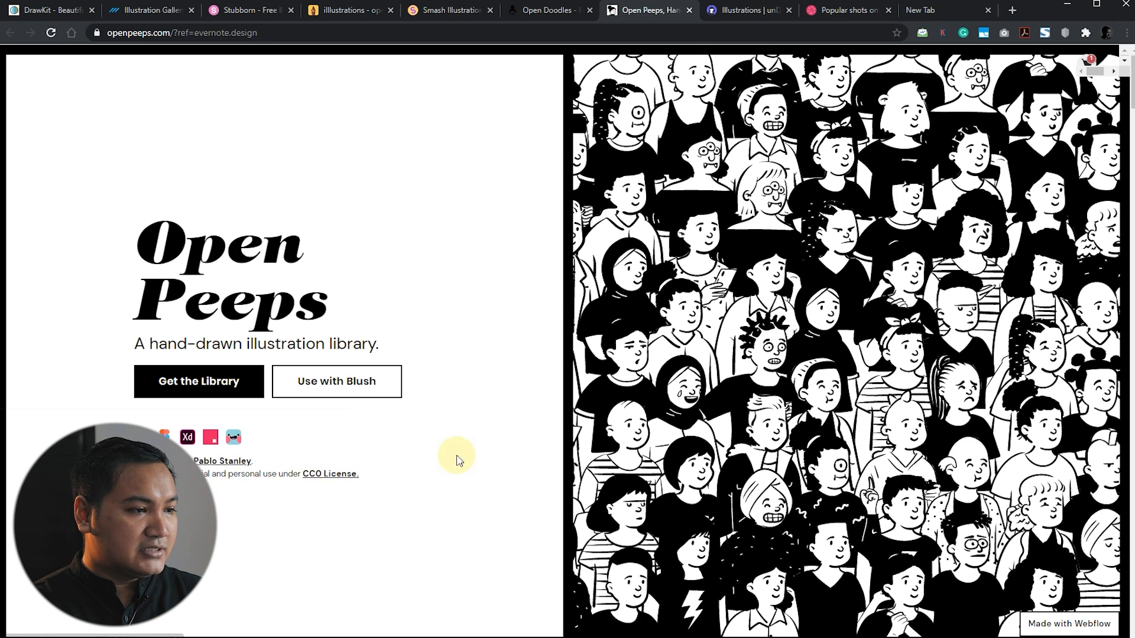
- Open the CC0 License link of the Open Peeps site in a new browser tab and switch to it
{"action": "right_click", "coordinate": [343, 473]}
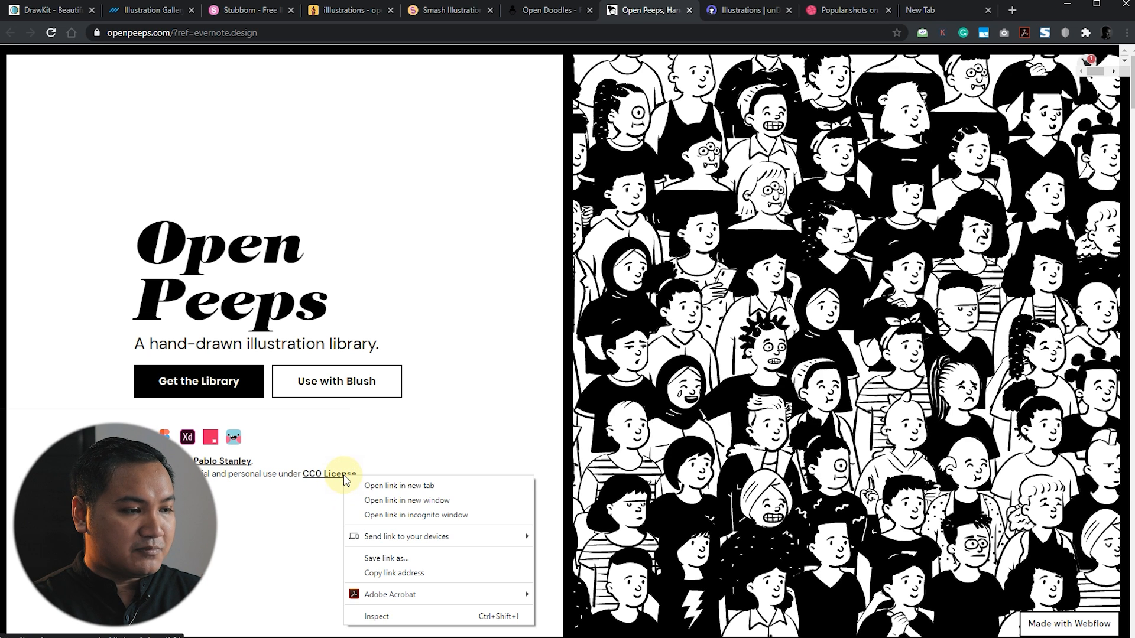
{"action": "left_click", "coordinate": [353, 481]}
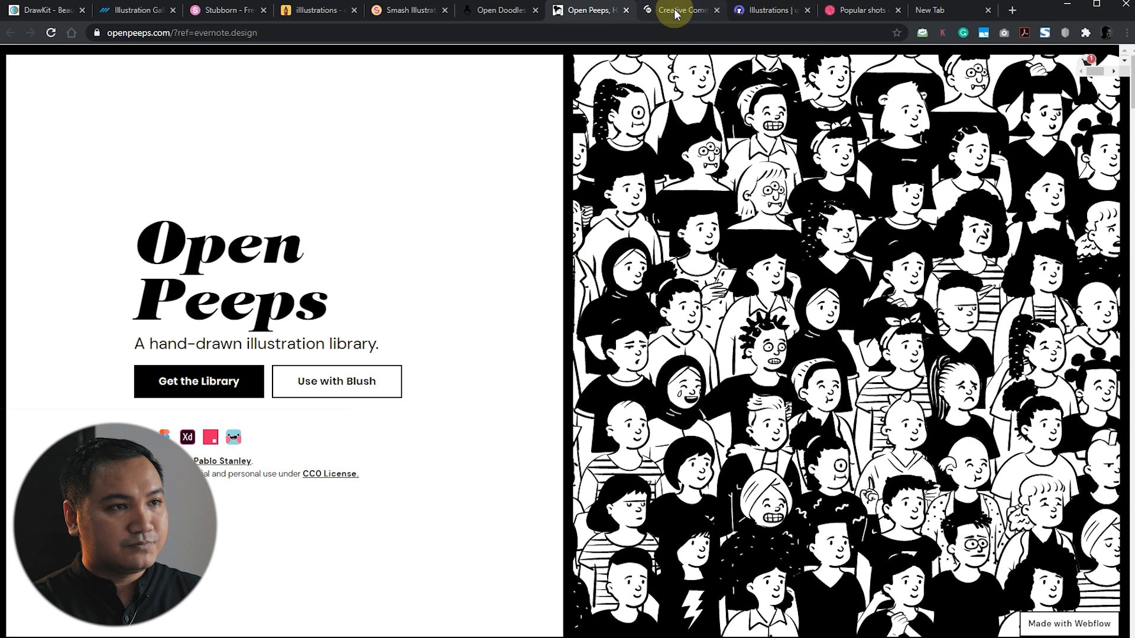
{"action": "left_click", "coordinate": [674, 10]}
- Read the No Copyright and Other Information sections of the CC0 1.0 deed and close the license page
{"action": "scroll", "coordinate": [960, 282], "scroll_direction": "down", "scroll_amount": 5}
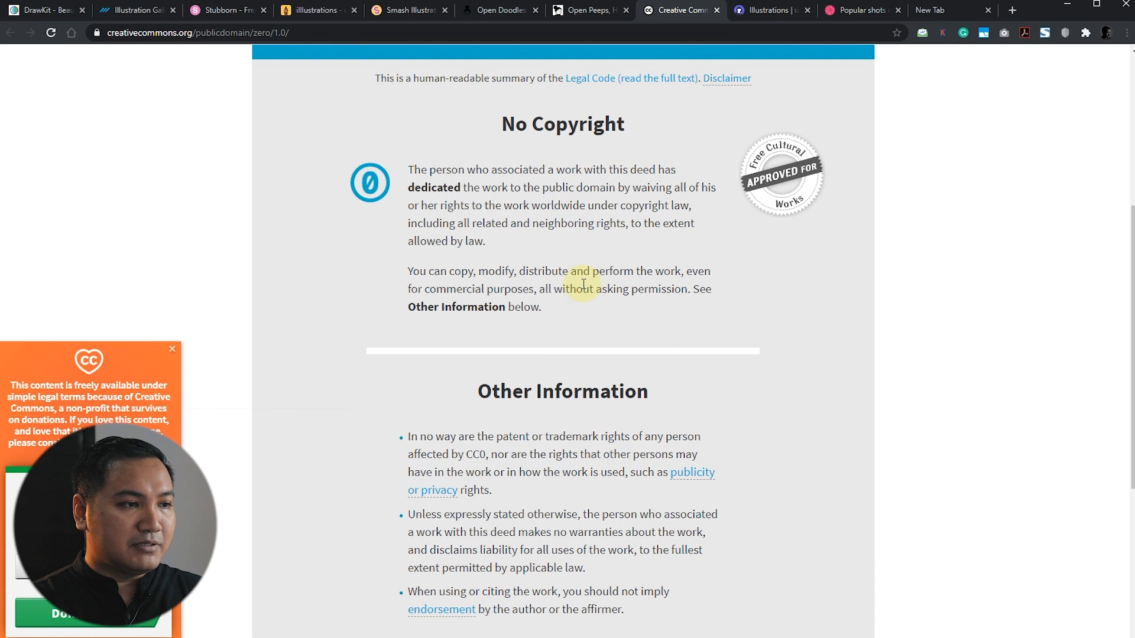
{"action": "left_click_drag", "start_coordinate": [441, 276], "coordinate": [672, 274]}
{"action": "left_click", "coordinate": [519, 275]}
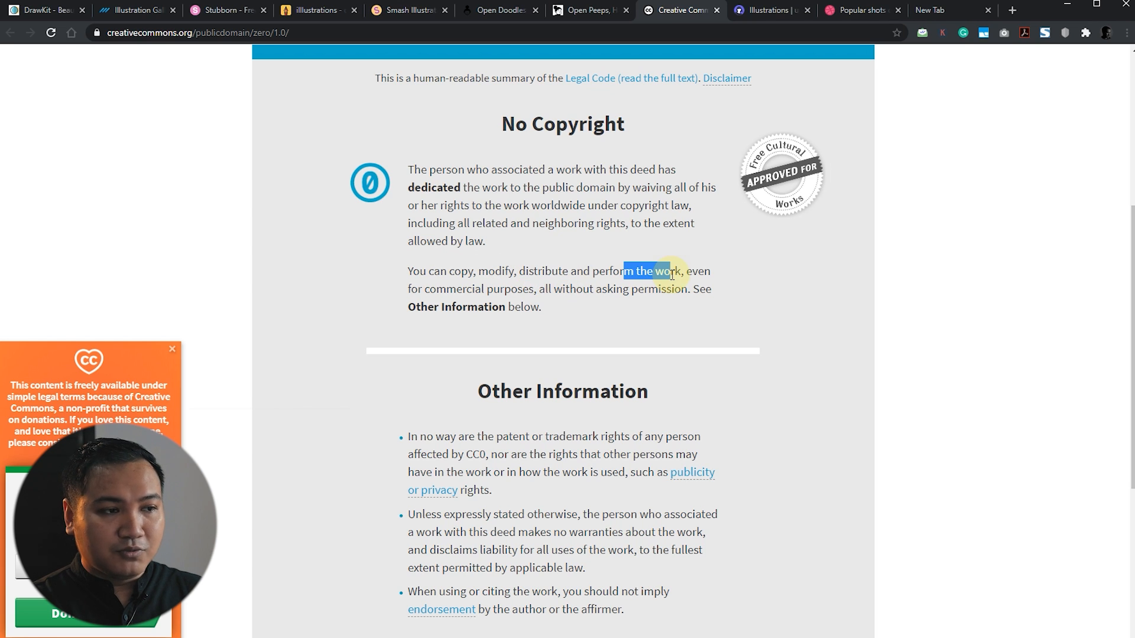
{"action": "left_click", "coordinate": [882, 301]}
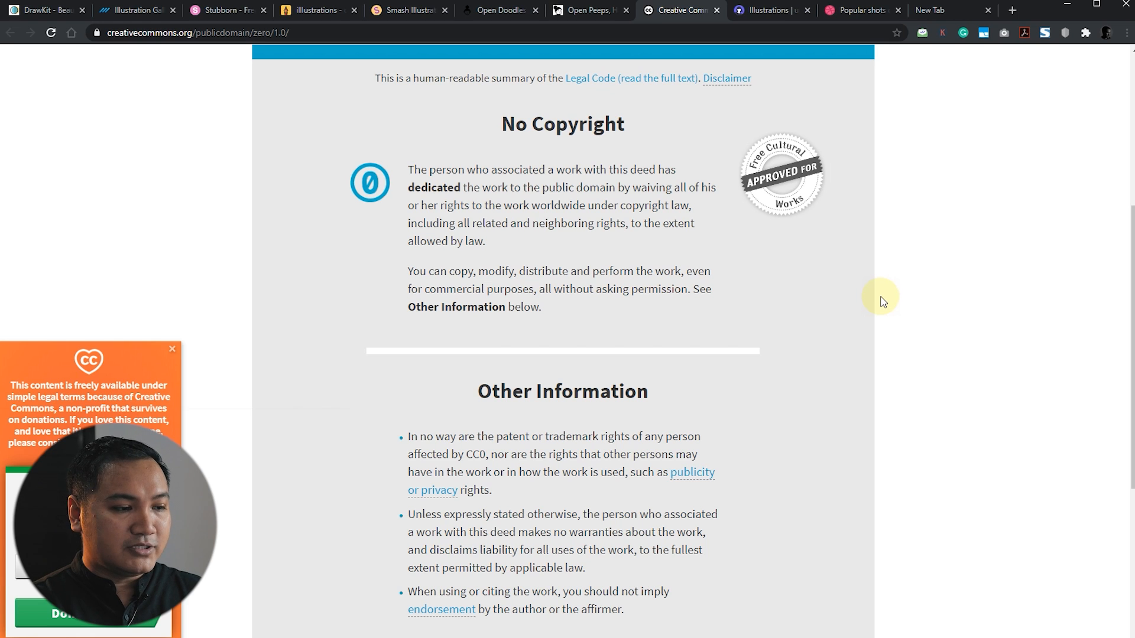
{"action": "scroll", "coordinate": [883, 301], "scroll_direction": "down", "scroll_amount": 5}
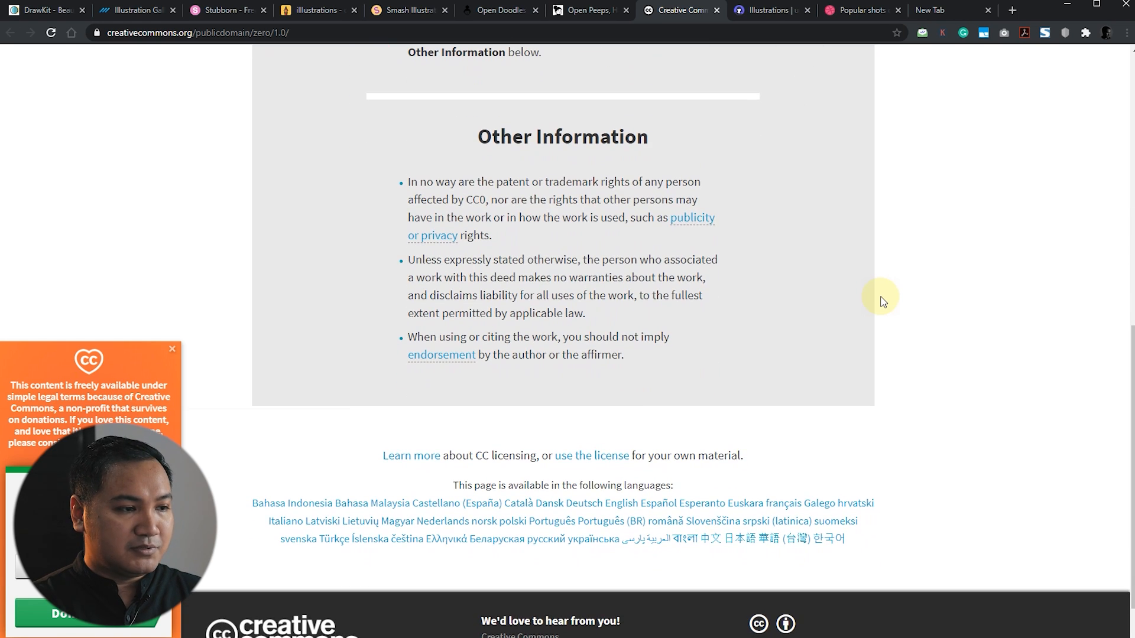
{"action": "scroll", "coordinate": [883, 301], "scroll_direction": "up", "scroll_amount": 10}
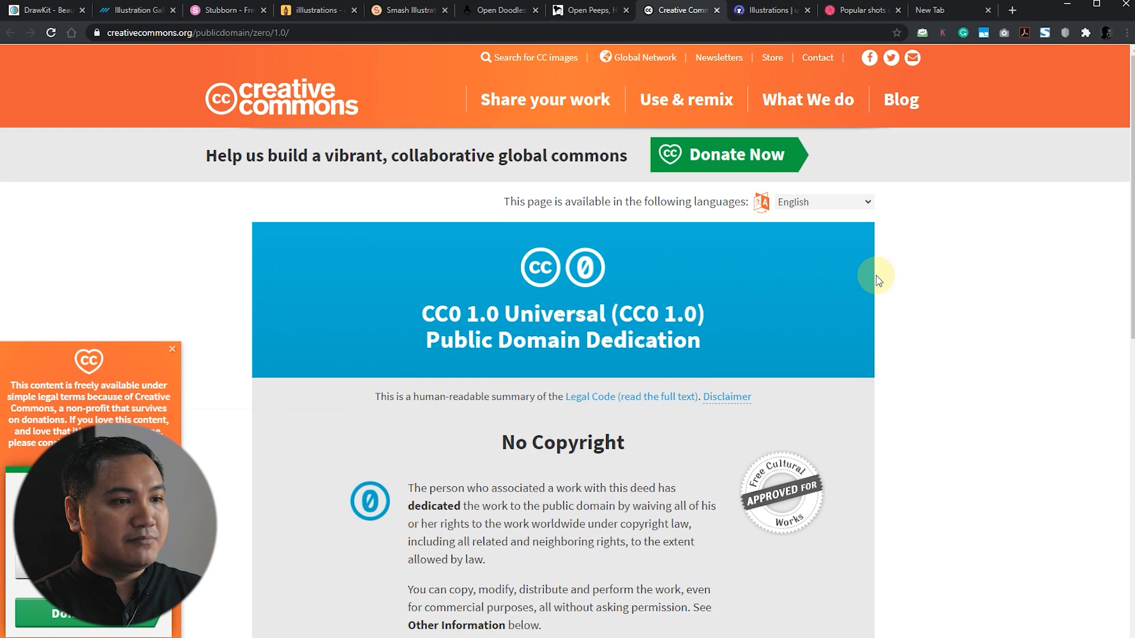
{"action": "key", "text": "ctrl+w"}
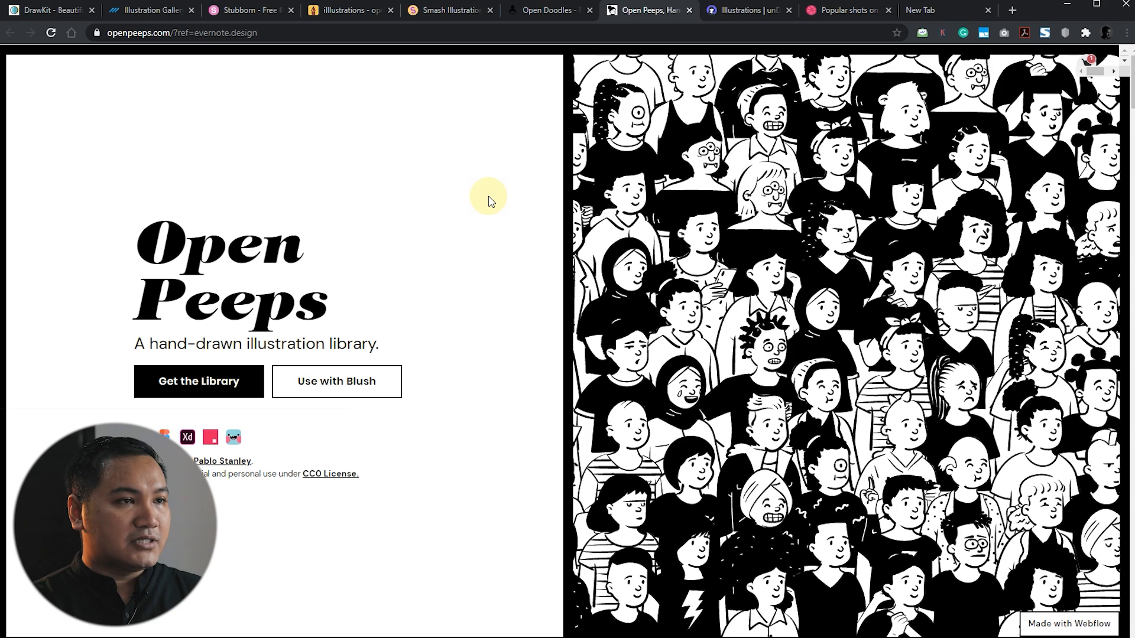
- Look through the Open Peeps site's sections on mixing and matching, creations for all occasions and how to mix a Peep
{"action": "scroll", "coordinate": [488, 198], "scroll_direction": "down", "scroll_amount": 10}
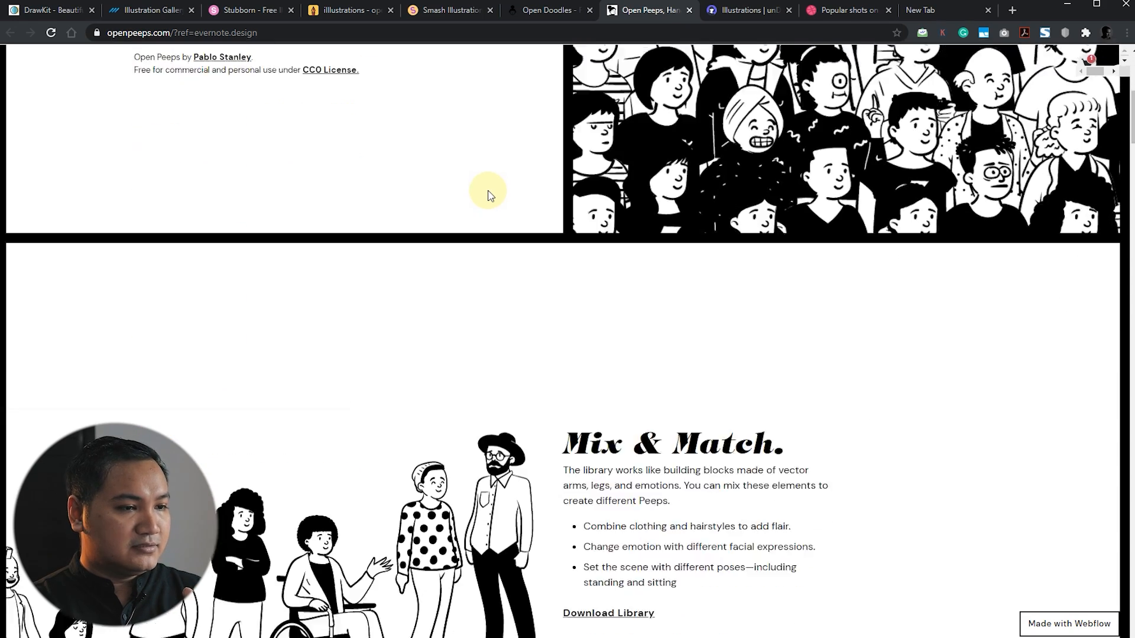
{"action": "scroll", "coordinate": [488, 196], "scroll_direction": "up", "scroll_amount": 2}
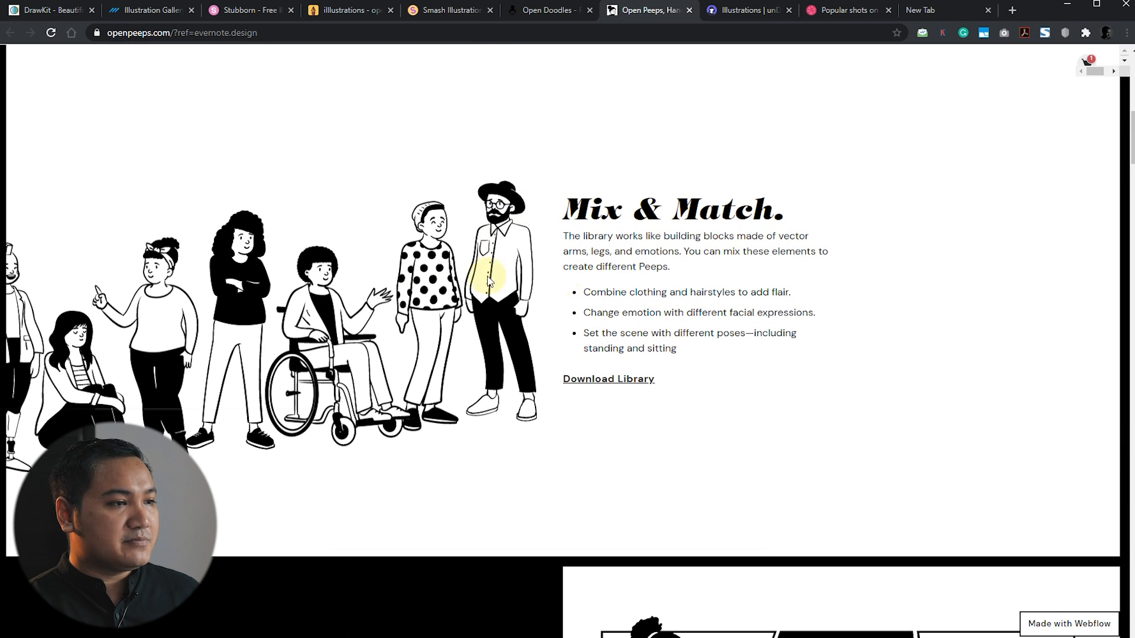
{"action": "scroll", "coordinate": [787, 247], "scroll_direction": "down", "scroll_amount": 5}
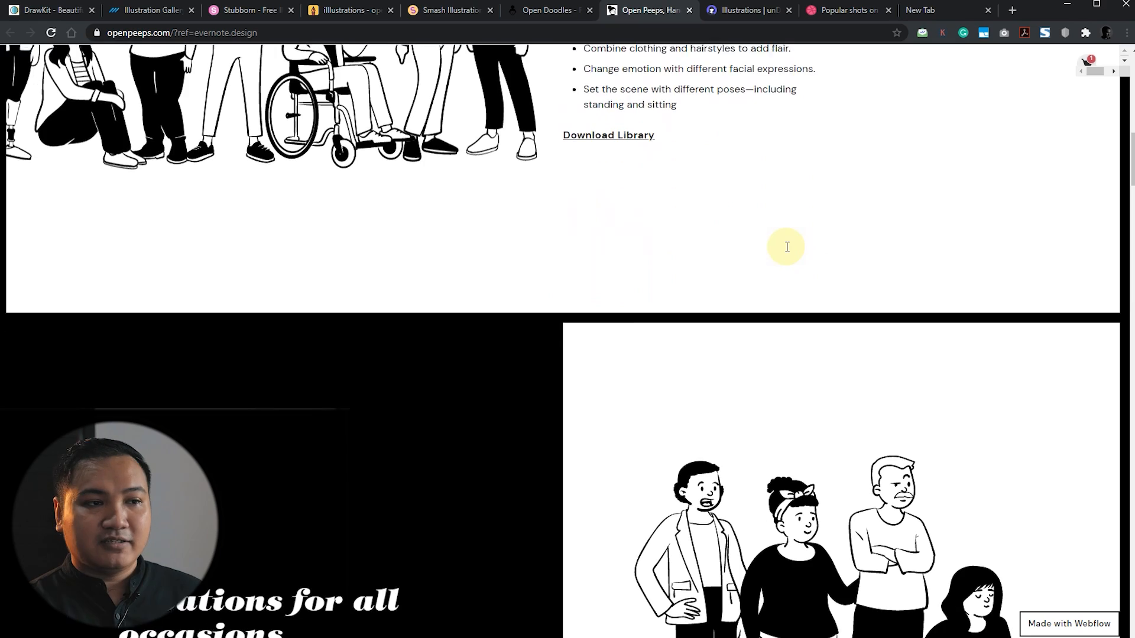
{"action": "scroll", "coordinate": [781, 218], "scroll_direction": "down", "scroll_amount": 4}
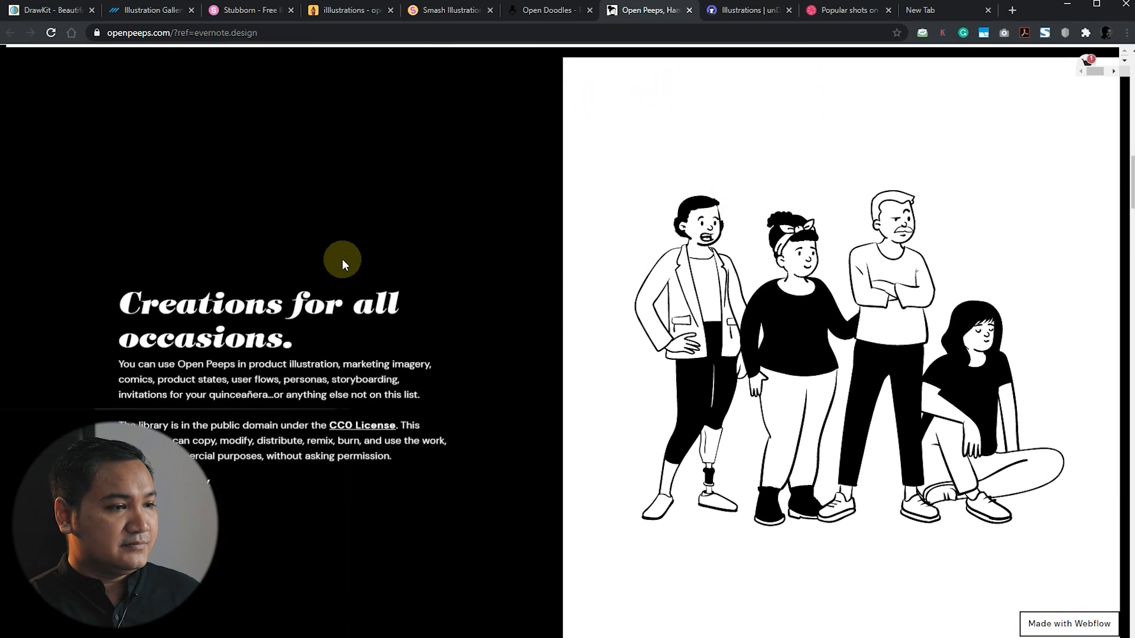
{"action": "scroll", "coordinate": [709, 204], "scroll_direction": "down", "scroll_amount": 7}
{"action": "scroll", "coordinate": [711, 204], "scroll_direction": "down", "scroll_amount": 4}
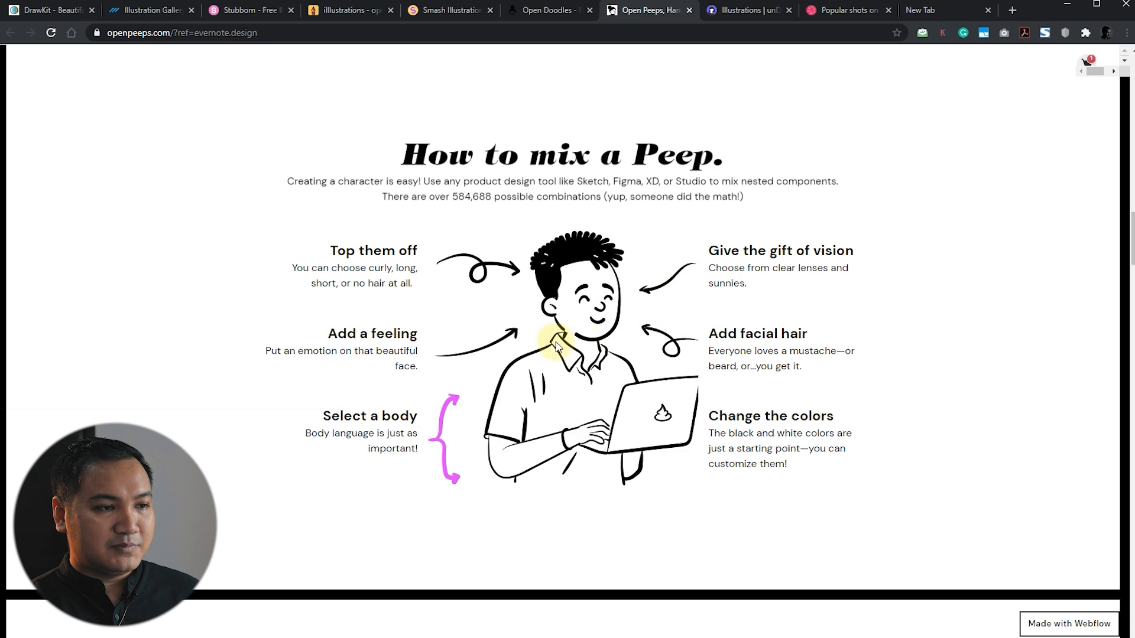
- Compare the Standing and Sitting categories of ready-to-download Peeps in the Grab and go section
{"action": "scroll", "coordinate": [748, 331], "scroll_direction": "down", "scroll_amount": 9}
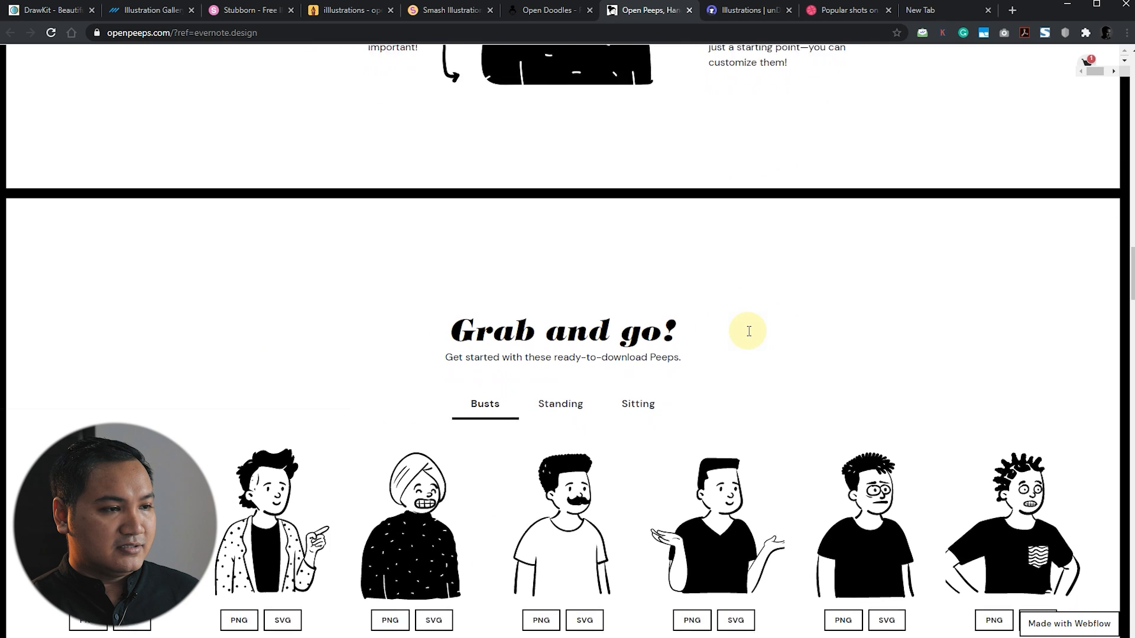
{"action": "left_click", "coordinate": [561, 236]}
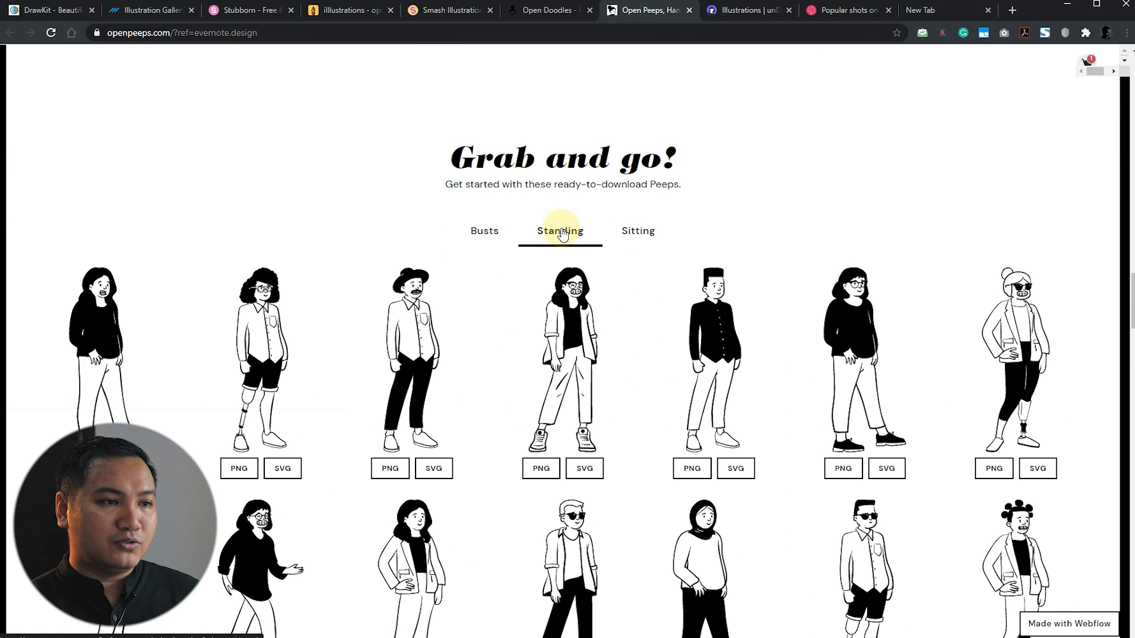
{"action": "left_click", "coordinate": [638, 231]}
{"action": "left_click", "coordinate": [573, 234]}
- Look over the Showcase and Start creating sections of the site and return to the beginning of the page
{"action": "scroll", "coordinate": [774, 269], "scroll_direction": "down", "scroll_amount": 6}
{"action": "scroll", "coordinate": [773, 267], "scroll_direction": "down", "scroll_amount": 15}
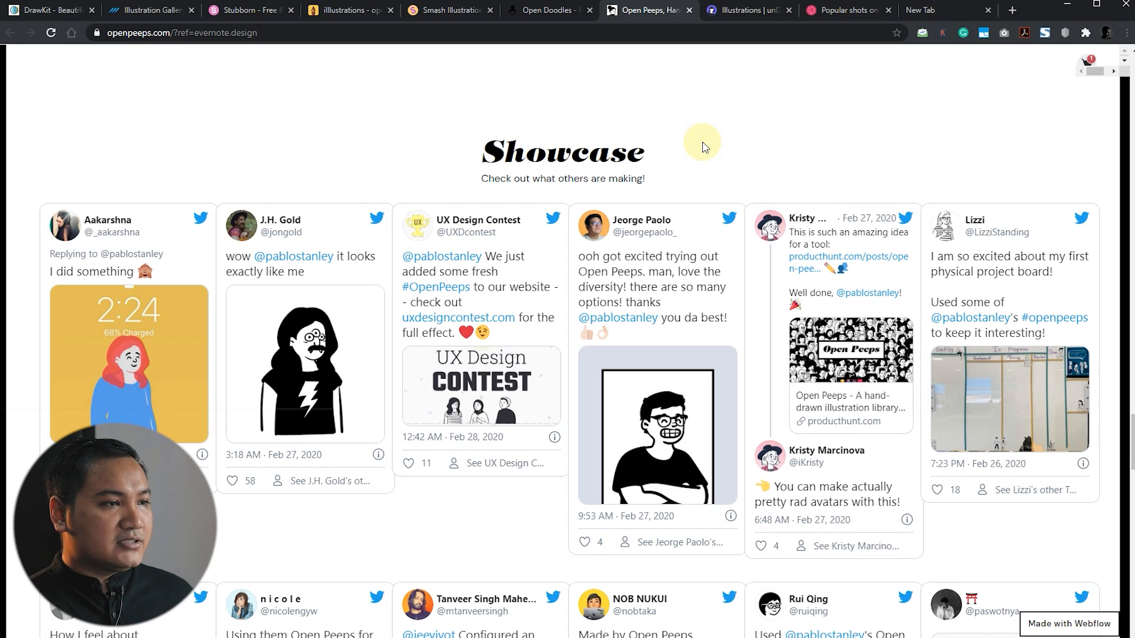
{"action": "scroll", "coordinate": [704, 147], "scroll_direction": "down", "scroll_amount": 15}
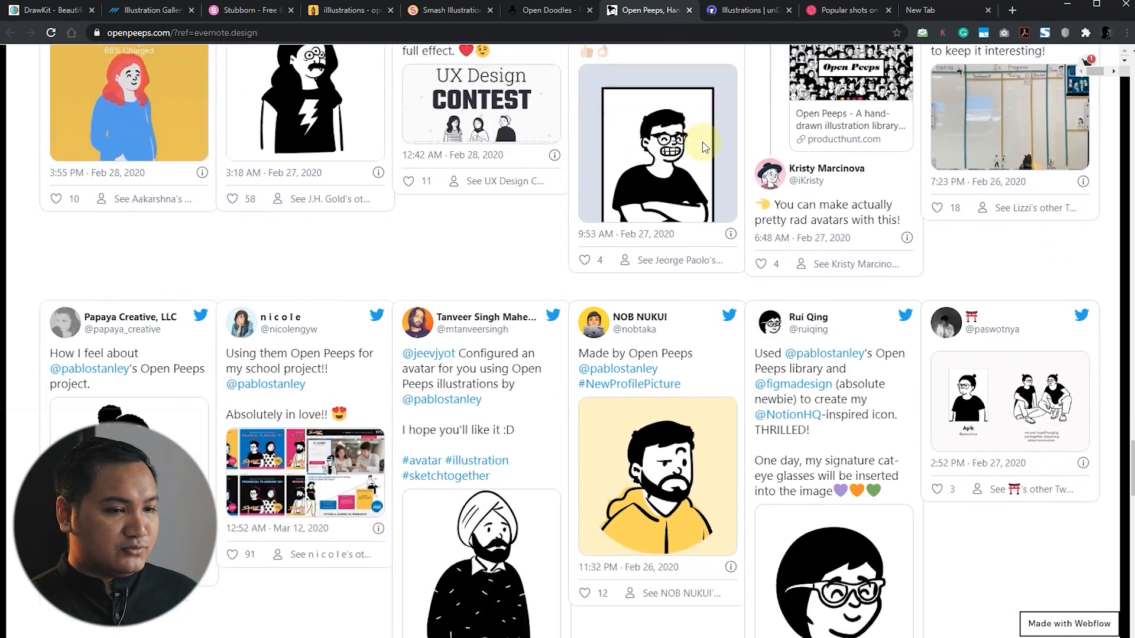
{"action": "scroll", "coordinate": [703, 147], "scroll_direction": "down", "scroll_amount": 10}
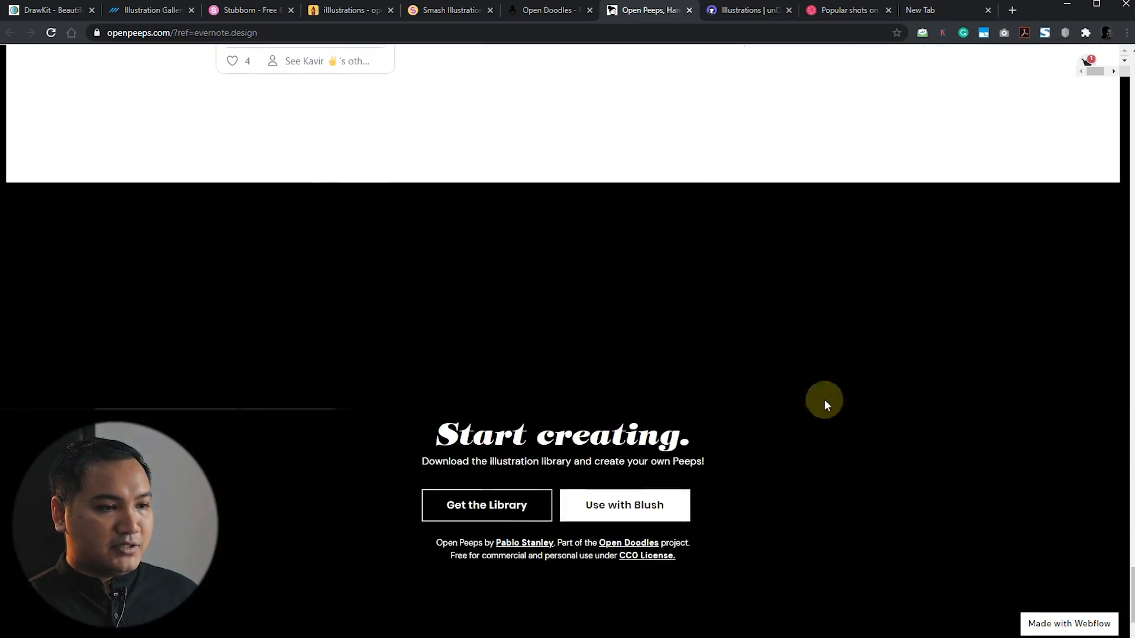
{"action": "left_click_drag", "start_coordinate": [1130, 567], "coordinate": [1130, 65]}
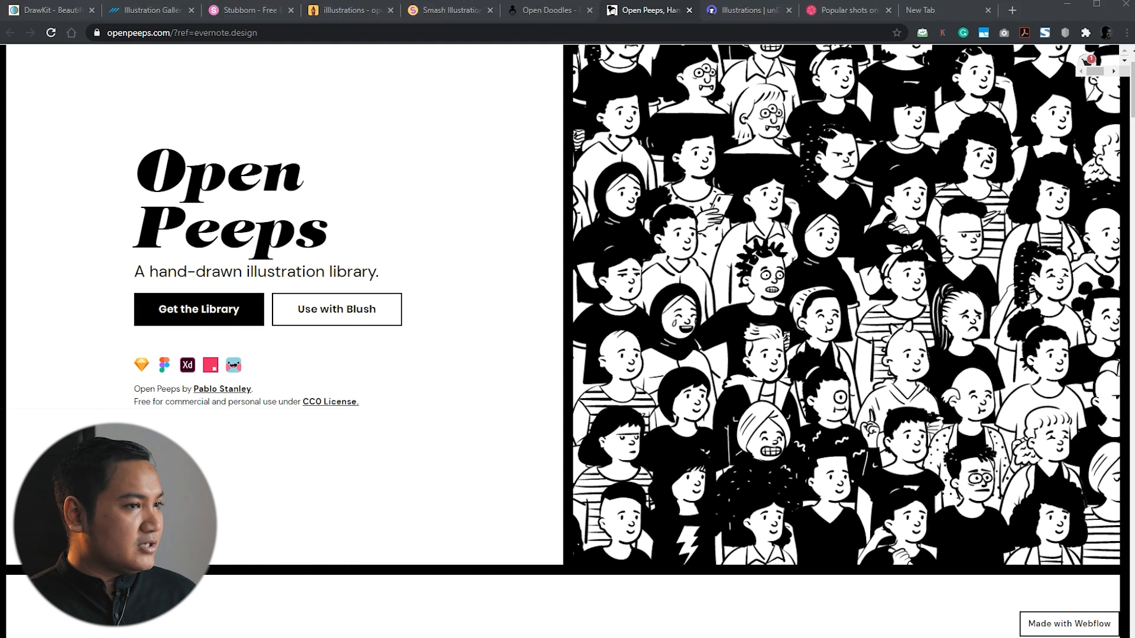
- Switch to the open-peeps file in Figma and bring all its illustration frames into view
{"action": "key", "text": "alt+Tab"}
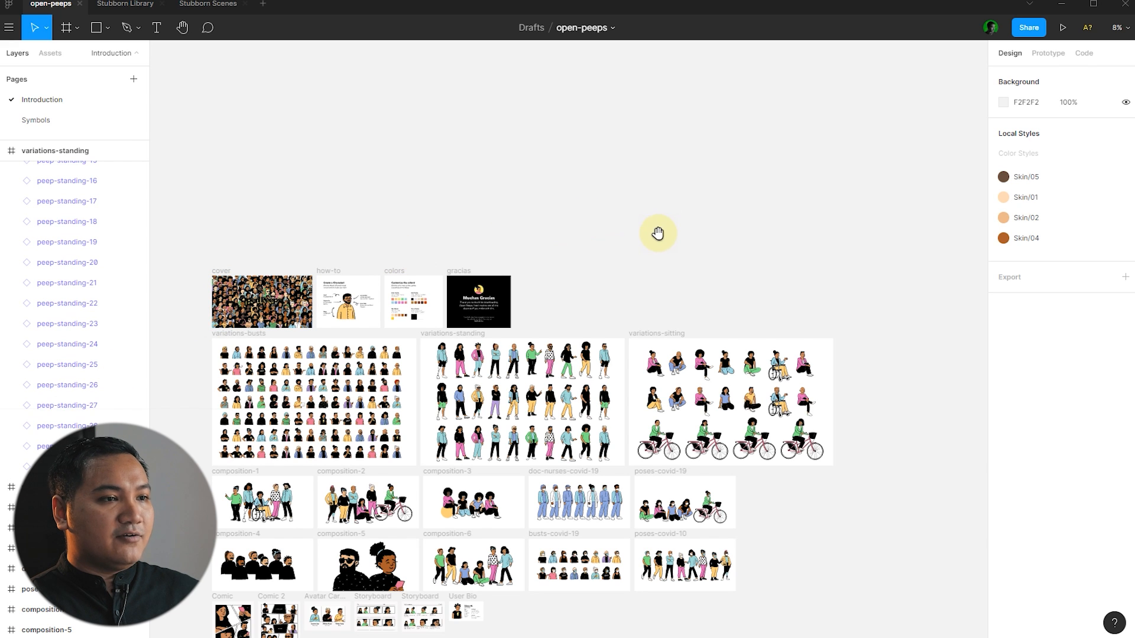
{"action": "left_click_drag", "start_coordinate": [639, 233], "coordinate": [695, 108]}
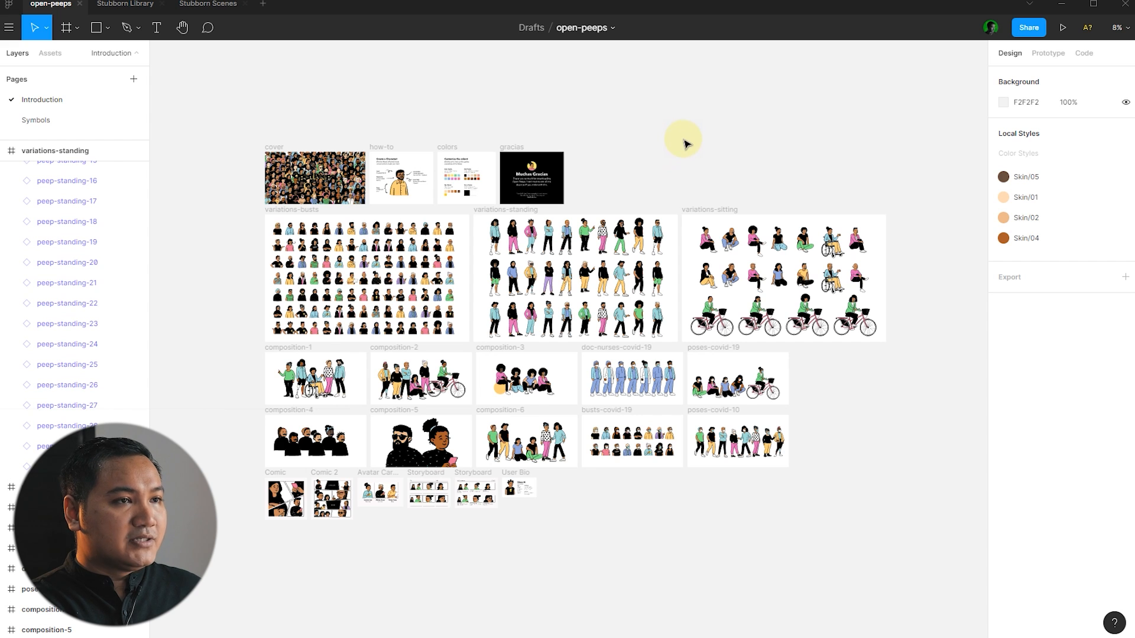
{"action": "left_click_drag", "start_coordinate": [657, 124], "coordinate": [665, 148]}
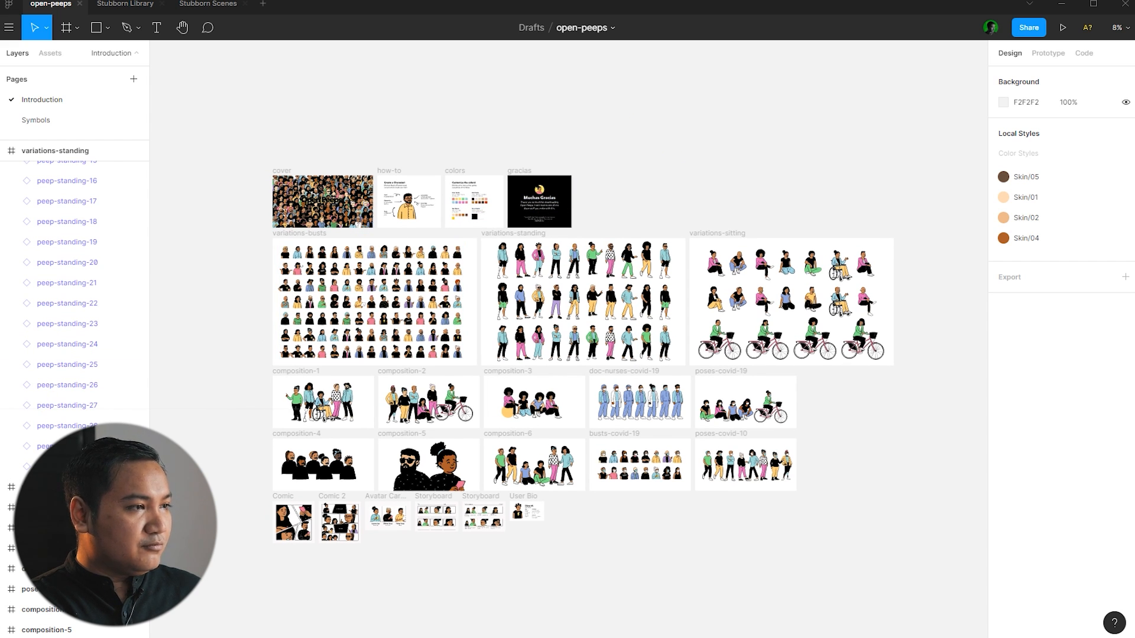
- Switch to File Explorer and open the folder 07 - 18 Ilustrasi Gratis > Ilustrasi > 1. openpeeps.com
{"action": "key", "text": "alt+Tab"}
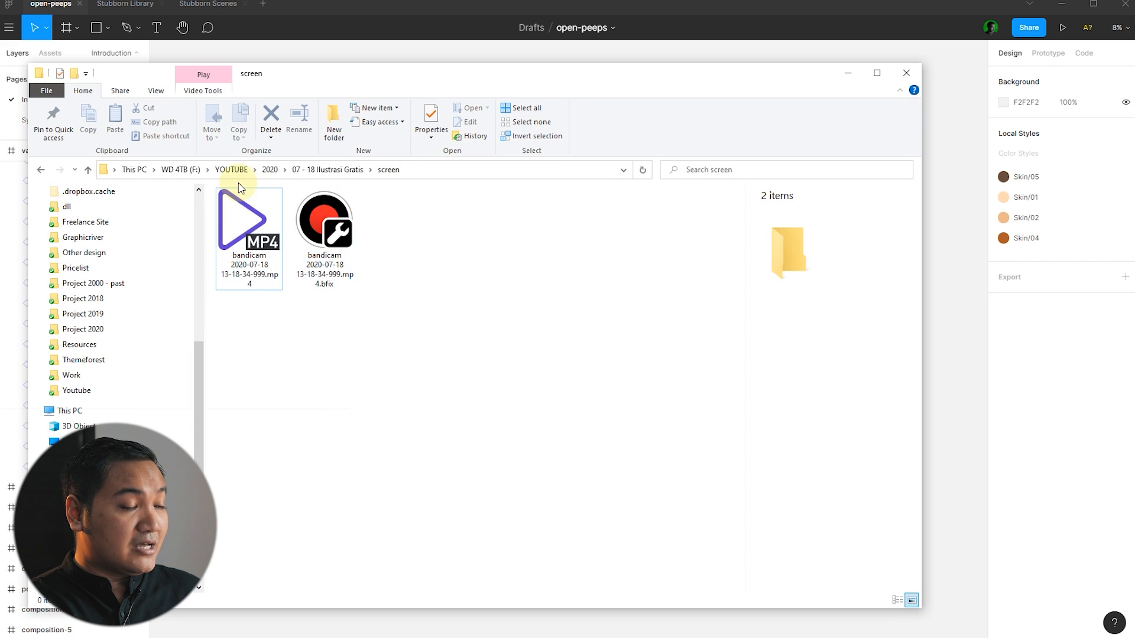
{"action": "left_click", "coordinate": [269, 171]}
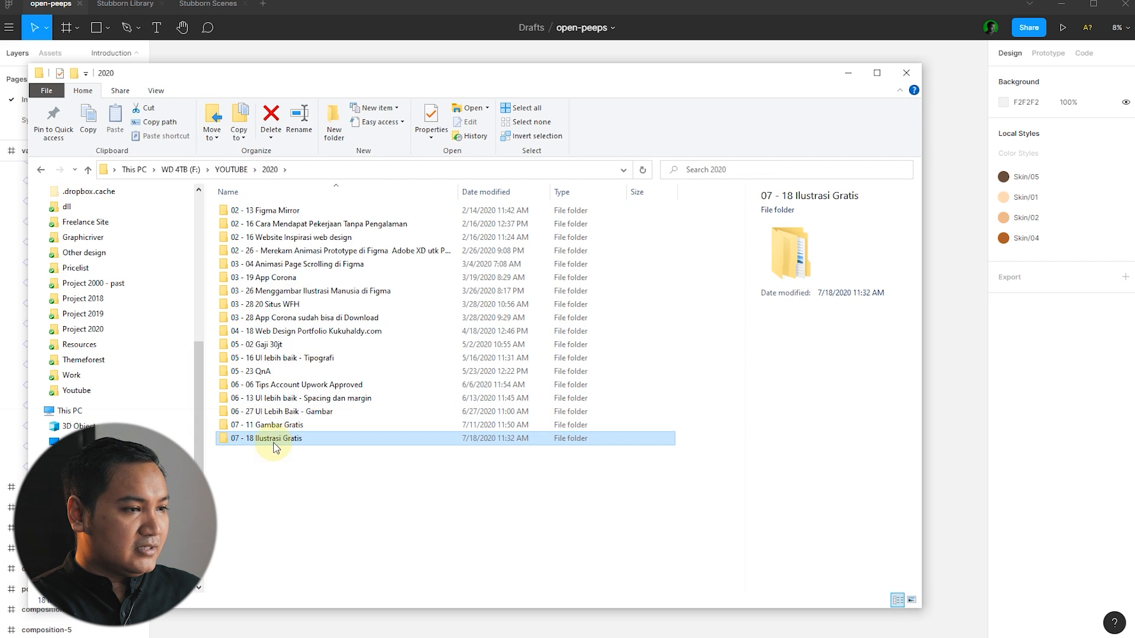
{"action": "key", "text": "Return"}
{"action": "double_click", "coordinate": [276, 211]}
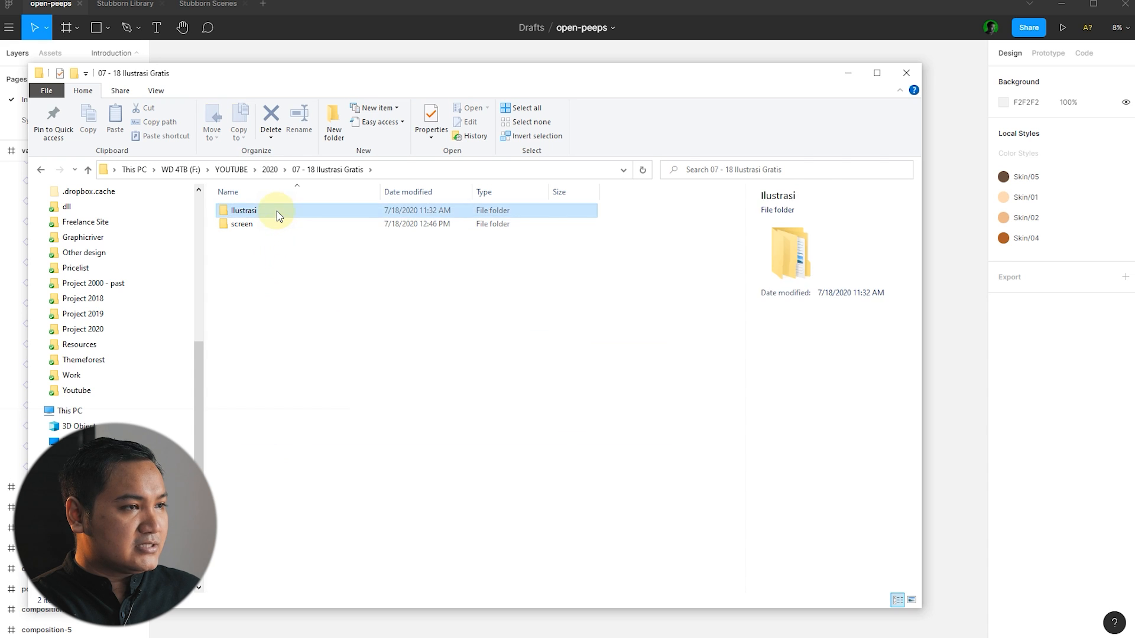
{"action": "double_click", "coordinate": [286, 213]}
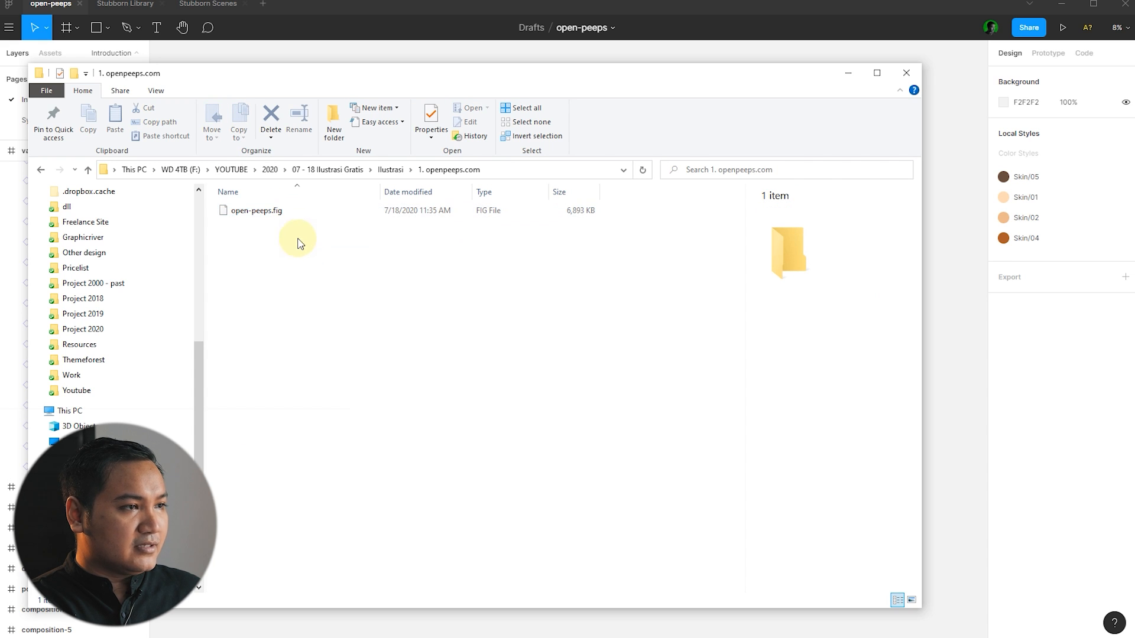
{"action": "left_click_drag", "start_coordinate": [449, 81], "coordinate": [504, 92]}
{"action": "left_click", "coordinate": [375, 228]}
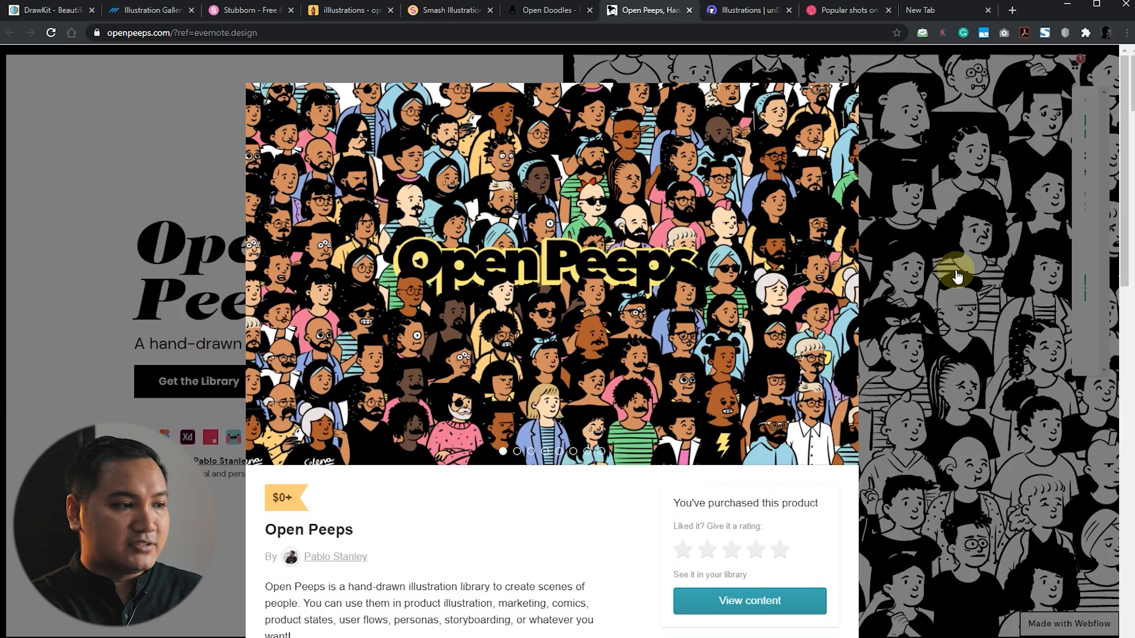
- Dismiss the Open Peeps product overlay to get back to the library's home page
{"action": "left_click", "coordinate": [956, 271]}
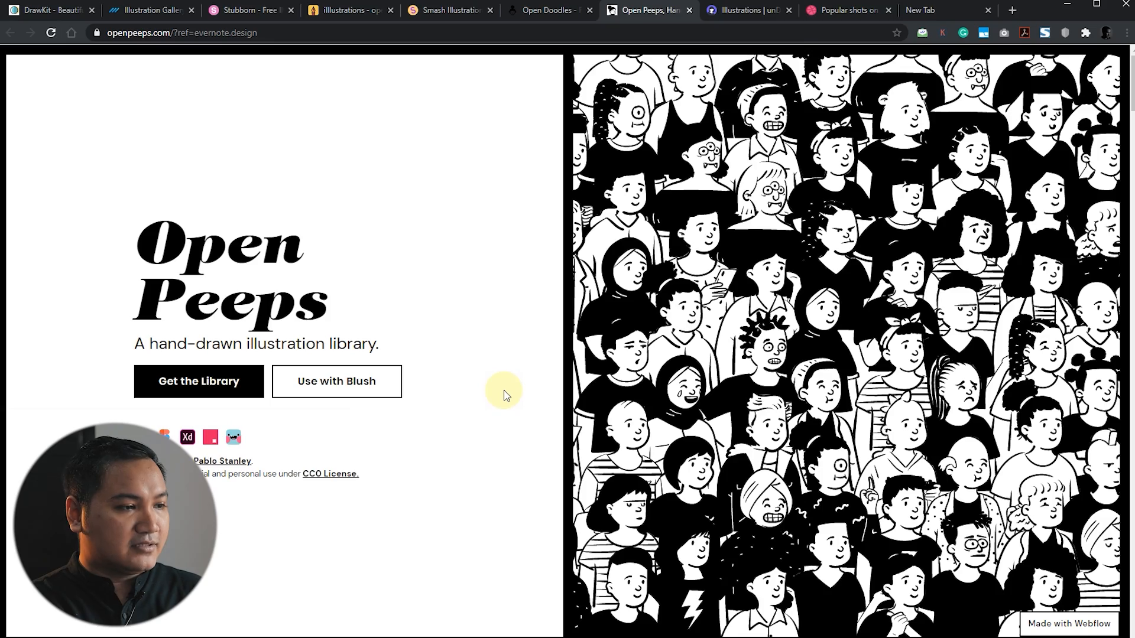
{"action": "scroll", "coordinate": [506, 392], "scroll_direction": "down", "scroll_amount": 2}
{"action": "scroll", "coordinate": [506, 391], "scroll_direction": "up", "scroll_amount": 2}
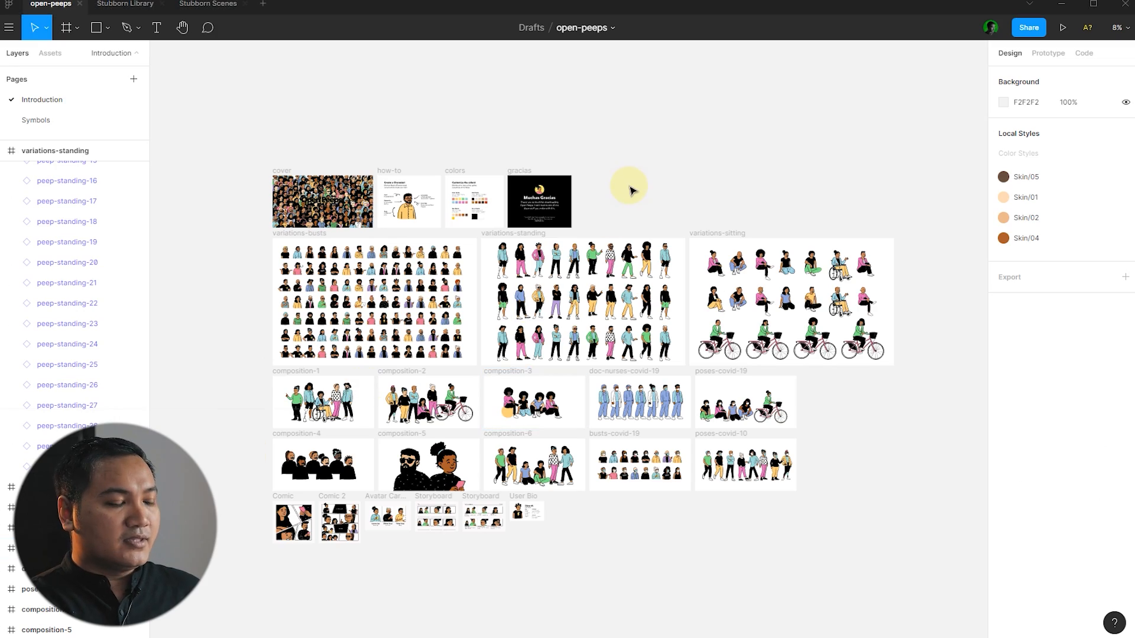
- Inspect the images group in the variations-busts frame of the open-peeps Figma file and leave it deselected
{"action": "scroll", "coordinate": [362, 221], "scroll_direction": "up", "scroll_amount": 5}
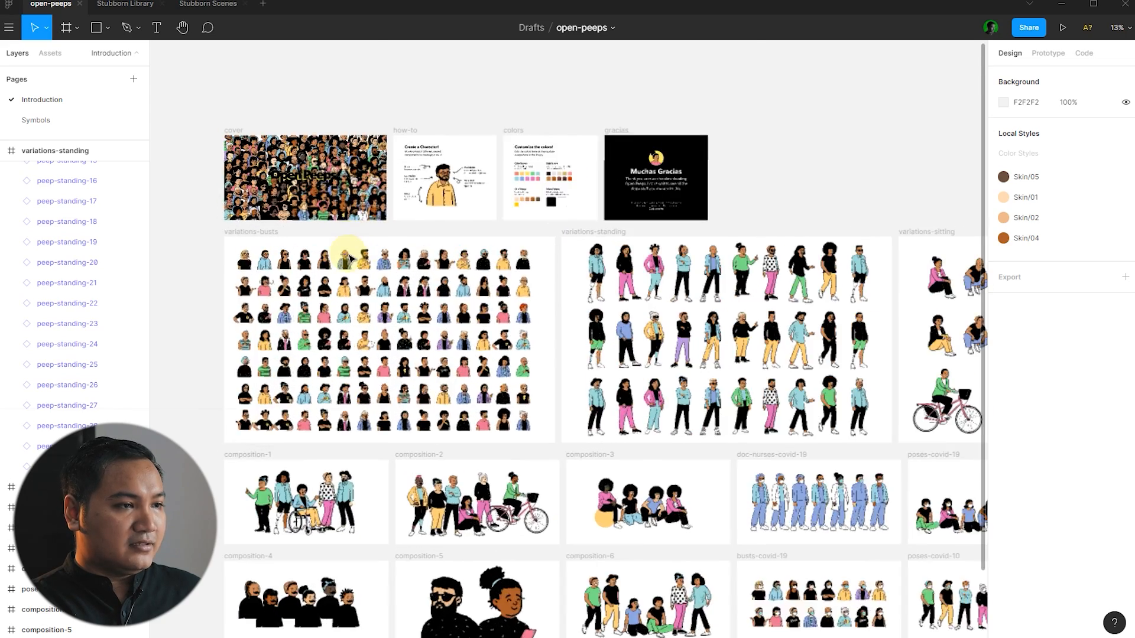
{"action": "scroll", "coordinate": [343, 266], "scroll_direction": "down", "scroll_amount": 1}
{"action": "left_click", "coordinate": [305, 294]}
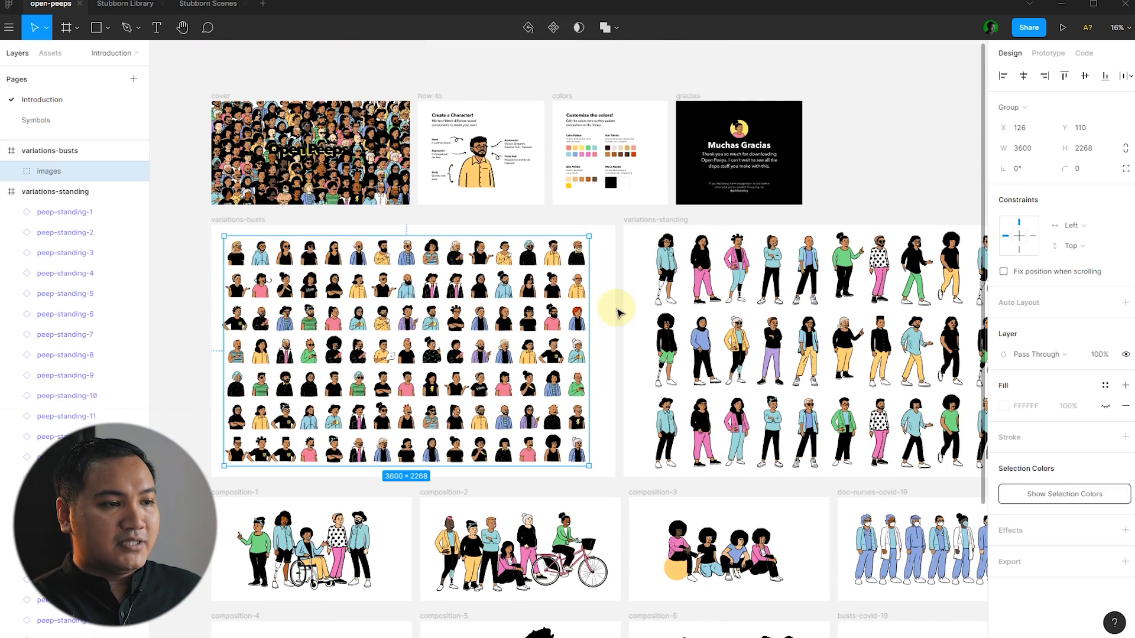
{"action": "left_click", "coordinate": [617, 311]}
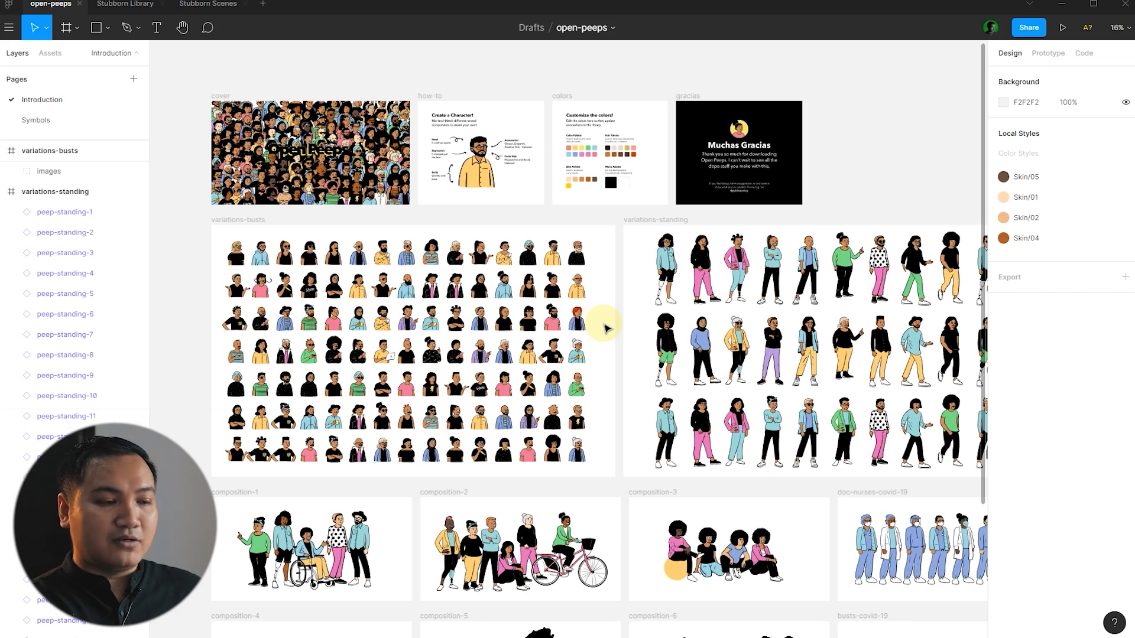
{"action": "left_click", "coordinate": [487, 331]}
{"action": "scroll", "coordinate": [488, 322], "scroll_direction": "down", "scroll_amount": 3}
{"action": "left_click", "coordinate": [628, 412]}
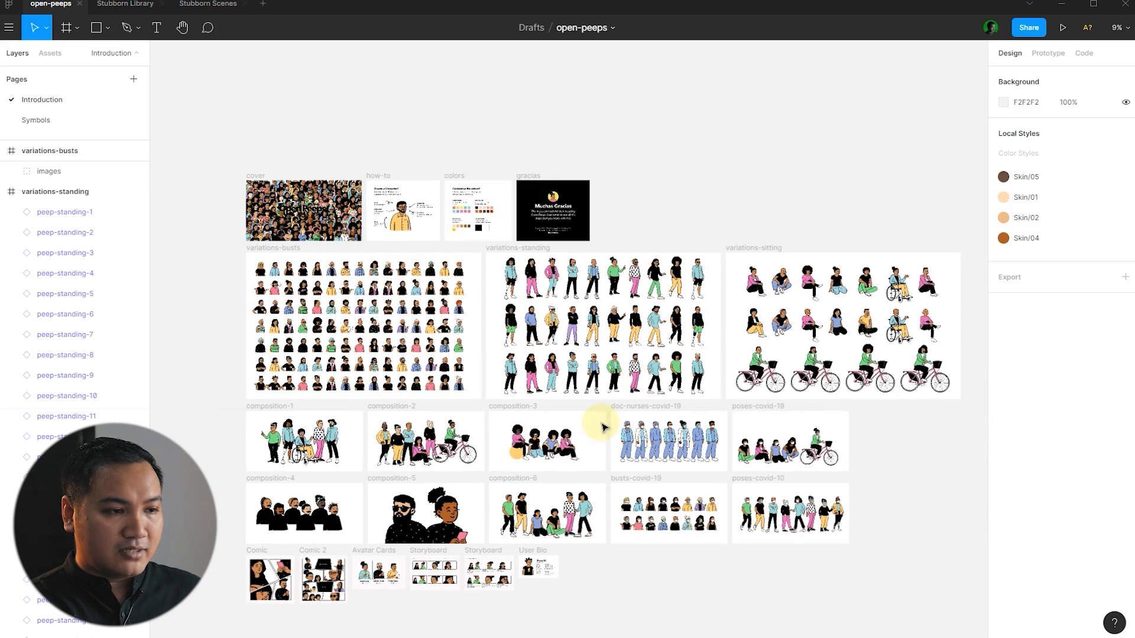
- Ungroup the images group in the variations-busts frame so each bust is a separate layer, and clear the selection
{"action": "scroll", "coordinate": [457, 277], "scroll_direction": "up", "scroll_amount": 5}
{"action": "left_click", "coordinate": [489, 267]}
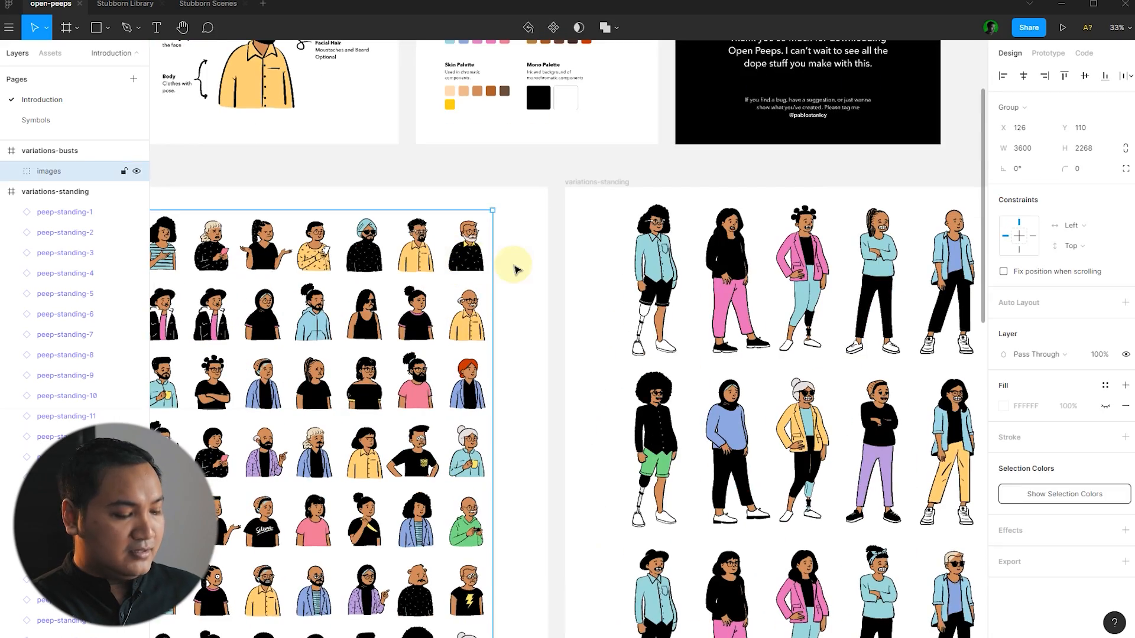
{"action": "left_click", "coordinate": [517, 274]}
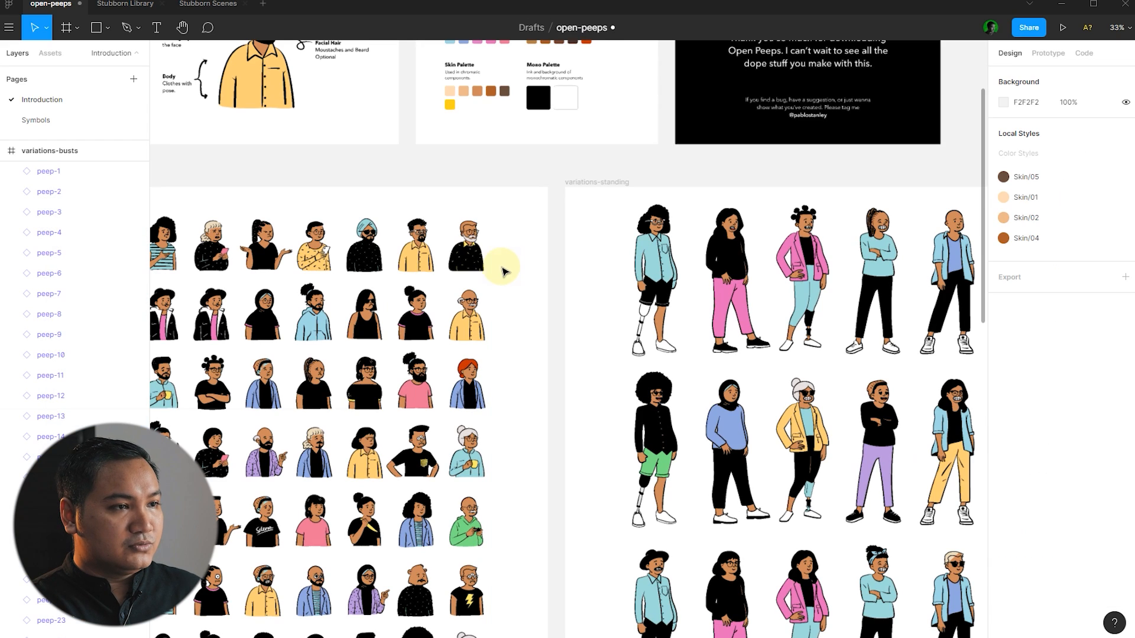
- Move the white-bearded bust in the black sweater from the variations-busts frame onto empty canvas and clear the selection
{"action": "left_click", "coordinate": [467, 245], "text": "ctrl"}
{"action": "scroll", "coordinate": [412, 300], "scroll_direction": "down", "scroll_amount": 5}
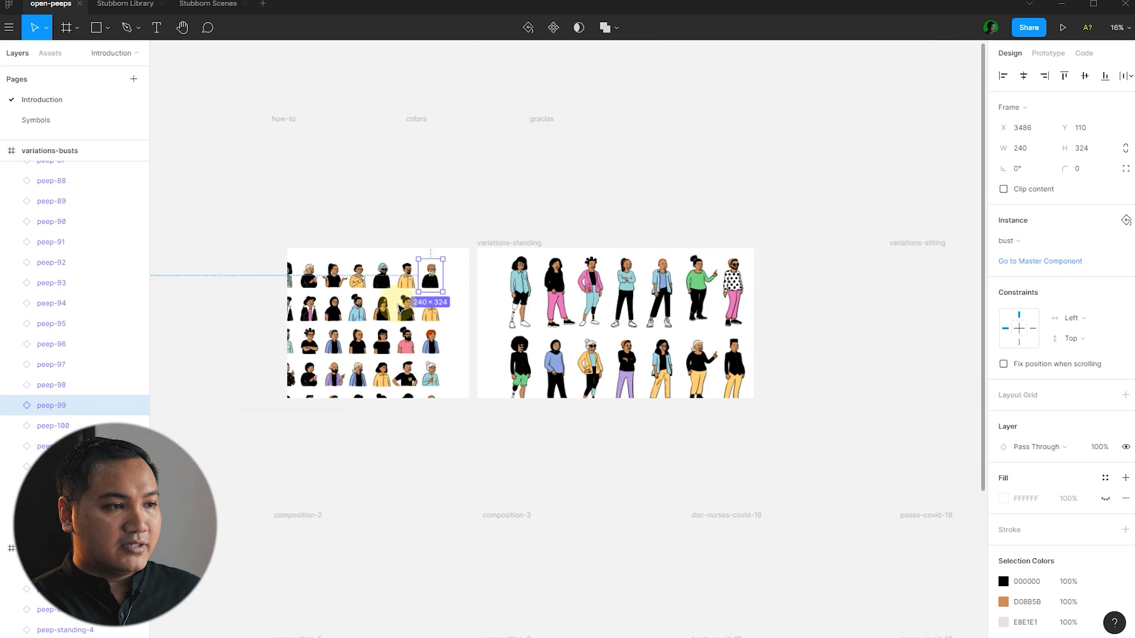
{"action": "left_click_drag", "start_coordinate": [417, 290], "coordinate": [640, 219]}
{"action": "left_click", "coordinate": [701, 215]}
{"action": "scroll", "coordinate": [674, 222], "scroll_direction": "up", "scroll_amount": 4}
{"action": "scroll", "coordinate": [641, 212], "scroll_direction": "up", "scroll_amount": 5}
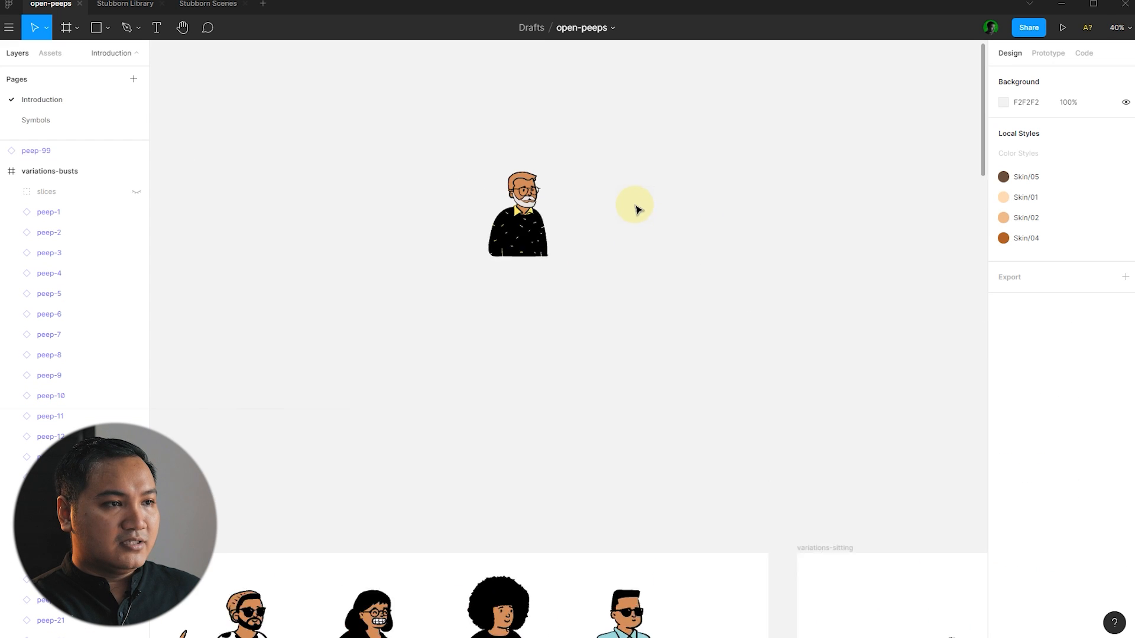
{"action": "key", "text": "ctrl+z"}
{"action": "left_click", "coordinate": [661, 204]}
{"action": "left_click", "coordinate": [504, 222]}
{"action": "left_click", "coordinate": [689, 258]}
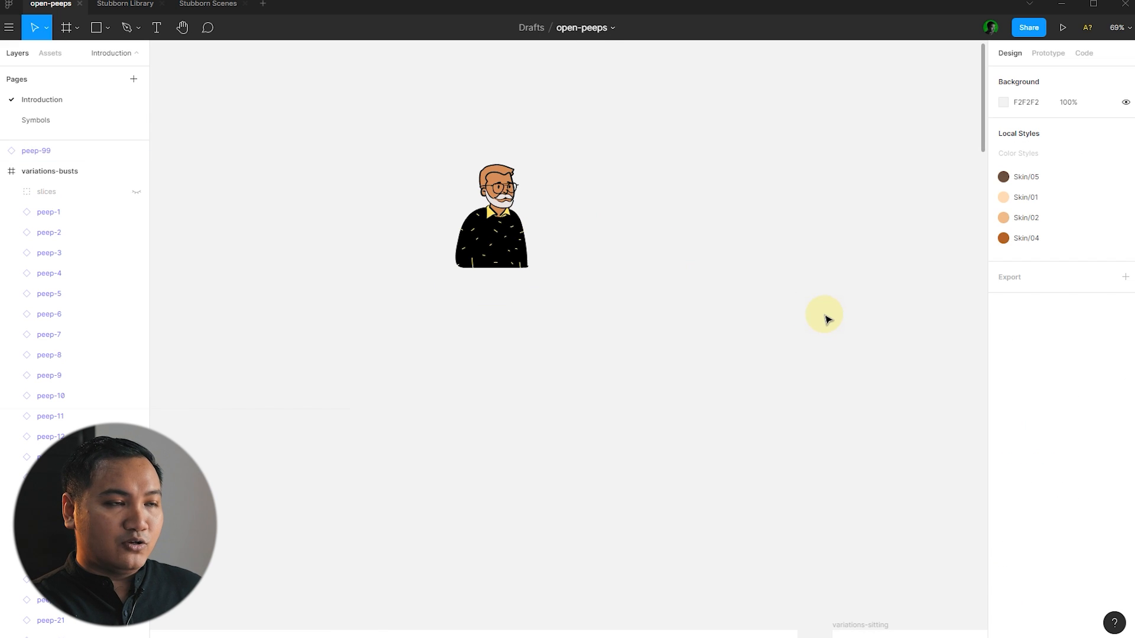
- Select the Person character in the how-to frame to reach its nested accessories, facial hair, face, head and body components
{"action": "scroll", "coordinate": [827, 320], "scroll_direction": "down", "scroll_amount": 10}
{"action": "scroll", "coordinate": [351, 360], "scroll_direction": "up", "scroll_amount": 2}
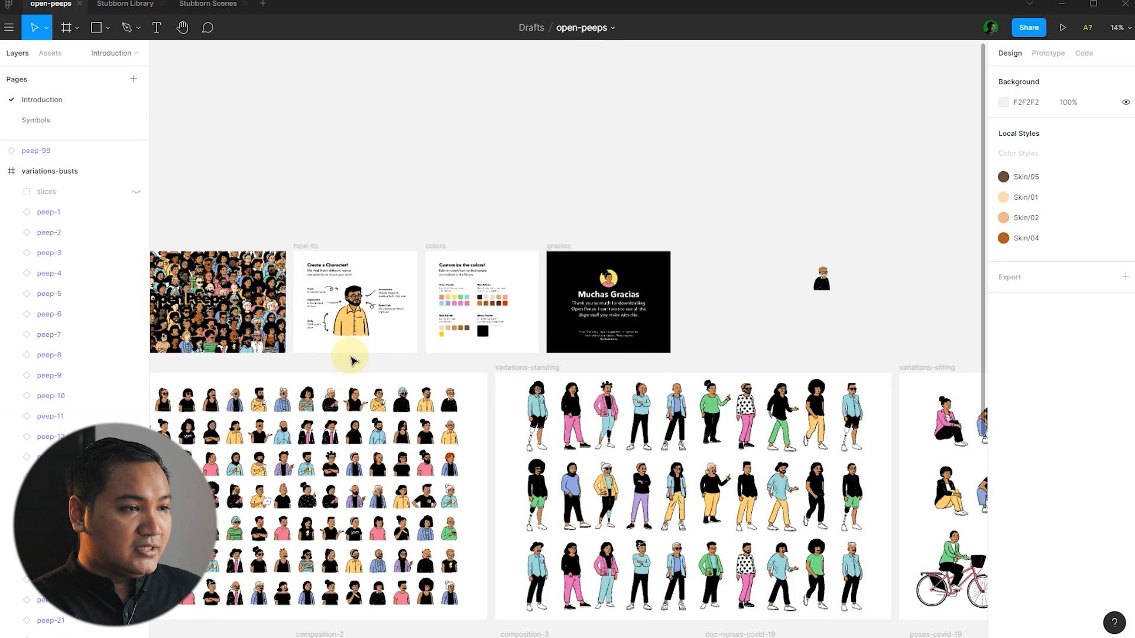
{"action": "scroll", "coordinate": [352, 361], "scroll_direction": "up", "scroll_amount": 3}
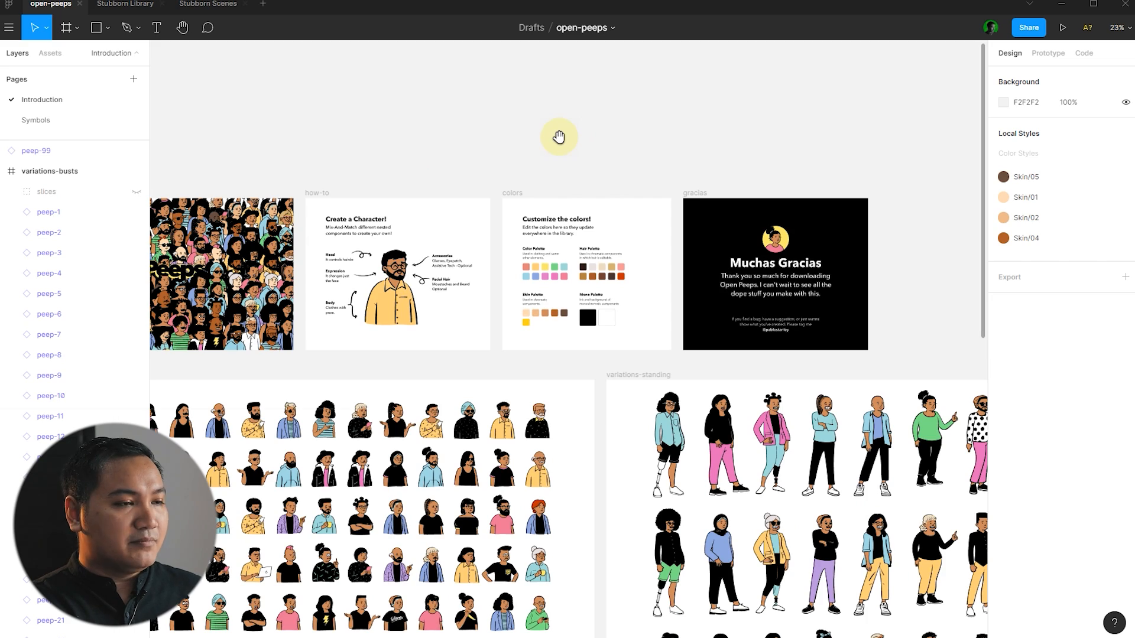
{"action": "scroll", "coordinate": [414, 284], "scroll_direction": "up", "scroll_amount": 9}
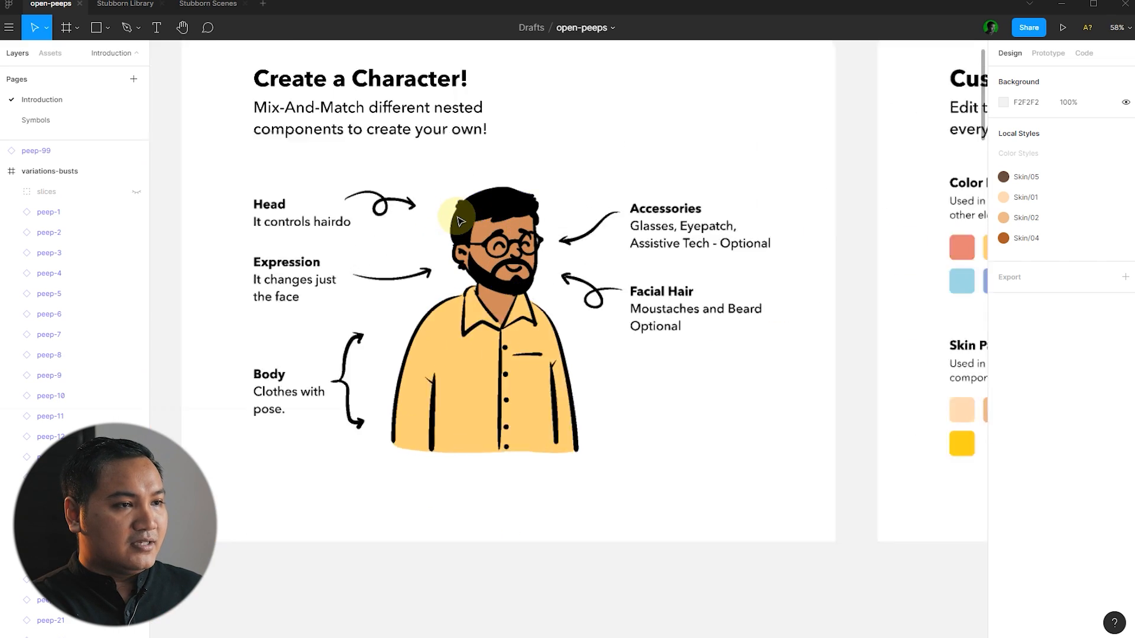
{"action": "scroll", "coordinate": [416, 286], "scroll_direction": "down", "scroll_amount": 2}
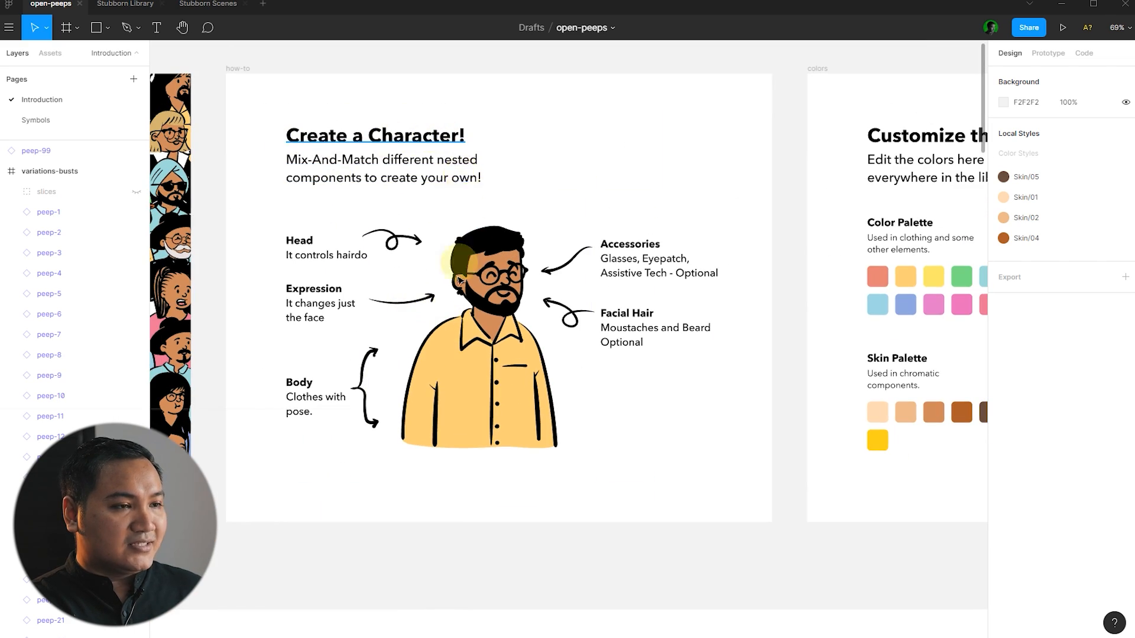
{"action": "scroll", "coordinate": [484, 287], "scroll_direction": "up", "scroll_amount": 3}
{"action": "left_click", "coordinate": [508, 220]}
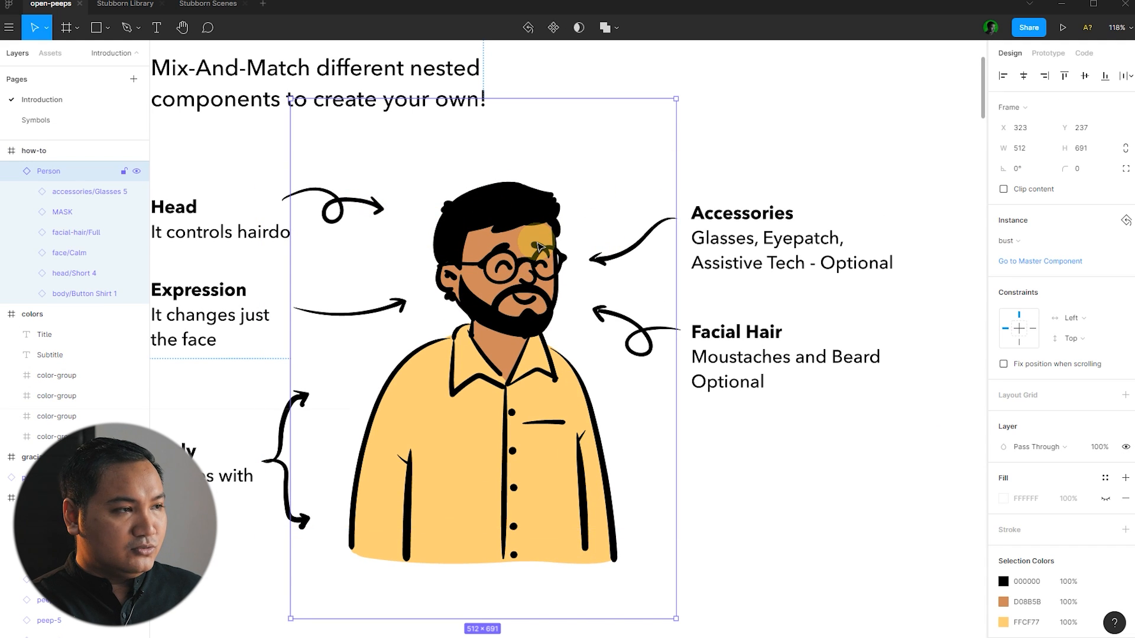
- Try the Sunglasses 2 and Glasses 4 variants for the Person character's accessories component
{"action": "left_click", "coordinate": [71, 200]}
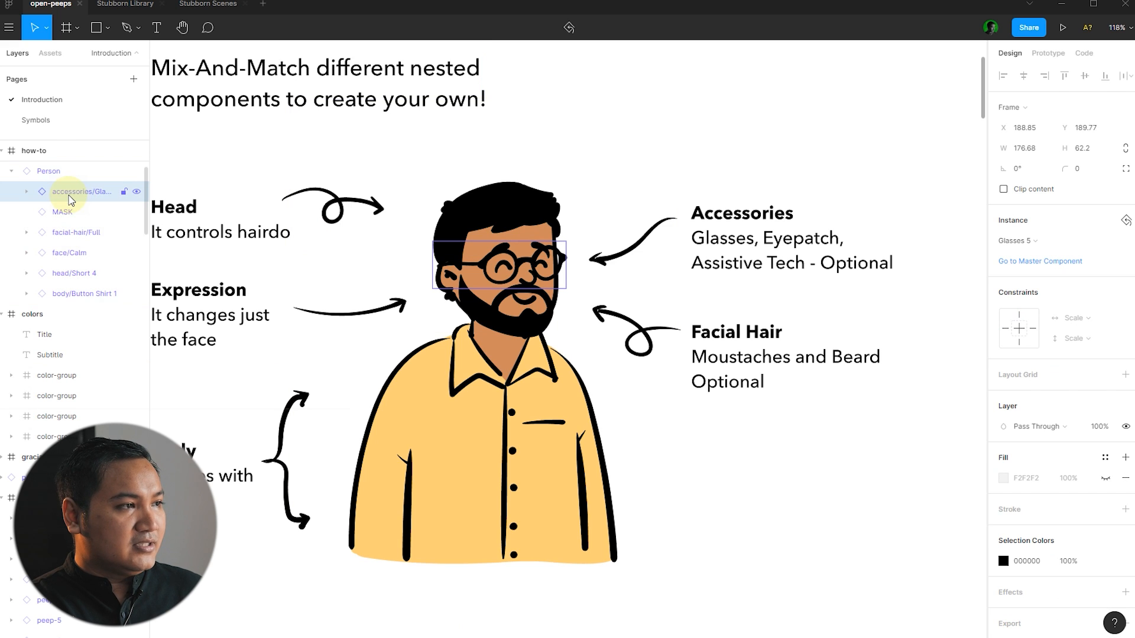
{"action": "right_click", "coordinate": [71, 200]}
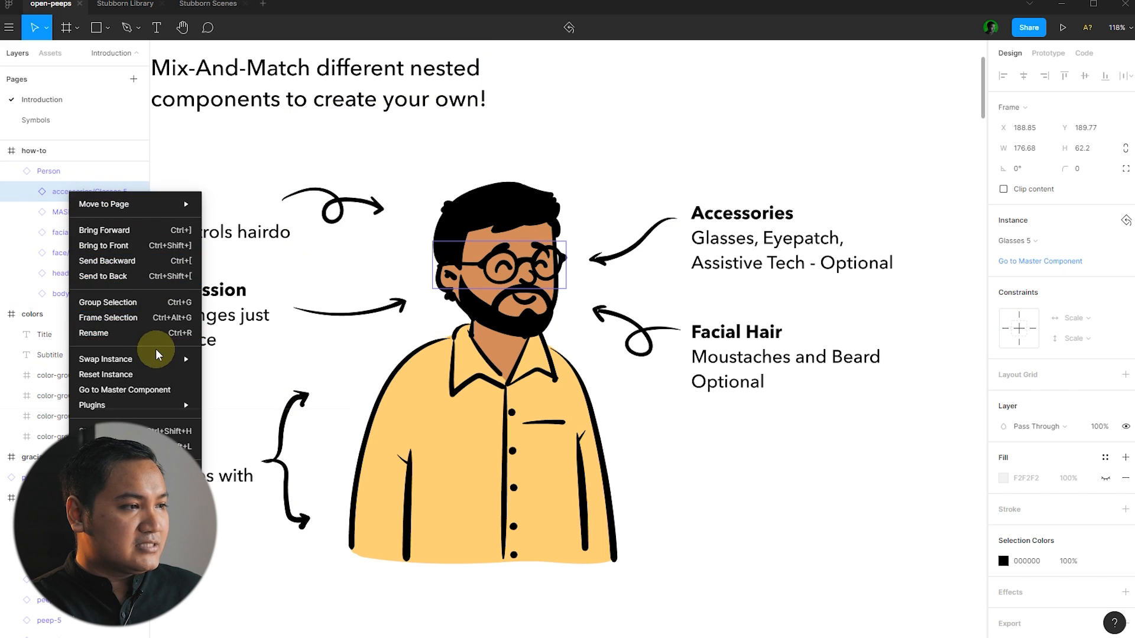
{"action": "mouse_move", "coordinate": [155, 364]}
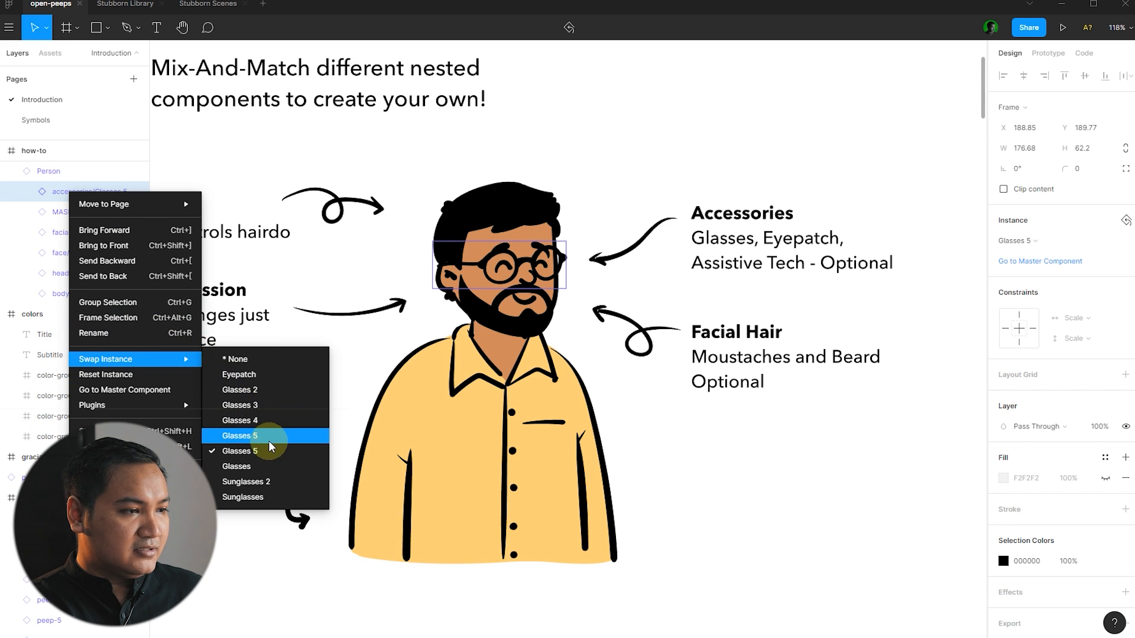
{"action": "left_click", "coordinate": [264, 485]}
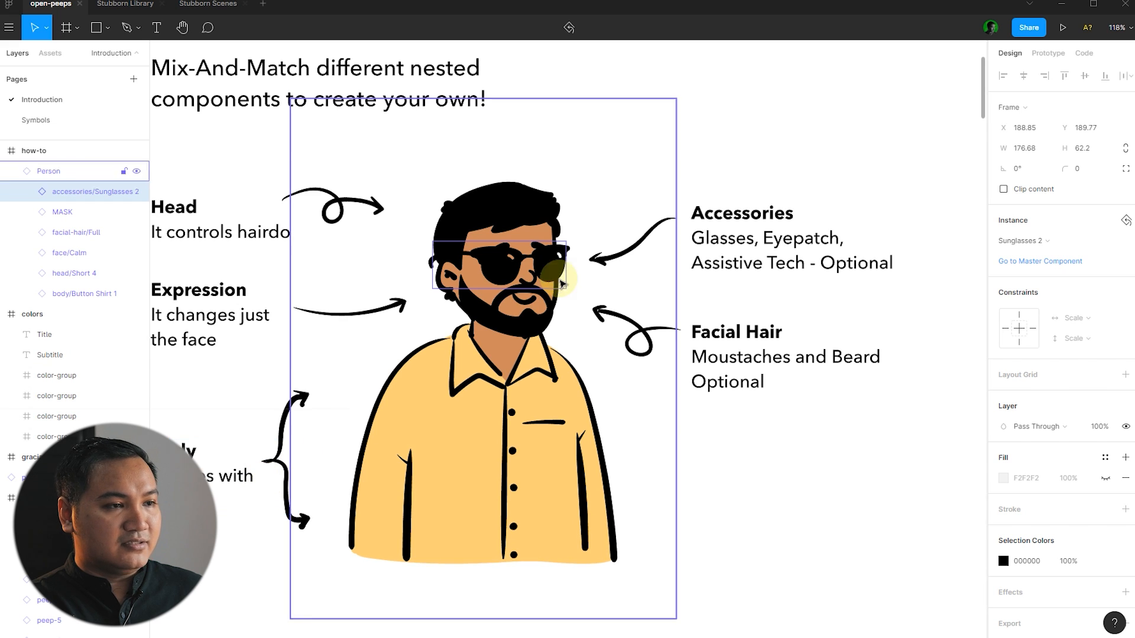
{"action": "right_click", "coordinate": [71, 195]}
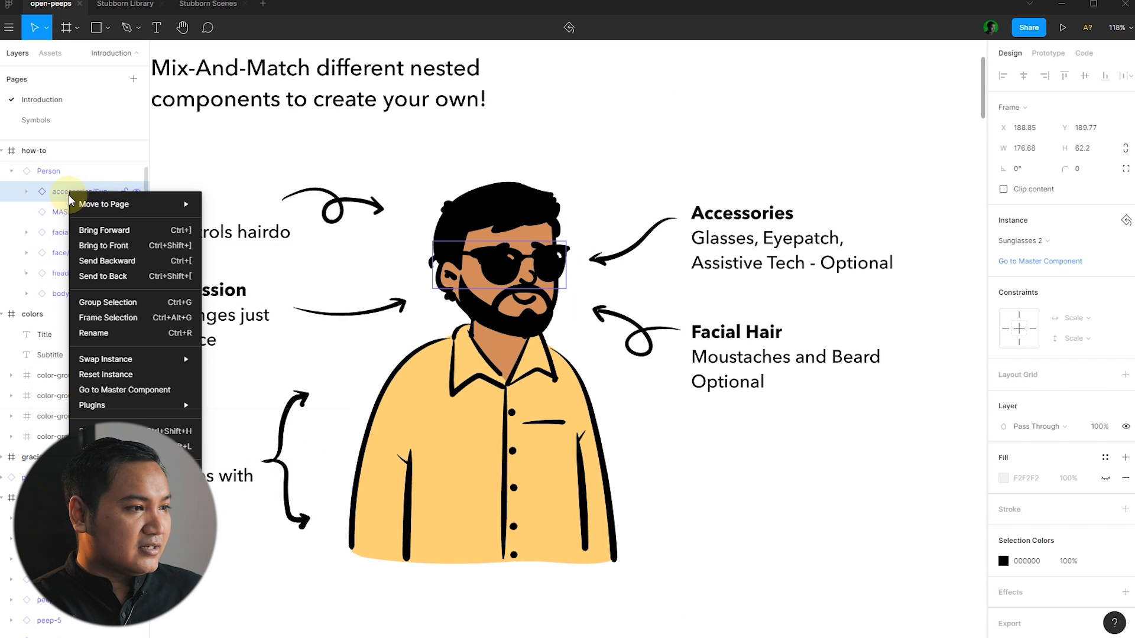
{"action": "mouse_move", "coordinate": [147, 365]}
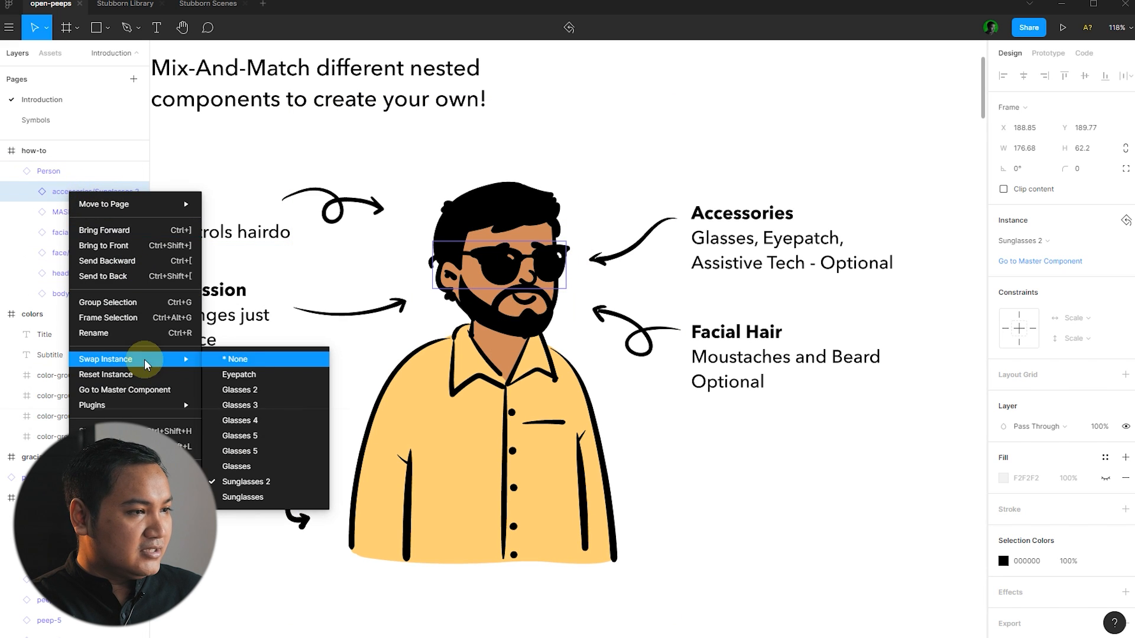
{"action": "left_click", "coordinate": [263, 420]}
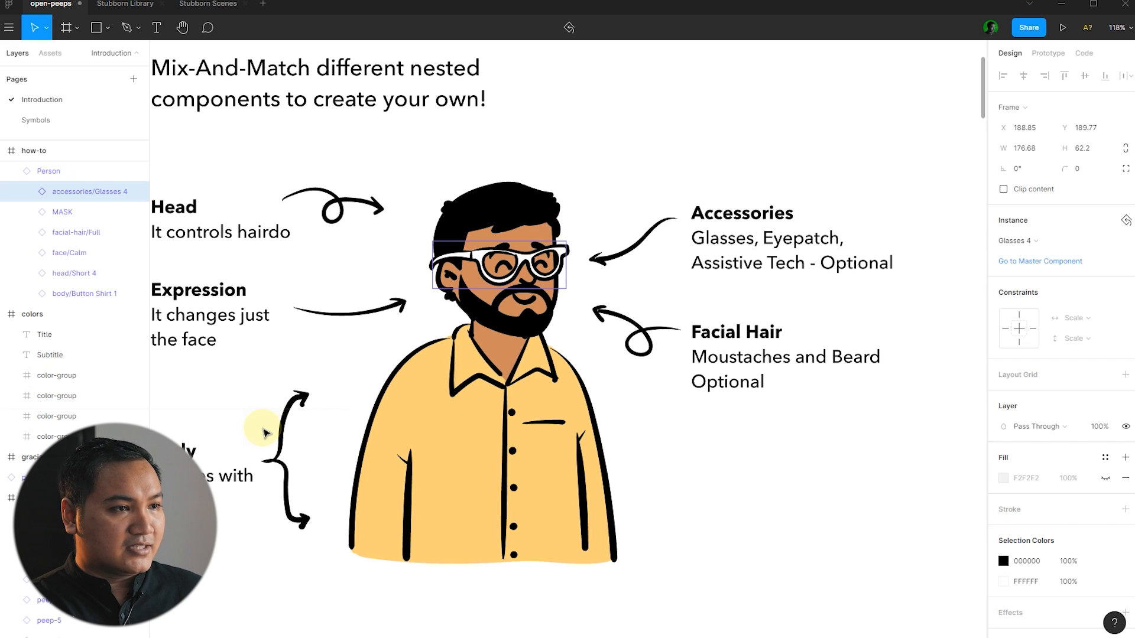
- Swap the Person character's accessories instance to the Glasses variant
{"action": "right_click", "coordinate": [71, 191]}
{"action": "mouse_move", "coordinate": [171, 354]}
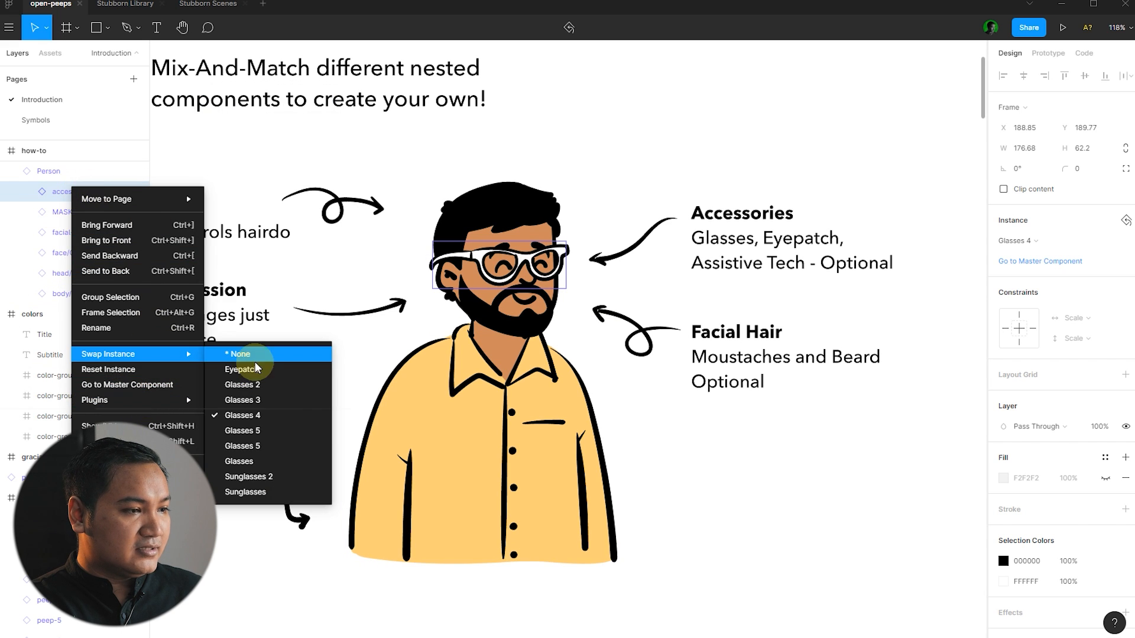
{"action": "left_click", "coordinate": [248, 463]}
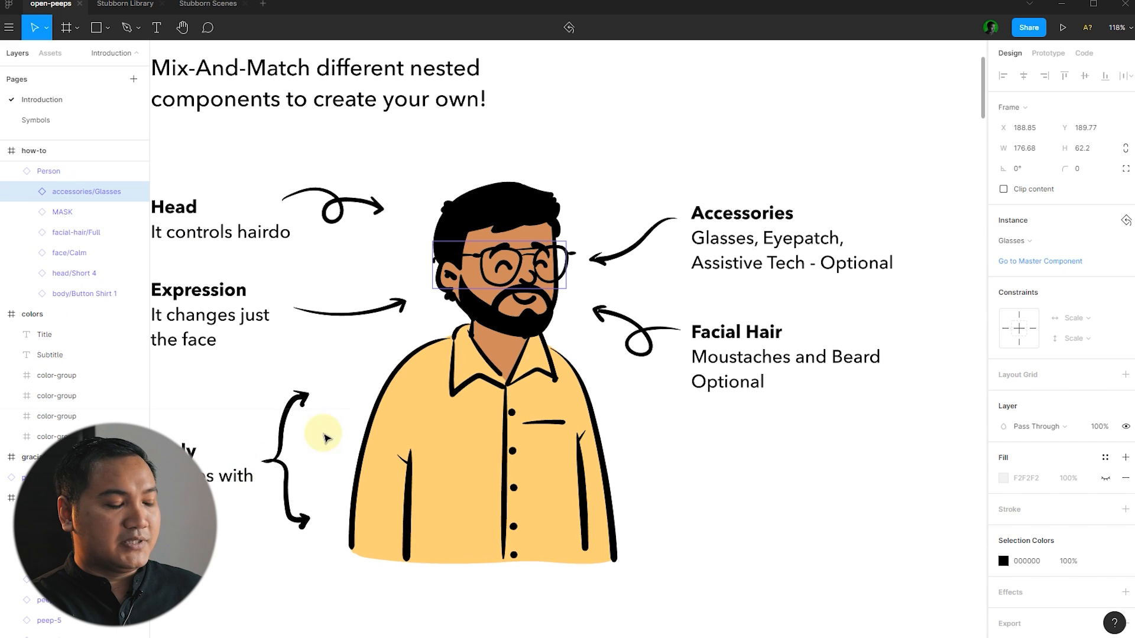
- Swap the Person character's facial-hair instance to Moustache 2
{"action": "left_click", "coordinate": [76, 235]}
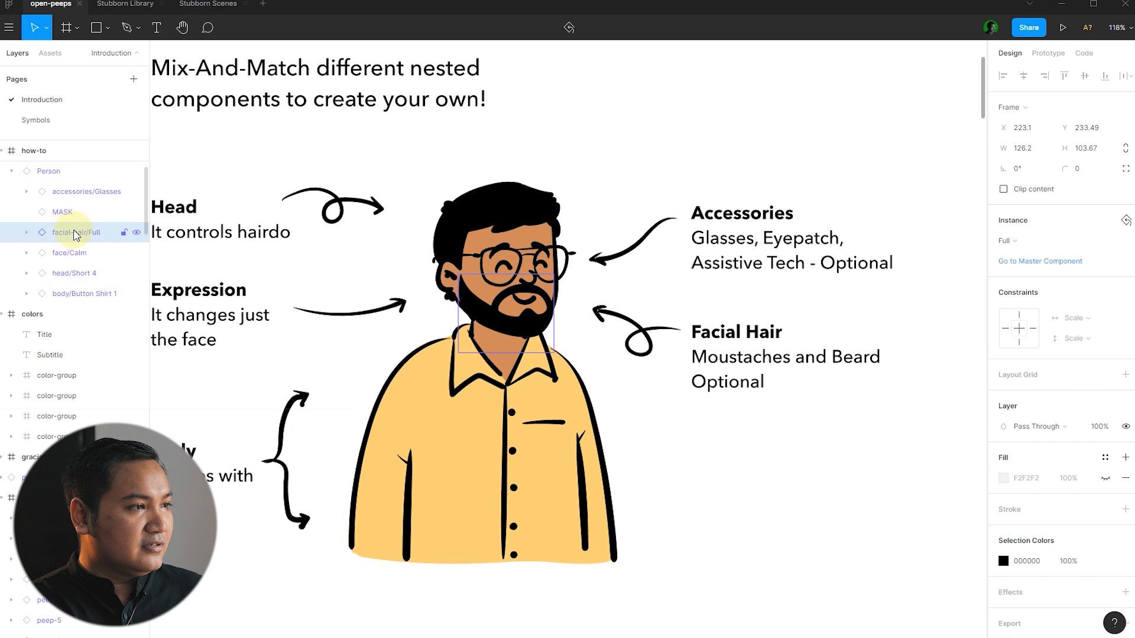
{"action": "right_click", "coordinate": [87, 240]}
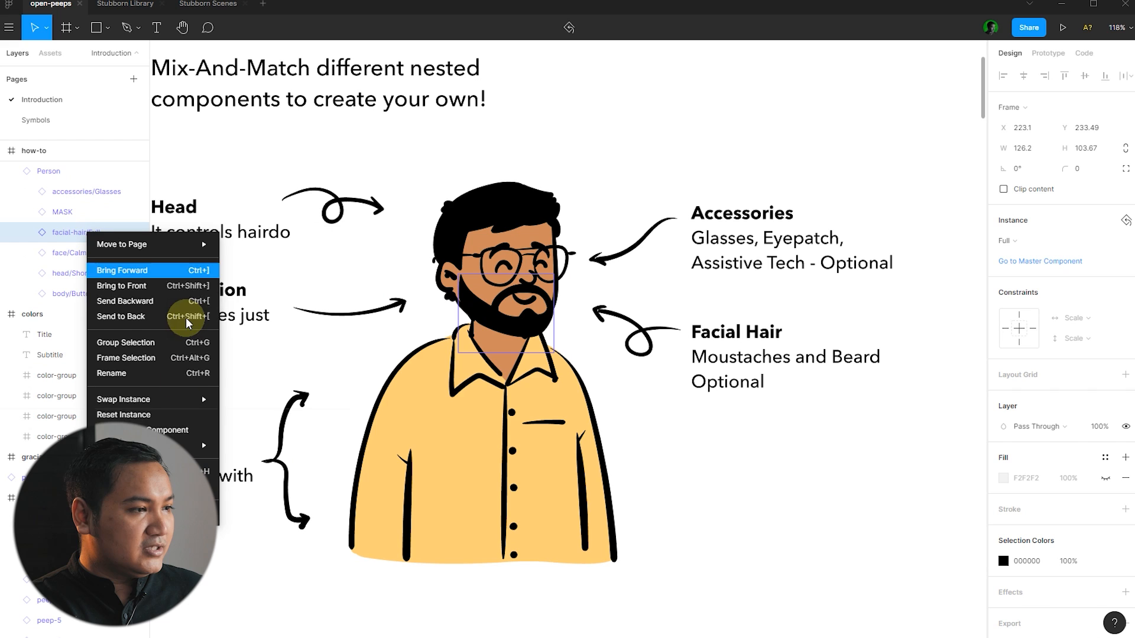
{"action": "mouse_move", "coordinate": [201, 400]}
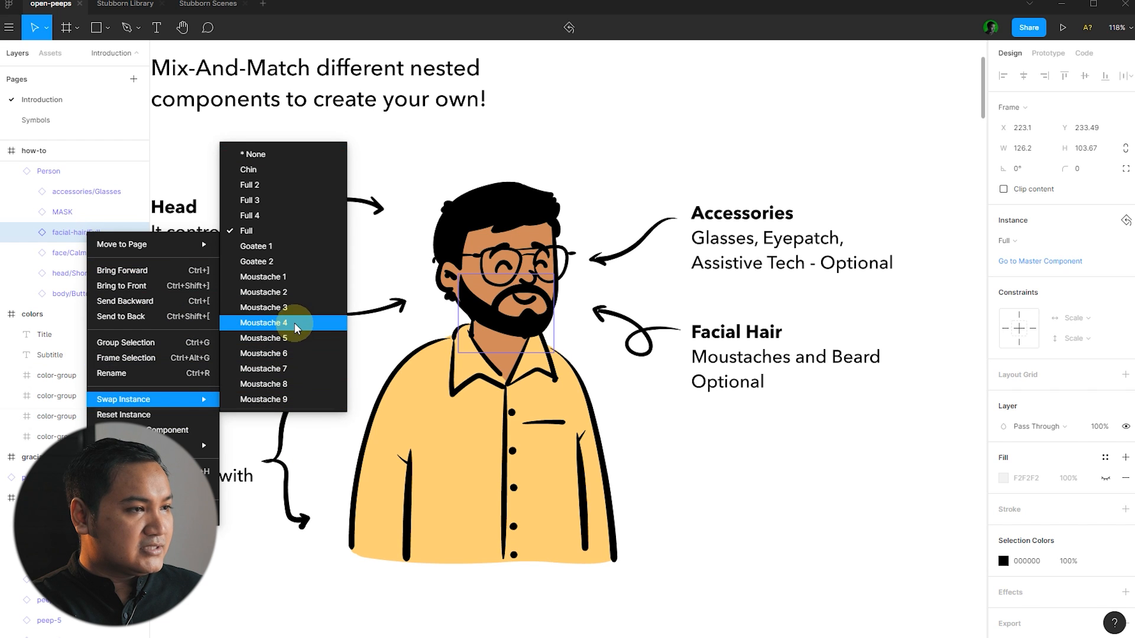
{"action": "left_click", "coordinate": [299, 297]}
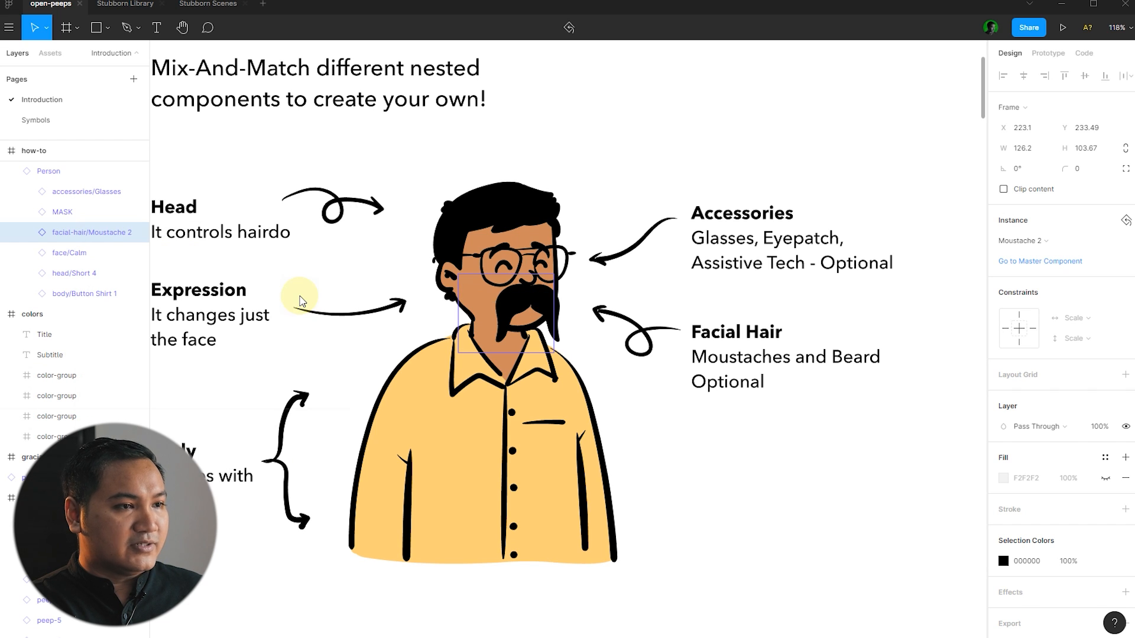
- Try Moustache 8 as the Person character's facial hair, and return it to Moustache 2
{"action": "right_click", "coordinate": [101, 231]}
{"action": "mouse_move", "coordinate": [168, 401]}
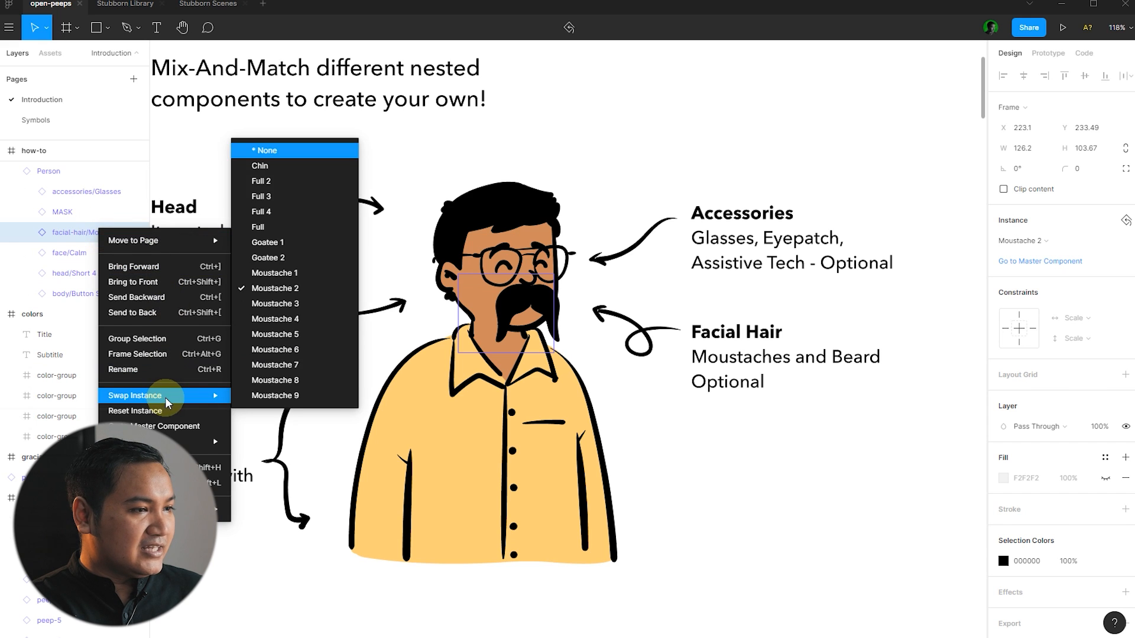
{"action": "left_click", "coordinate": [289, 380]}
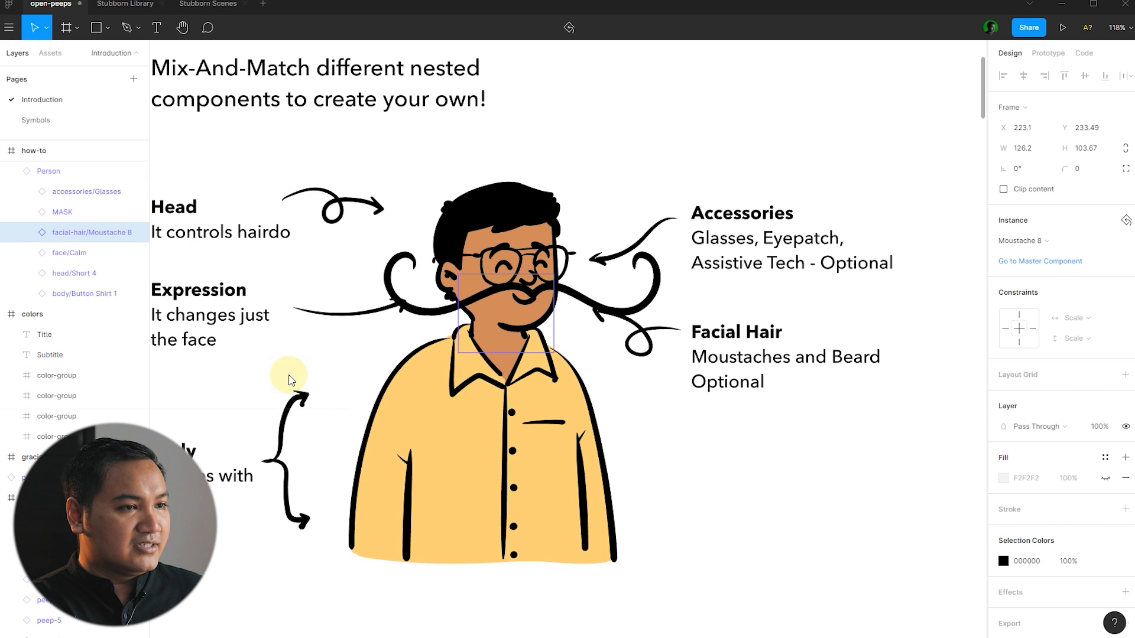
{"action": "right_click", "coordinate": [89, 232]}
{"action": "mouse_move", "coordinate": [172, 394]}
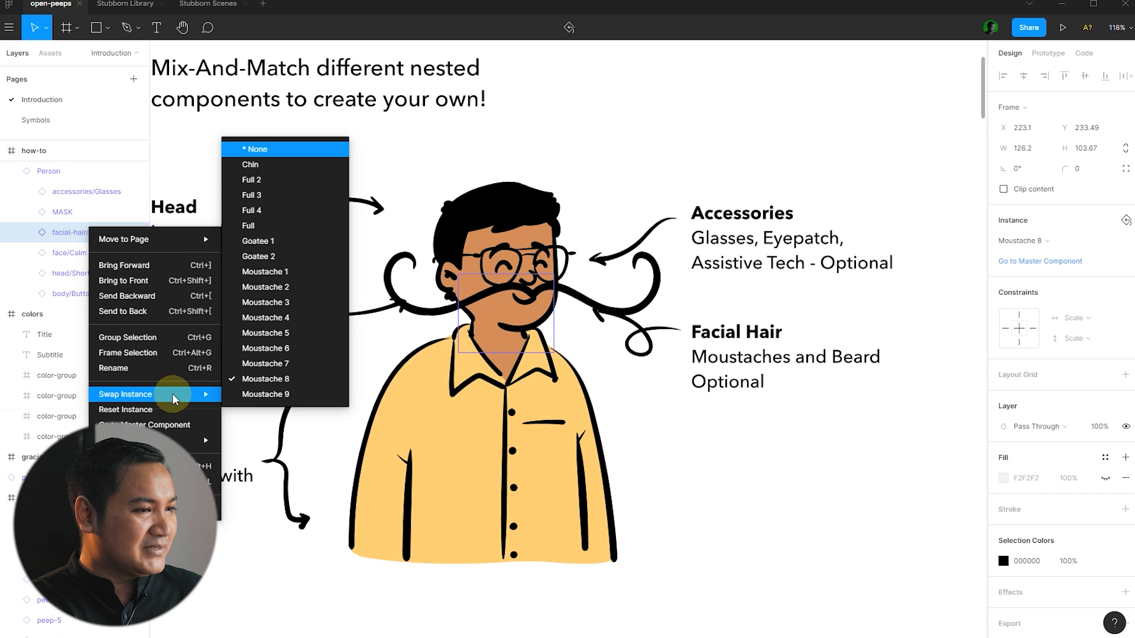
{"action": "left_click", "coordinate": [286, 289]}
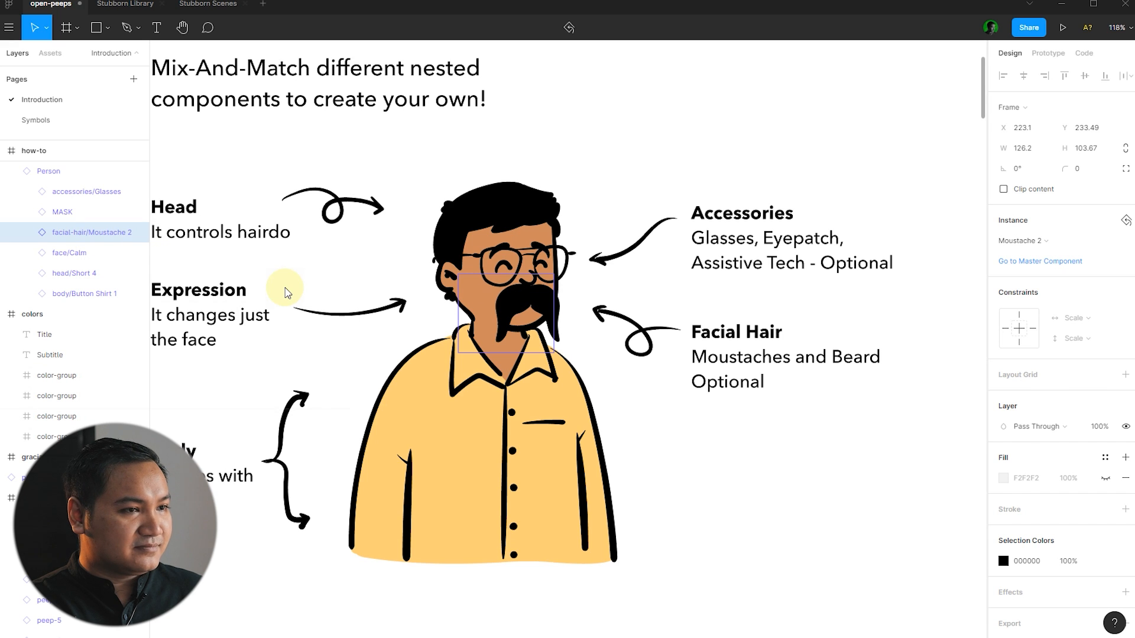
- Try the Rage and Smile LOL expressions on the Person character's face component
{"action": "left_click", "coordinate": [74, 254]}
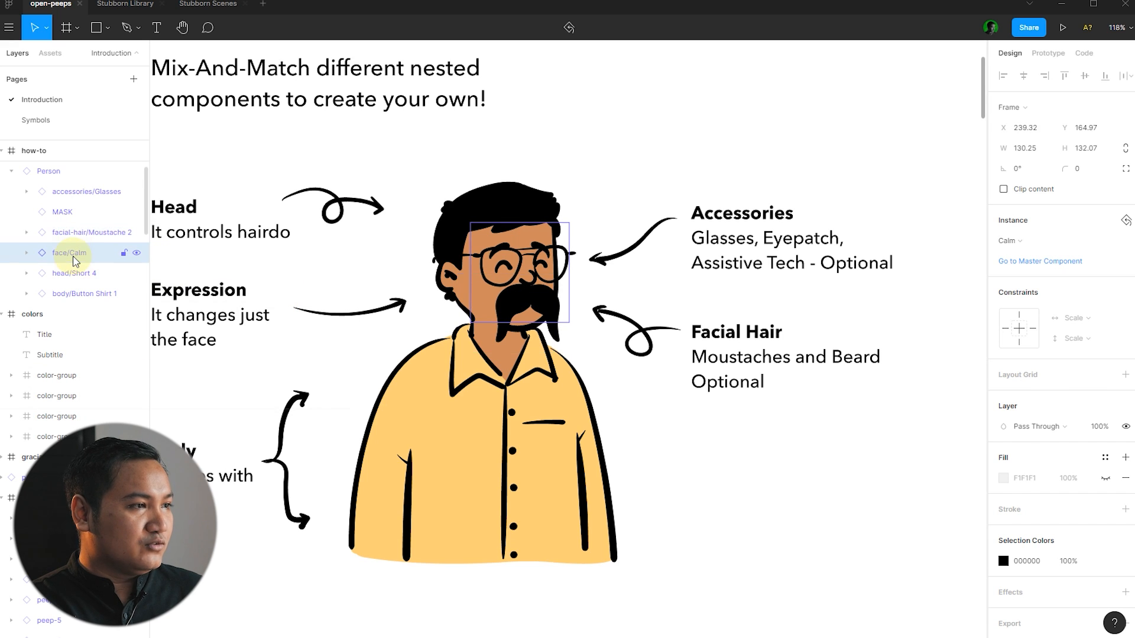
{"action": "right_click", "coordinate": [97, 255]}
{"action": "mouse_move", "coordinate": [201, 418]}
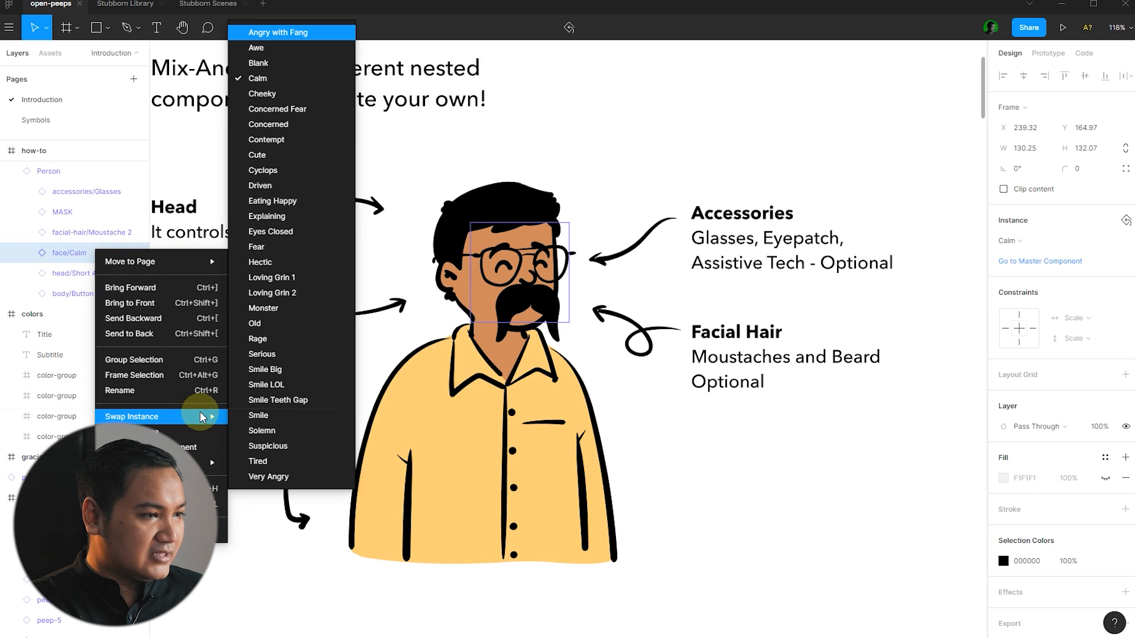
{"action": "left_click", "coordinate": [300, 345]}
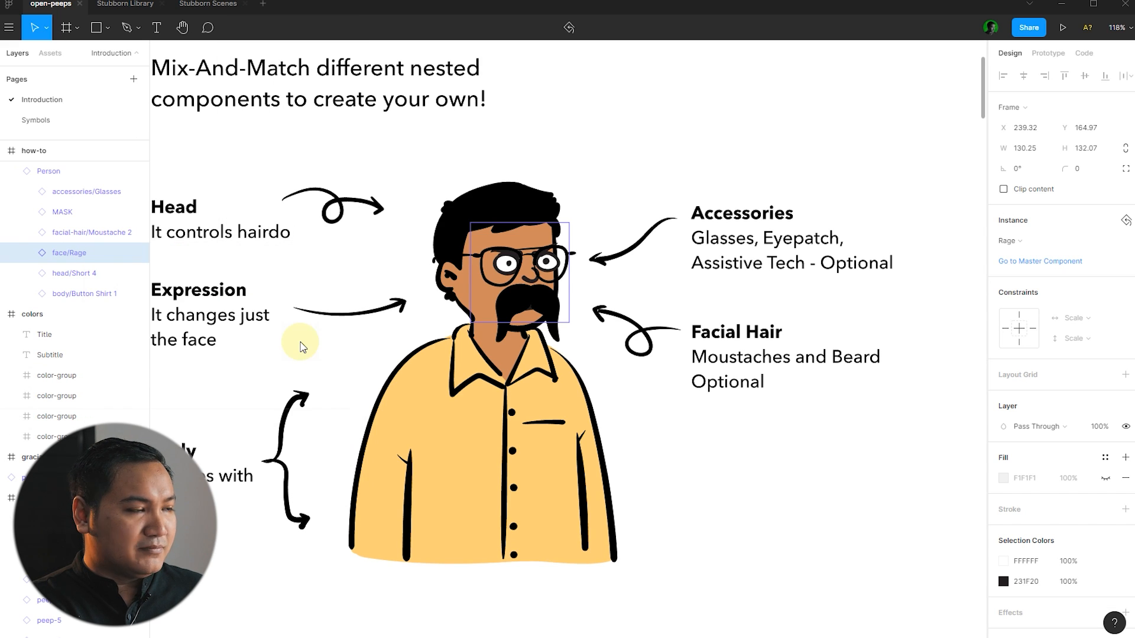
{"action": "right_click", "coordinate": [88, 256]}
{"action": "mouse_move", "coordinate": [166, 417]}
{"action": "left_click", "coordinate": [280, 386]}
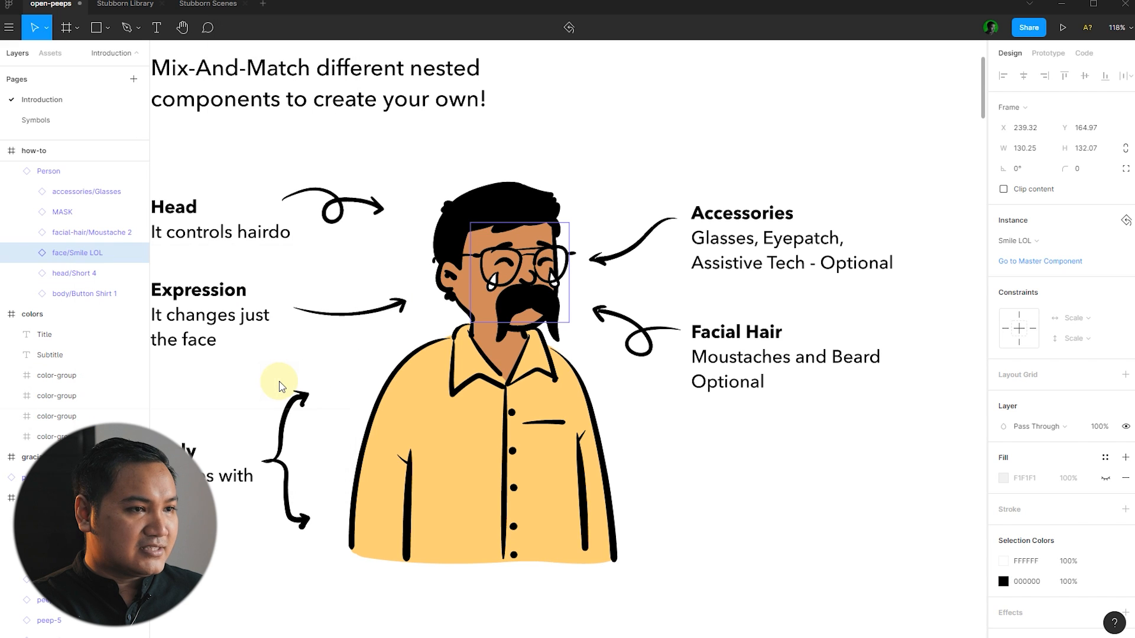
- Swap the Person character's face instance to the Solemn expression
{"action": "right_click", "coordinate": [83, 259]}
{"action": "mouse_move", "coordinate": [148, 421]}
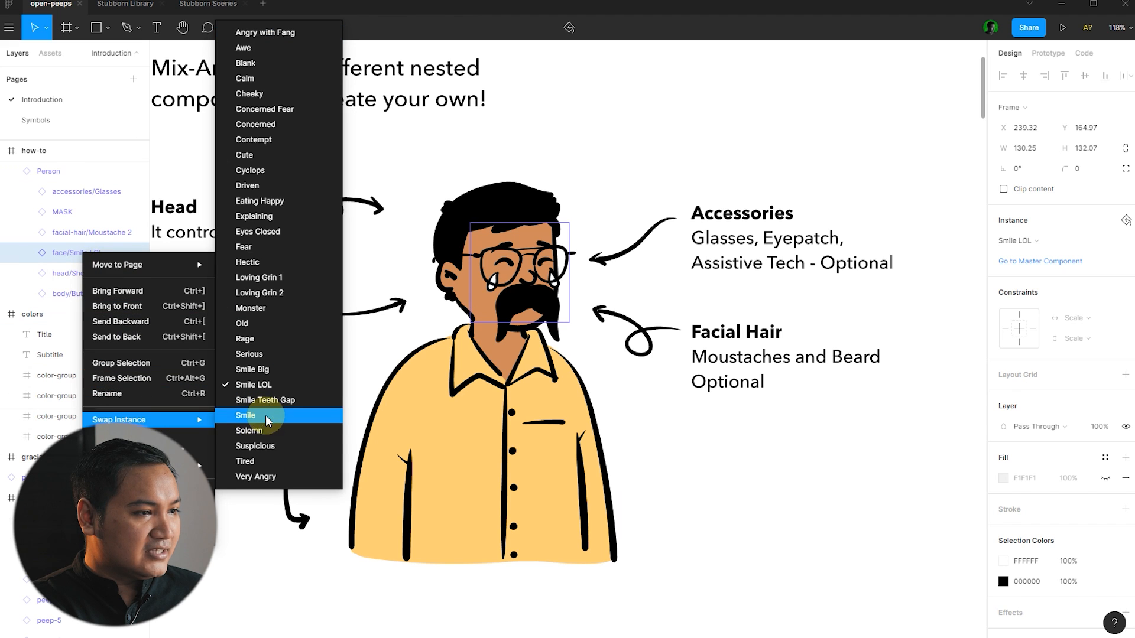
{"action": "left_click", "coordinate": [287, 429]}
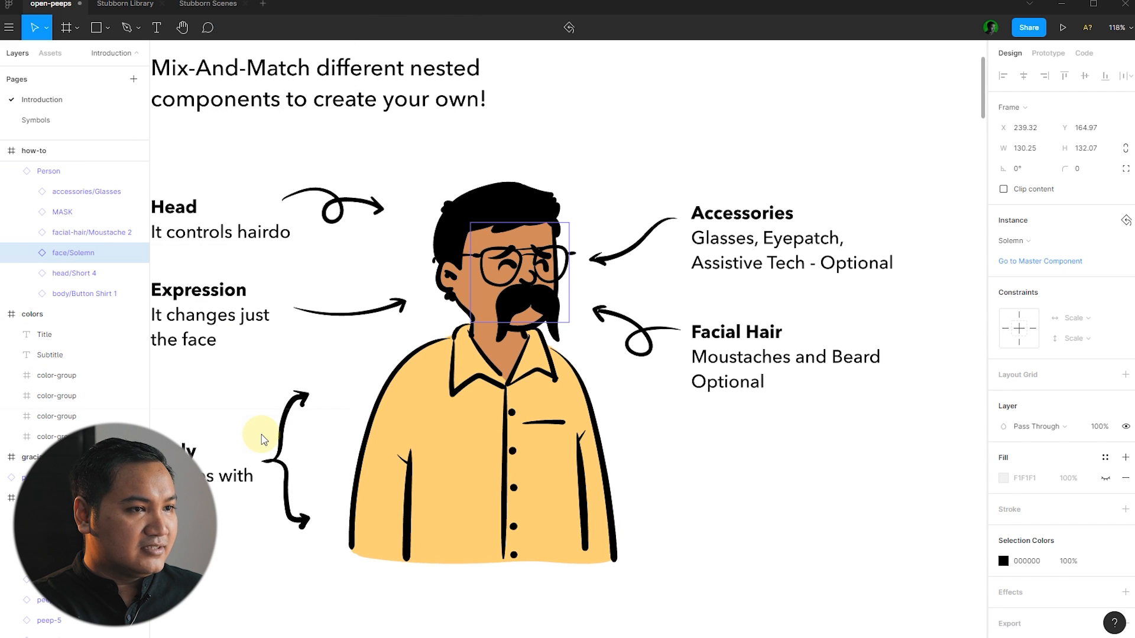
- Swap the Person character's head instance to the Long hairstyle
{"action": "left_click", "coordinate": [69, 275]}
{"action": "right_click", "coordinate": [70, 275]}
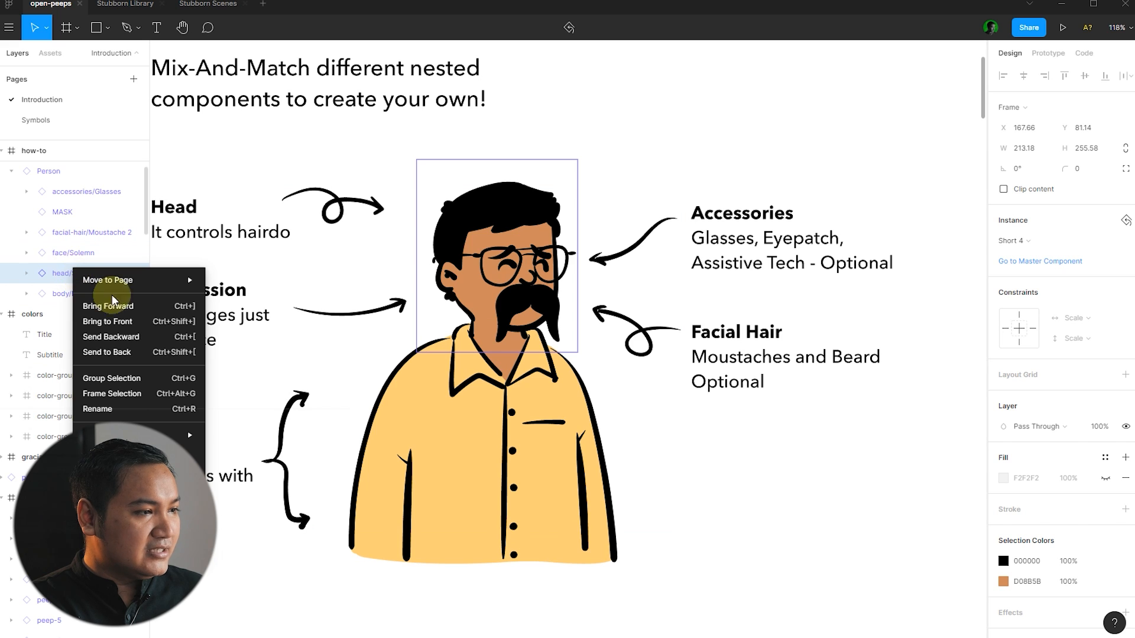
{"action": "mouse_move", "coordinate": [169, 434]}
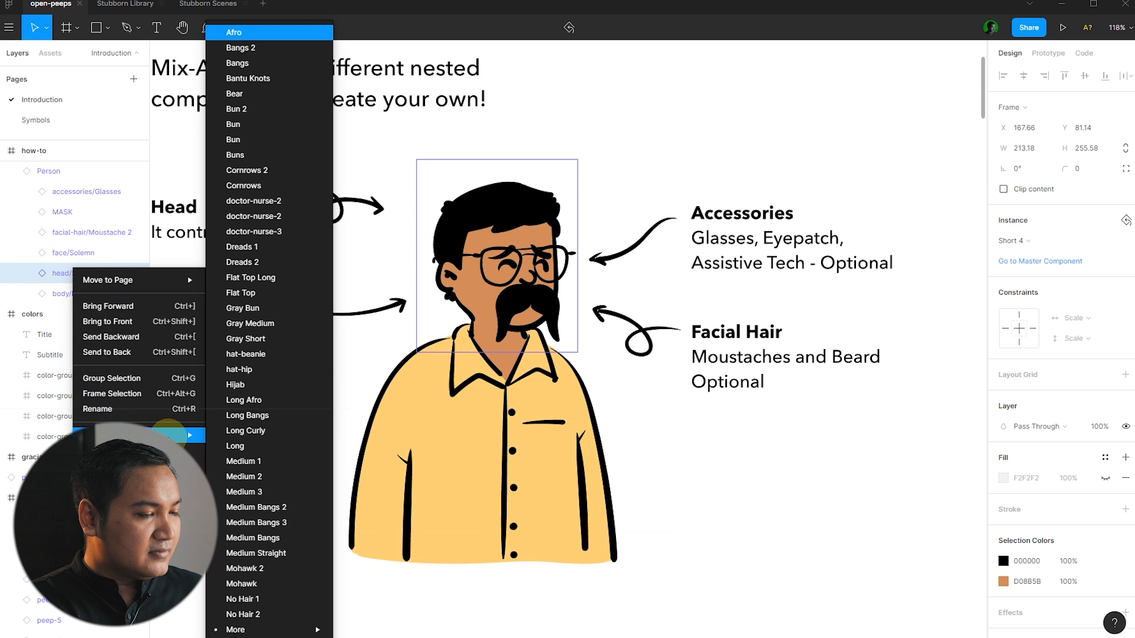
{"action": "left_click", "coordinate": [253, 445]}
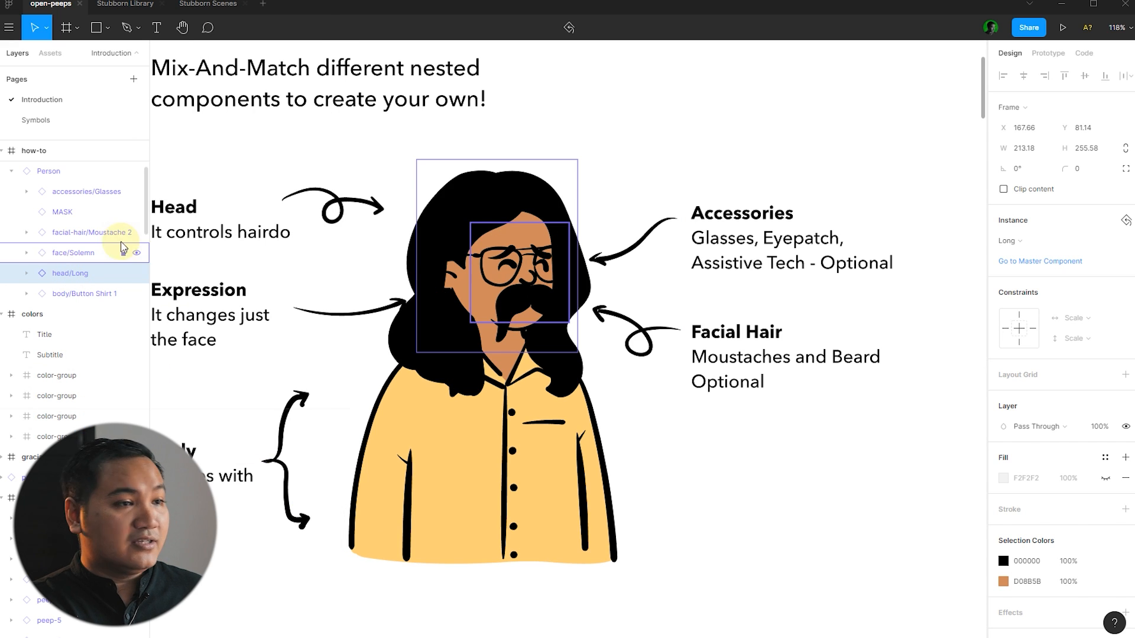
- Try the No Hair 1 and Flat Top hairstyles on the Person character's head component
{"action": "right_click", "coordinate": [77, 276]}
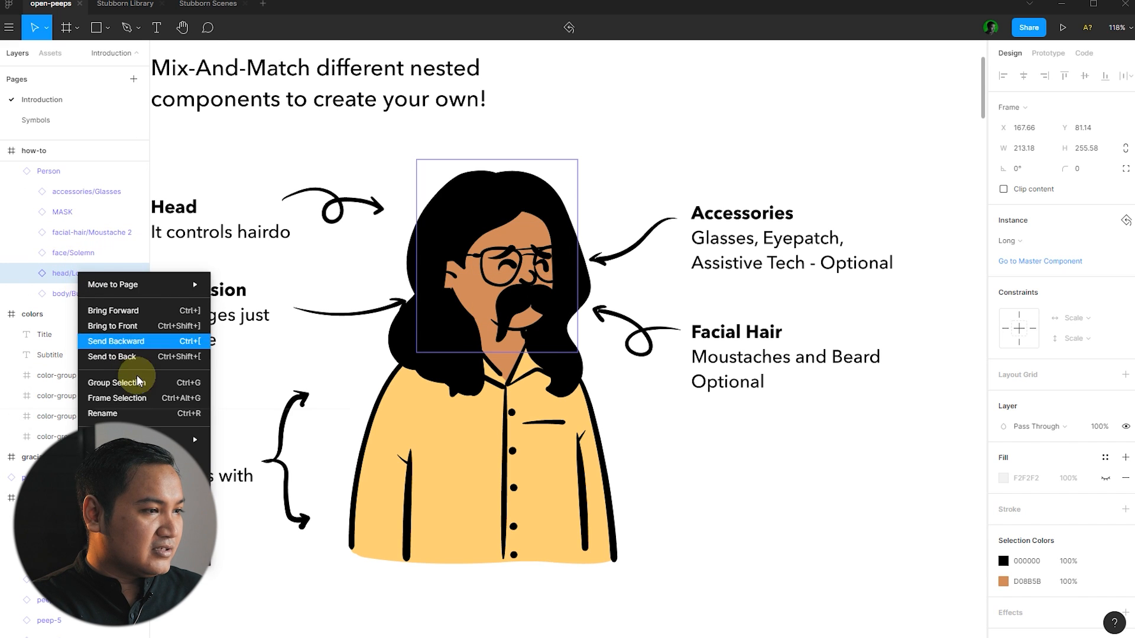
{"action": "mouse_move", "coordinate": [177, 440]}
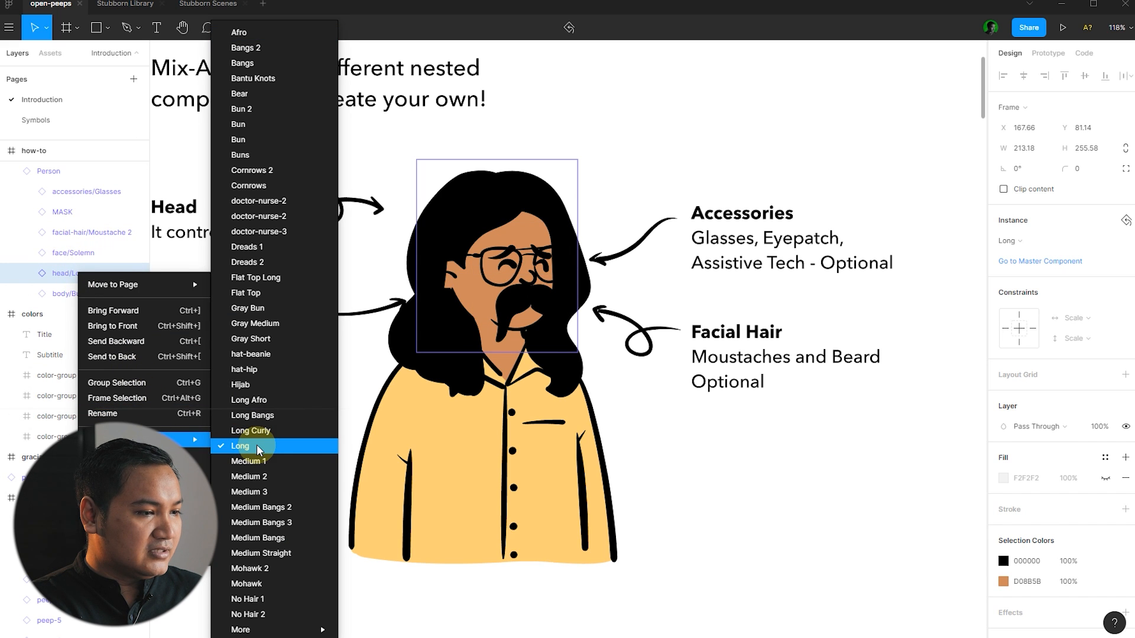
{"action": "left_click", "coordinate": [251, 600]}
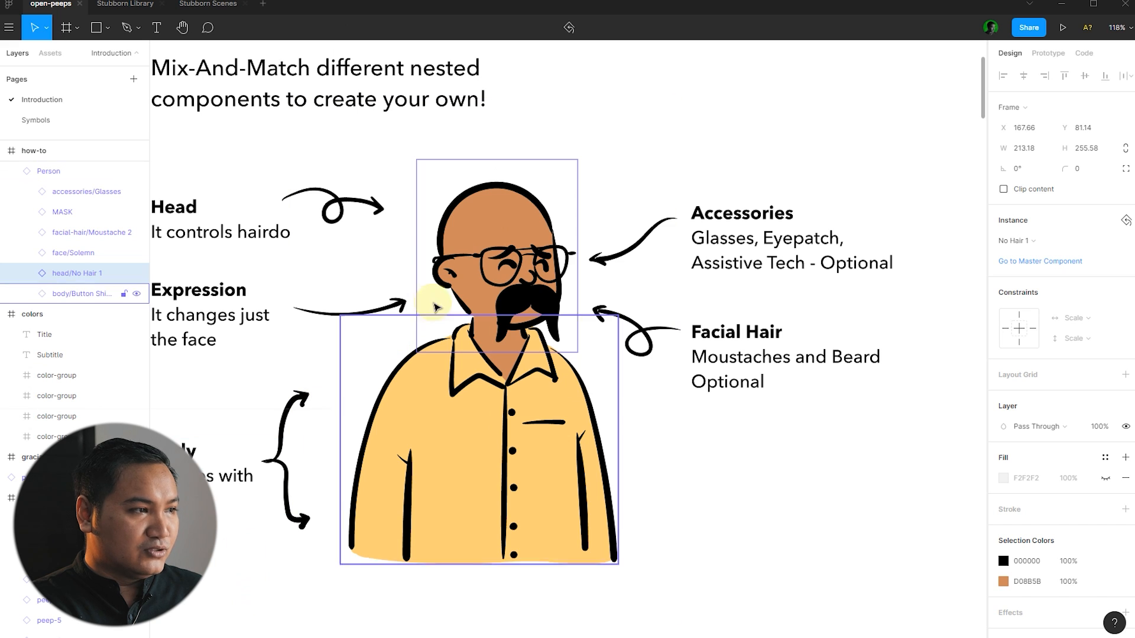
{"action": "right_click", "coordinate": [104, 273]}
{"action": "mouse_move", "coordinate": [175, 435]}
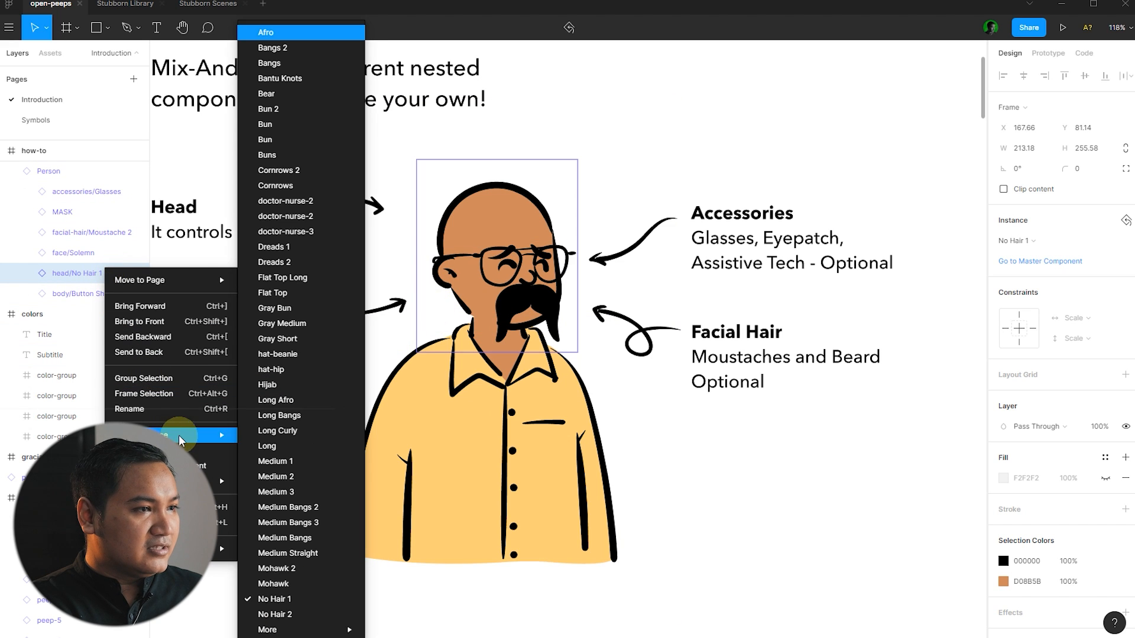
{"action": "left_click", "coordinate": [300, 294]}
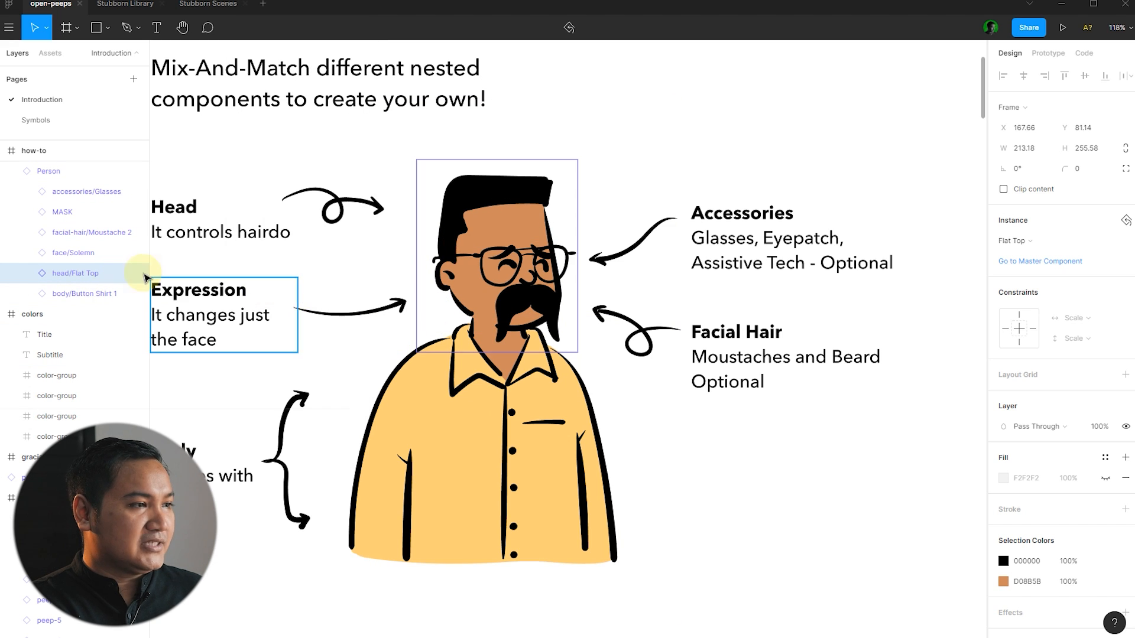
- Try the Hijab and Gray Medium variants on the Person character's head component
{"action": "right_click", "coordinate": [77, 277]}
{"action": "mouse_move", "coordinate": [177, 442]}
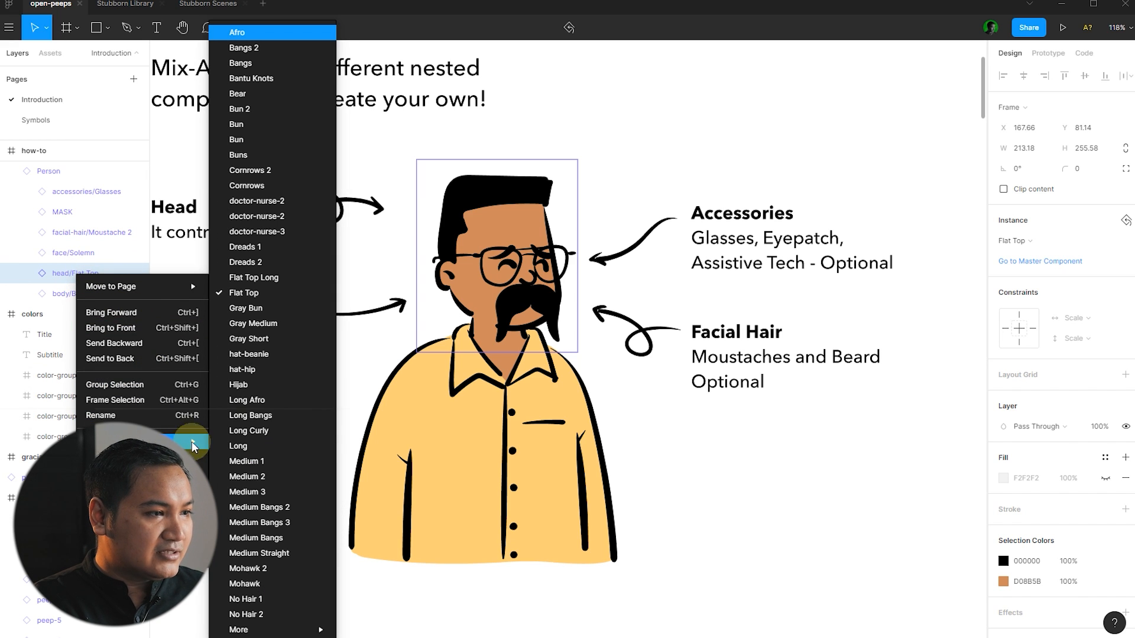
{"action": "left_click", "coordinate": [254, 387]}
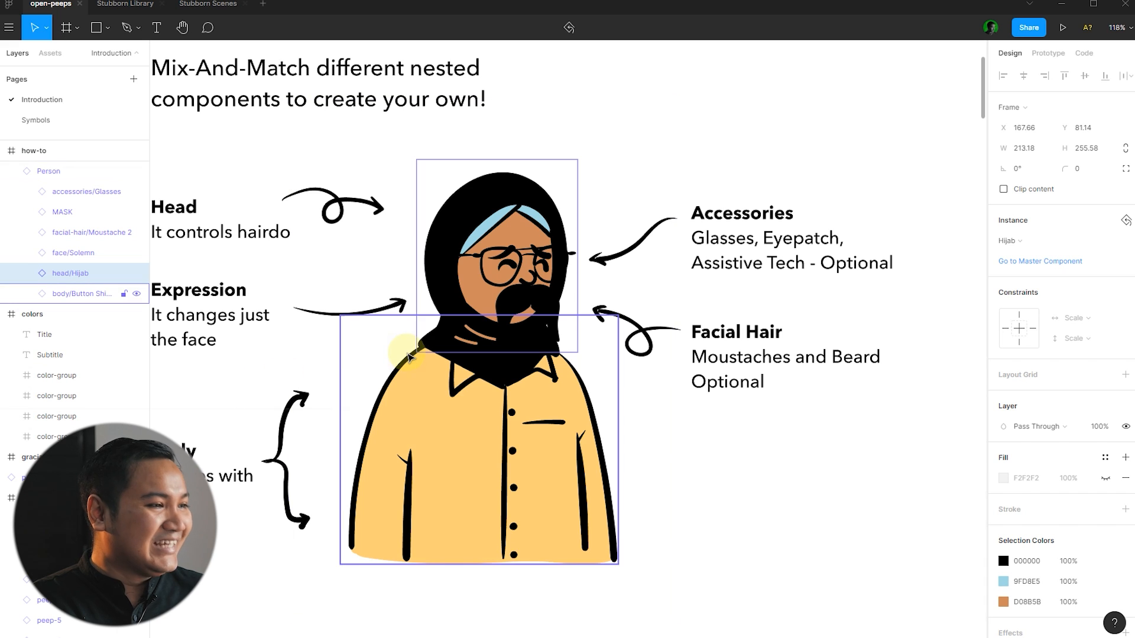
{"action": "right_click", "coordinate": [83, 273]}
{"action": "mouse_move", "coordinate": [201, 507]}
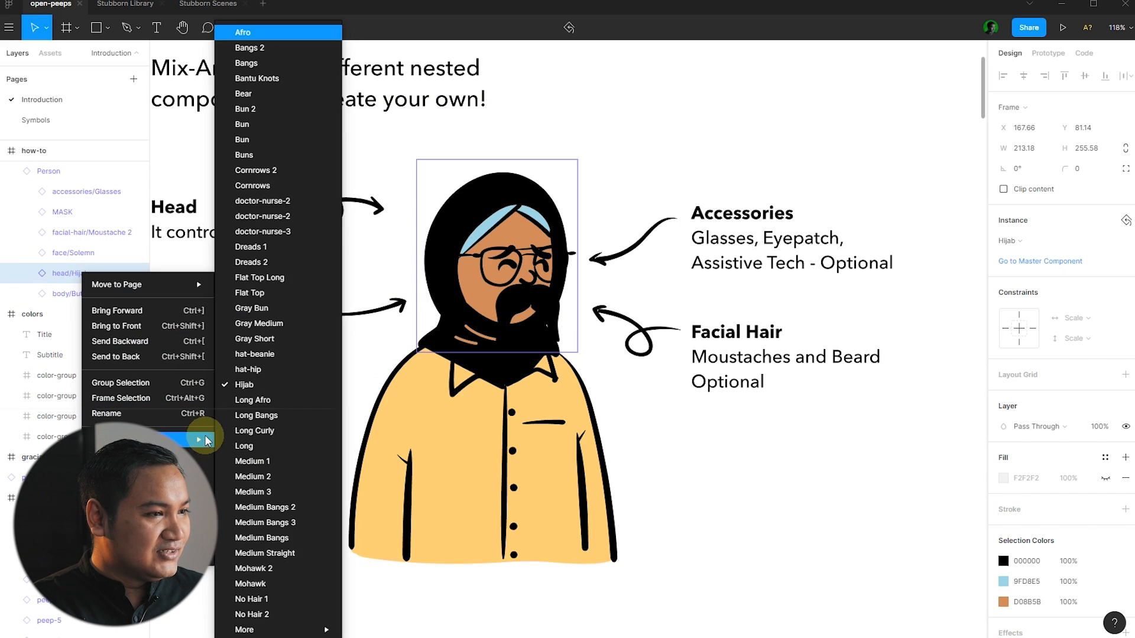
{"action": "left_click", "coordinate": [281, 329]}
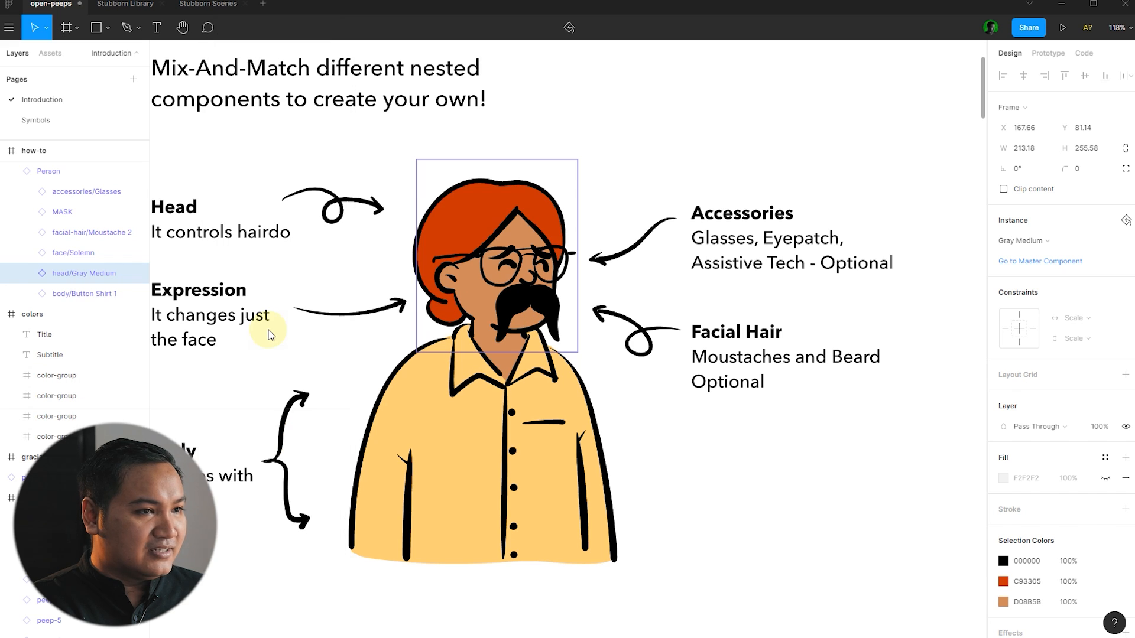
- Swap the Person character's head instance to the Medium Bangs 2 hairstyle
{"action": "right_click", "coordinate": [94, 275]}
{"action": "mouse_move", "coordinate": [205, 441]}
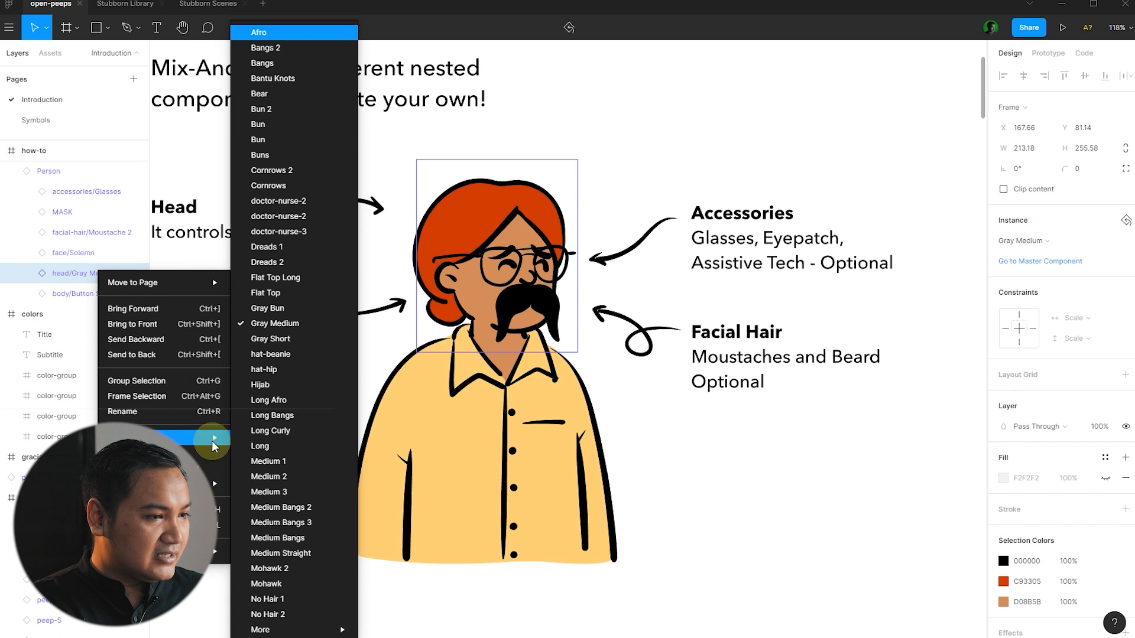
{"action": "left_click", "coordinate": [307, 507]}
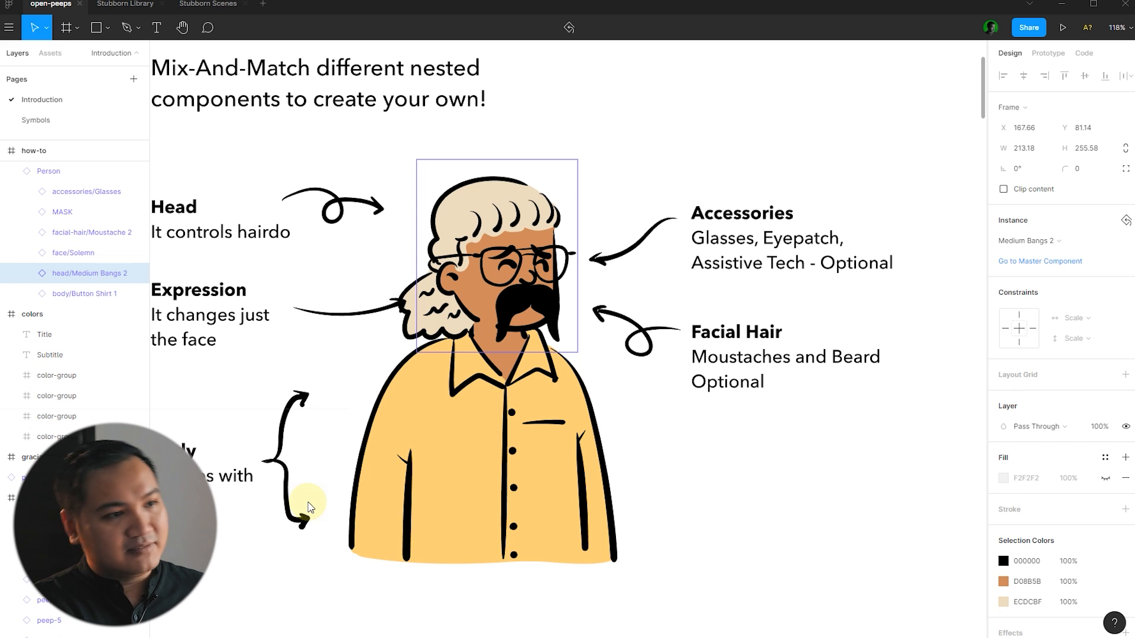
- Swap the Person character's body instance from the button shirt to Thunder T-Shirt, and deselect the character
{"action": "left_click", "coordinate": [88, 294]}
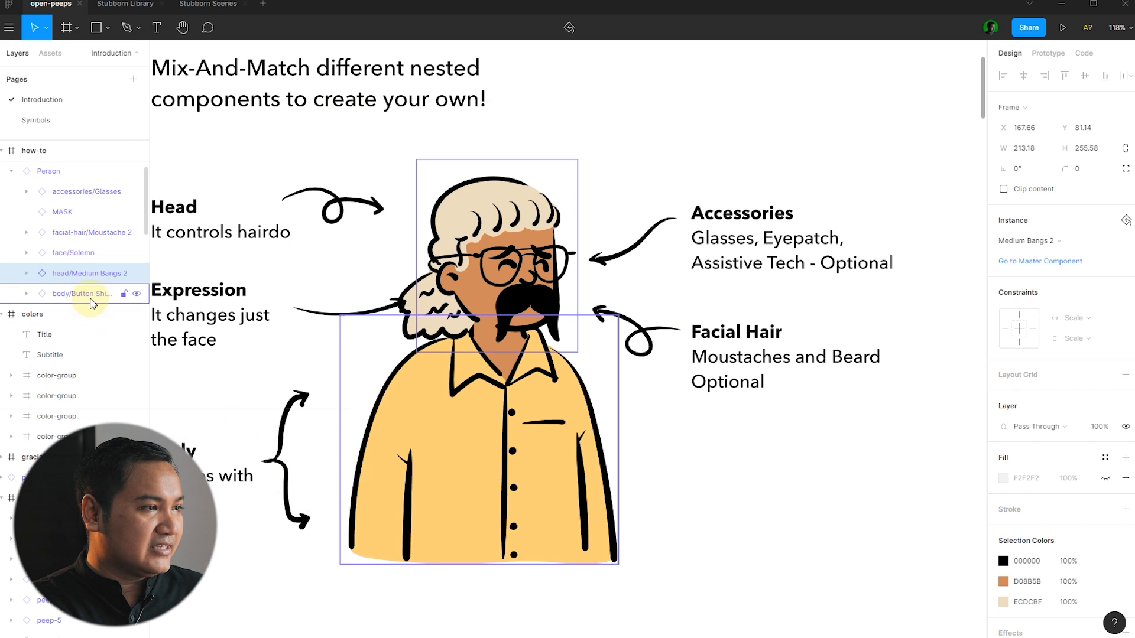
{"action": "right_click", "coordinate": [90, 295]}
{"action": "mouse_move", "coordinate": [195, 463]}
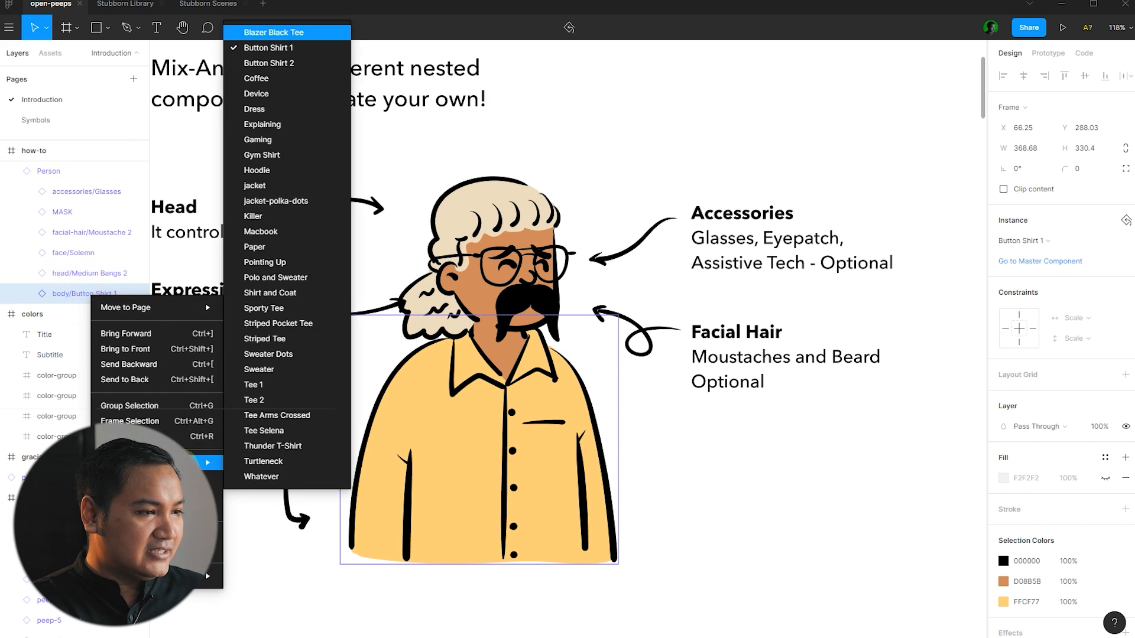
{"action": "left_click", "coordinate": [293, 452]}
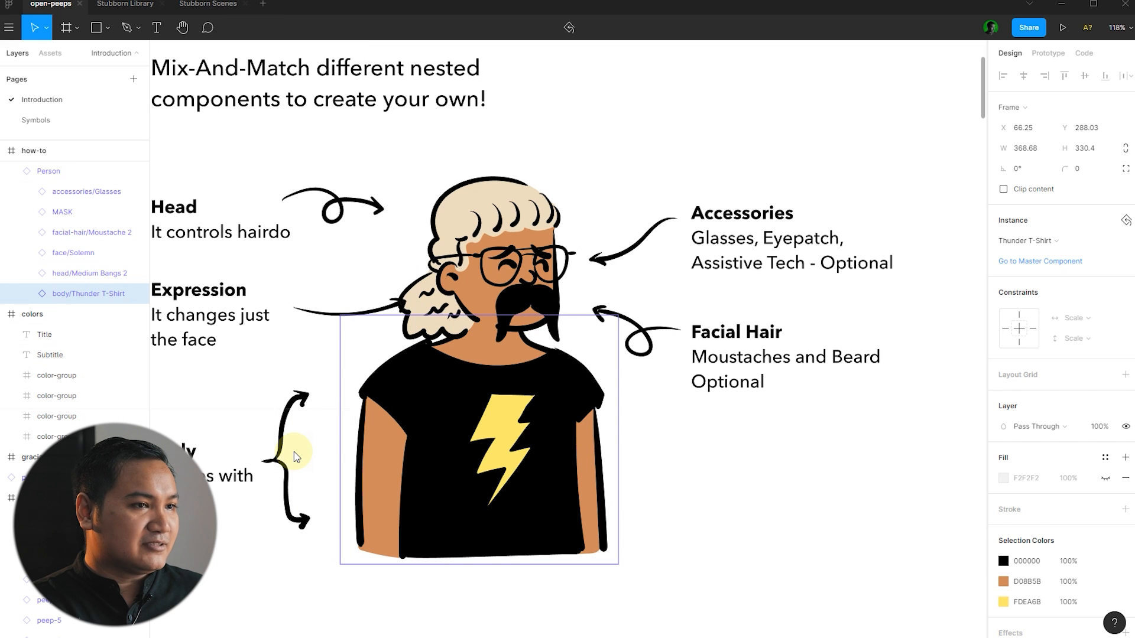
{"action": "left_click", "coordinate": [671, 111]}
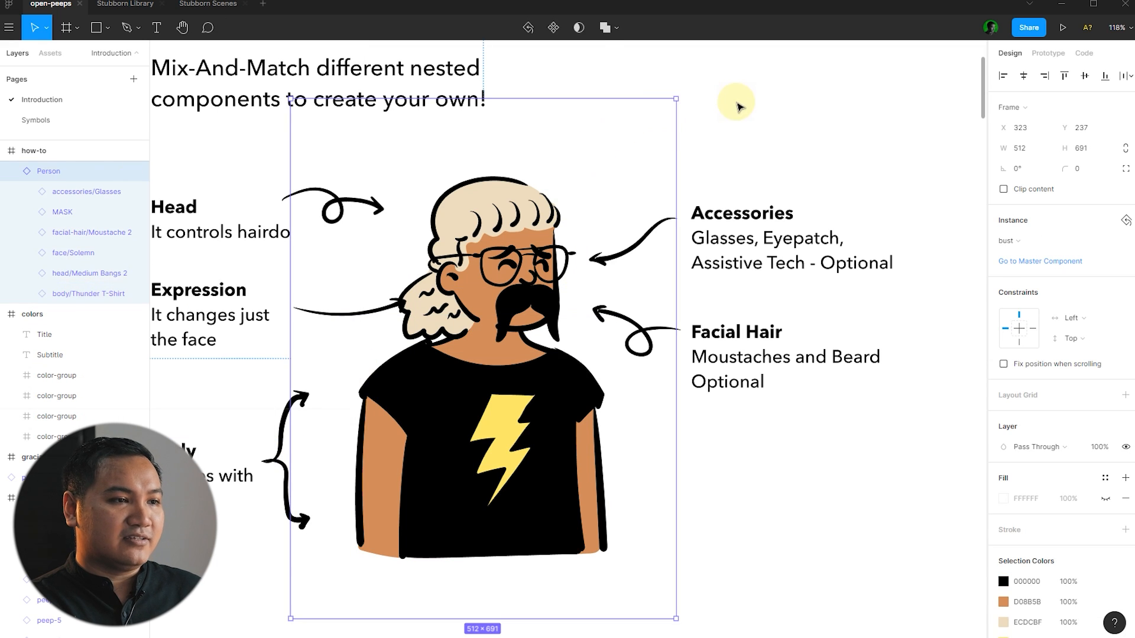
{"action": "left_click", "coordinate": [740, 107]}
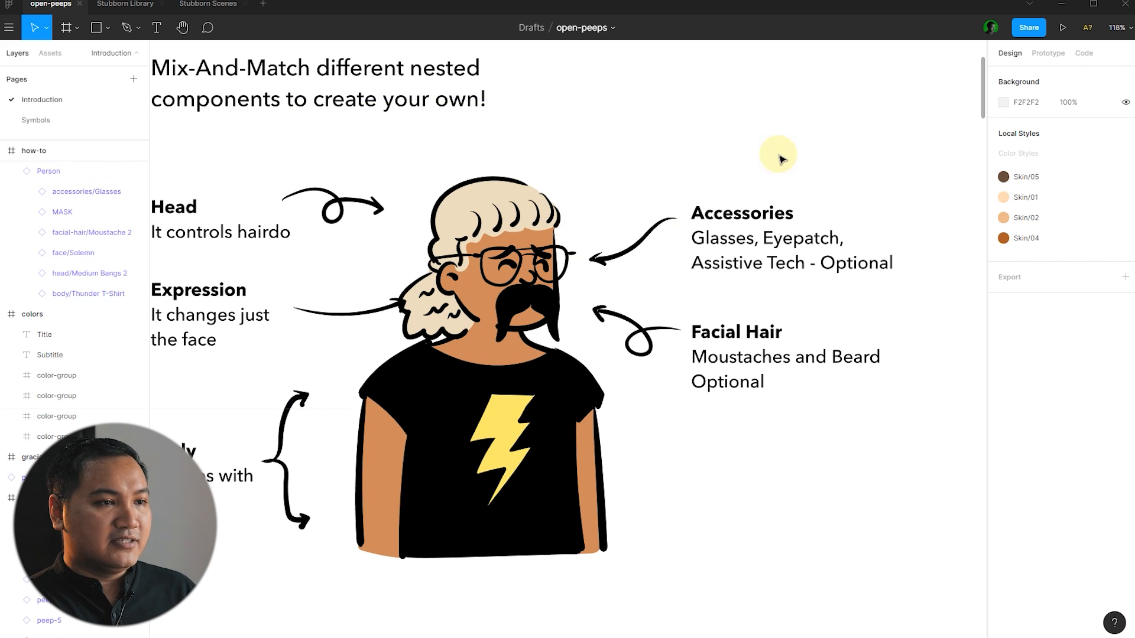
- Look over all frames of the Introduction page, with a closer look at the how-to, colors and variations-sitting frames
{"action": "scroll", "coordinate": [781, 158], "scroll_direction": "down", "scroll_amount": 10}
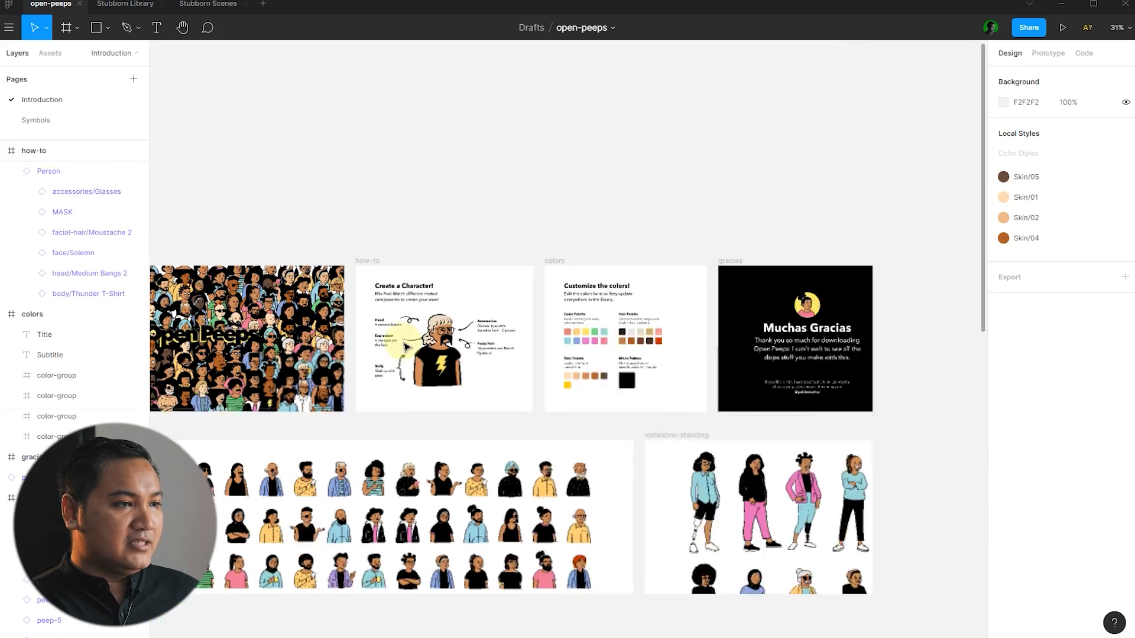
{"action": "scroll", "coordinate": [539, 117], "scroll_direction": "down", "scroll_amount": 5}
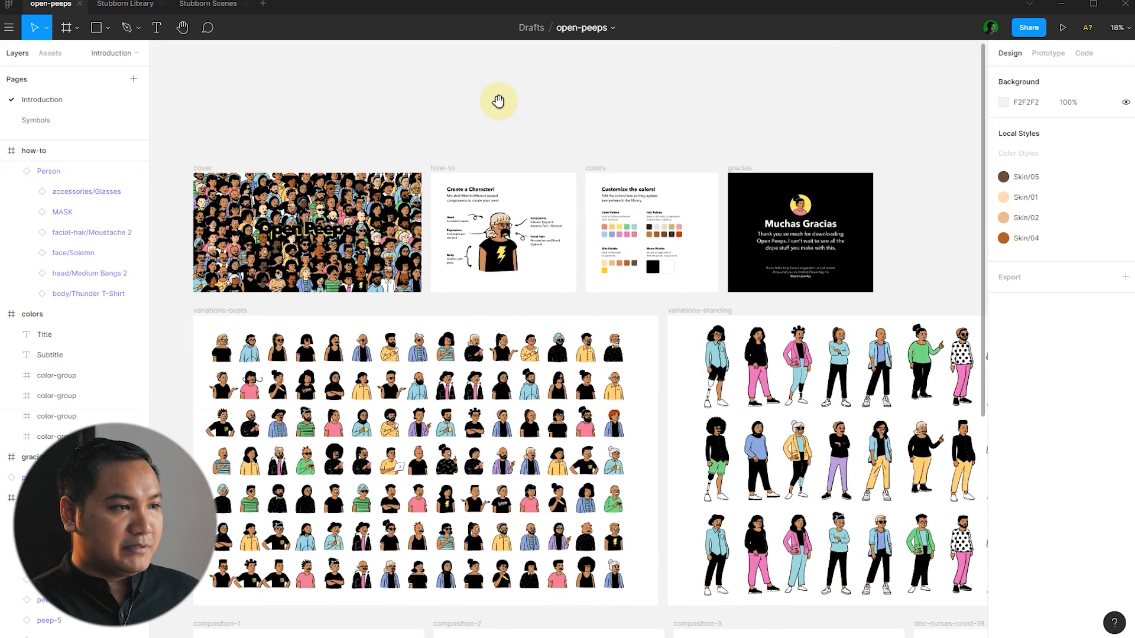
{"action": "left_click_drag", "start_coordinate": [498, 101], "coordinate": [438, 117]}
{"action": "left_click_drag", "start_coordinate": [618, 365], "coordinate": [441, 229]}
{"action": "scroll", "coordinate": [496, 320], "scroll_direction": "down", "scroll_amount": 3}
{"action": "scroll", "coordinate": [537, 310], "scroll_direction": "down", "scroll_amount": 1}
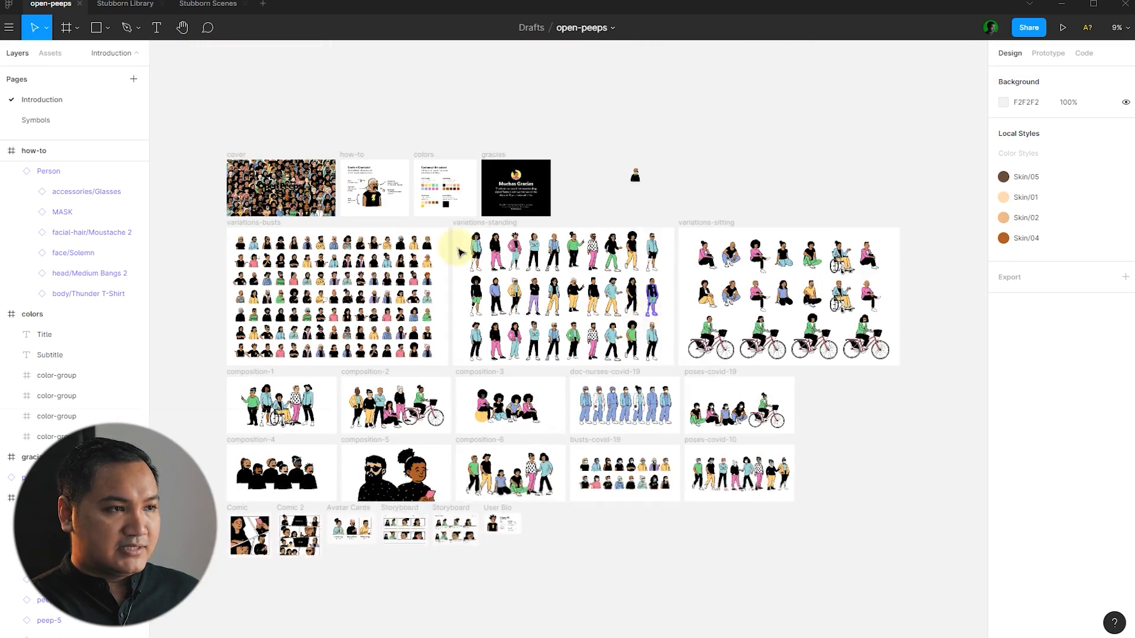
{"action": "scroll", "coordinate": [384, 209], "scroll_direction": "up", "scroll_amount": 6}
{"action": "scroll", "coordinate": [566, 324], "scroll_direction": "down", "scroll_amount": 3}
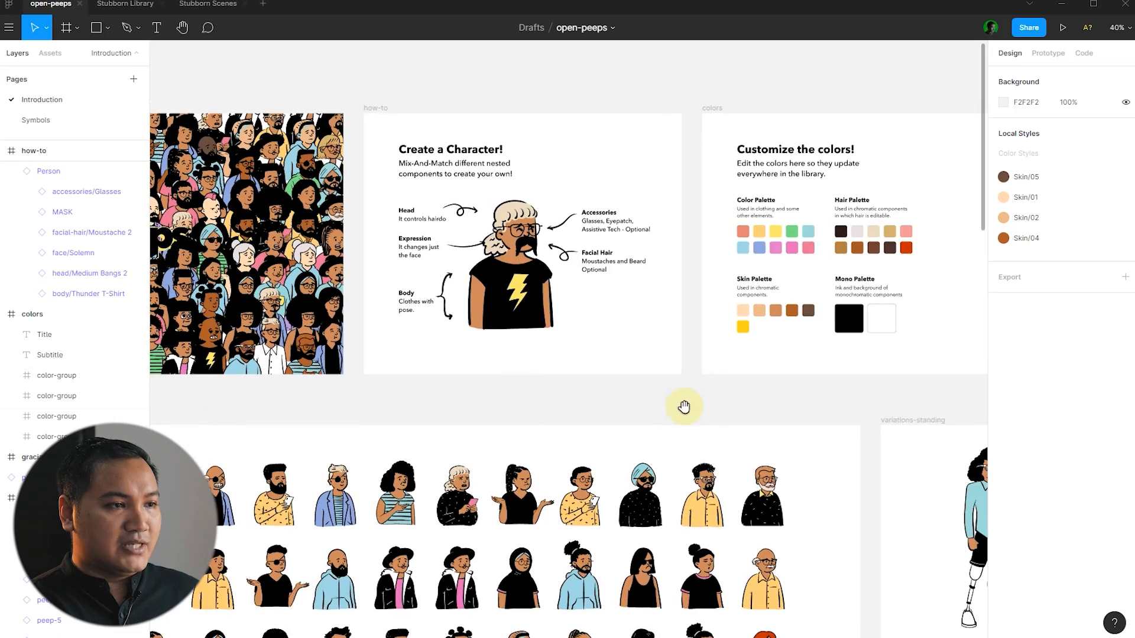
{"action": "scroll", "coordinate": [385, 195], "scroll_direction": "down", "scroll_amount": 3}
{"action": "scroll", "coordinate": [383, 204], "scroll_direction": "down", "scroll_amount": 2}
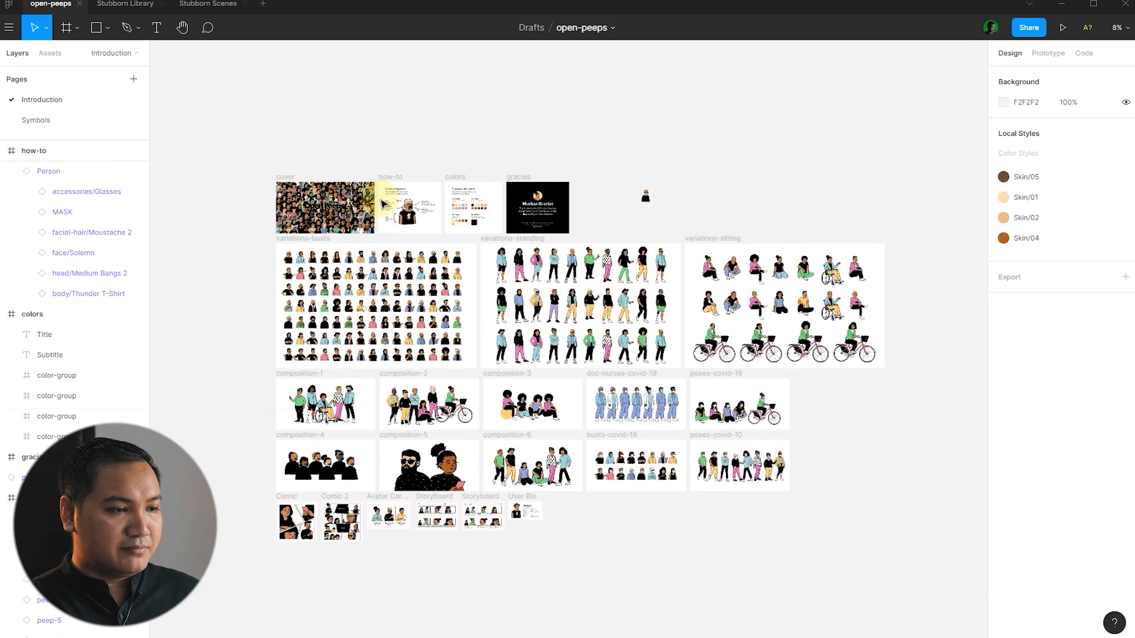
{"action": "scroll", "coordinate": [757, 367], "scroll_direction": "down", "scroll_amount": 1}
{"action": "scroll", "coordinate": [728, 235], "scroll_direction": "up", "scroll_amount": 8}
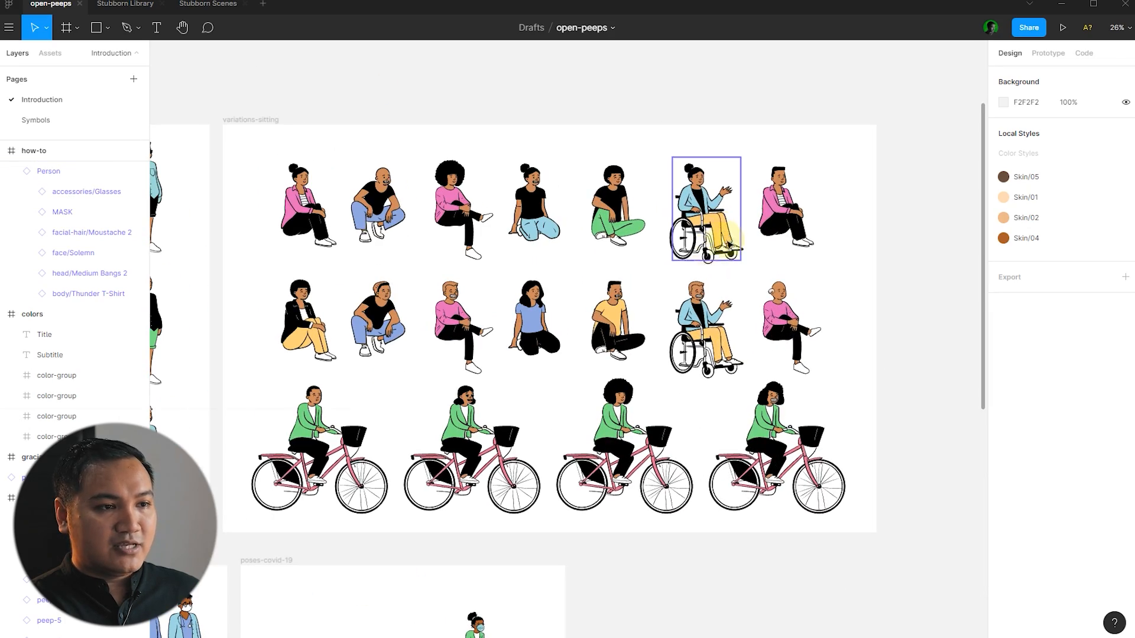
{"action": "scroll", "coordinate": [828, 337], "scroll_direction": "down", "scroll_amount": 4}
{"action": "scroll", "coordinate": [827, 329], "scroll_direction": "down", "scroll_amount": 4}
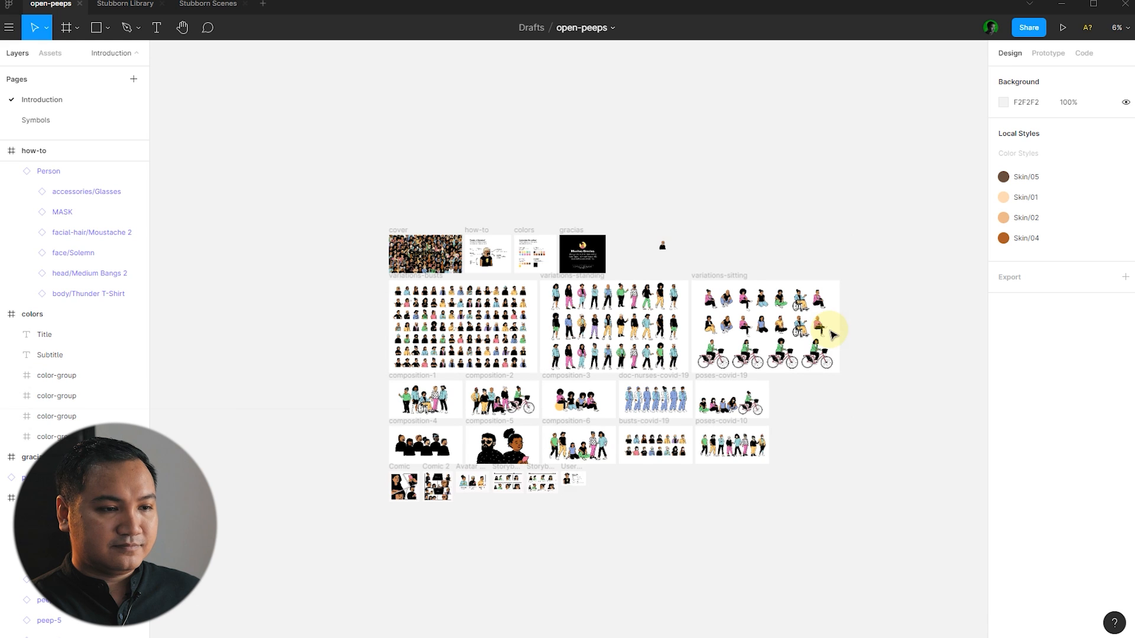
{"action": "scroll", "coordinate": [788, 424], "scroll_direction": "up", "scroll_amount": 1}
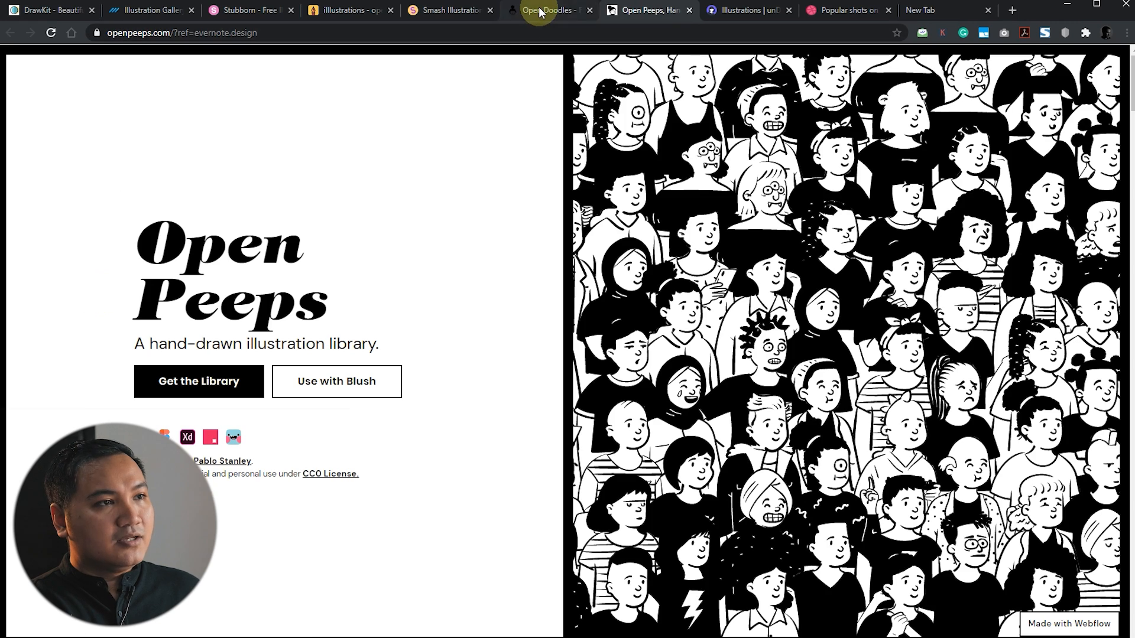
- Switch to the Open Doodles website in the browser and look through its Illustrations and Compositions galleries
{"action": "left_click", "coordinate": [540, 9]}
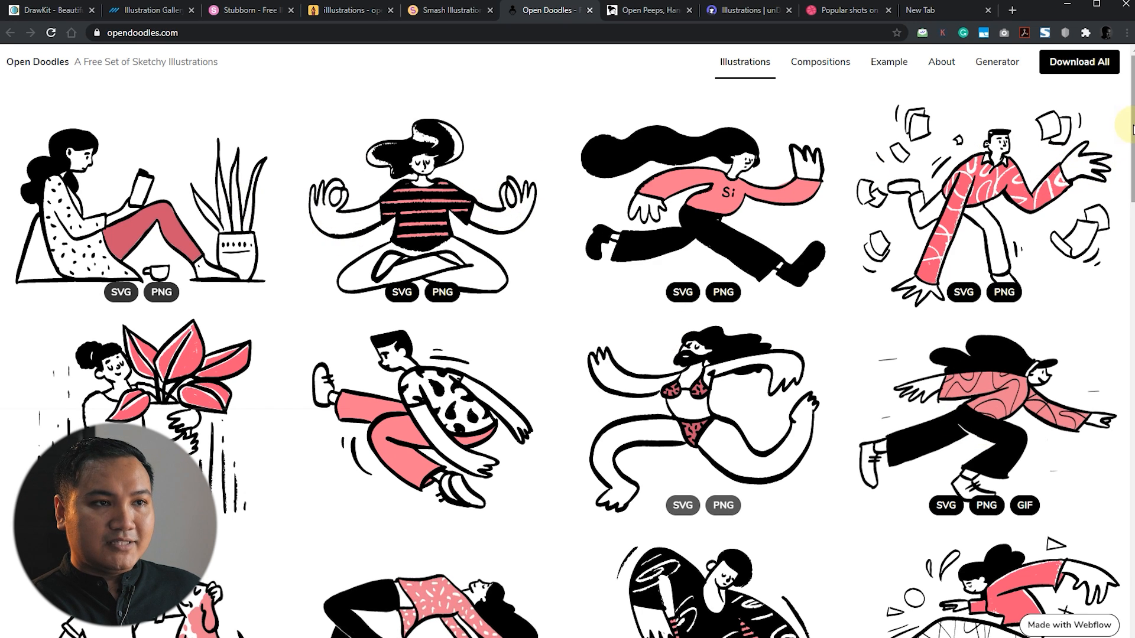
{"action": "scroll", "coordinate": [1128, 184], "scroll_direction": "down", "scroll_amount": 3}
{"action": "scroll", "coordinate": [1127, 184], "scroll_direction": "down", "scroll_amount": 7}
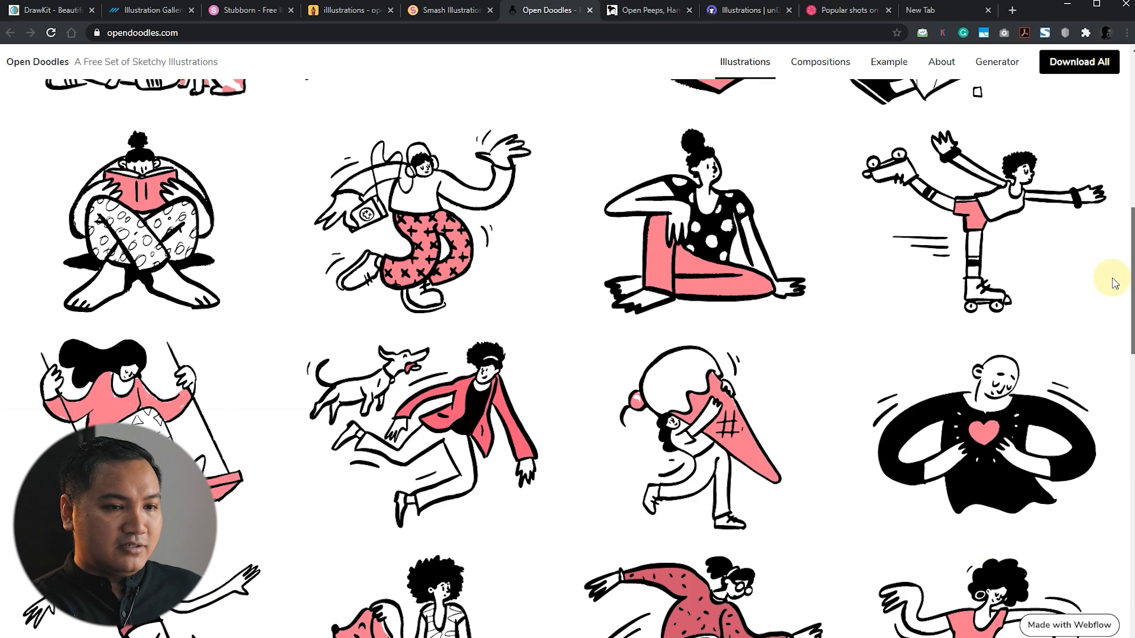
{"action": "scroll", "coordinate": [1115, 283], "scroll_direction": "down", "scroll_amount": 6}
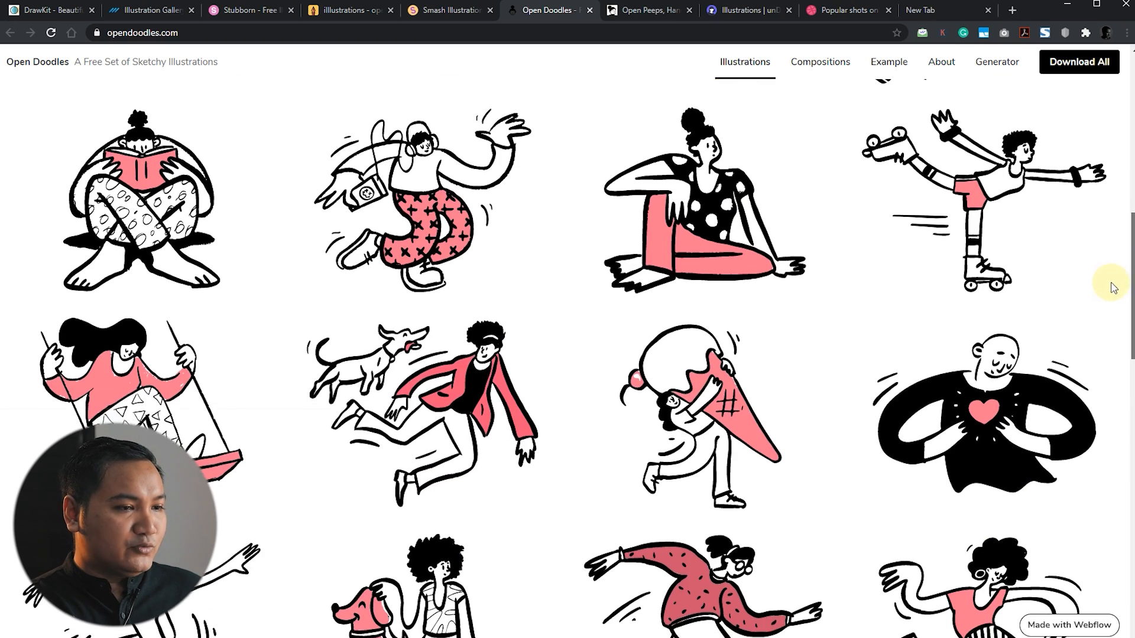
{"action": "scroll", "coordinate": [1116, 481], "scroll_direction": "down", "scroll_amount": 8}
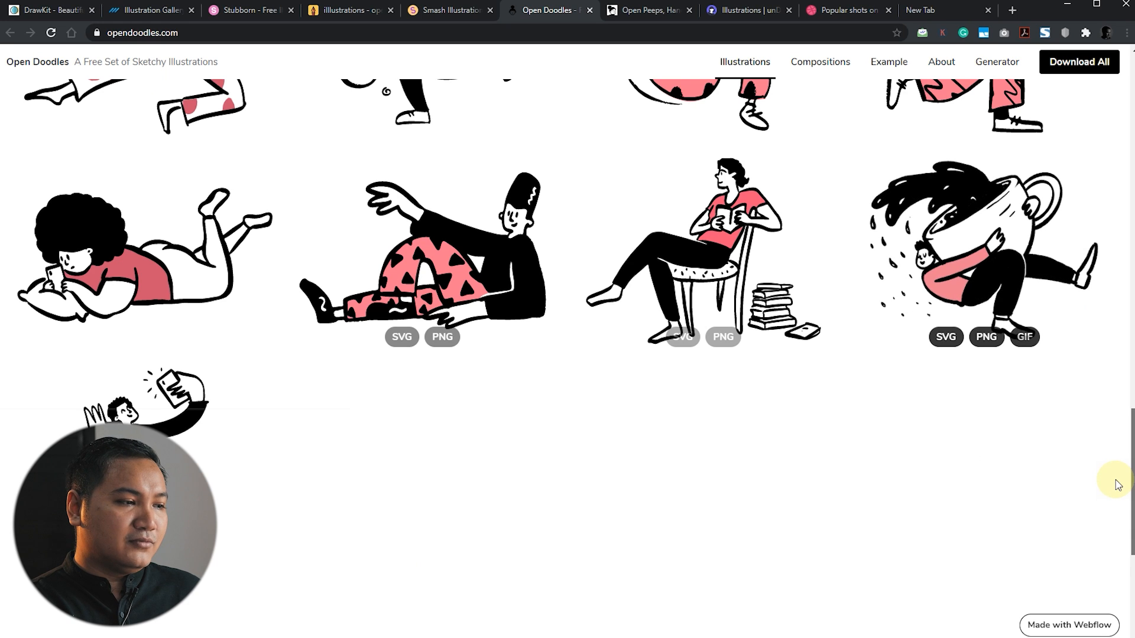
{"action": "scroll", "coordinate": [1118, 525], "scroll_direction": "down", "scroll_amount": 3}
{"action": "scroll", "coordinate": [1116, 520], "scroll_direction": "down", "scroll_amount": 3}
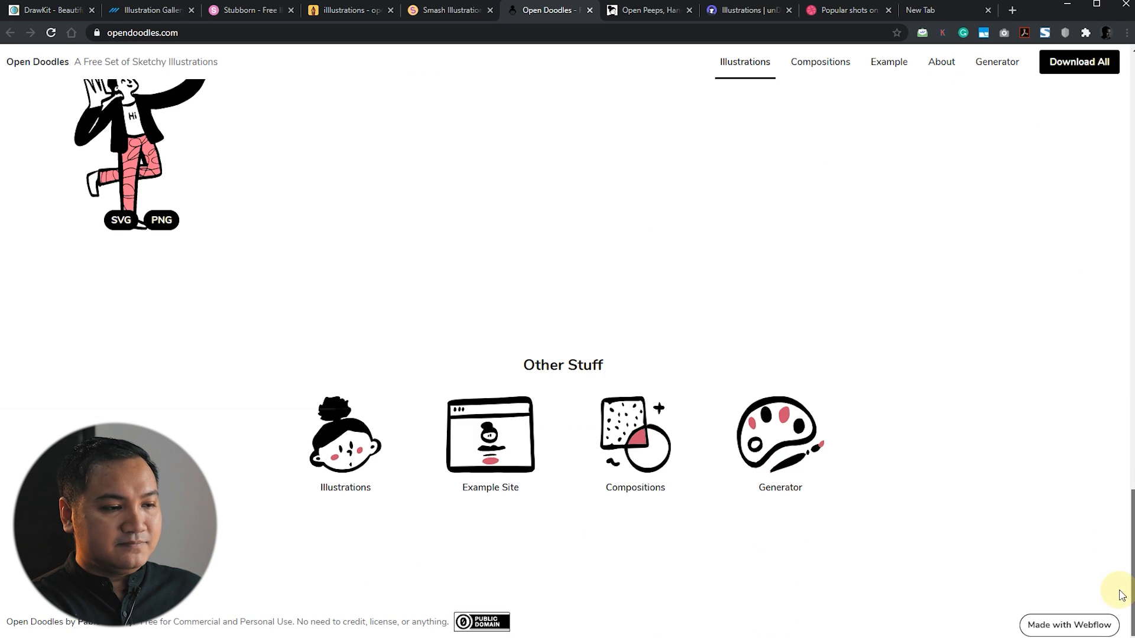
{"action": "left_click_drag", "start_coordinate": [1128, 571], "coordinate": [1133, 555]}
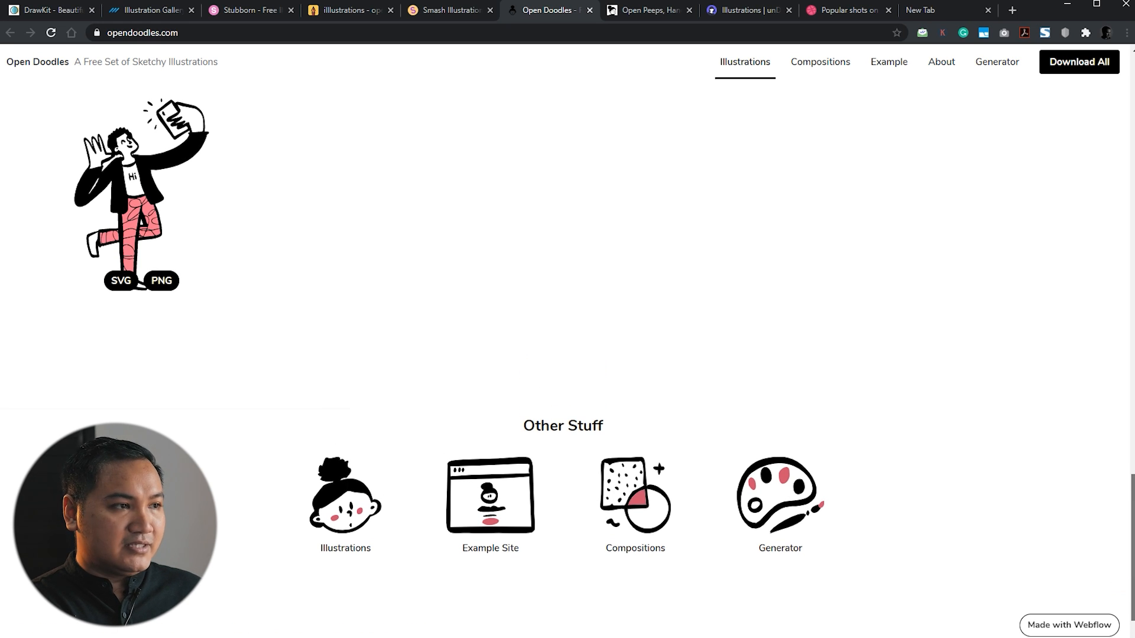
{"action": "scroll", "coordinate": [941, 121], "scroll_direction": "up", "scroll_amount": 15}
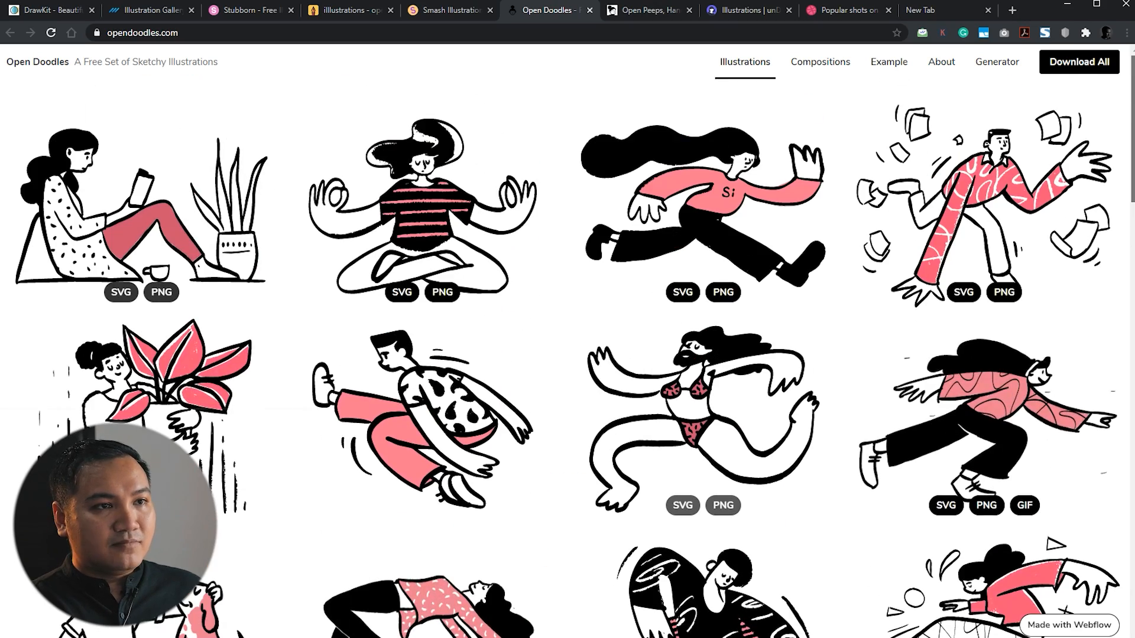
{"action": "left_click", "coordinate": [818, 71]}
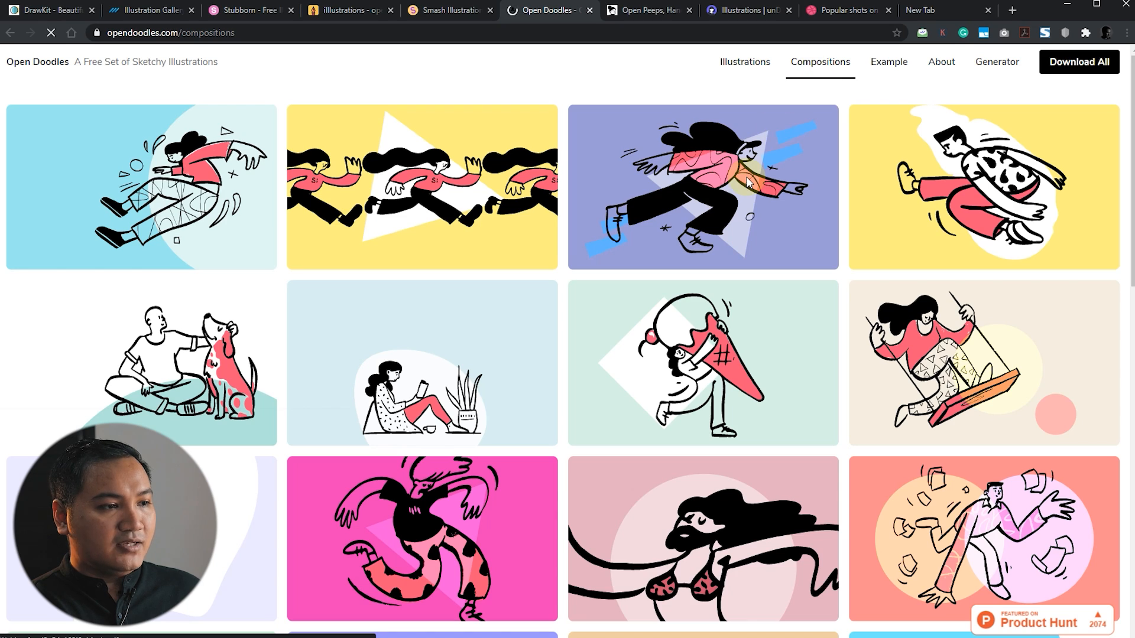
{"action": "left_click_drag", "start_coordinate": [1133, 130], "coordinate": [1103, 112]}
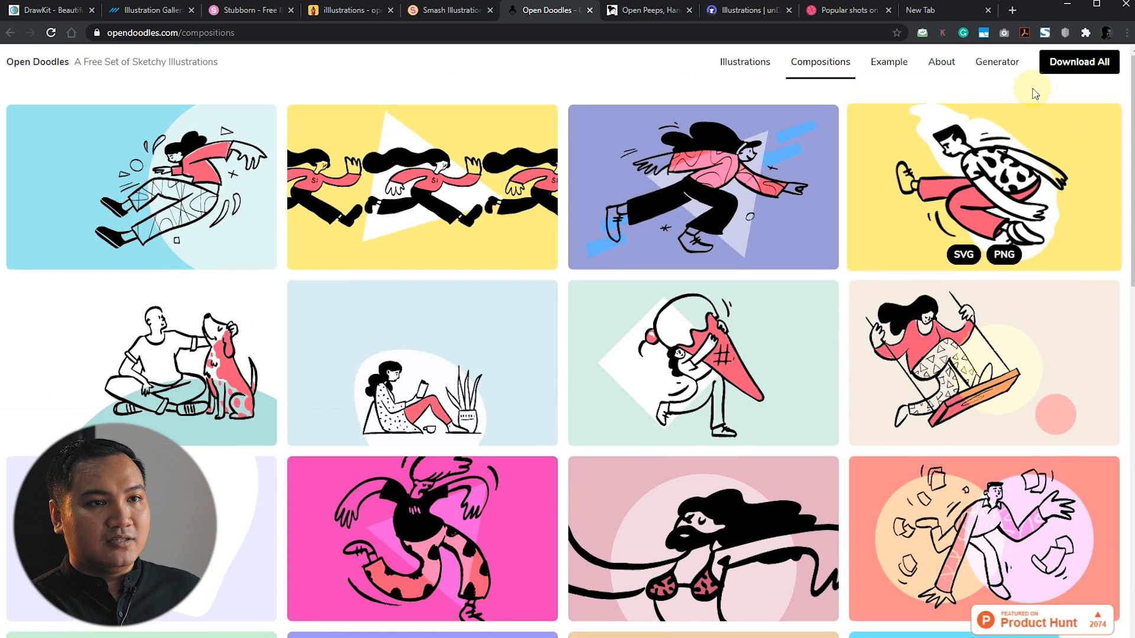
- Open the Open Doodles Generator and try the navy-and-teal preset theme, followed by the blue, green and cream one
{"action": "left_click", "coordinate": [1002, 68]}
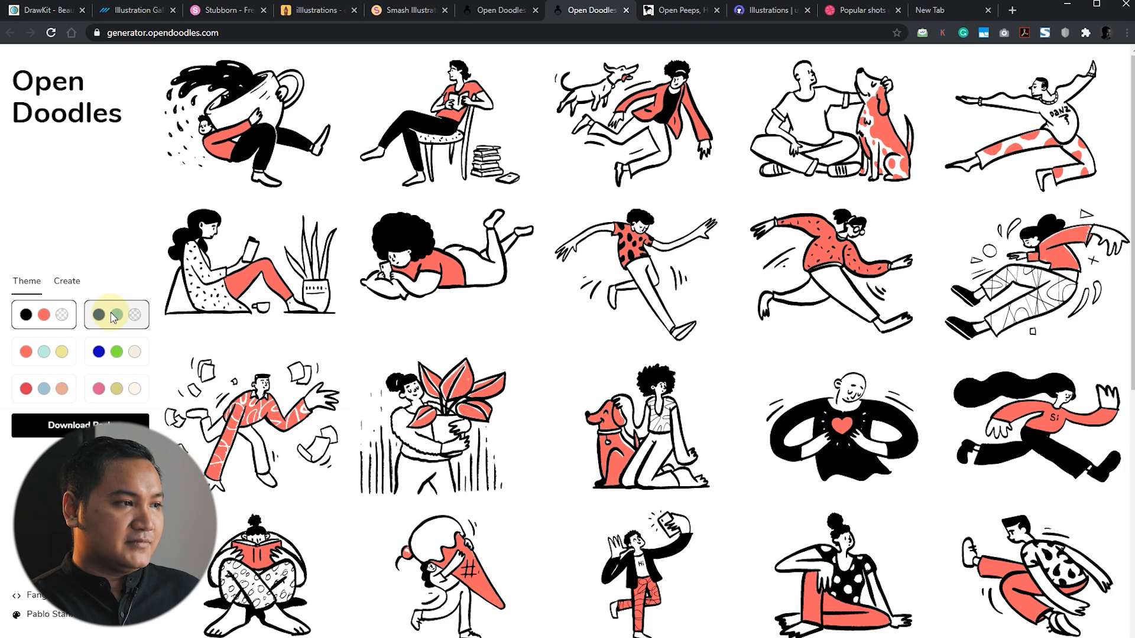
{"action": "left_click", "coordinate": [114, 317]}
{"action": "left_click", "coordinate": [100, 353]}
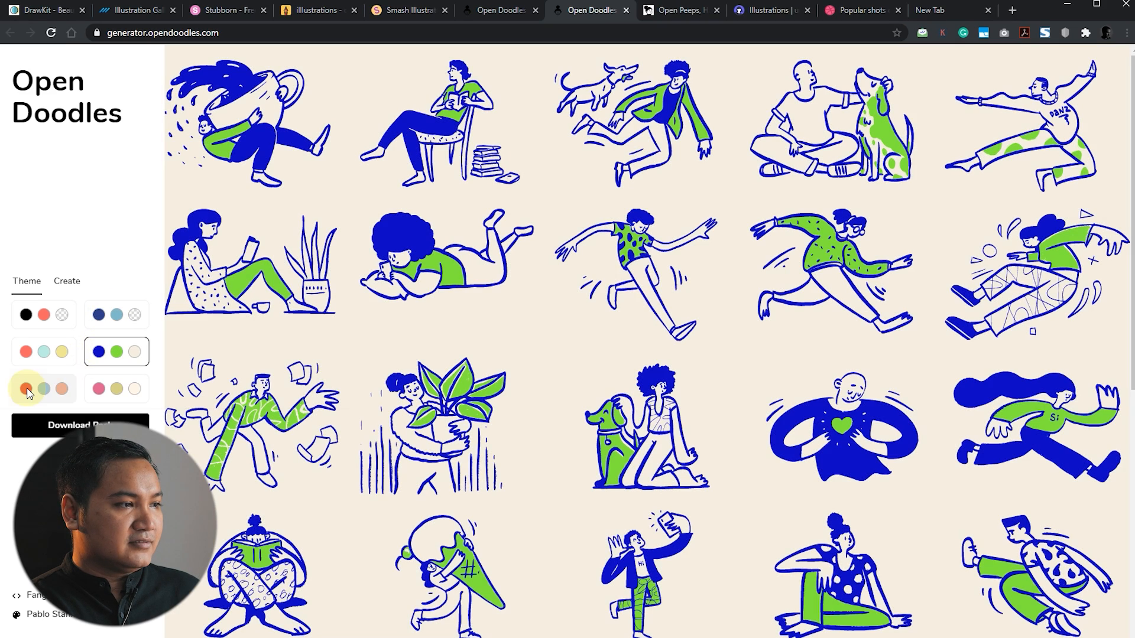
- Compare the other preset color themes in the generator, including coral-mint-yellow, red-blue-orange and pink-olive-cream
{"action": "left_click", "coordinate": [30, 389]}
{"action": "left_click", "coordinate": [102, 389]}
{"action": "left_click", "coordinate": [48, 355]}
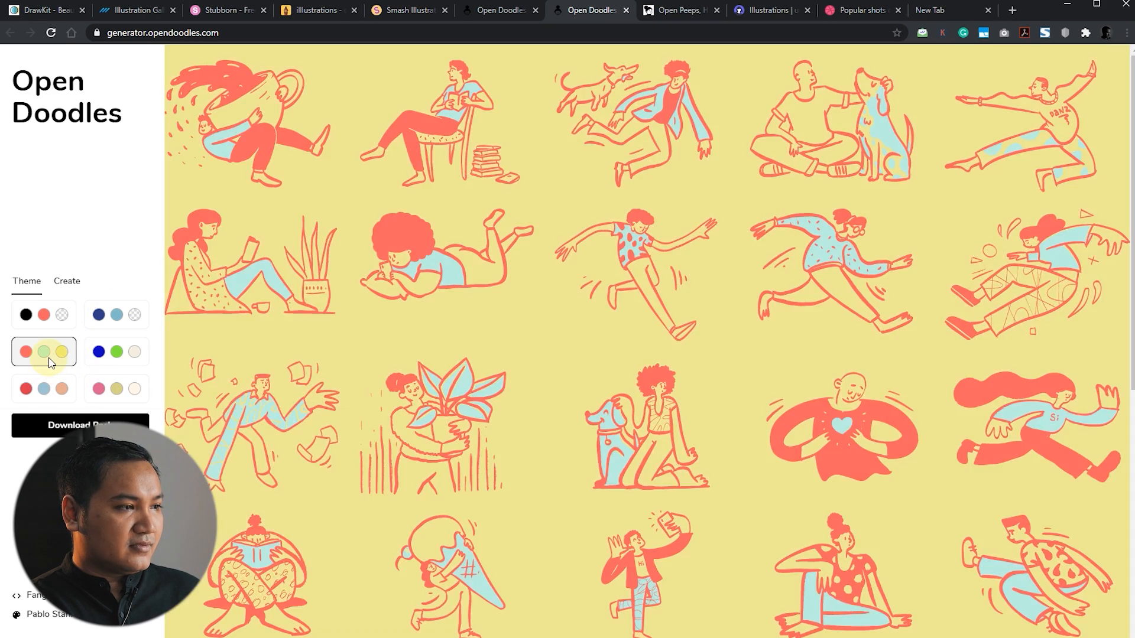
{"action": "left_click", "coordinate": [47, 389]}
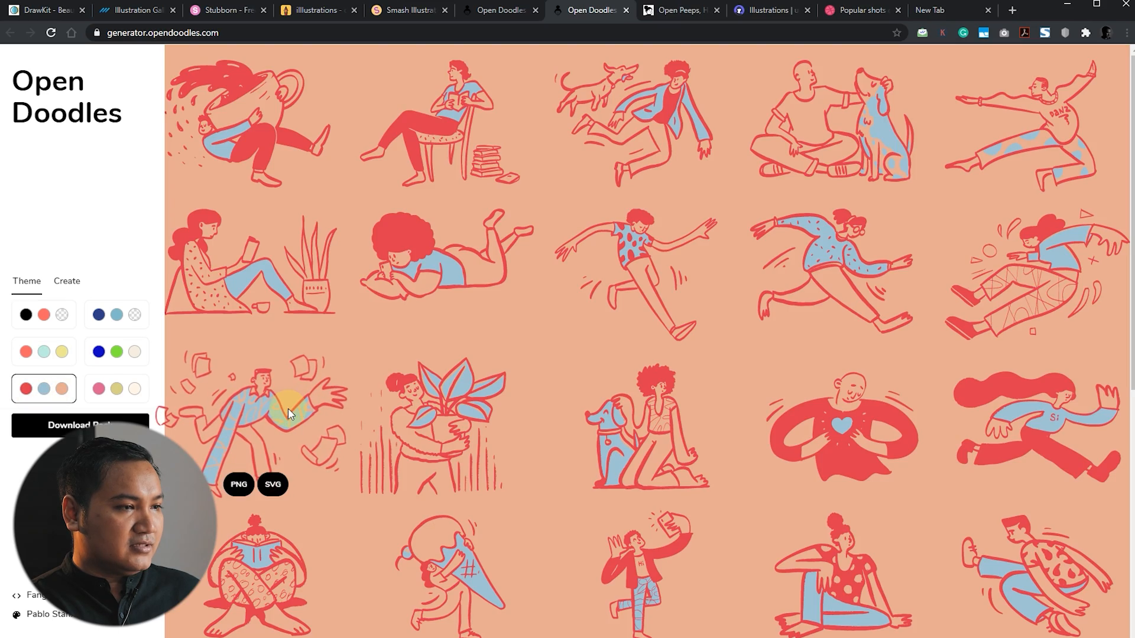
{"action": "left_click", "coordinate": [116, 389]}
{"action": "left_click", "coordinate": [114, 352]}
{"action": "left_click", "coordinate": [25, 355]}
{"action": "left_click", "coordinate": [112, 352]}
{"action": "left_click", "coordinate": [101, 390]}
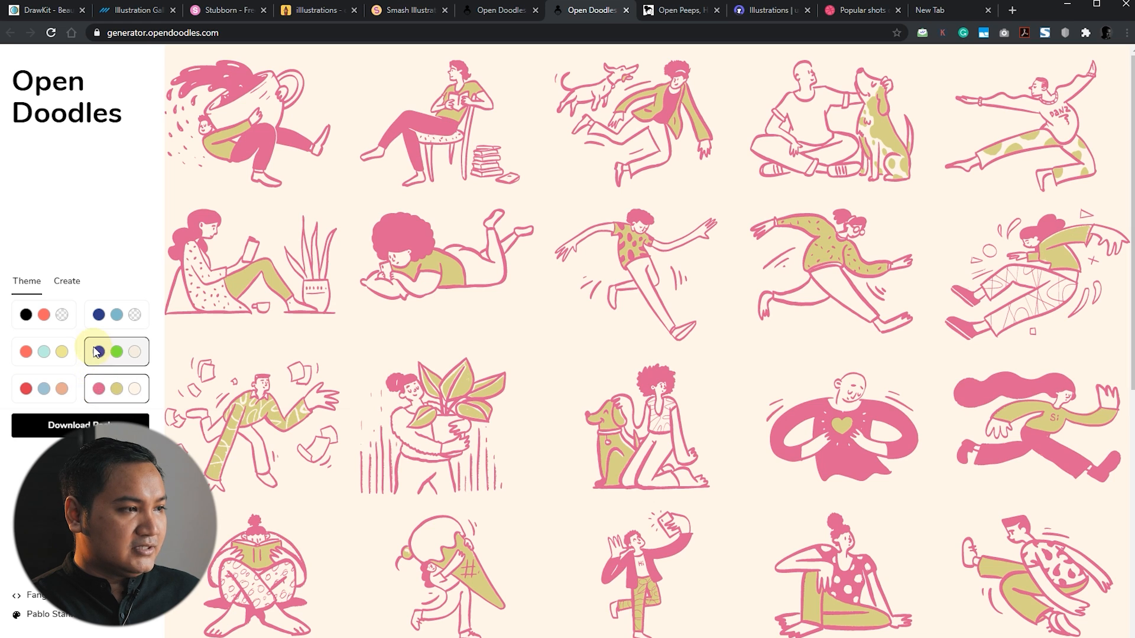
- Apply the blue, green and cream theme and download the doodle of the man with flying papers as SVG
{"action": "left_click", "coordinate": [113, 352]}
{"action": "mouse_move", "coordinate": [239, 455]}
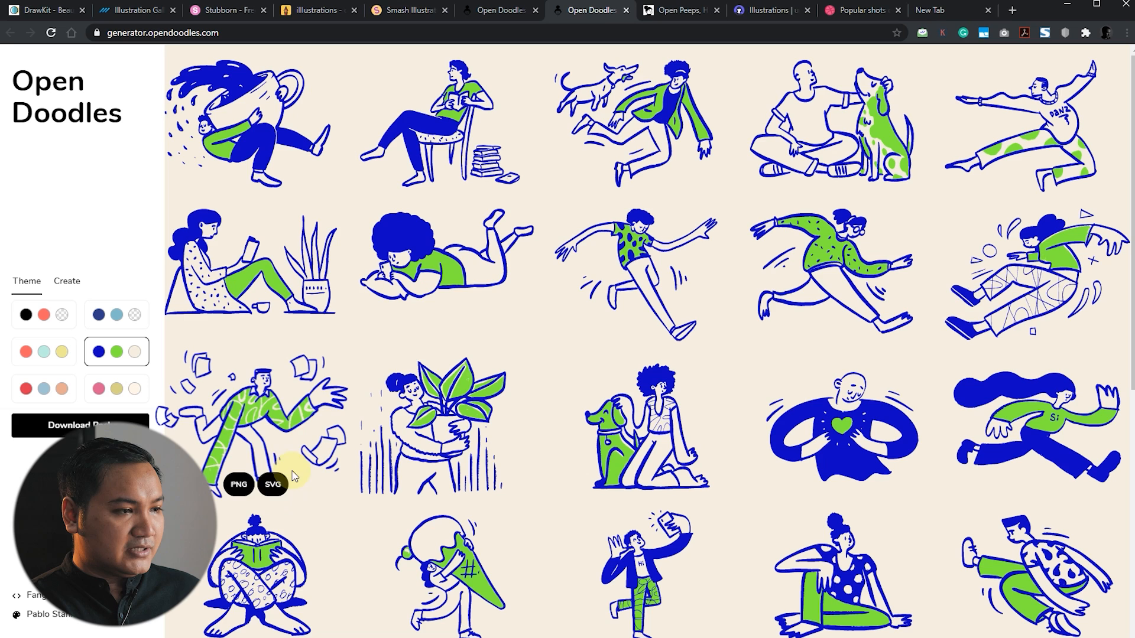
{"action": "left_click", "coordinate": [273, 485]}
{"action": "mouse_move", "coordinate": [423, 390]}
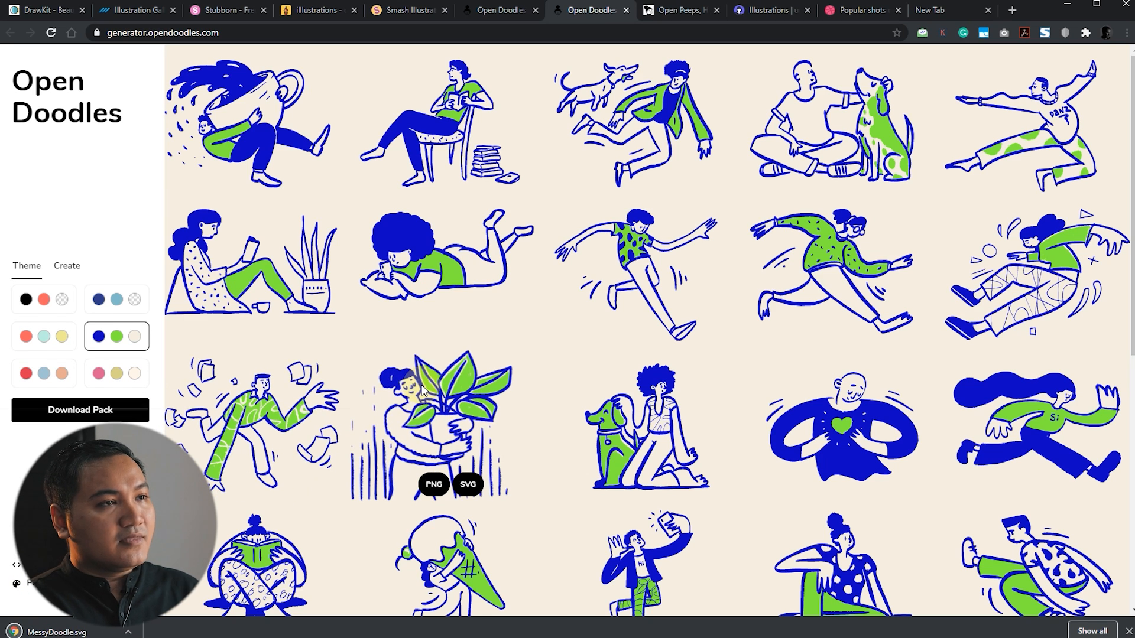
- Look through the Open Doodles Compositions page down to its footer, with a brief check of the Generator and Open Peeps pages
{"action": "left_click", "coordinate": [490, 9]}
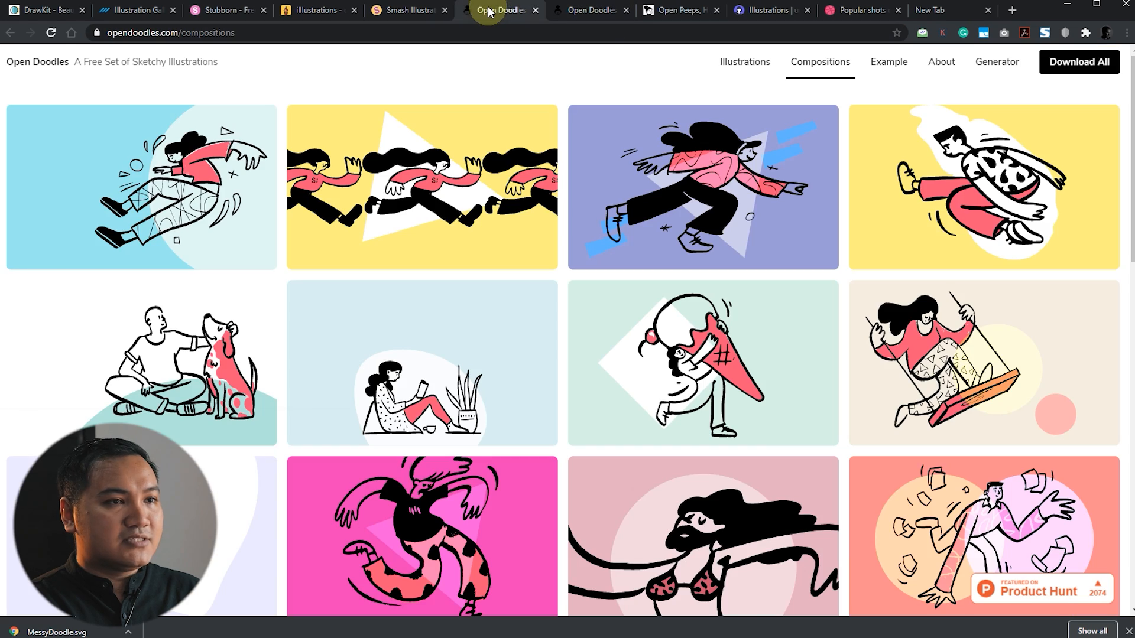
{"action": "left_click_drag", "start_coordinate": [1125, 77], "coordinate": [1125, 496]}
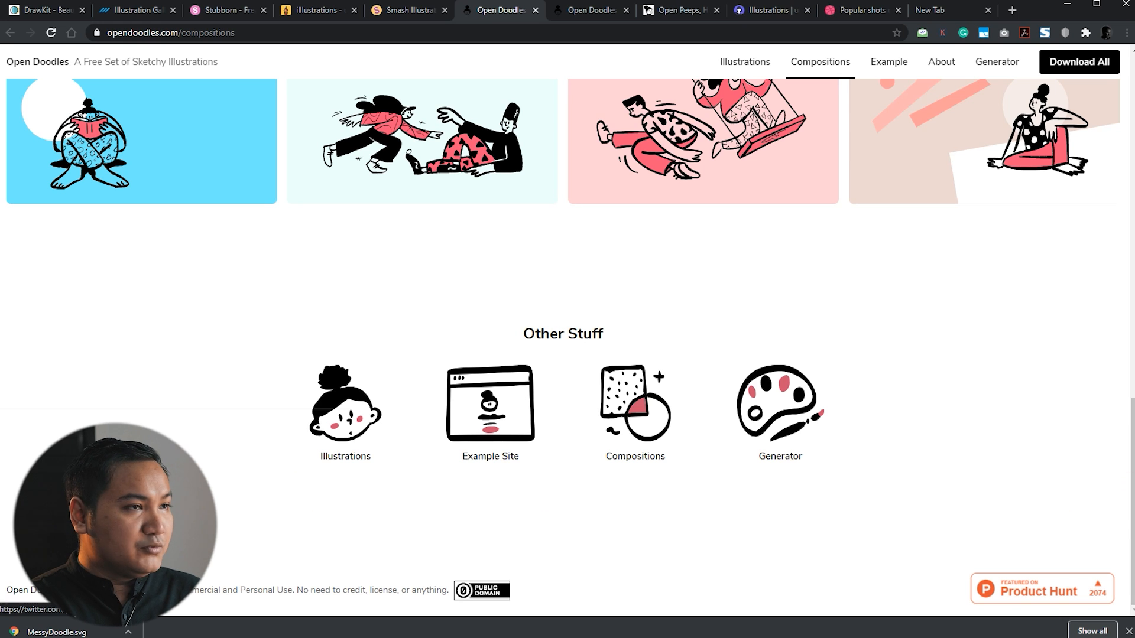
{"action": "left_click", "coordinate": [576, 11]}
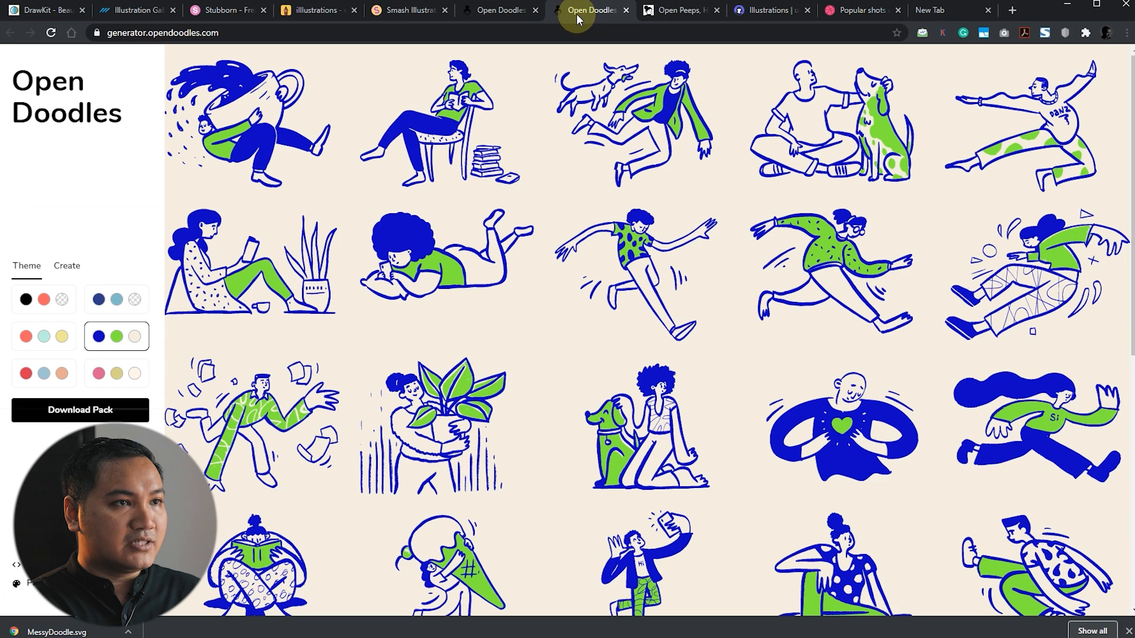
{"action": "left_click", "coordinate": [695, 18]}
{"action": "left_click", "coordinate": [507, 15]}
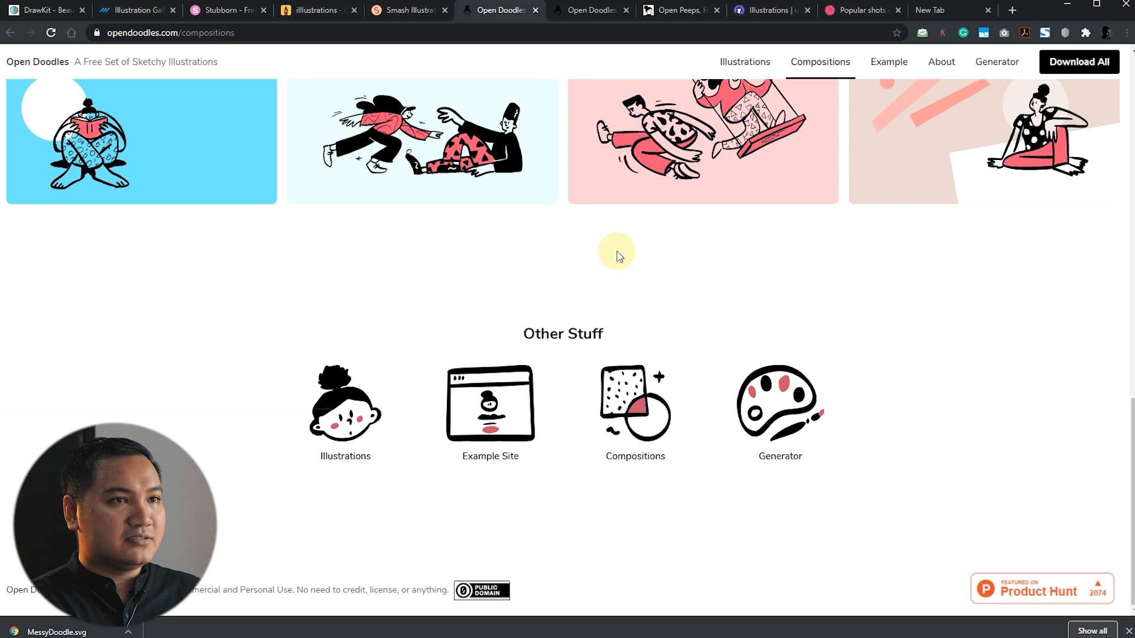
- Open humaaans.com in the spare browser tab, view the page down to its license information, and close the tab
{"action": "left_click", "coordinate": [946, 9]}
{"action": "left_click", "coordinate": [352, 33]}
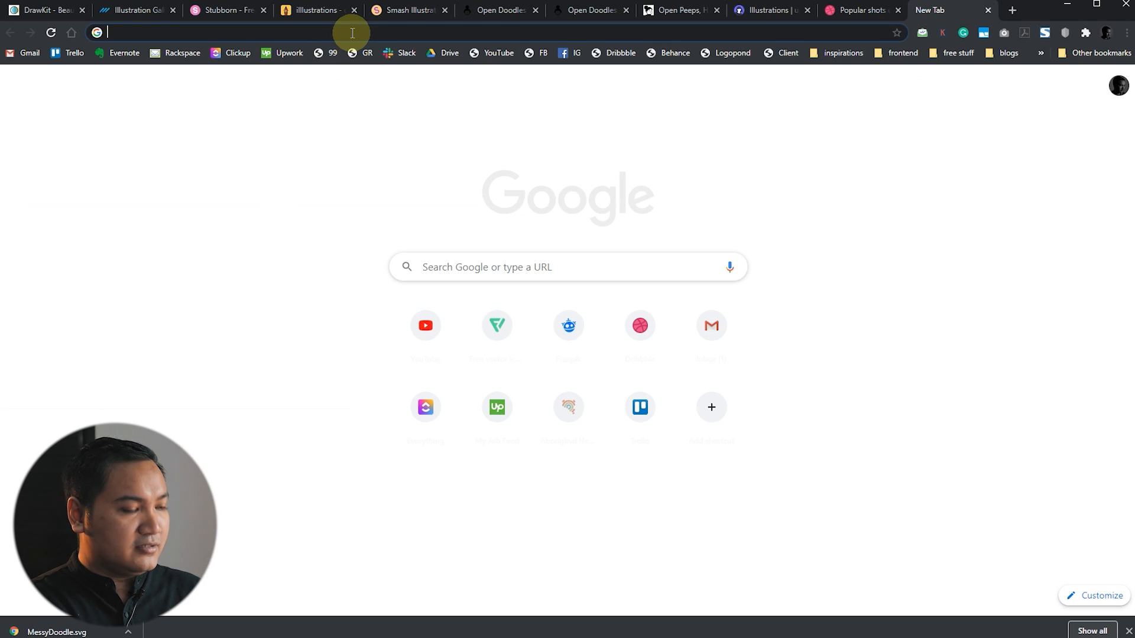
{"action": "type", "text": "huma"}
{"action": "key", "text": "Return"}
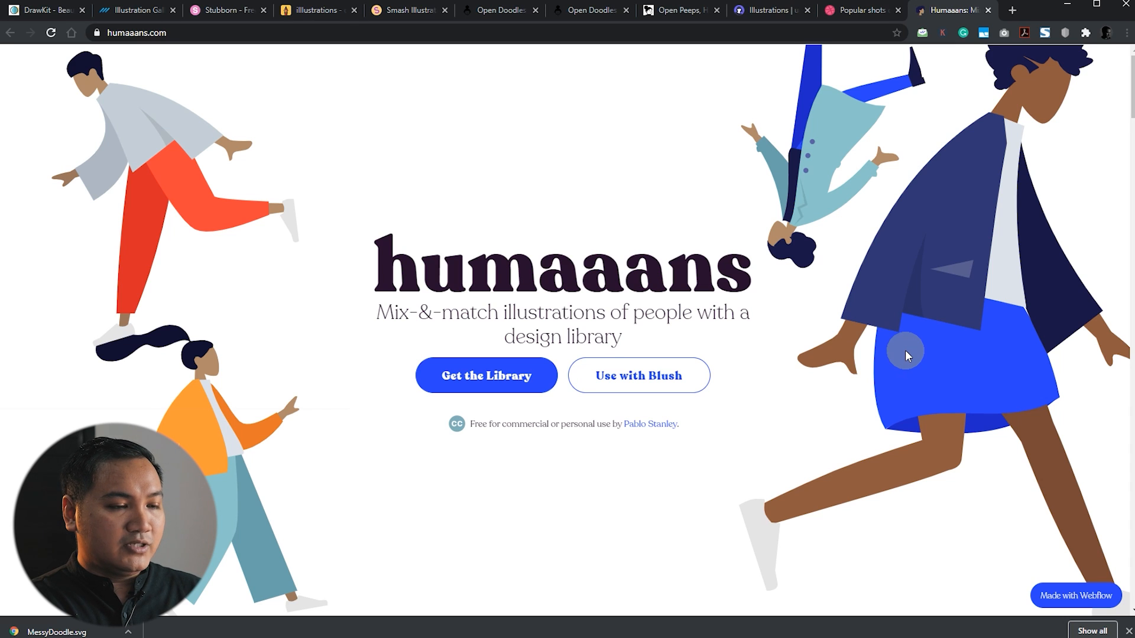
{"action": "scroll", "coordinate": [960, 267], "scroll_direction": "down", "scroll_amount": 1}
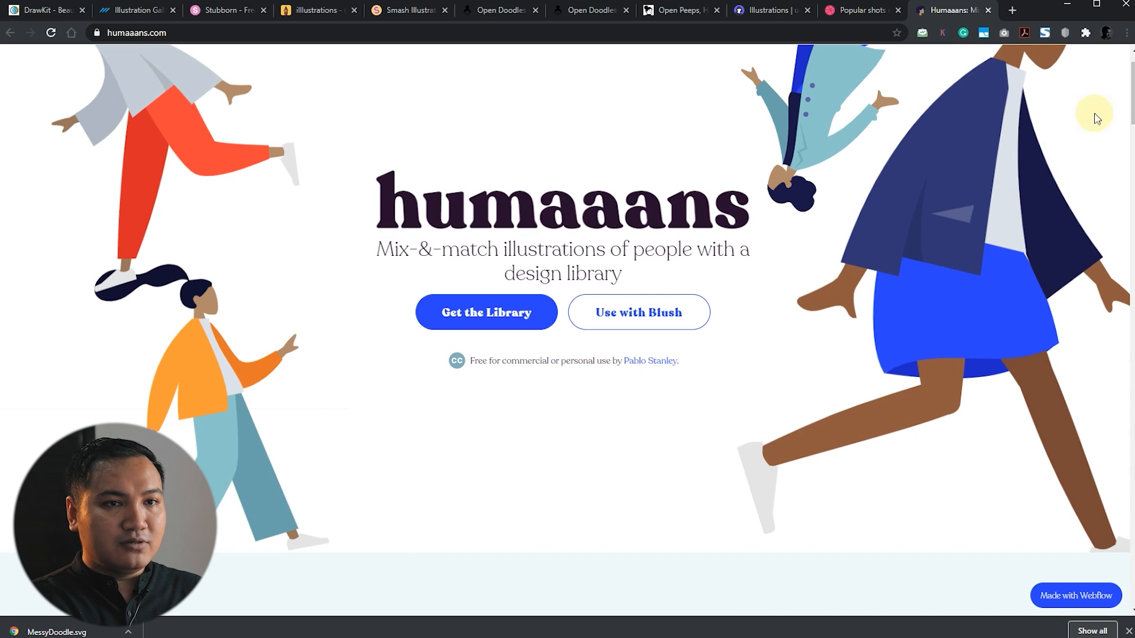
{"action": "left_click_drag", "start_coordinate": [1132, 88], "coordinate": [1131, 571]}
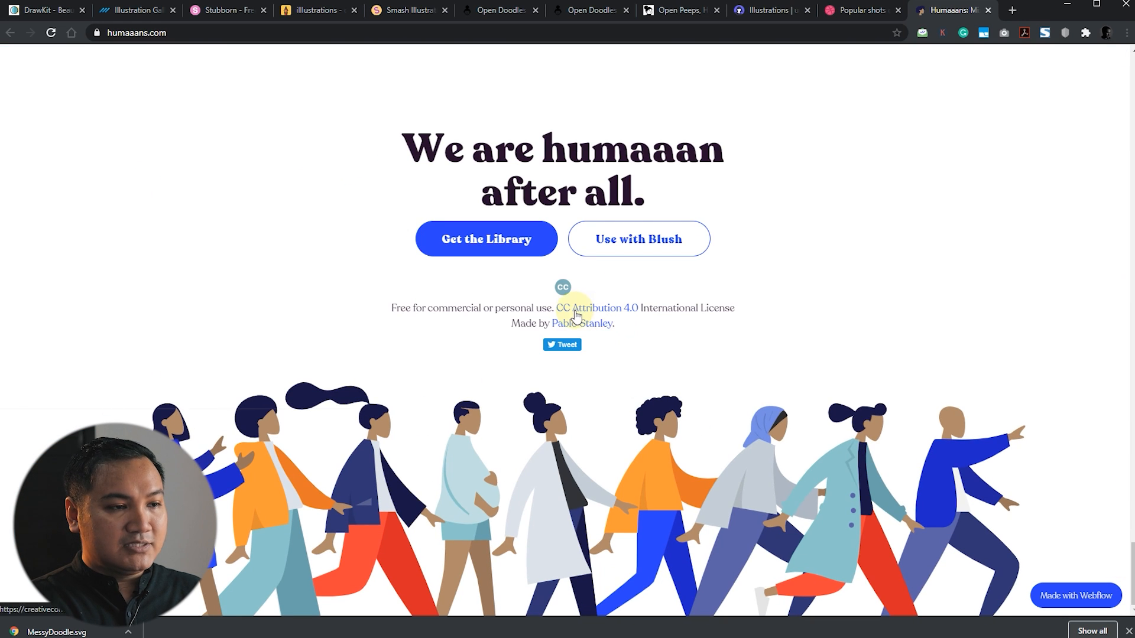
{"action": "left_click", "coordinate": [988, 12]}
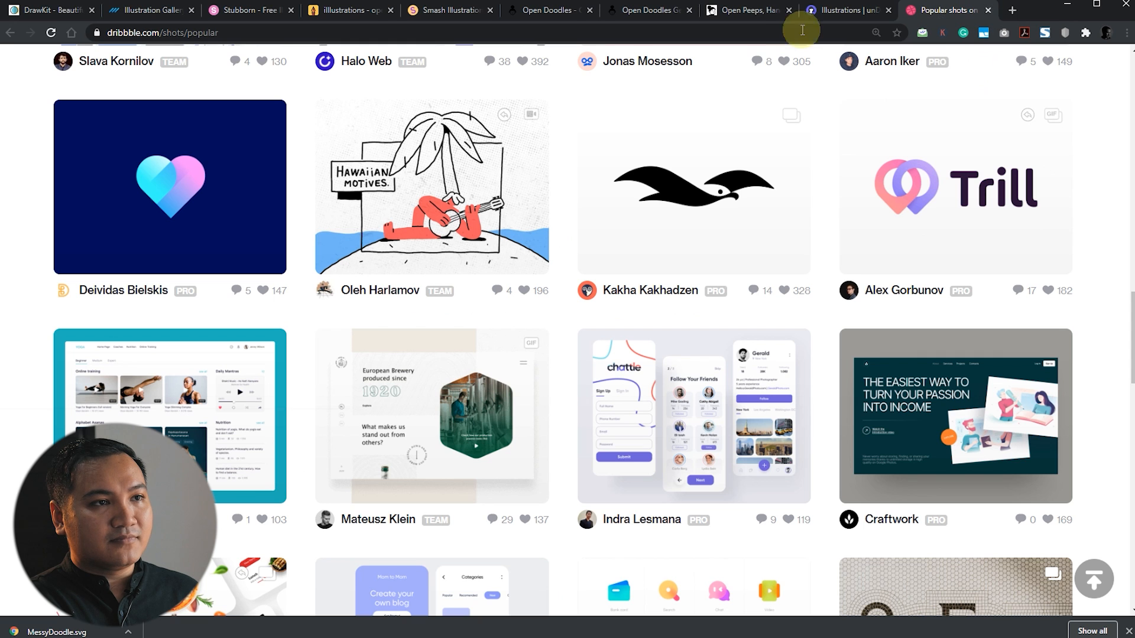
- Revisit the Open Doodles Generator and look over the Compositions gallery again
{"action": "left_click", "coordinate": [621, 10]}
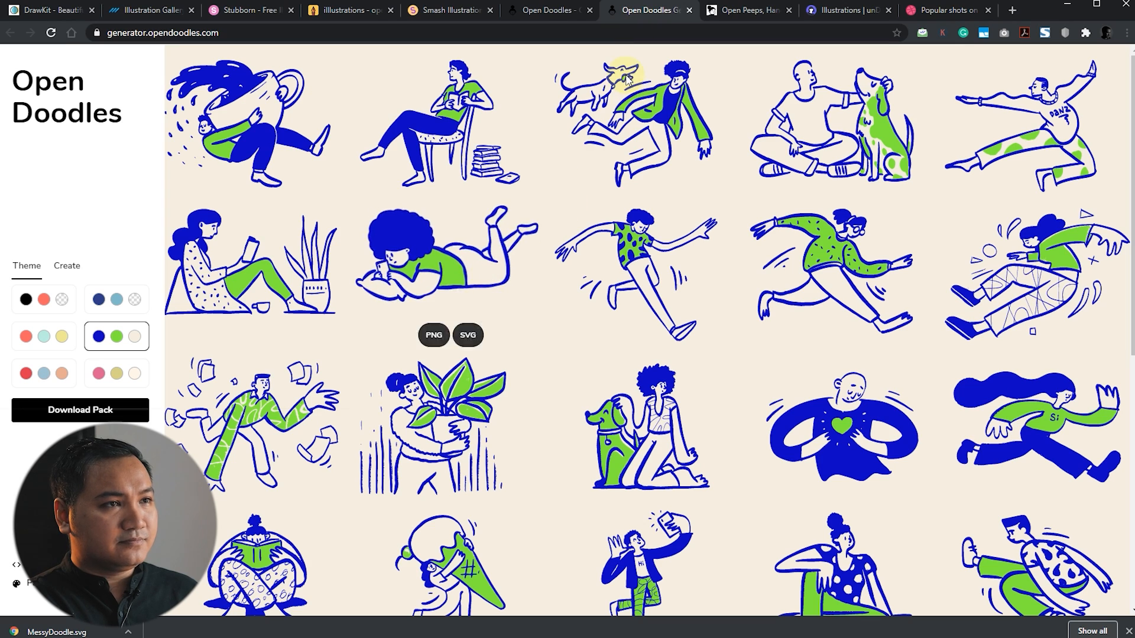
{"action": "left_click", "coordinate": [539, 16]}
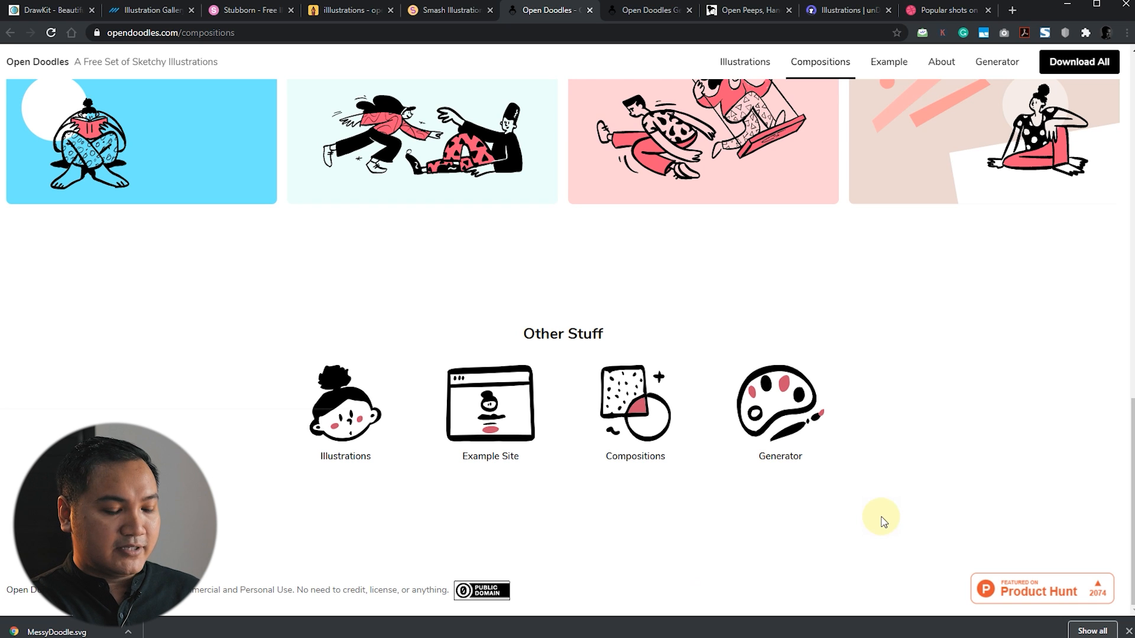
{"action": "scroll", "coordinate": [494, 438], "scroll_direction": "up", "scroll_amount": 5}
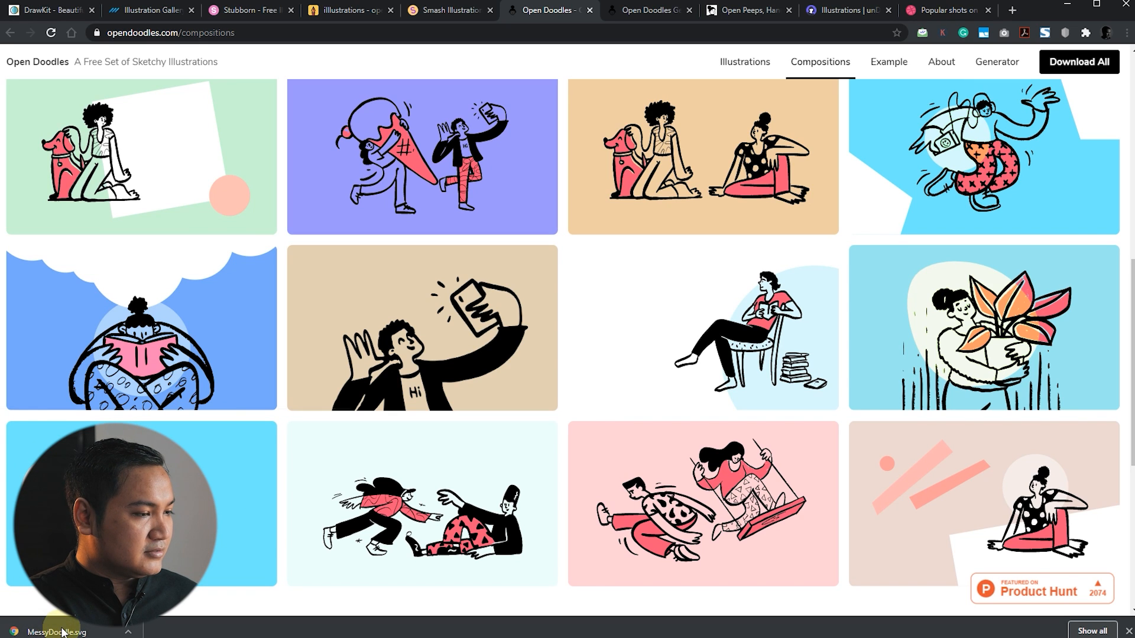
- Import the downloaded MessyDoodle.svg into an empty area of the open-peeps file's Introduction page in Figma
{"action": "left_click_drag", "start_coordinate": [56, 632], "coordinate": [791, 154]}
{"action": "left_click", "coordinate": [887, 155]}
{"action": "scroll", "coordinate": [864, 118], "scroll_direction": "up", "scroll_amount": 3}
{"action": "scroll", "coordinate": [822, 127], "scroll_direction": "up", "scroll_amount": 5}
{"action": "left_click", "coordinate": [574, 243]}
{"action": "left_click", "coordinate": [850, 196]}
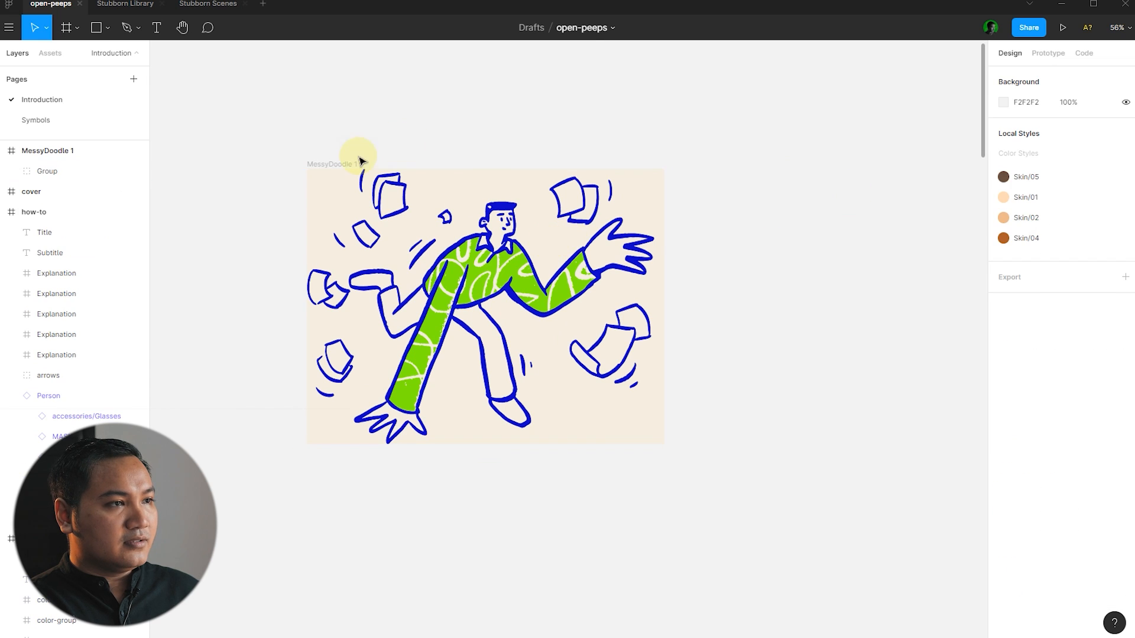
- Recolor the green of the MessyDoodle frame's shirt to the muted sage A2B290, and deselect the frame
{"action": "left_click", "coordinate": [364, 171]}
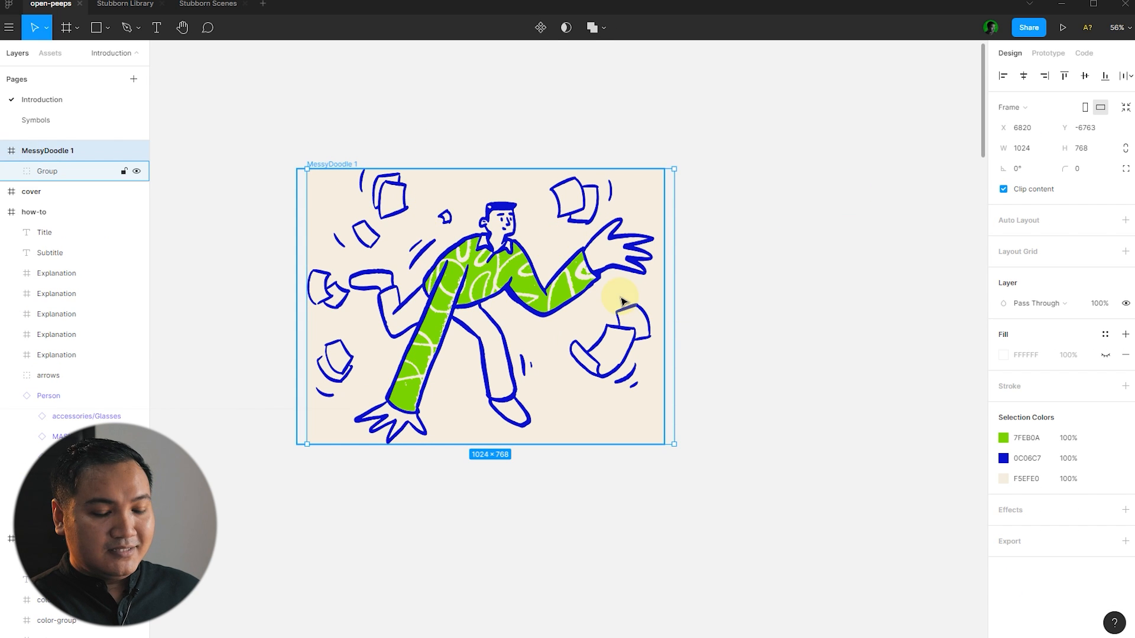
{"action": "left_click", "coordinate": [1003, 438]}
{"action": "left_click_drag", "start_coordinate": [945, 413], "coordinate": [865, 376]}
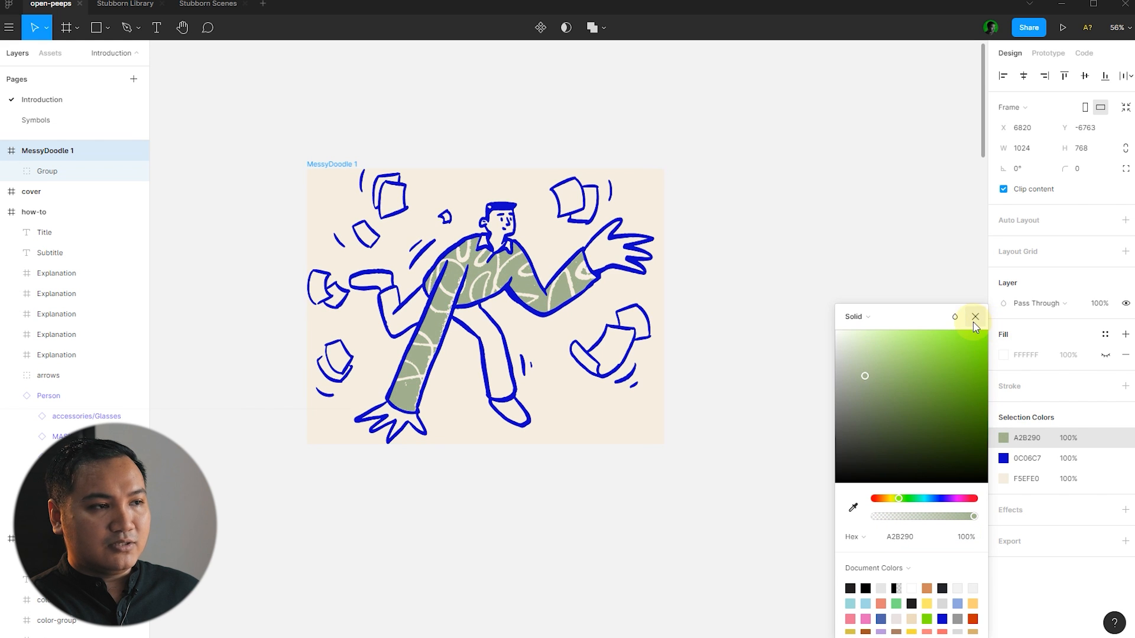
{"action": "left_click", "coordinate": [976, 317]}
{"action": "left_click", "coordinate": [842, 249]}
- Reach the character's mouth vector inside the doodle's nested groups and shift it slightly upward on the face
{"action": "scroll", "coordinate": [620, 223], "scroll_direction": "up", "scroll_amount": 5}
{"action": "double_click", "coordinate": [619, 223]}
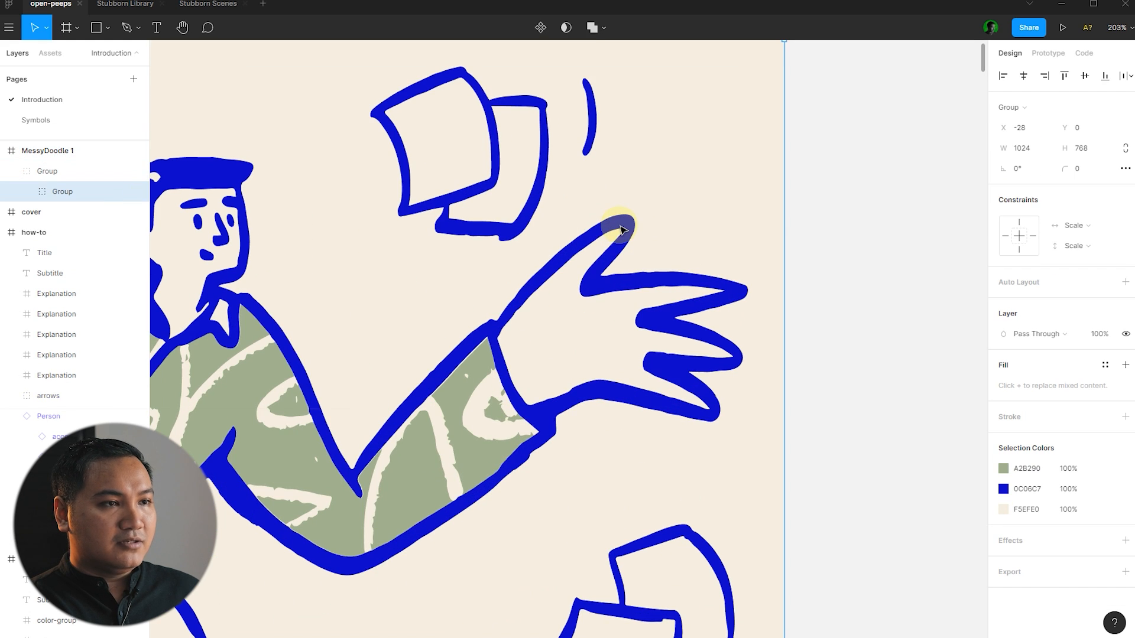
{"action": "double_click", "coordinate": [591, 129]}
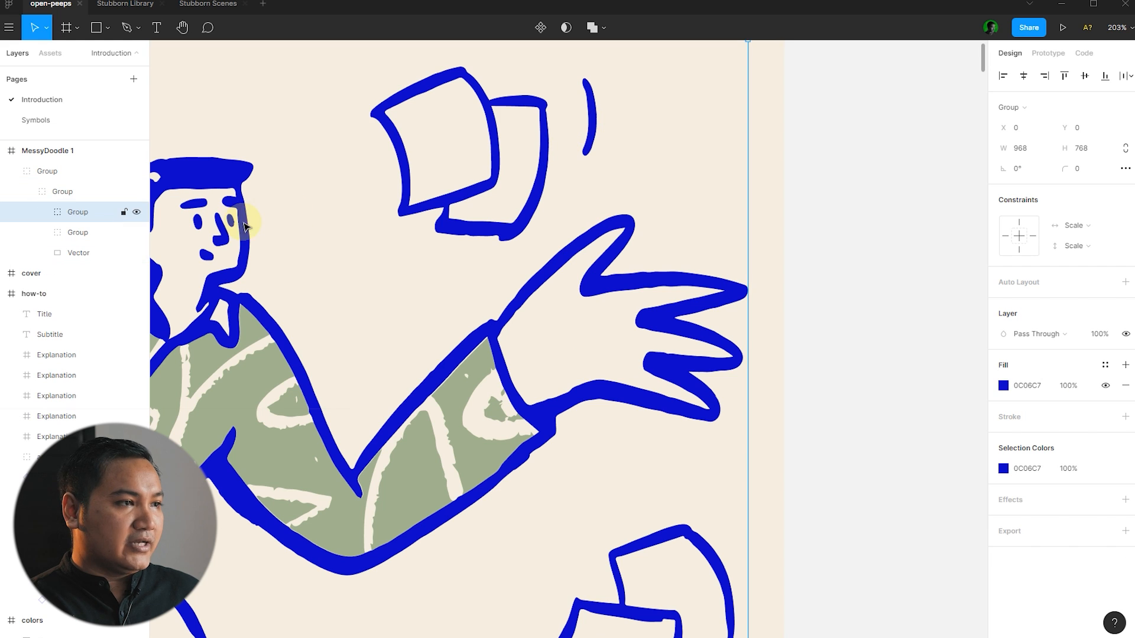
{"action": "double_click", "coordinate": [206, 256]}
{"action": "scroll", "coordinate": [205, 257], "scroll_direction": "up", "scroll_amount": 3}
{"action": "mouse_move", "coordinate": [224, 265]}
{"action": "left_mouse_down"}
{"action": "mouse_move", "coordinate": [245, 283]}
{"action": "mouse_move", "coordinate": [207, 257]}
{"action": "left_mouse_up"}
{"action": "scroll", "coordinate": [424, 248], "scroll_direction": "down", "scroll_amount": 10}
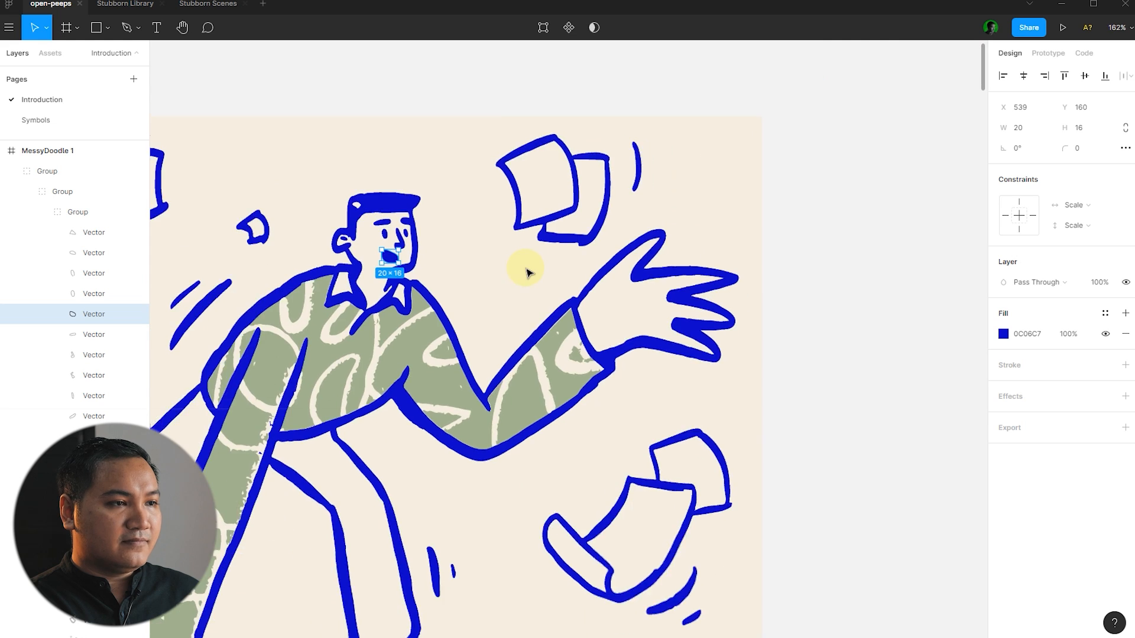
{"action": "left_click", "coordinate": [805, 270]}
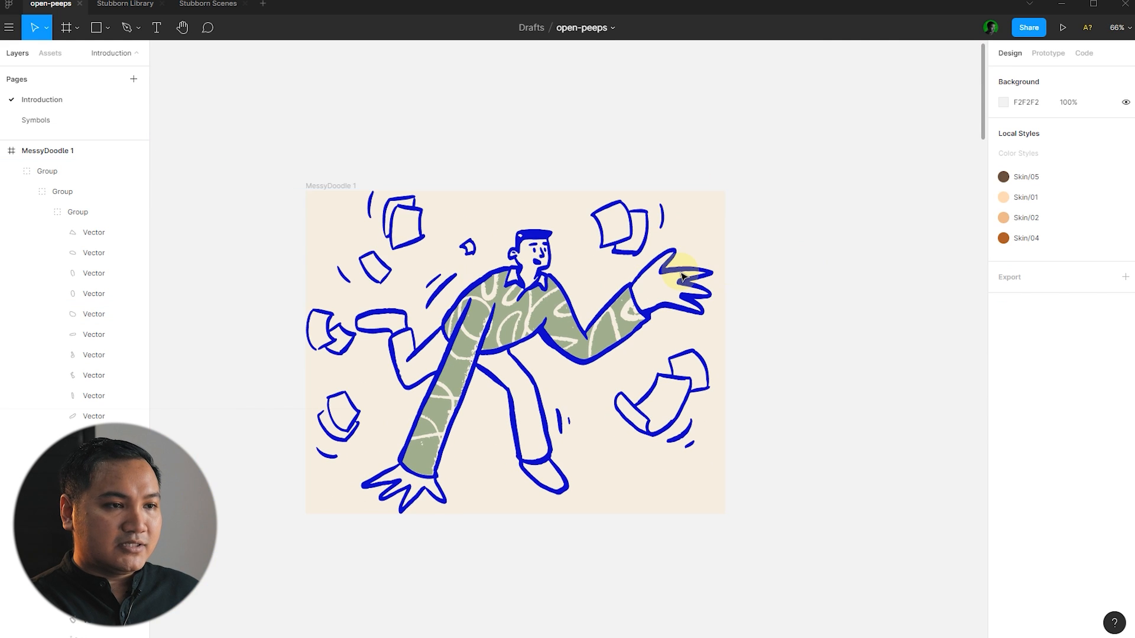
{"action": "left_click", "coordinate": [683, 276]}
{"action": "left_click", "coordinate": [834, 277]}
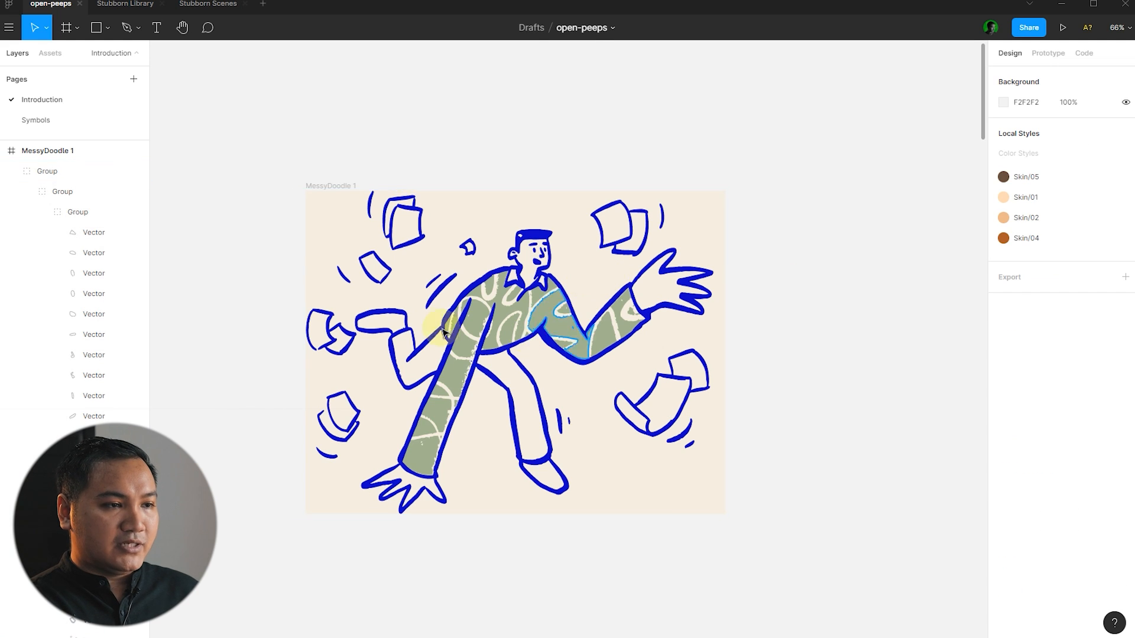
{"action": "scroll", "coordinate": [412, 330], "scroll_direction": "down", "scroll_amount": 2}
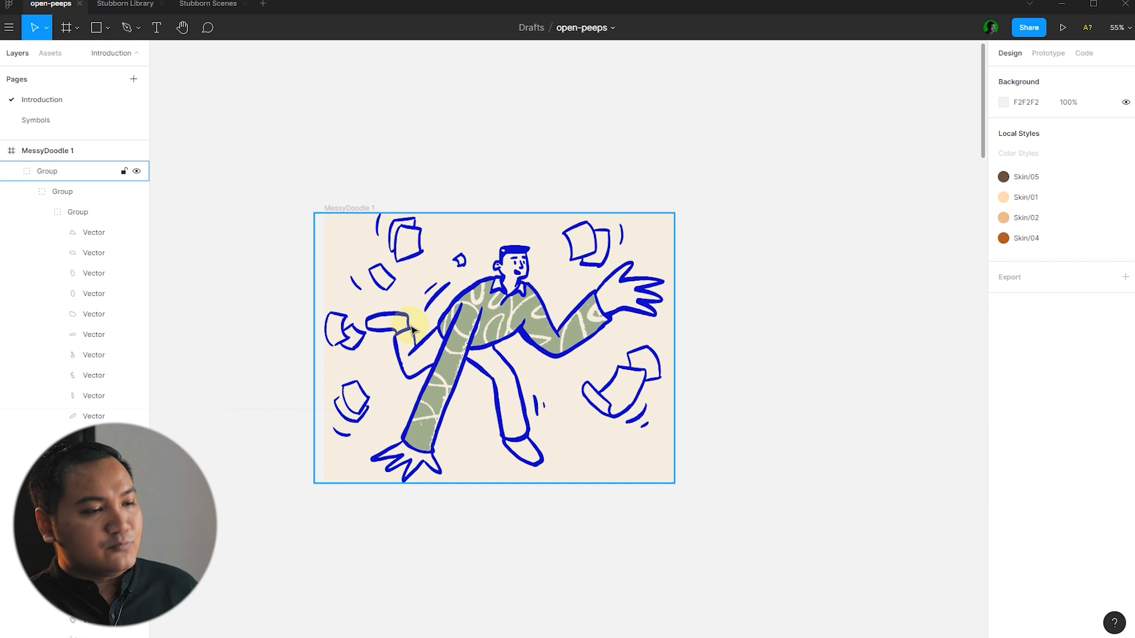
{"action": "left_click", "coordinate": [538, 360]}
{"action": "left_click", "coordinate": [780, 354]}
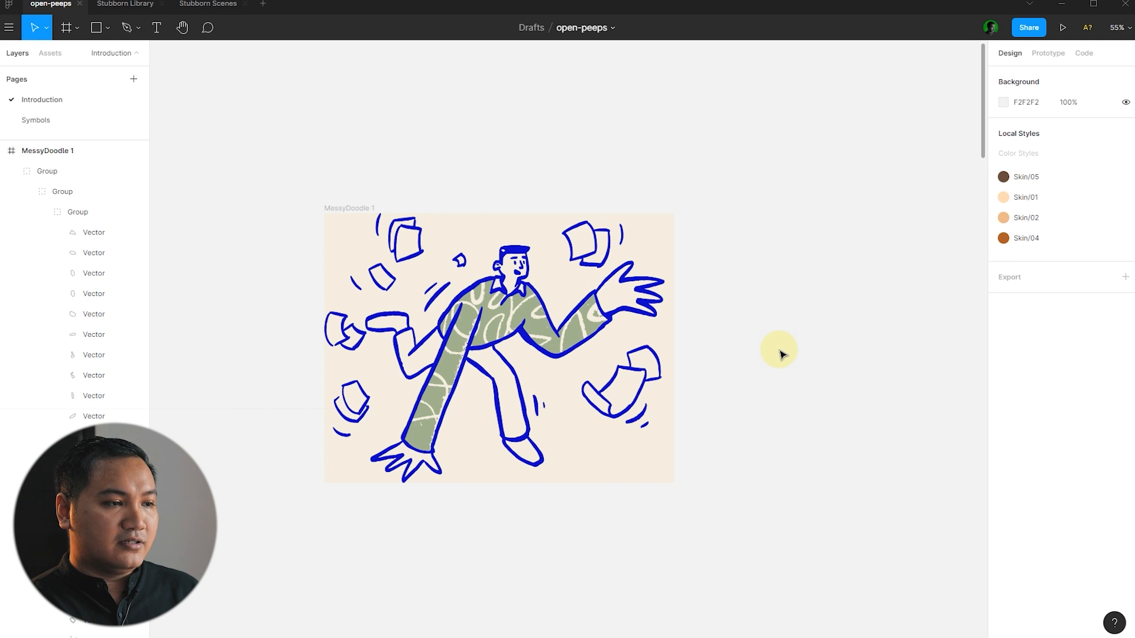
{"action": "left_click", "coordinate": [663, 330]}
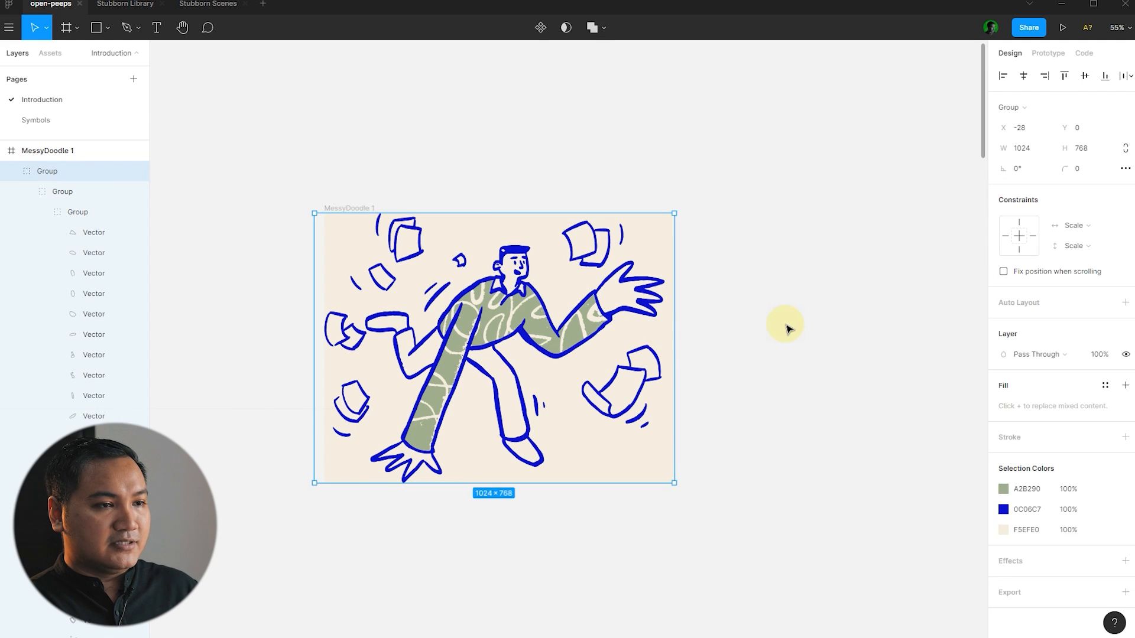
{"action": "left_click", "coordinate": [767, 326]}
{"action": "scroll", "coordinate": [766, 326], "scroll_direction": "down", "scroll_amount": 3}
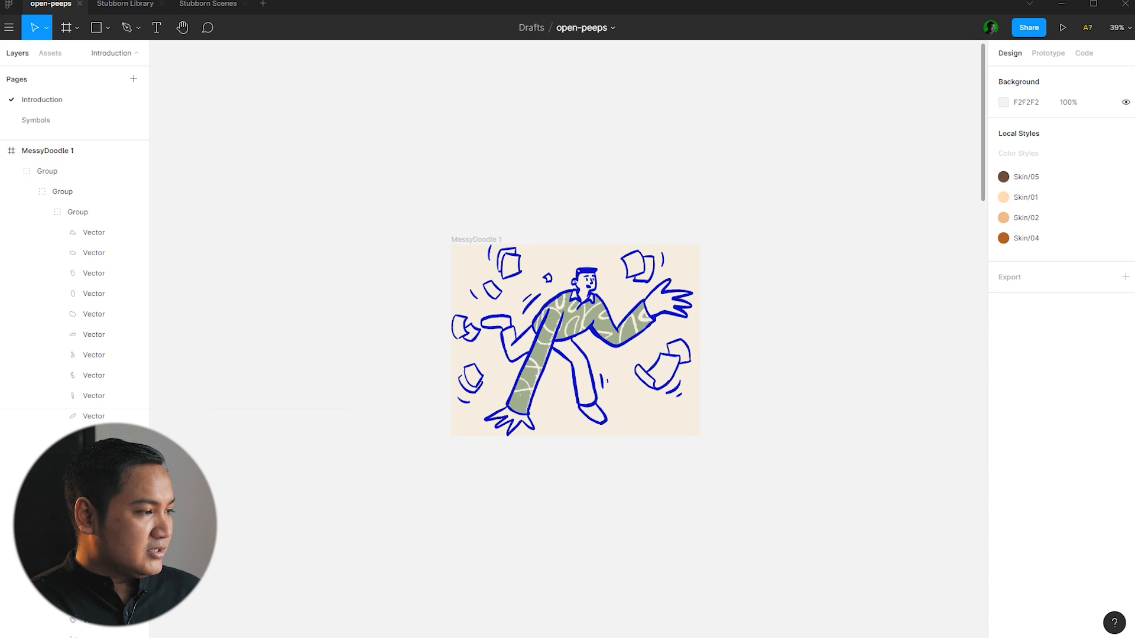
- Switch to the browser and open the Open Doodles Illustrations gallery to check the meditating doodle's SVG and PNG download options
{"action": "key", "text": "alt+Tab"}
{"action": "left_click", "coordinate": [748, 65]}
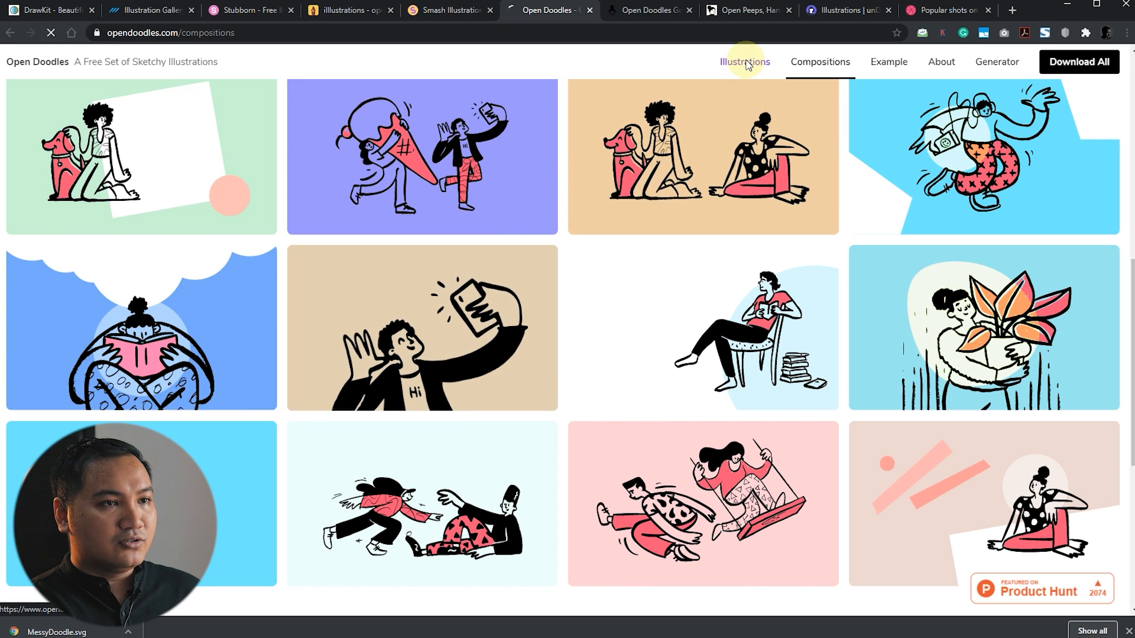
{"action": "mouse_move", "coordinate": [413, 249]}
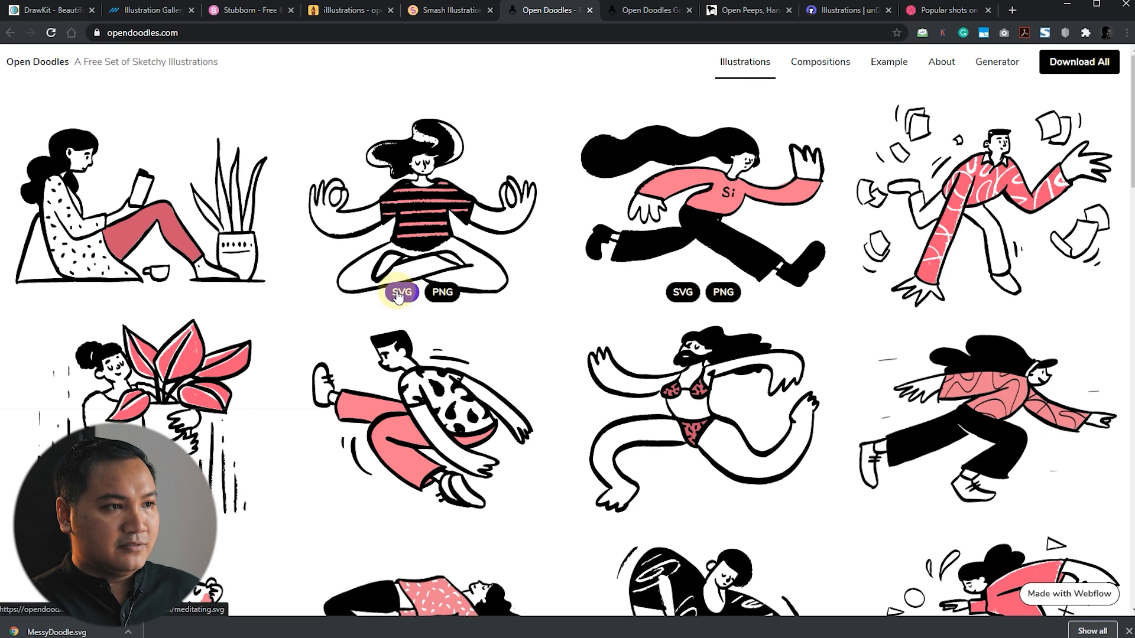
- Open the Generator again, apply the red, blue and orange theme, examine its download options, and return to the Illustrations gallery
{"action": "left_click", "coordinate": [996, 66]}
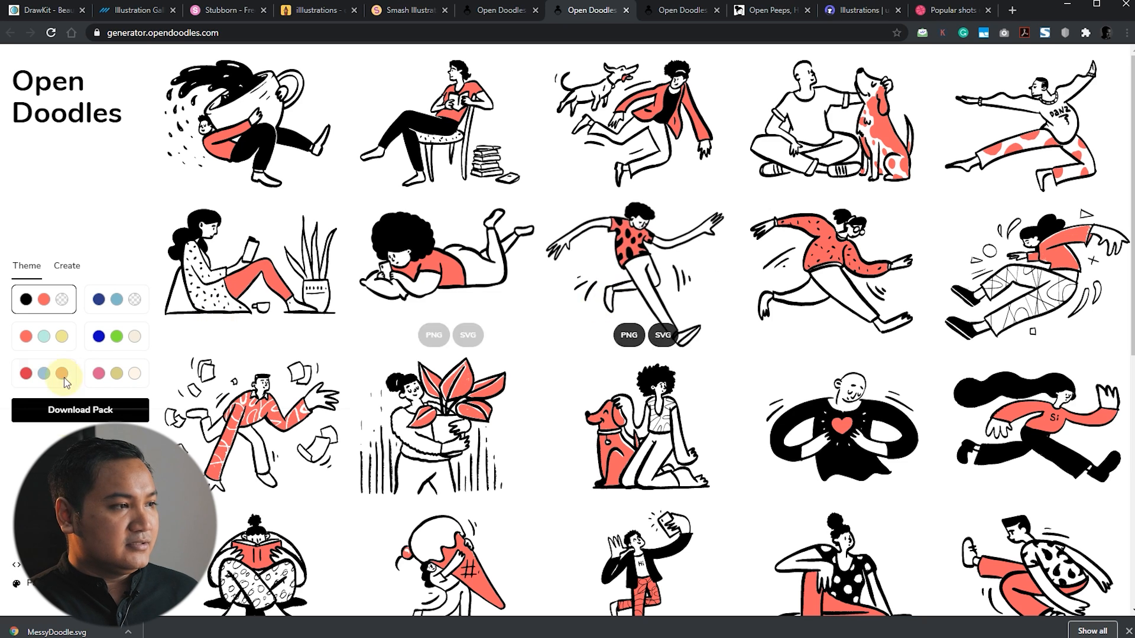
{"action": "left_click", "coordinate": [63, 376]}
{"action": "mouse_move", "coordinate": [251, 317]}
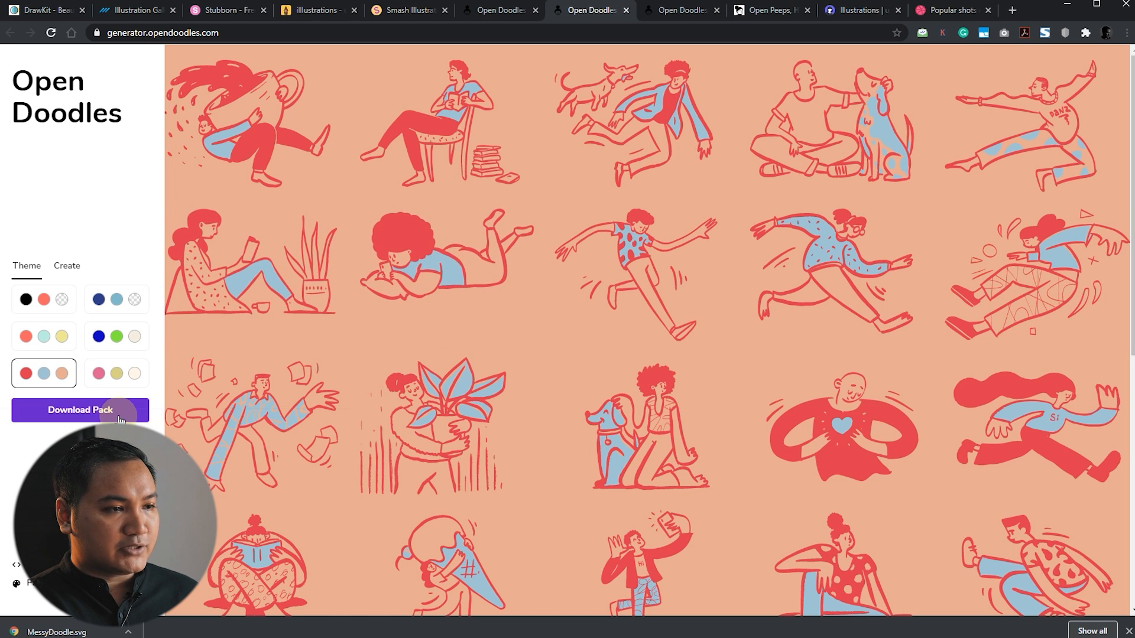
{"action": "scroll", "coordinate": [631, 353], "scroll_direction": "down", "scroll_amount": 1}
{"action": "scroll", "coordinate": [632, 353], "scroll_direction": "up", "scroll_amount": 1}
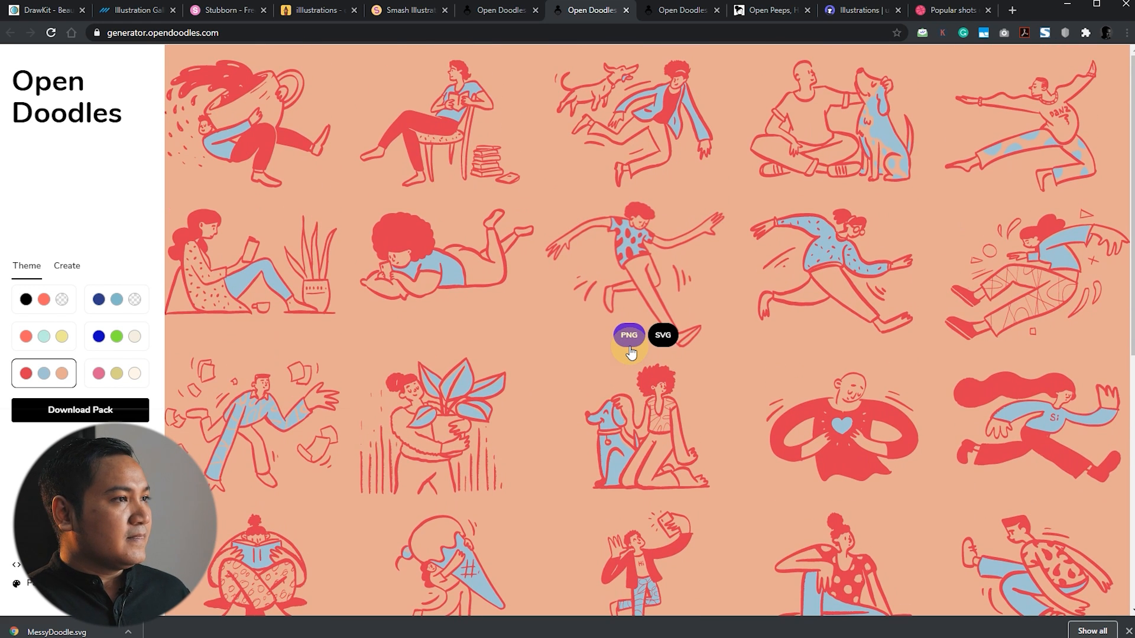
{"action": "left_click", "coordinate": [494, 10]}
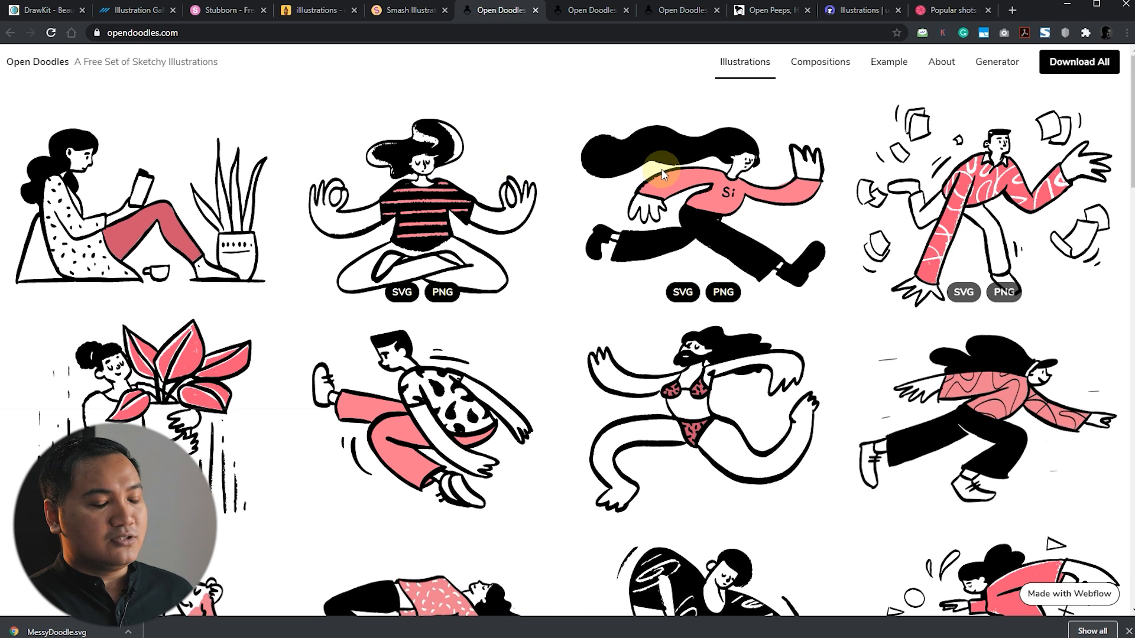
- Open the Smash Illustrations page and examine its sample scenes, supported file formats, and phone and laptop mockups
{"action": "mouse_move", "coordinate": [773, 337]}
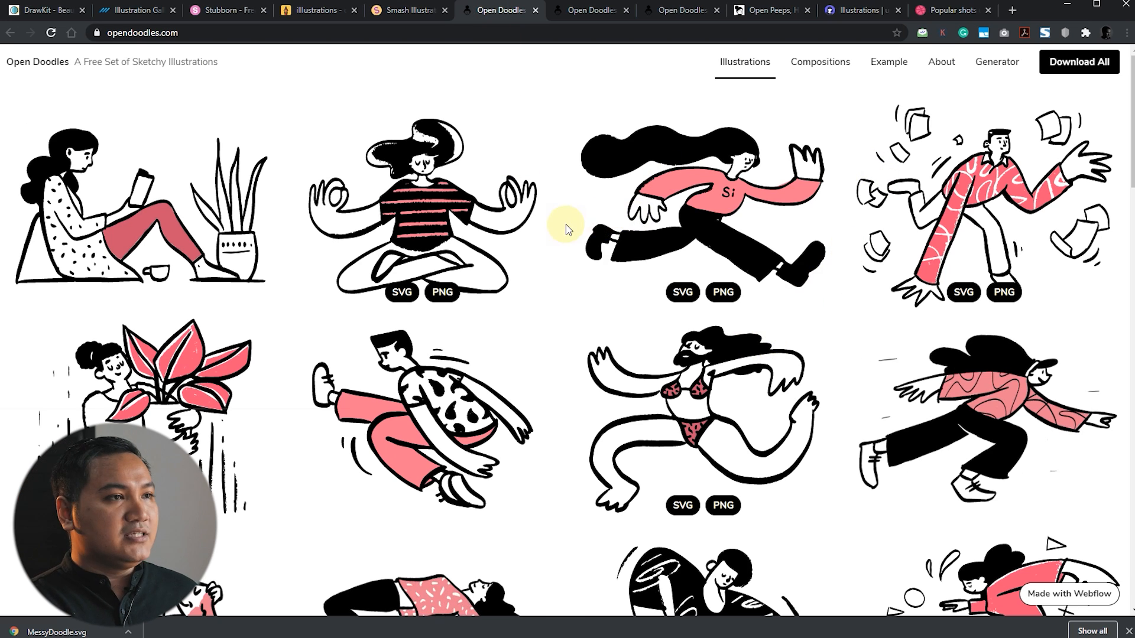
{"action": "left_click", "coordinate": [396, 23]}
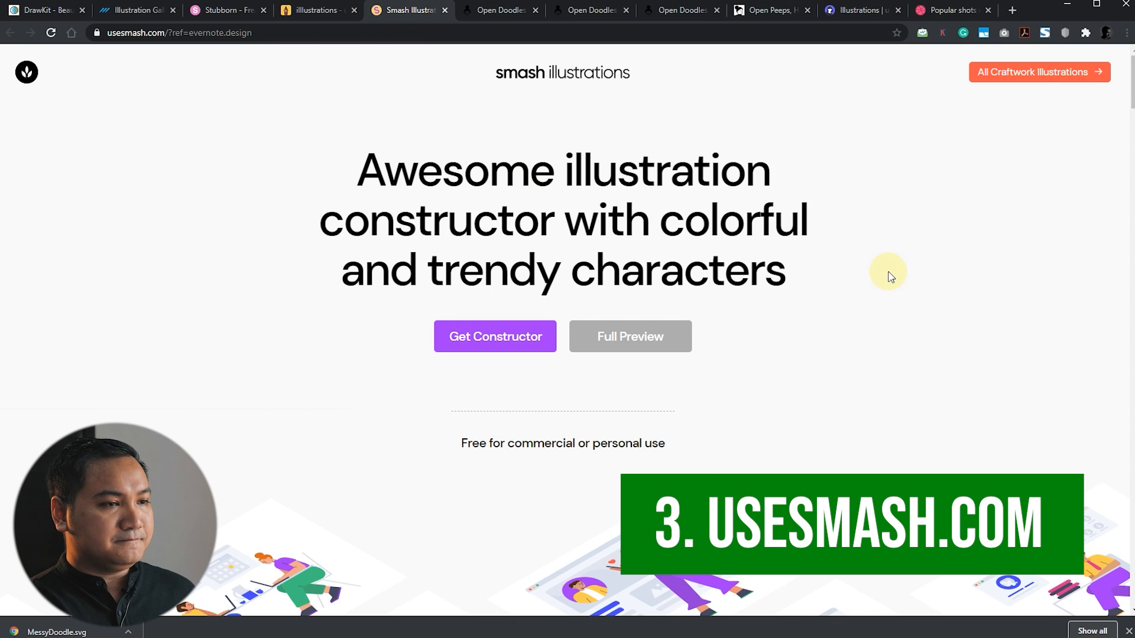
{"action": "scroll", "coordinate": [888, 278], "scroll_direction": "down", "scroll_amount": 4}
{"action": "scroll", "coordinate": [887, 278], "scroll_direction": "up", "scroll_amount": 4}
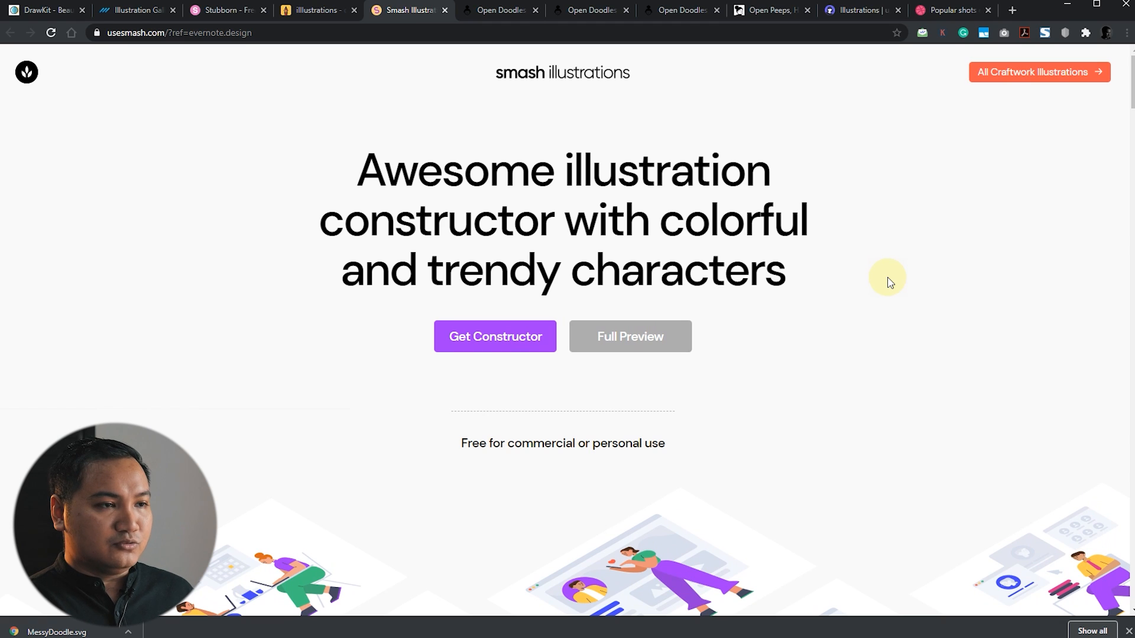
{"action": "scroll", "coordinate": [887, 278], "scroll_direction": "down", "scroll_amount": 5}
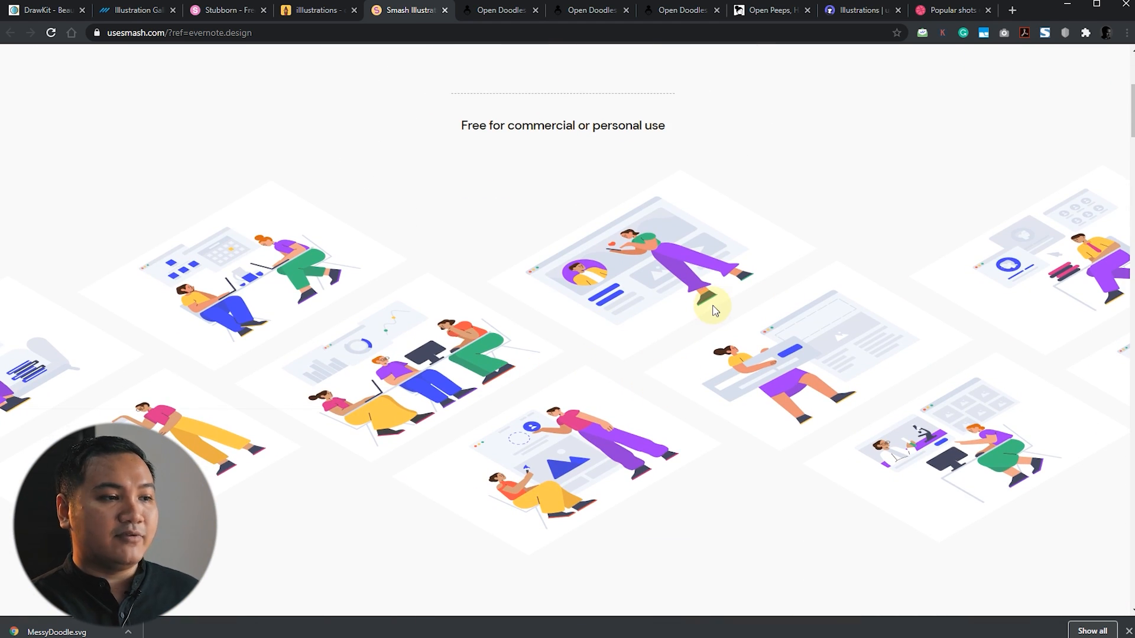
{"action": "scroll", "coordinate": [714, 309], "scroll_direction": "down", "scroll_amount": 10}
{"action": "scroll", "coordinate": [651, 331], "scroll_direction": "up", "scroll_amount": 2}
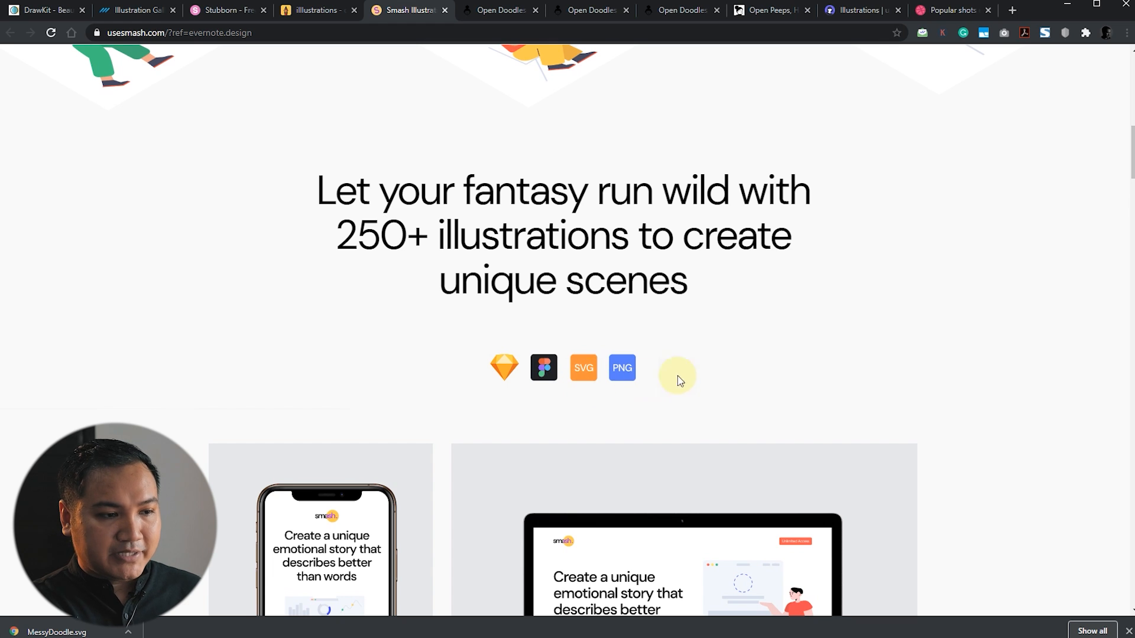
{"action": "scroll", "coordinate": [961, 331], "scroll_direction": "down", "scroll_amount": 6}
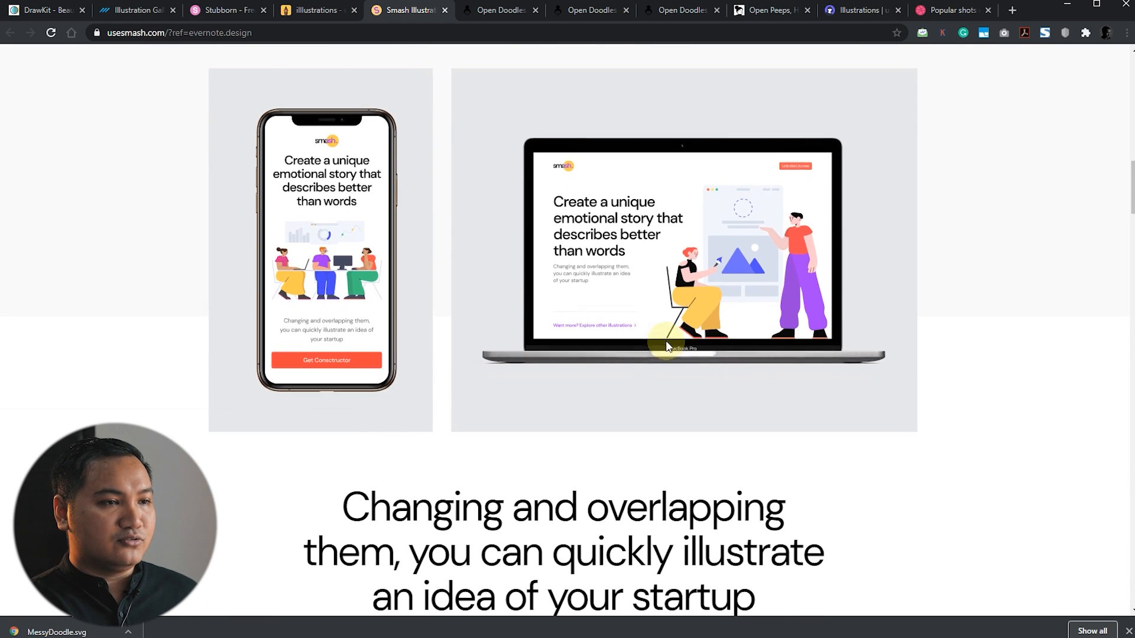
{"action": "scroll", "coordinate": [666, 346], "scroll_direction": "up", "scroll_amount": 1}
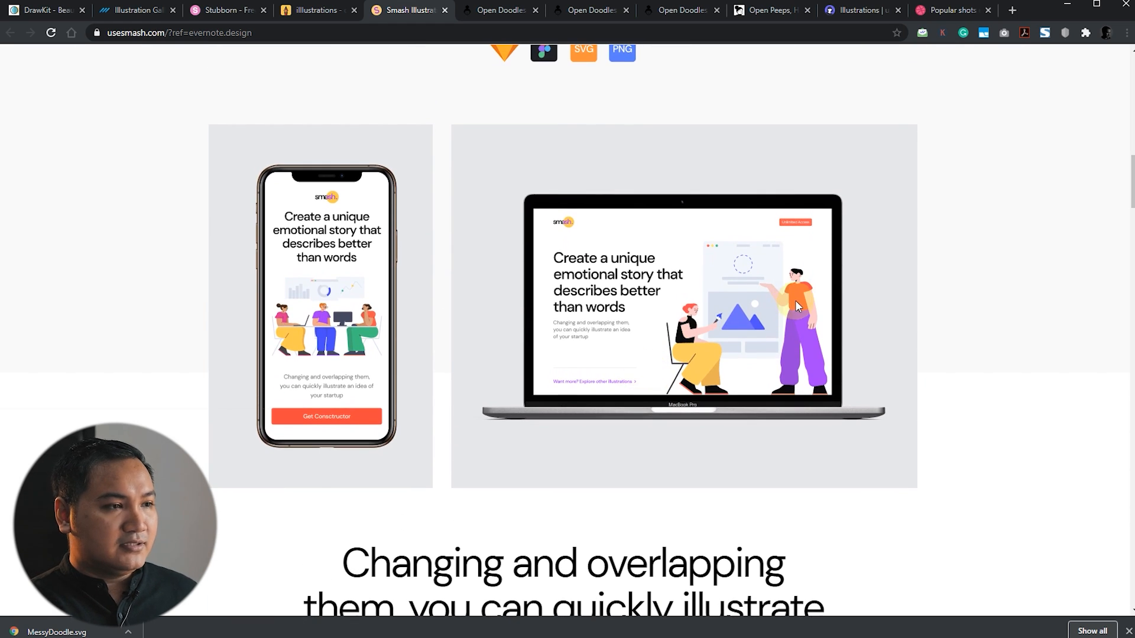
- Look through the Smash character lineup, the furniture objects, and the app mockups above the Dribbble link
{"action": "scroll", "coordinate": [999, 293], "scroll_direction": "down", "scroll_amount": 10}
{"action": "scroll", "coordinate": [1000, 292], "scroll_direction": "up", "scroll_amount": 2}
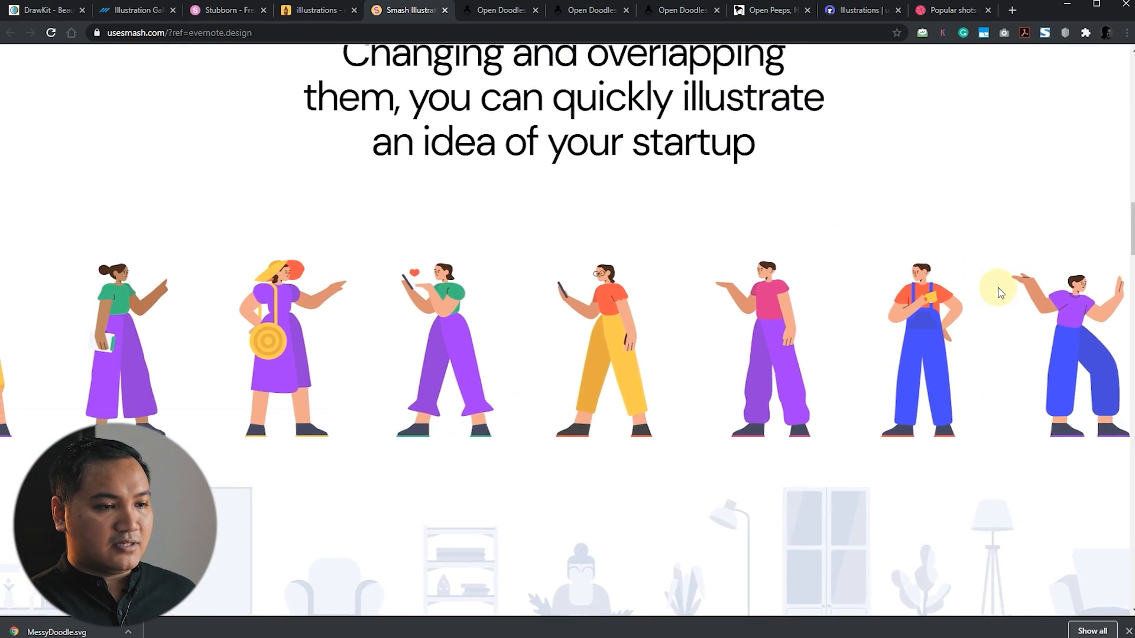
{"action": "scroll", "coordinate": [999, 293], "scroll_direction": "down", "scroll_amount": 4}
{"action": "scroll", "coordinate": [789, 298], "scroll_direction": "down", "scroll_amount": 6}
{"action": "scroll", "coordinate": [788, 298], "scroll_direction": "down", "scroll_amount": 20}
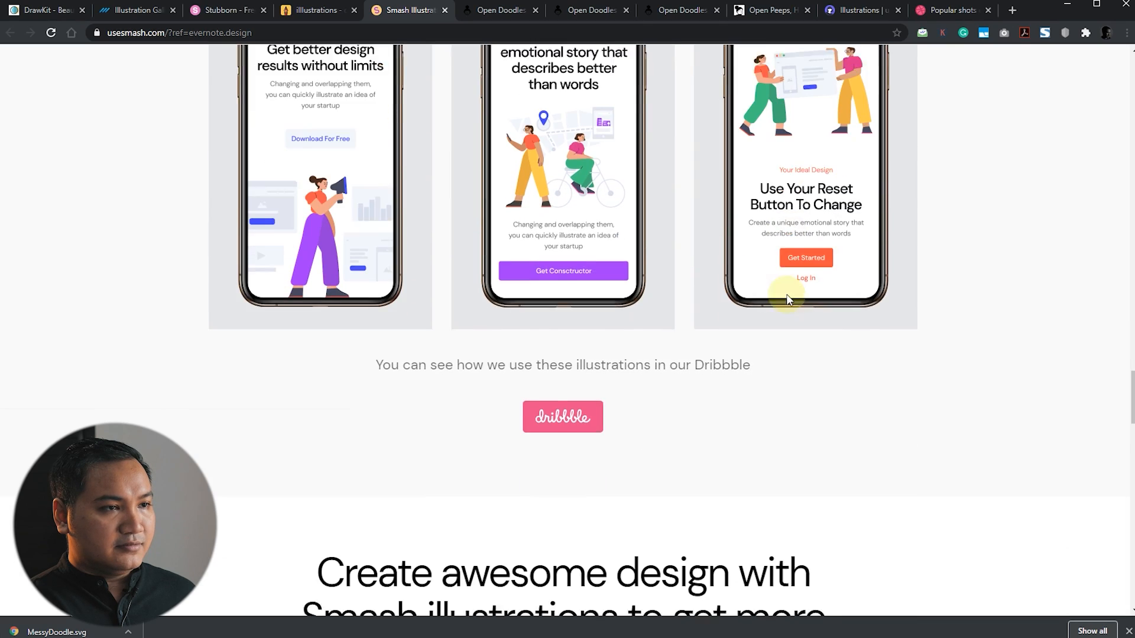
{"action": "scroll", "coordinate": [788, 300], "scroll_direction": "up", "scroll_amount": 3}
{"action": "scroll", "coordinate": [788, 299], "scroll_direction": "down", "scroll_amount": 1}
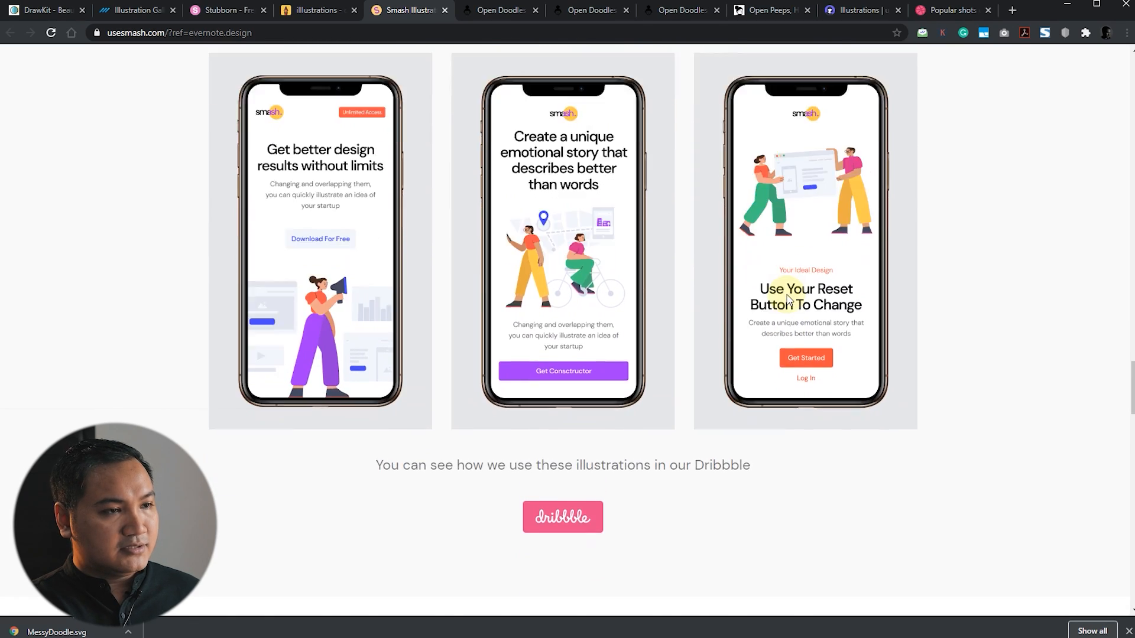
{"action": "scroll", "coordinate": [788, 300], "scroll_direction": "down", "scroll_amount": 5}
{"action": "scroll", "coordinate": [763, 316], "scroll_direction": "up", "scroll_amount": 4}
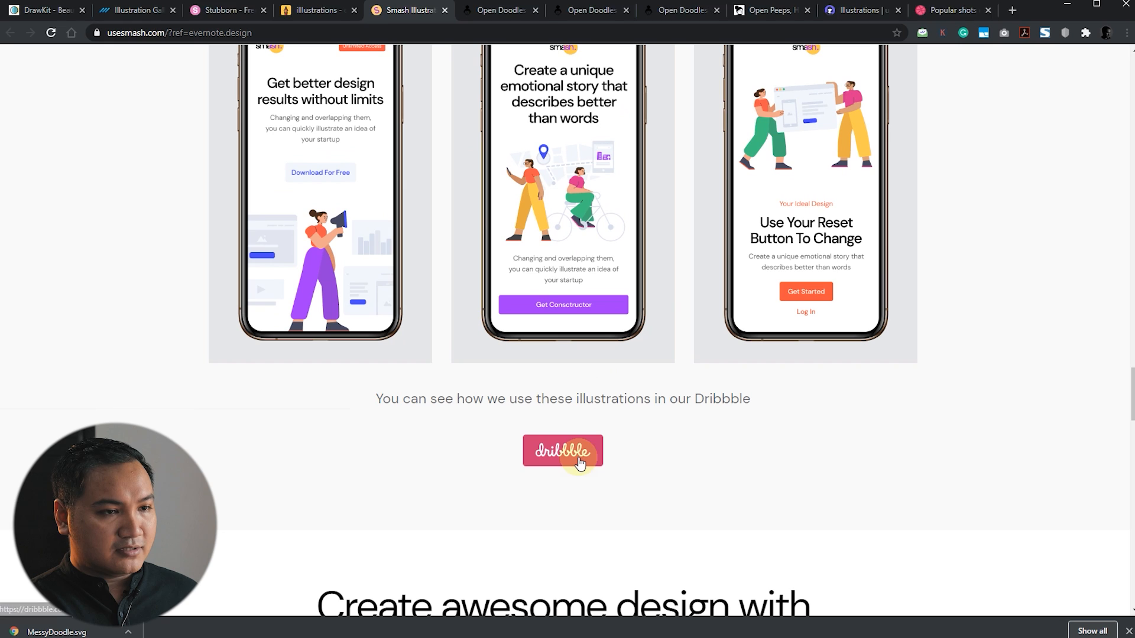
- Compare what the free Smash Illustrations plan and the Unlimited Access plan include
{"action": "scroll", "coordinate": [974, 330], "scroll_direction": "down", "scroll_amount": 9}
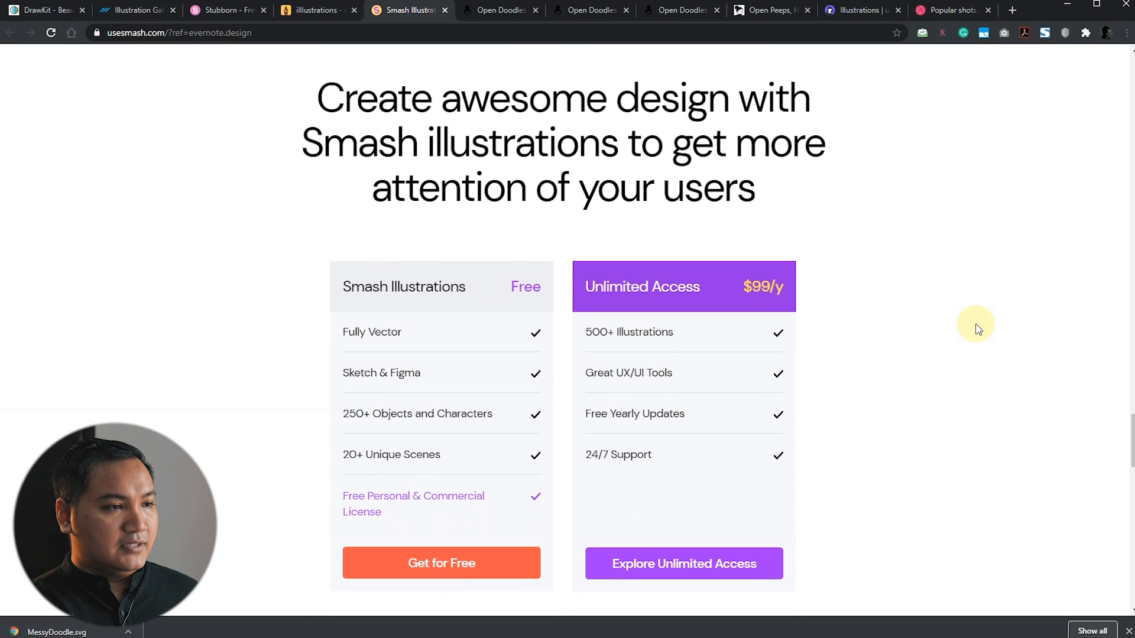
{"action": "scroll", "coordinate": [976, 325], "scroll_direction": "down", "scroll_amount": 1}
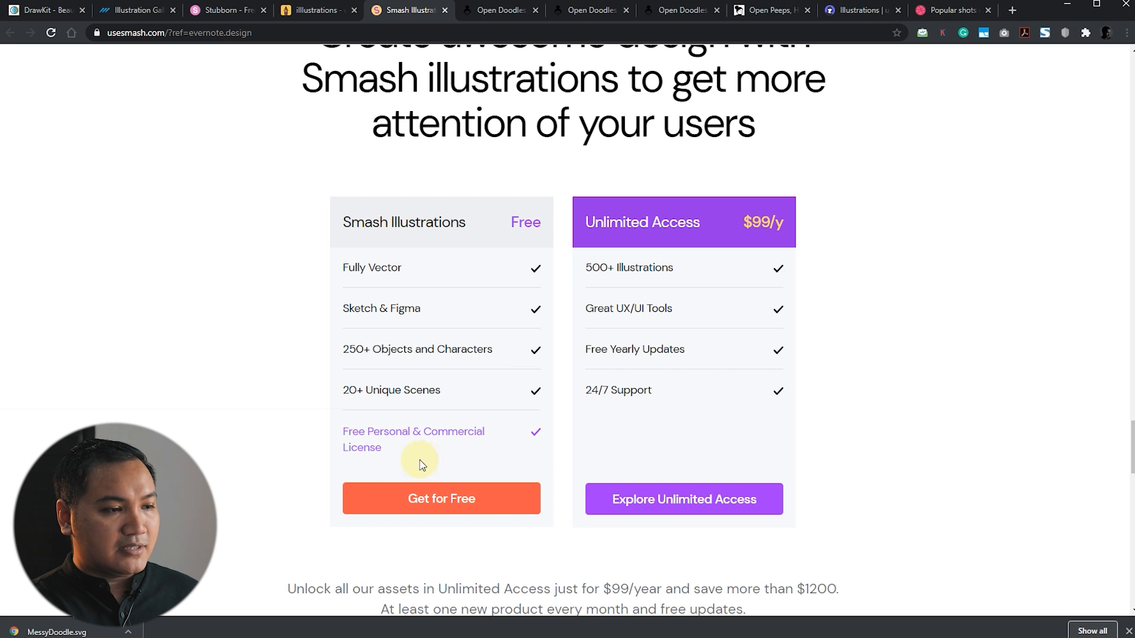
{"action": "scroll", "coordinate": [965, 402], "scroll_direction": "down", "scroll_amount": 4}
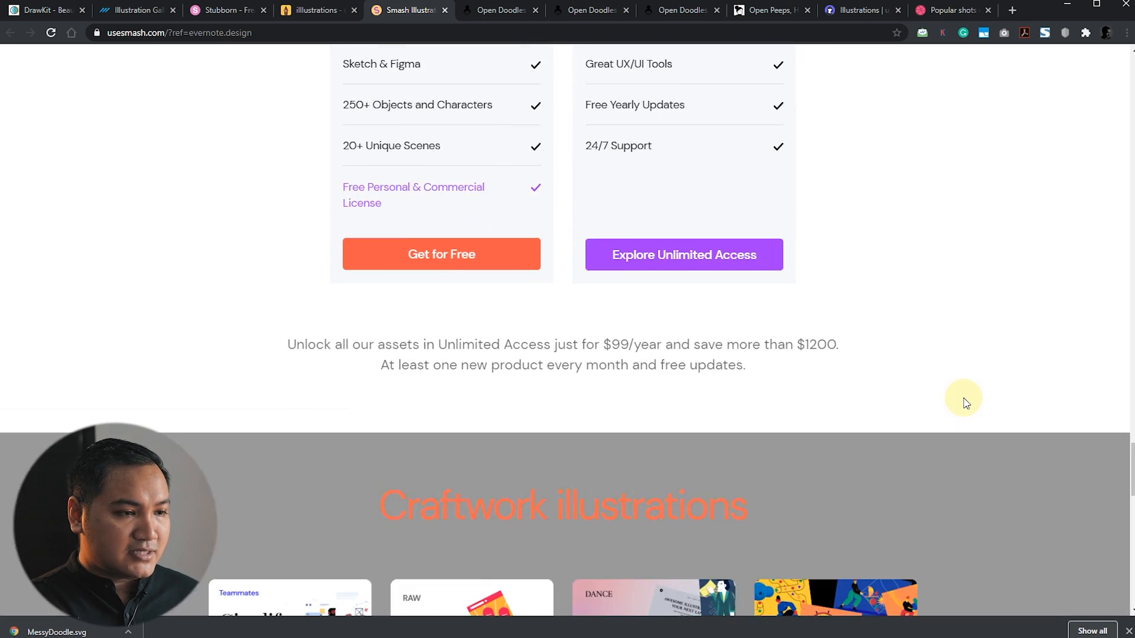
- Open Craftwork's licence page in a separate tab and read the rights on commercial use, modification and attribution
{"action": "scroll", "coordinate": [963, 402], "scroll_direction": "down", "scroll_amount": 18}
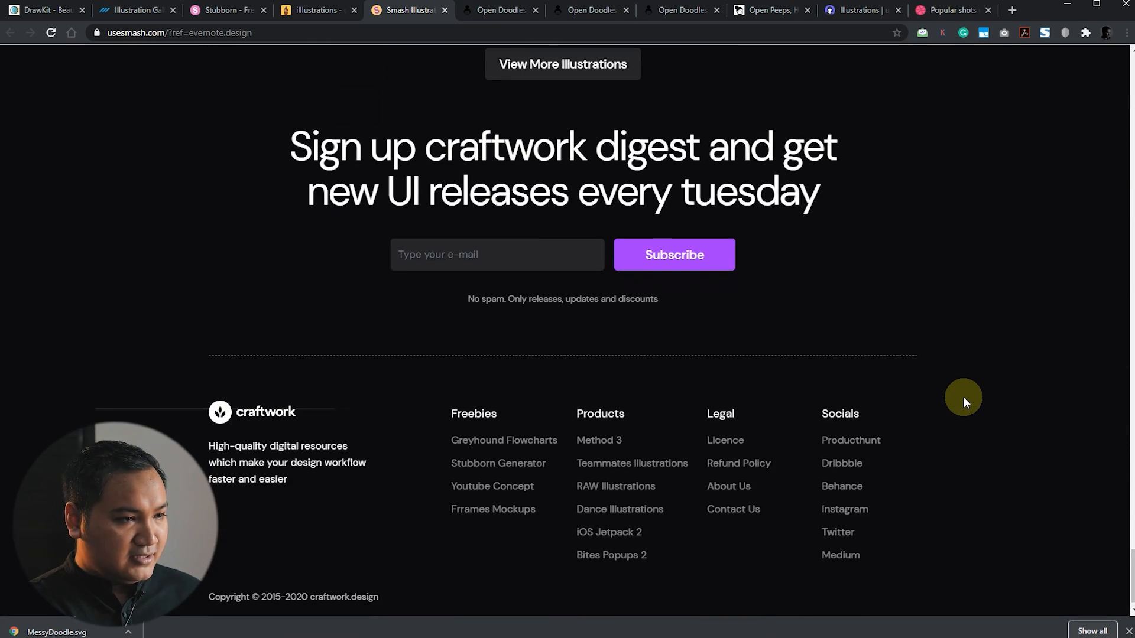
{"action": "right_click", "coordinate": [730, 435]}
{"action": "left_click", "coordinate": [739, 445]}
{"action": "left_click", "coordinate": [460, 16]}
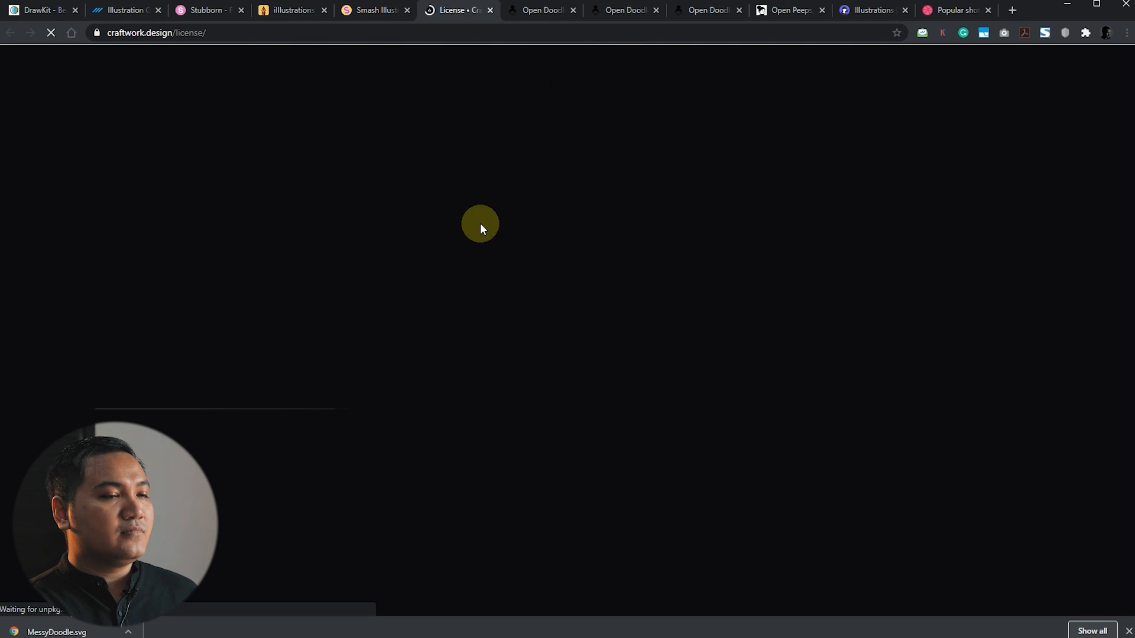
{"action": "left_click_drag", "start_coordinate": [544, 272], "coordinate": [591, 271]}
{"action": "left_click_drag", "start_coordinate": [470, 285], "coordinate": [665, 291]}
{"action": "left_click", "coordinate": [726, 295]}
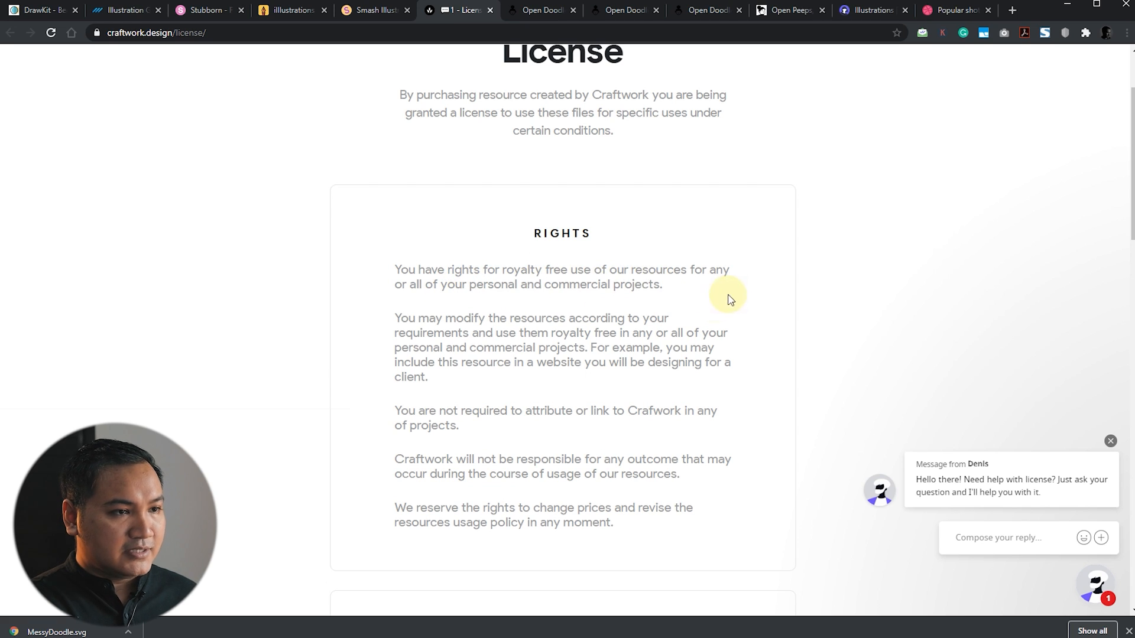
{"action": "left_click_drag", "start_coordinate": [398, 412], "coordinate": [473, 431]}
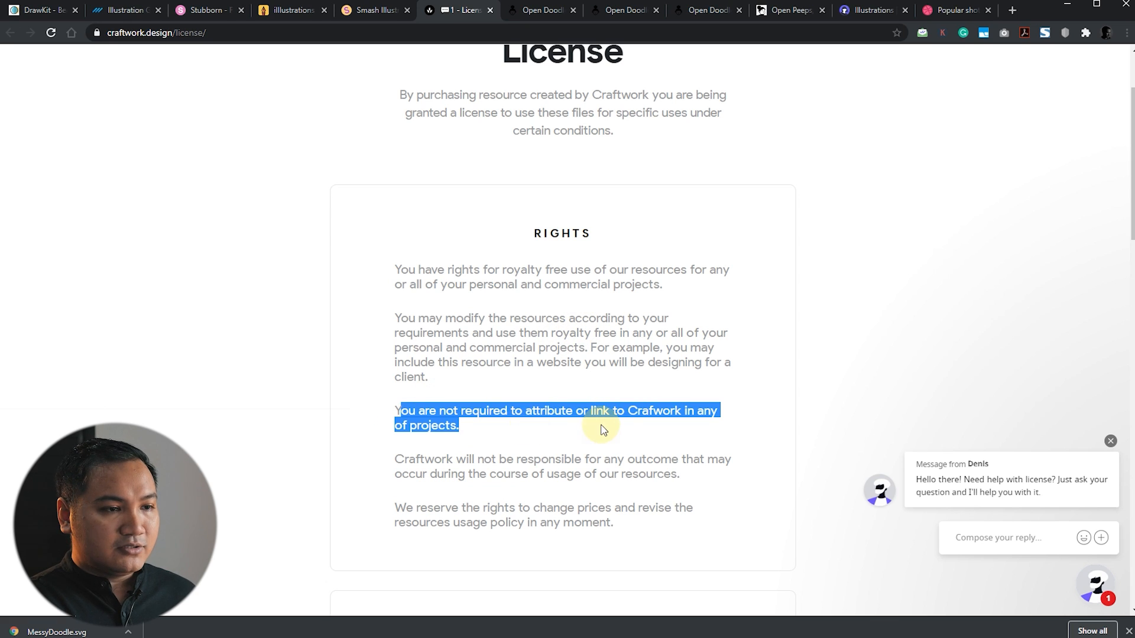
{"action": "left_click", "coordinate": [958, 423]}
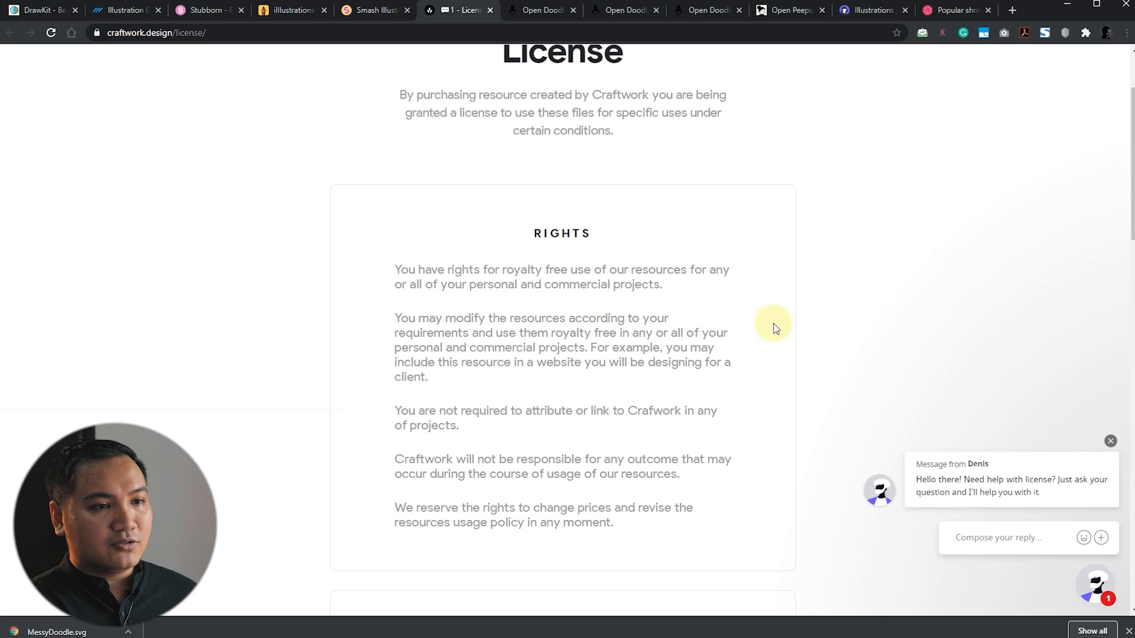
- Return to the Smash Illustrations plans, open the free plan's download offer to review its price and contents, and close it
{"action": "left_click", "coordinate": [379, 10]}
{"action": "left_click_drag", "start_coordinate": [1128, 553], "coordinate": [1119, 441]}
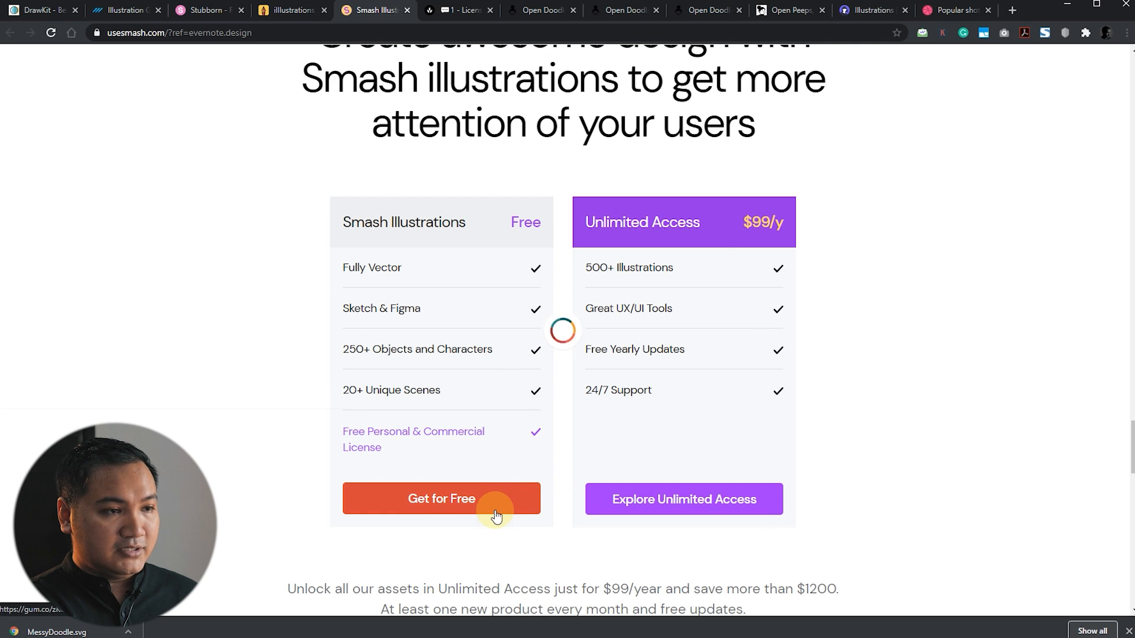
{"action": "scroll", "coordinate": [665, 343], "scroll_direction": "down", "scroll_amount": 5}
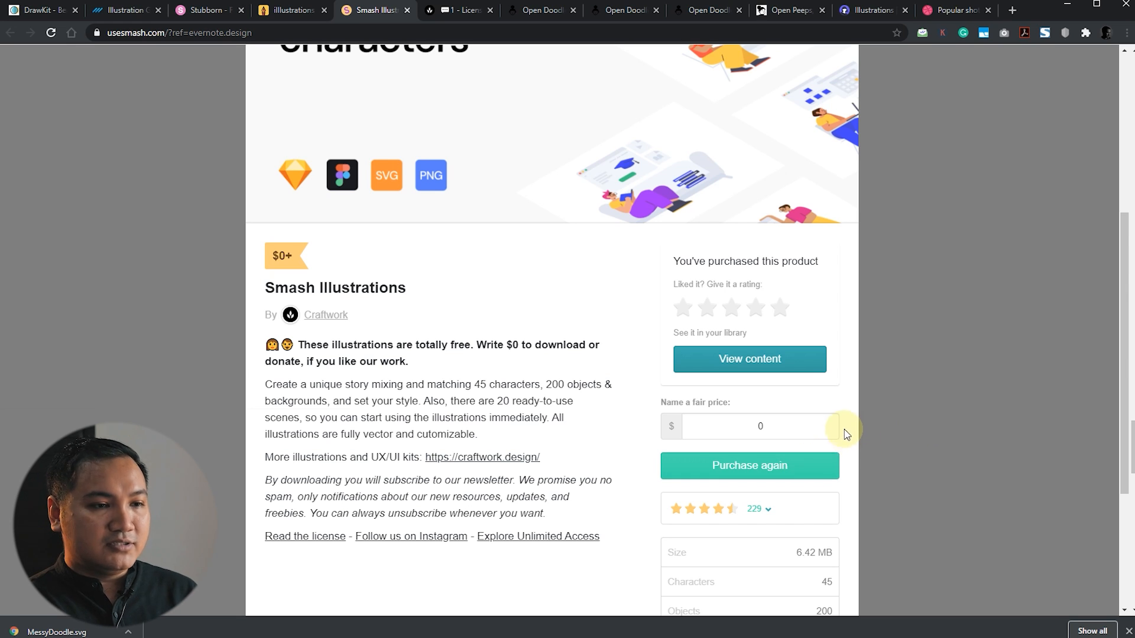
{"action": "scroll", "coordinate": [950, 354], "scroll_direction": "up", "scroll_amount": 3}
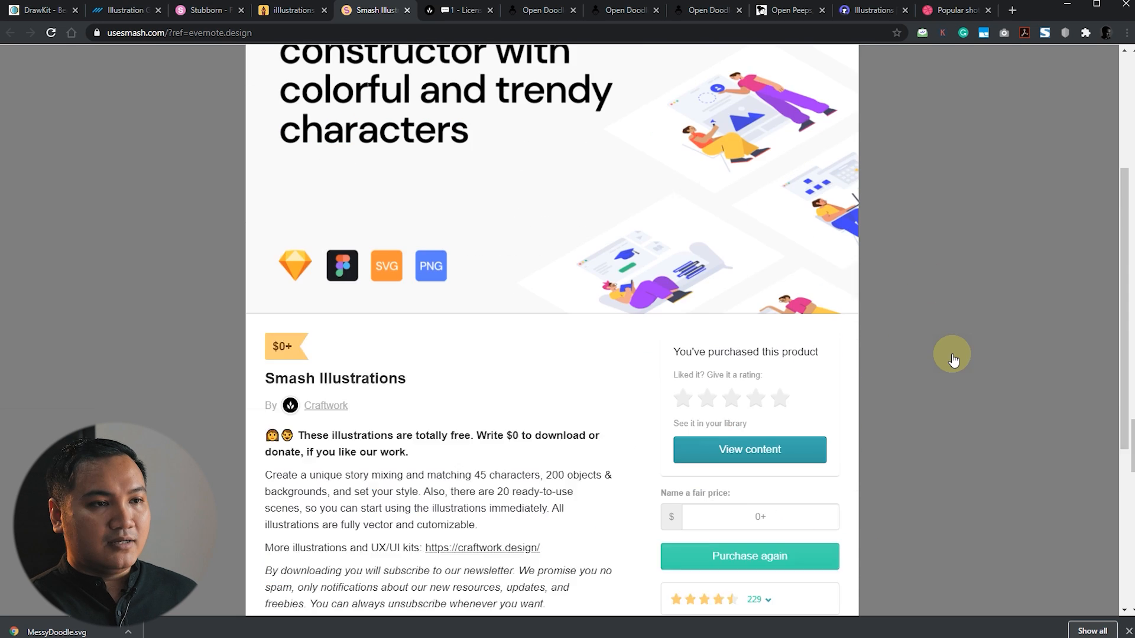
{"action": "scroll", "coordinate": [967, 307], "scroll_direction": "up", "scroll_amount": 2}
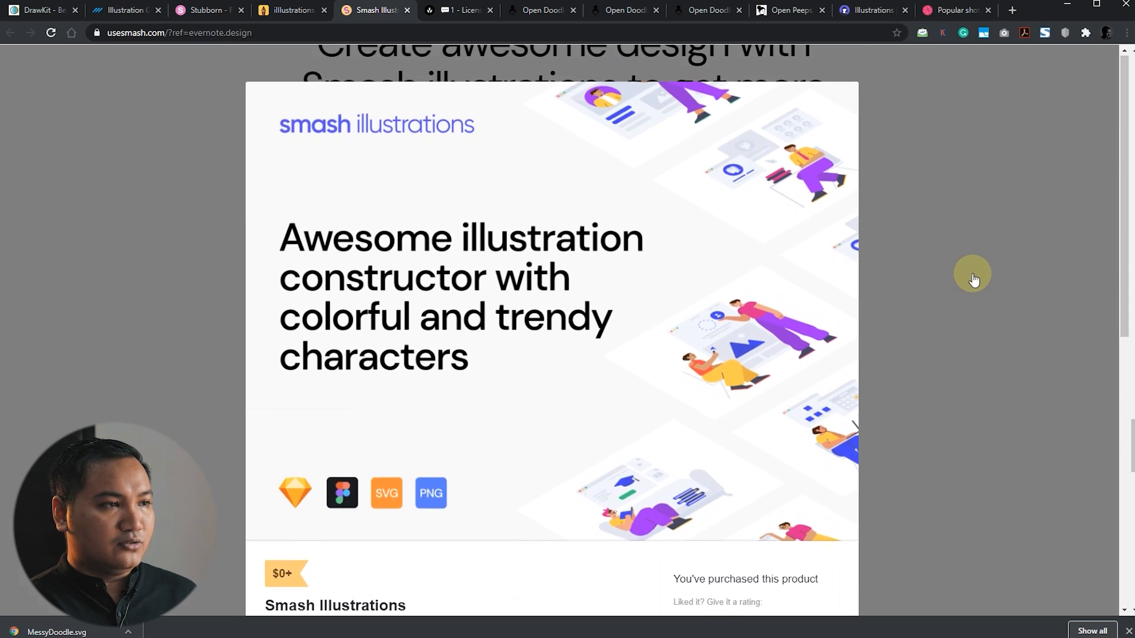
{"action": "left_click", "coordinate": [970, 273]}
- Switch to File Explorer and open the Smash Illustrations folder inside 3. smash
{"action": "left_click", "coordinate": [122, 637]}
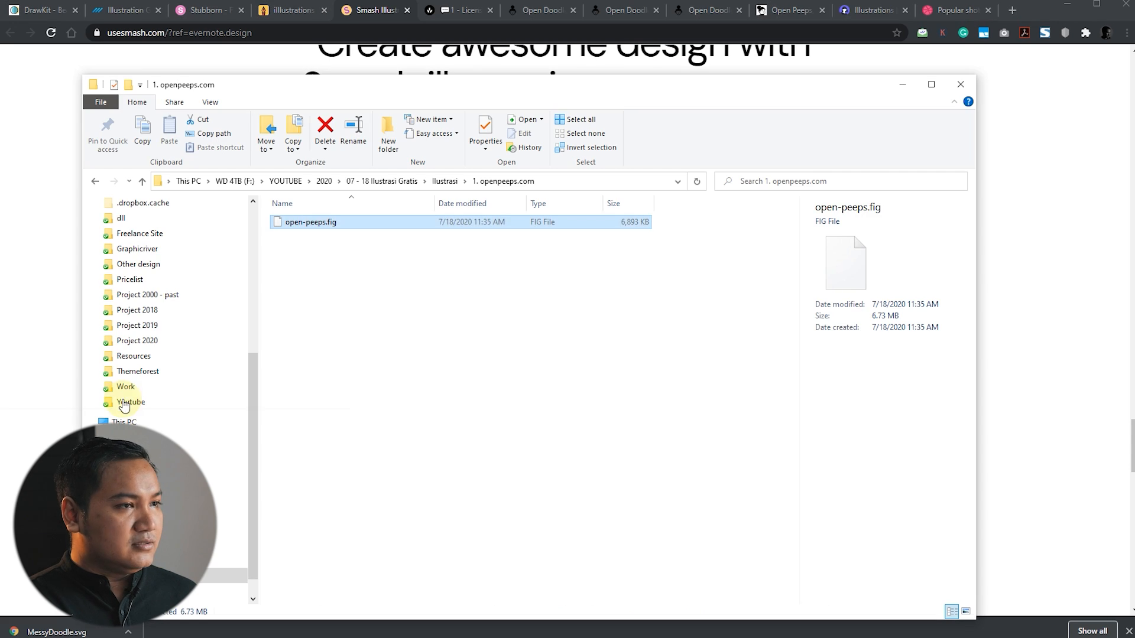
{"action": "left_click", "coordinate": [394, 322]}
{"action": "key", "text": "BackSpace"}
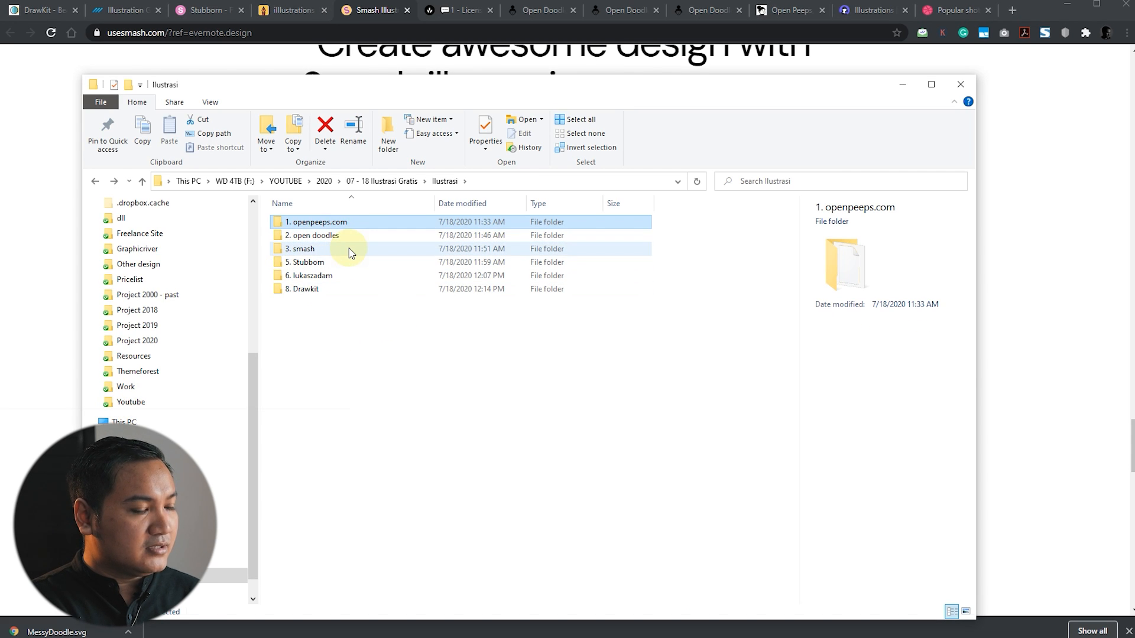
{"action": "double_click", "coordinate": [350, 250]}
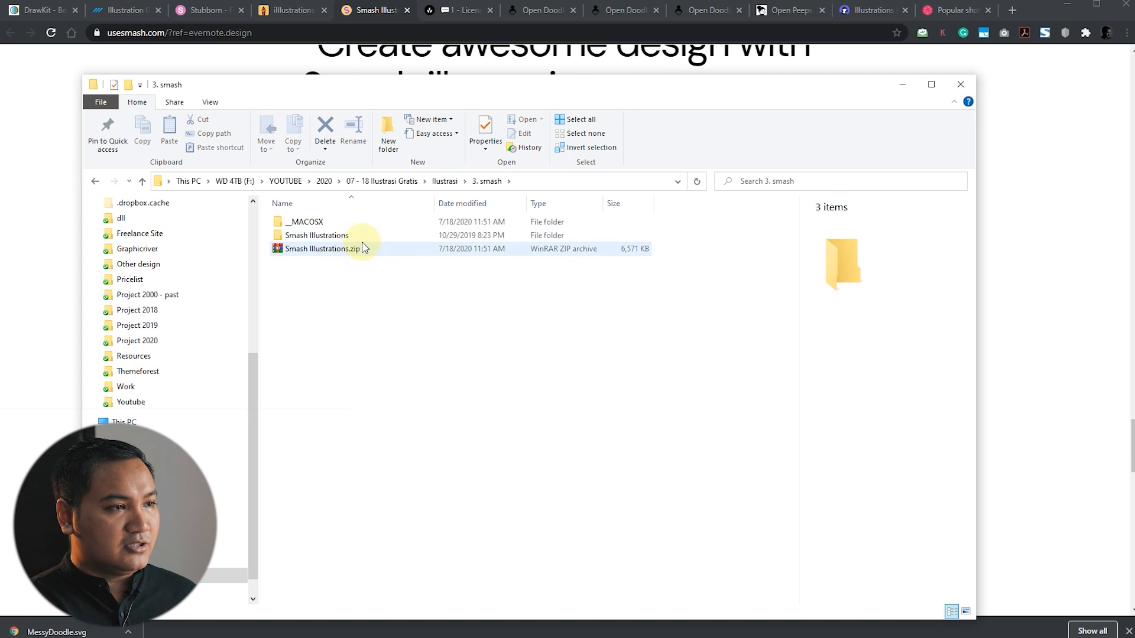
{"action": "double_click", "coordinate": [361, 235]}
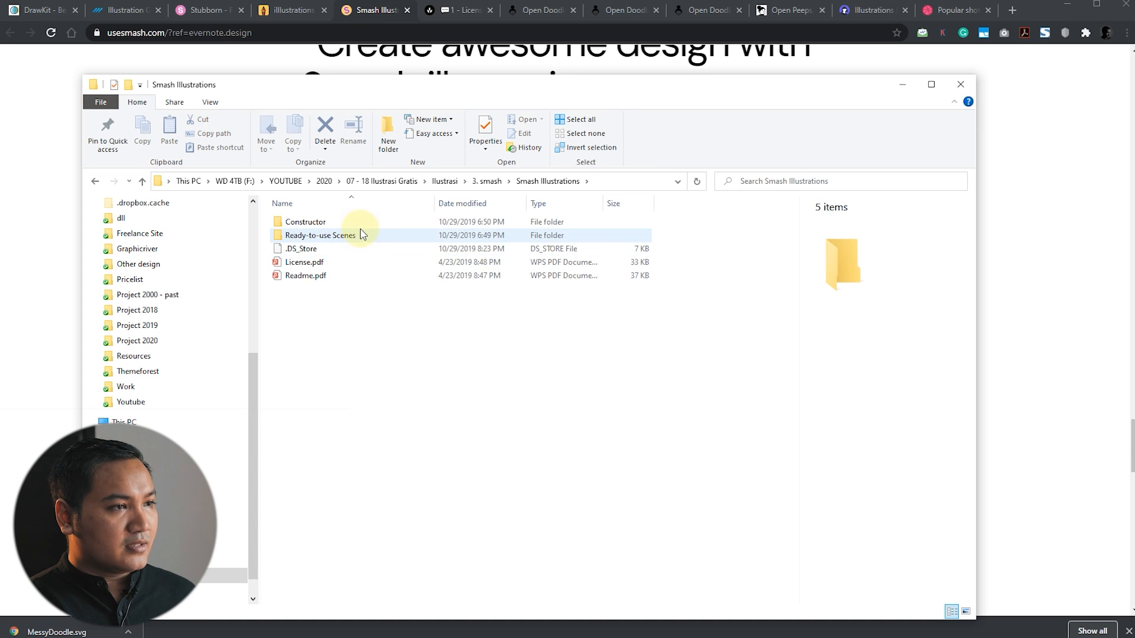
- Examine the SVG and PNG versions of the scenes in the Ready-to-use Scenes folder
{"action": "double_click", "coordinate": [331, 235]}
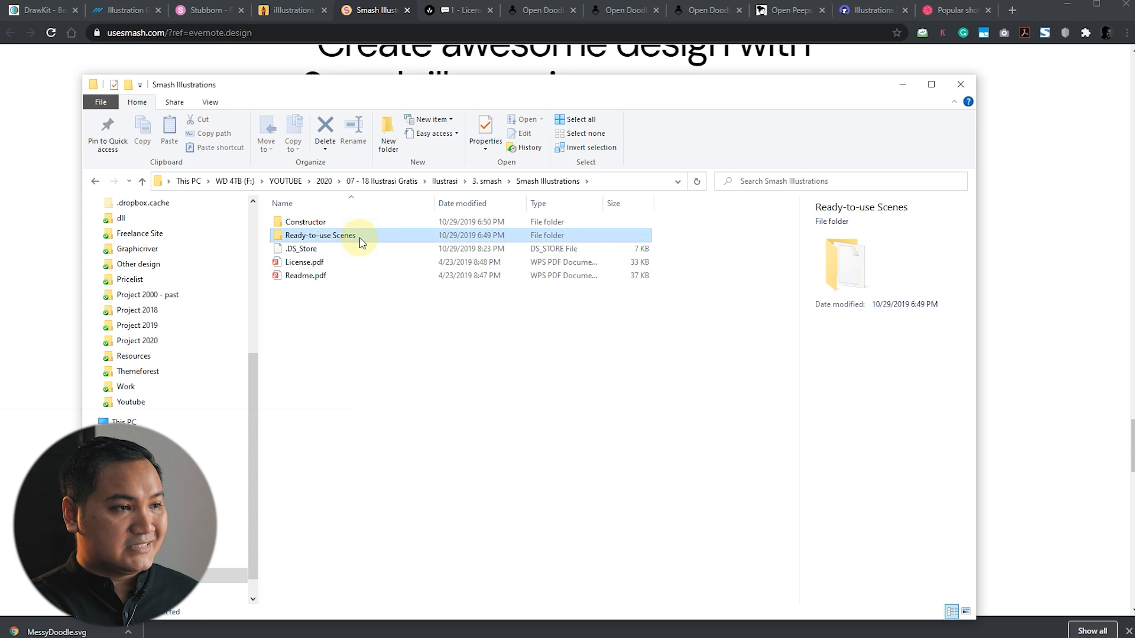
{"action": "double_click", "coordinate": [360, 240]}
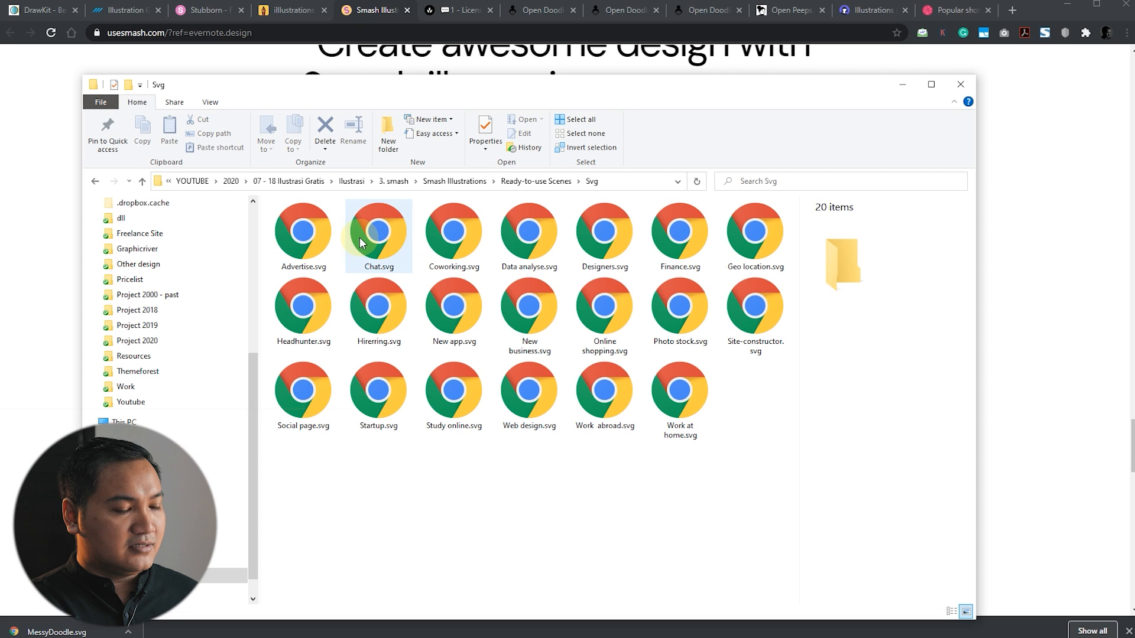
{"action": "key", "text": "alt+Left"}
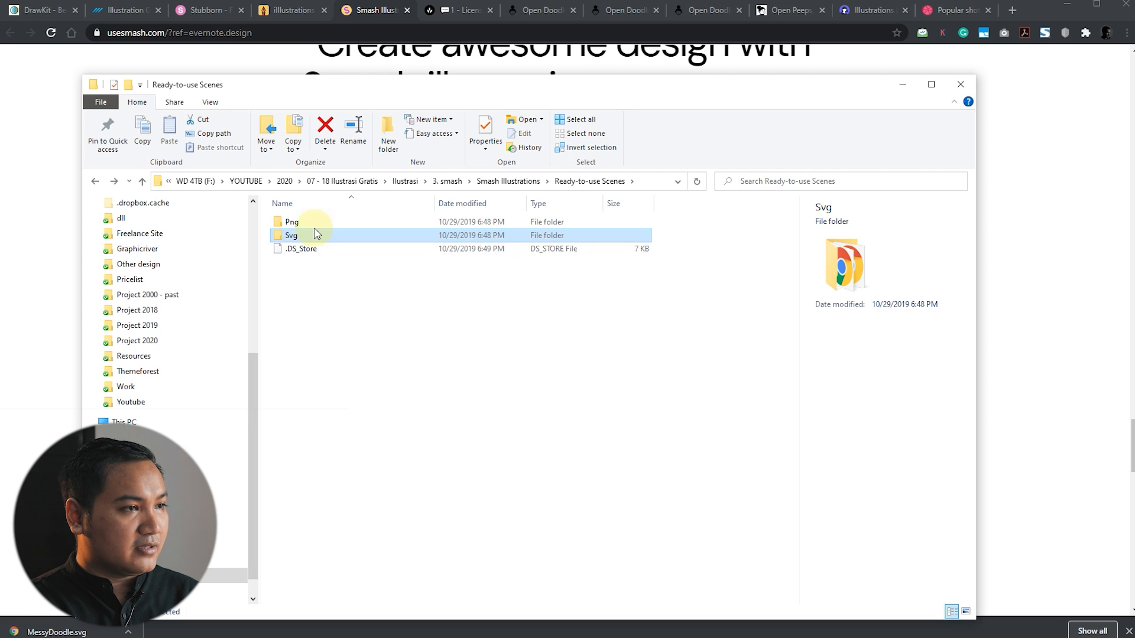
{"action": "double_click", "coordinate": [288, 224]}
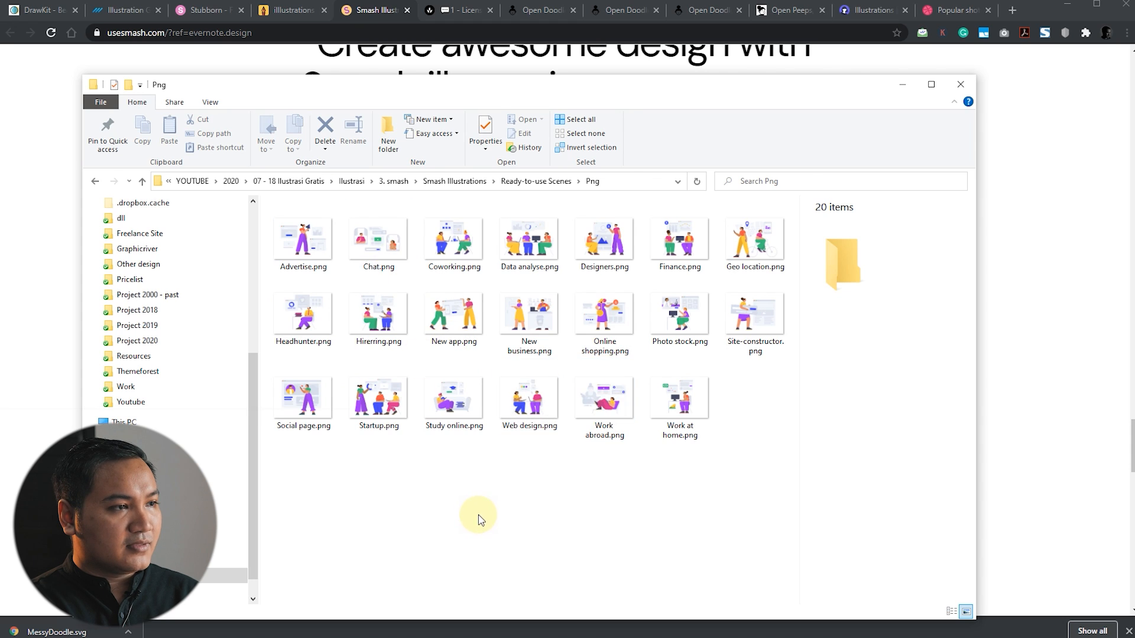
{"action": "key", "text": "alt+Left"}
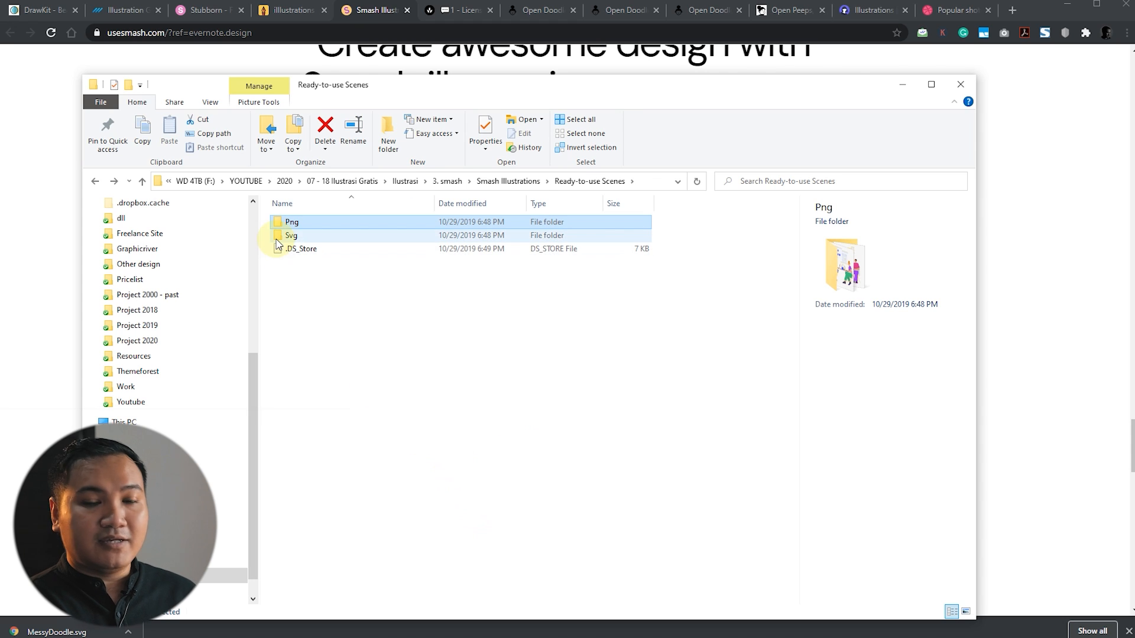
{"action": "double_click", "coordinate": [329, 236]}
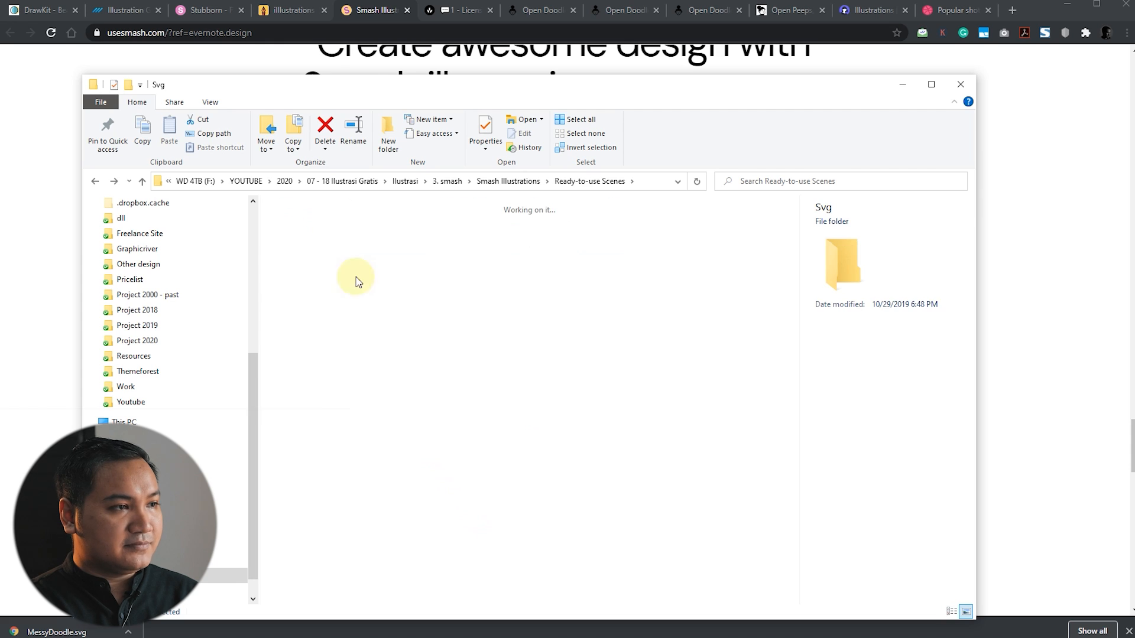
- Go to the Figma folder inside Constructor and select the Smash.fig file
{"action": "key", "text": "alt+Left"}
{"action": "key", "text": "alt+Left"}
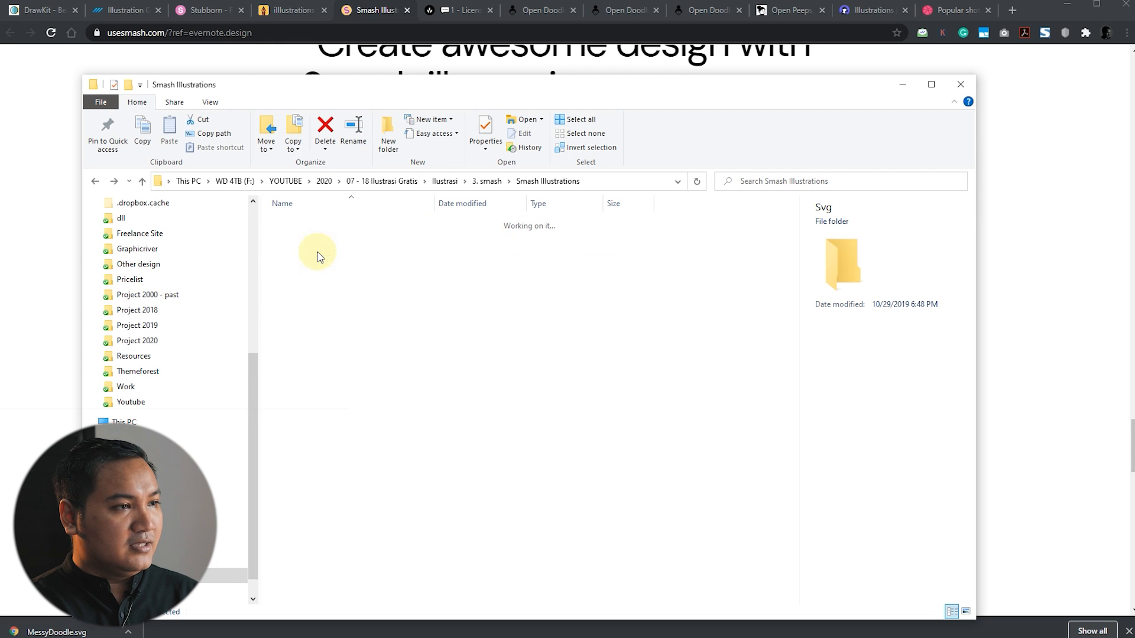
{"action": "double_click", "coordinate": [322, 224]}
{"action": "double_click", "coordinate": [332, 224]}
{"action": "left_click", "coordinate": [357, 228]}
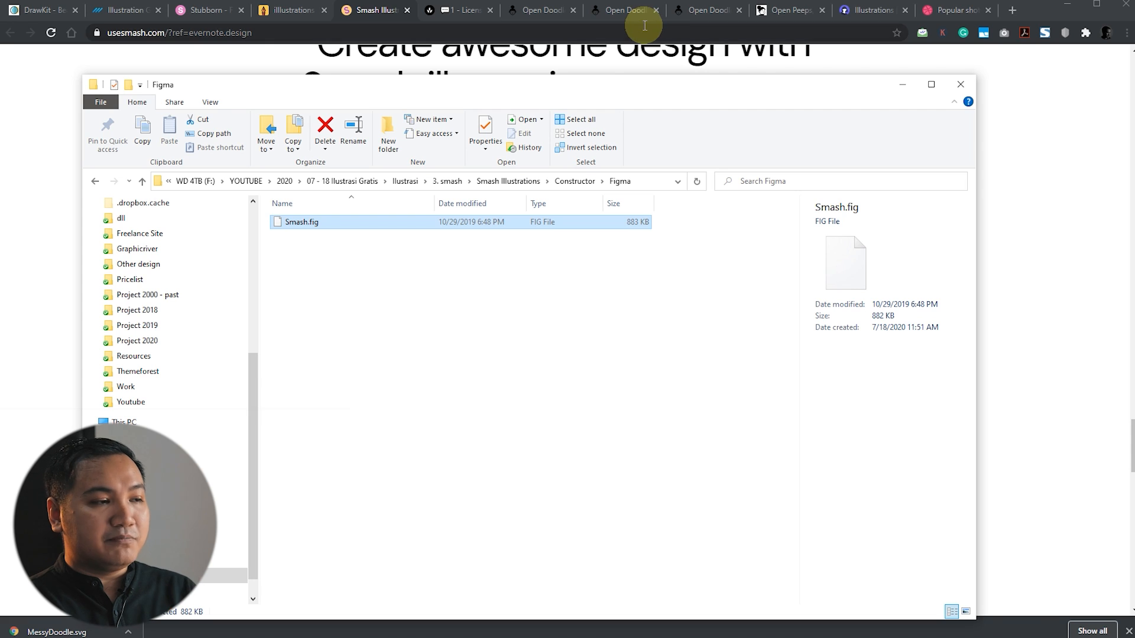
- Return to the Smash Illustrations folder and open the Svg folder inside Ready-to-use Scenes
{"action": "left_click", "coordinate": [457, 330]}
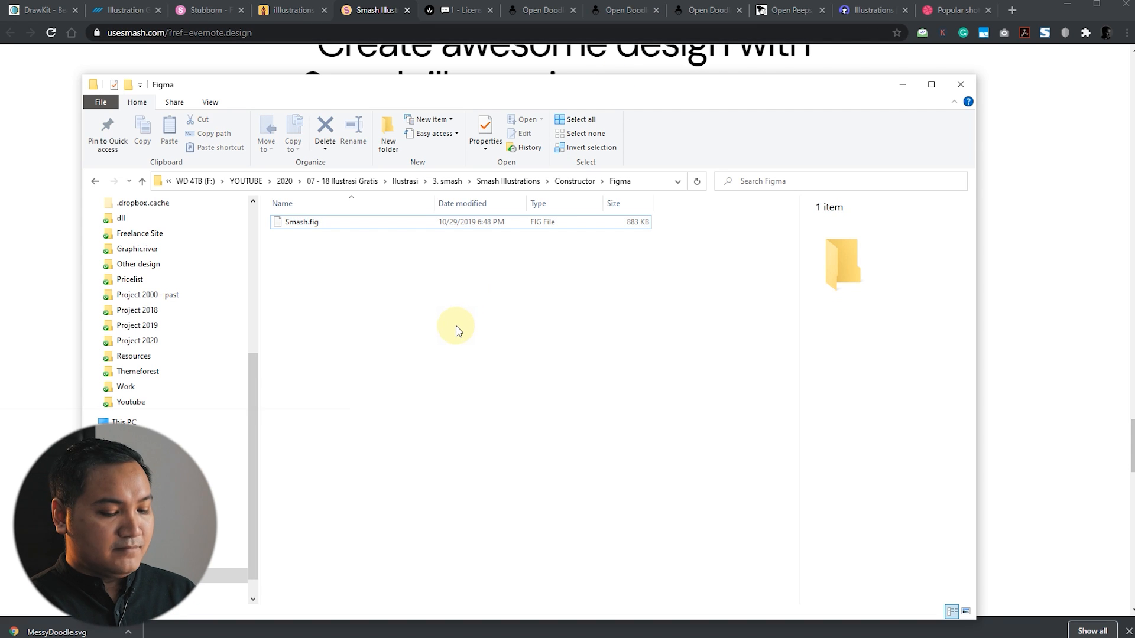
{"action": "key", "text": "alt+Left"}
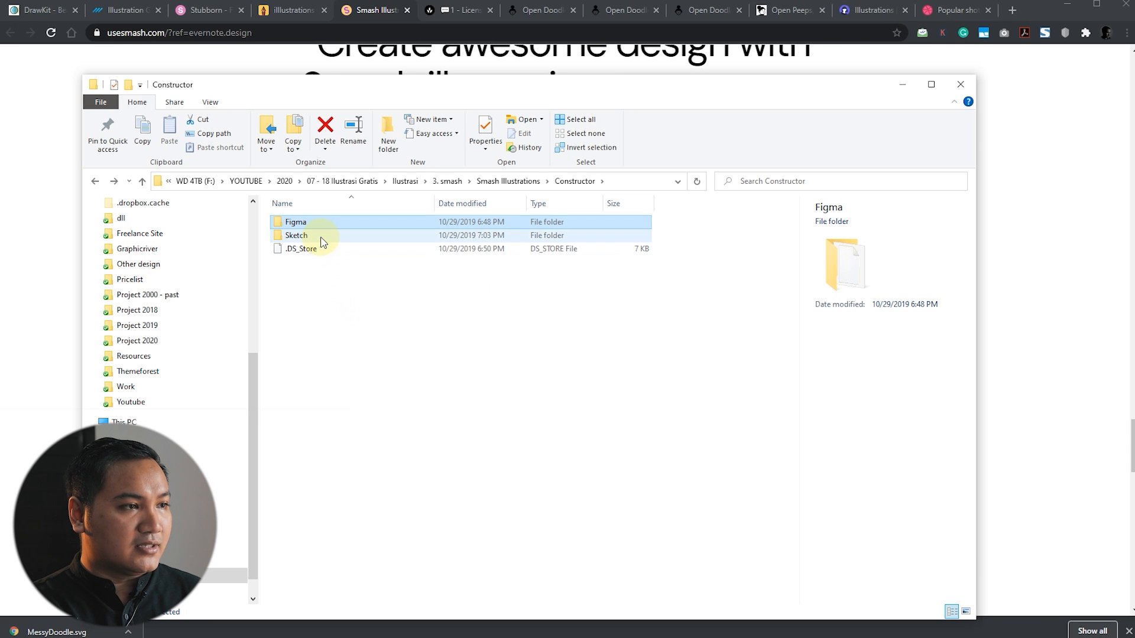
{"action": "key", "text": "alt+Left"}
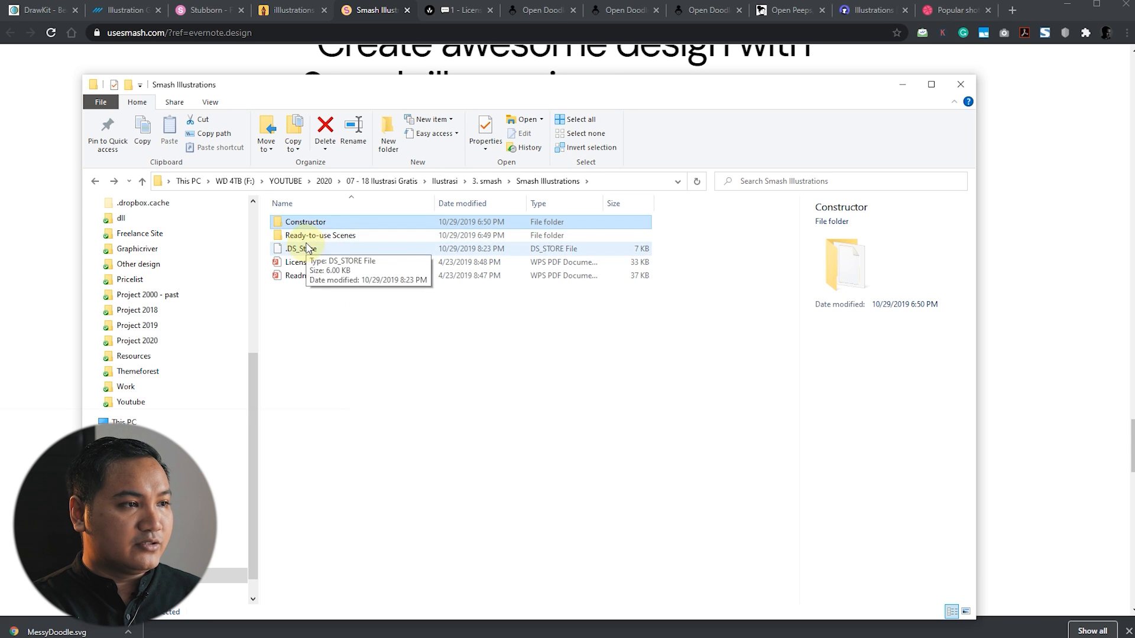
{"action": "double_click", "coordinate": [331, 236]}
{"action": "double_click", "coordinate": [346, 236]}
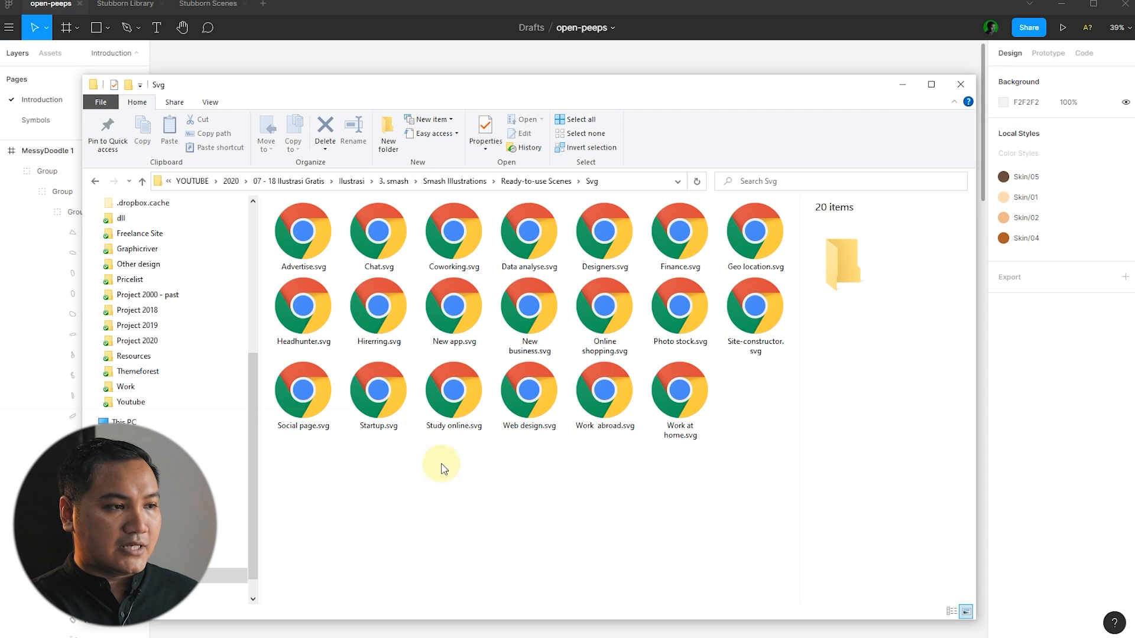
- Import New app.svg from the Svg folder into the open-peeps file in Figma
{"action": "left_click", "coordinate": [454, 319]}
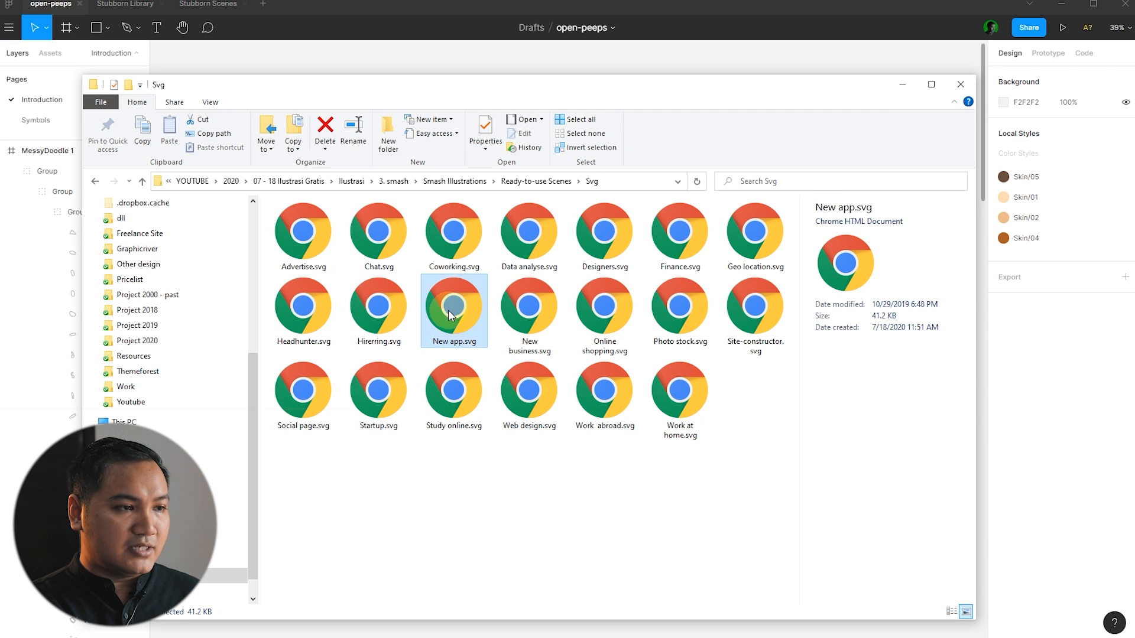
{"action": "left_click_drag", "start_coordinate": [454, 319], "coordinate": [748, 64]}
{"action": "left_click", "coordinate": [748, 65]}
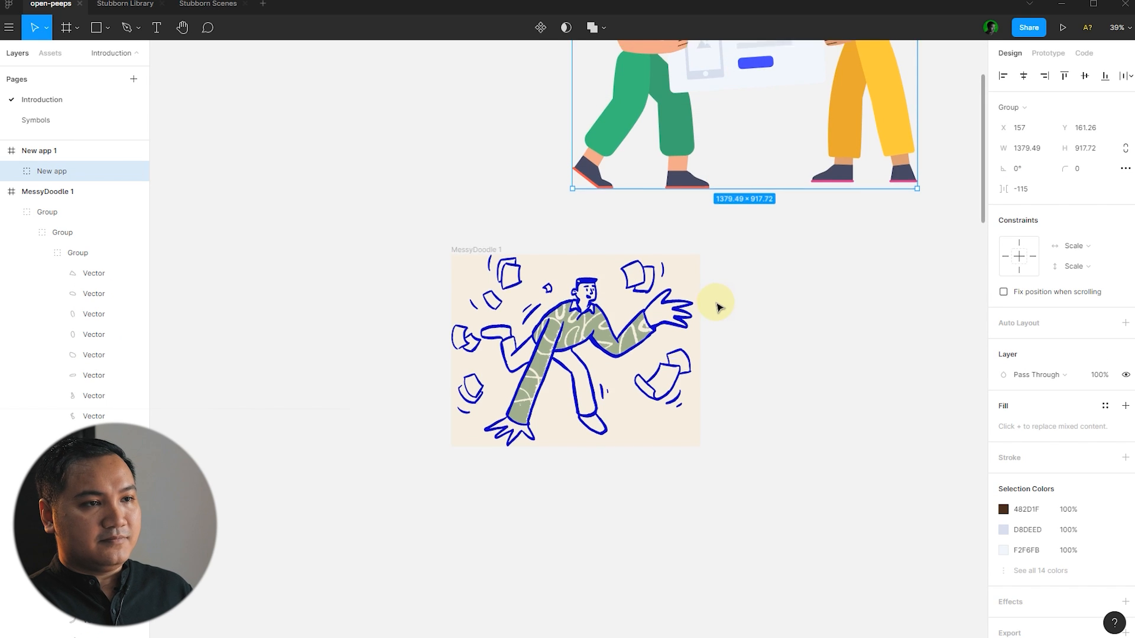
- Move the New app 1 frame so that it sits directly above the MessyDoodle 1 illustration
{"action": "scroll", "coordinate": [719, 309], "scroll_direction": "up", "scroll_amount": 6}
{"action": "left_click", "coordinate": [477, 225]}
{"action": "left_click_drag", "start_coordinate": [556, 259], "coordinate": [463, 227]}
{"action": "left_click", "coordinate": [336, 260]}
{"action": "scroll", "coordinate": [336, 260], "scroll_direction": "down", "scroll_amount": 3}
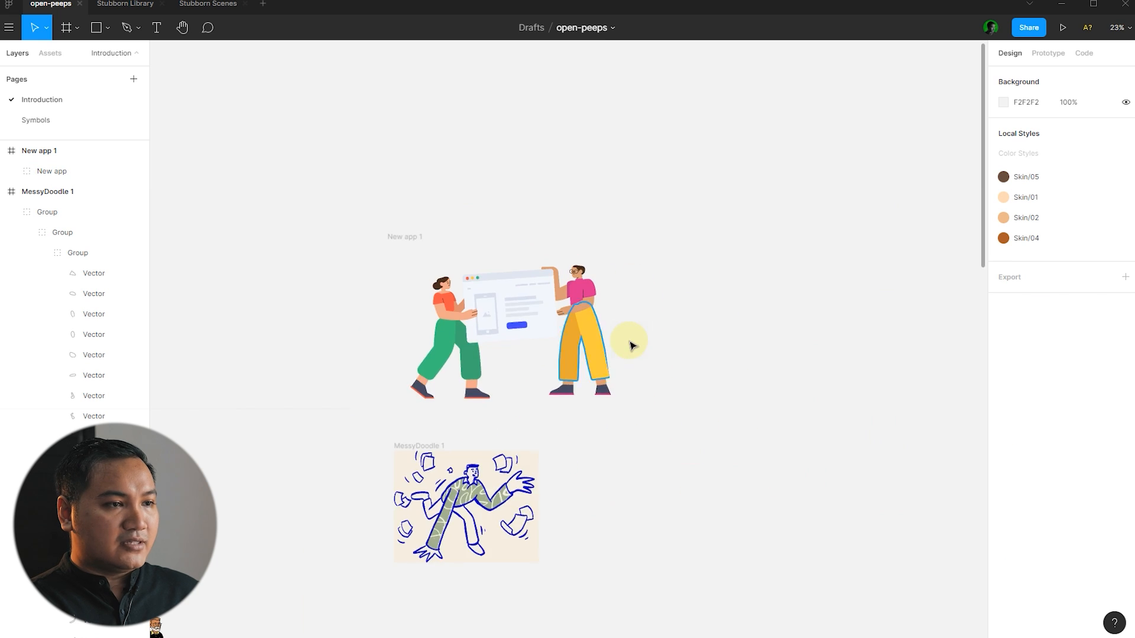
- Show all selection colors of the New app artwork and change the pink DE3190 to green 34DE31
{"action": "scroll", "coordinate": [613, 332], "scroll_direction": "up", "scroll_amount": 3}
{"action": "left_click", "coordinate": [526, 318]}
{"action": "scroll", "coordinate": [1086, 587], "scroll_direction": "down", "scroll_amount": 1}
{"action": "left_click", "coordinate": [1062, 537]}
{"action": "scroll", "coordinate": [1073, 505], "scroll_direction": "down", "scroll_amount": 6}
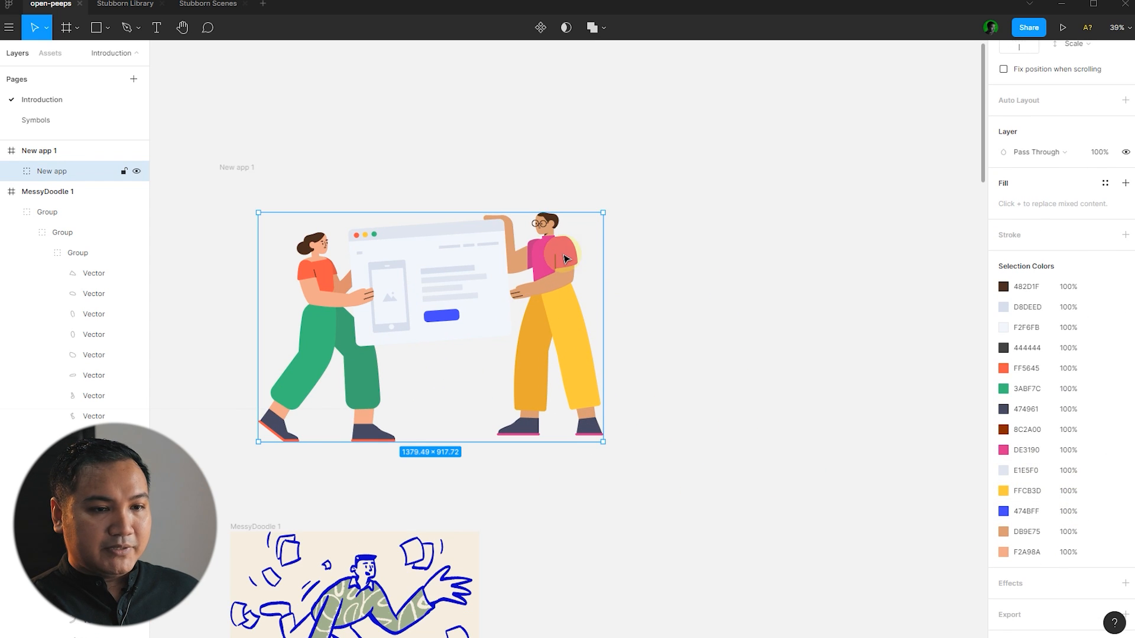
{"action": "left_click", "coordinate": [1003, 450]}
{"action": "left_click_drag", "start_coordinate": [885, 500], "coordinate": [907, 500]}
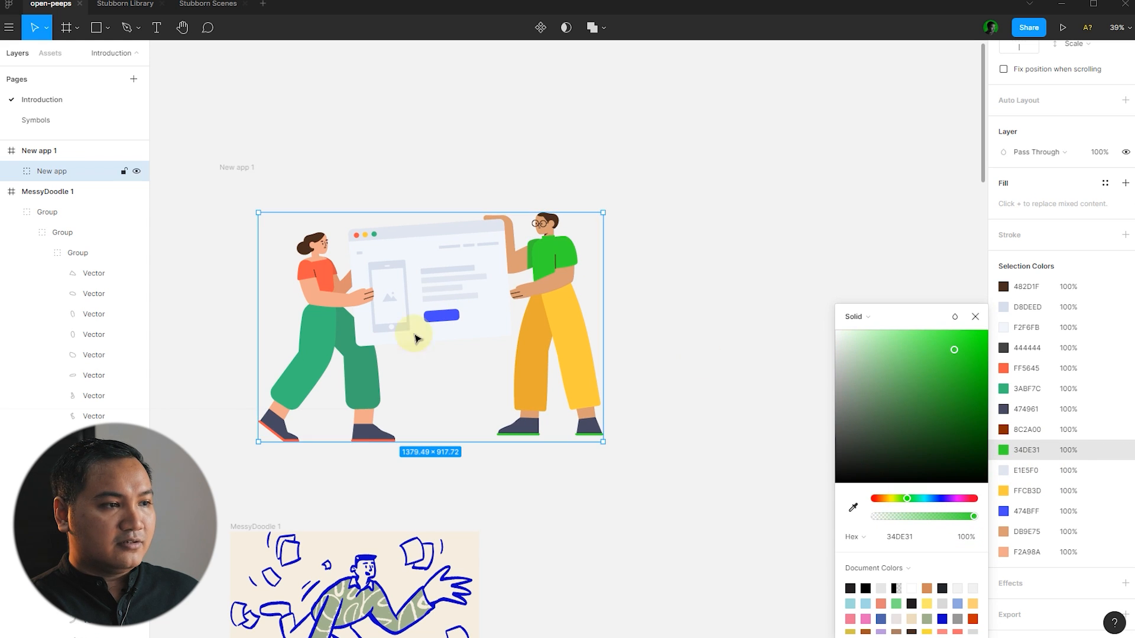
- Darken the 3ABF7C green of the woman's trousers in the New app artwork and deselect it
{"action": "left_click", "coordinate": [1005, 390]}
{"action": "left_click_drag", "start_coordinate": [934, 403], "coordinate": [968, 385]}
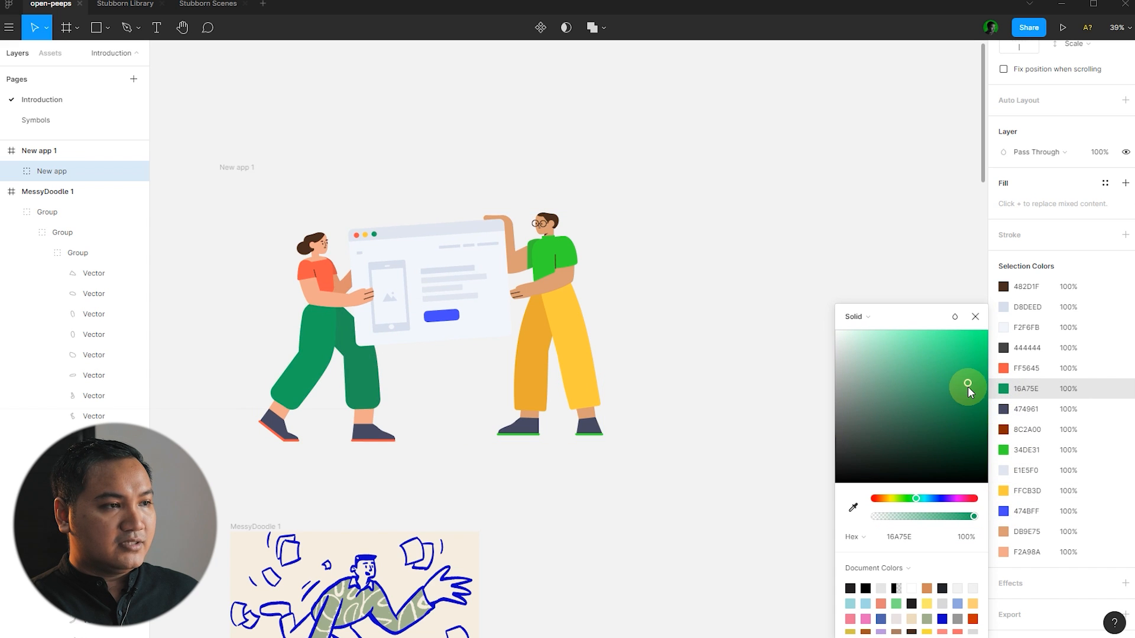
{"action": "left_click", "coordinate": [909, 272]}
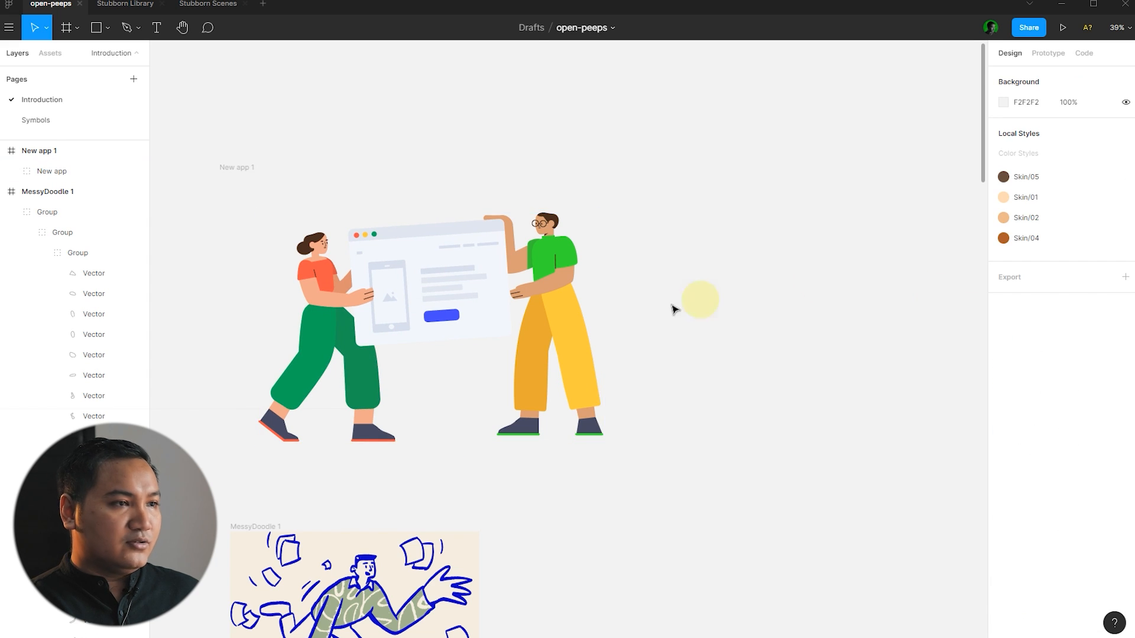
- Select the woman's Mouth vector inside the New app groups and enlarge it to about 24 × 9
{"action": "scroll", "coordinate": [426, 324], "scroll_direction": "up", "scroll_amount": 5}
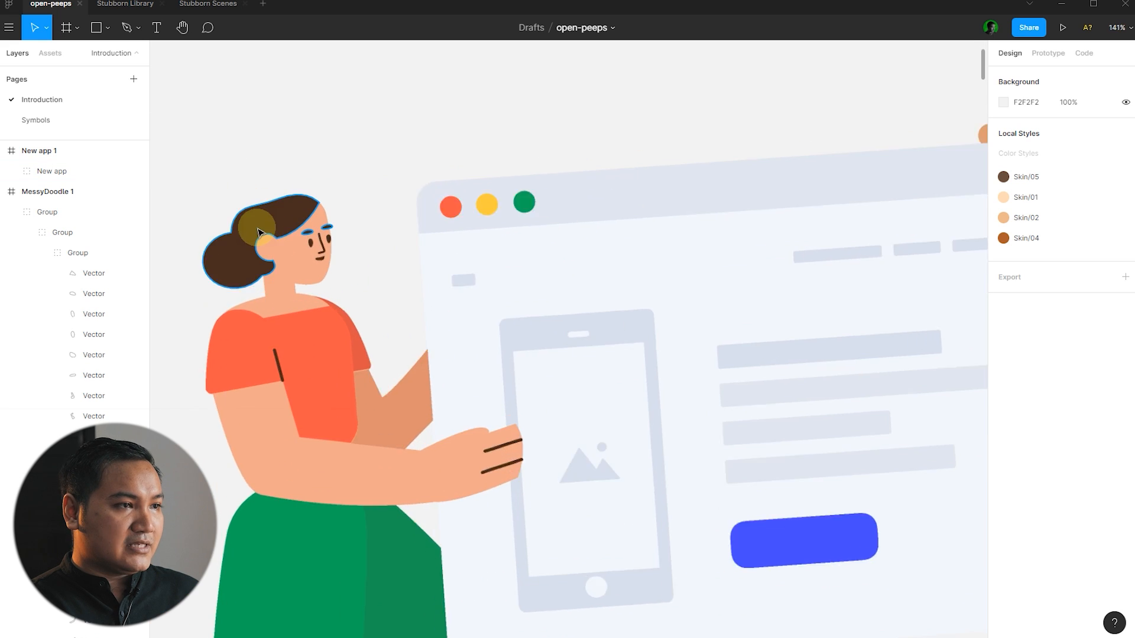
{"action": "scroll", "coordinate": [281, 245], "scroll_direction": "up", "scroll_amount": 8}
{"action": "double_click", "coordinate": [400, 274]}
{"action": "double_click", "coordinate": [403, 276]}
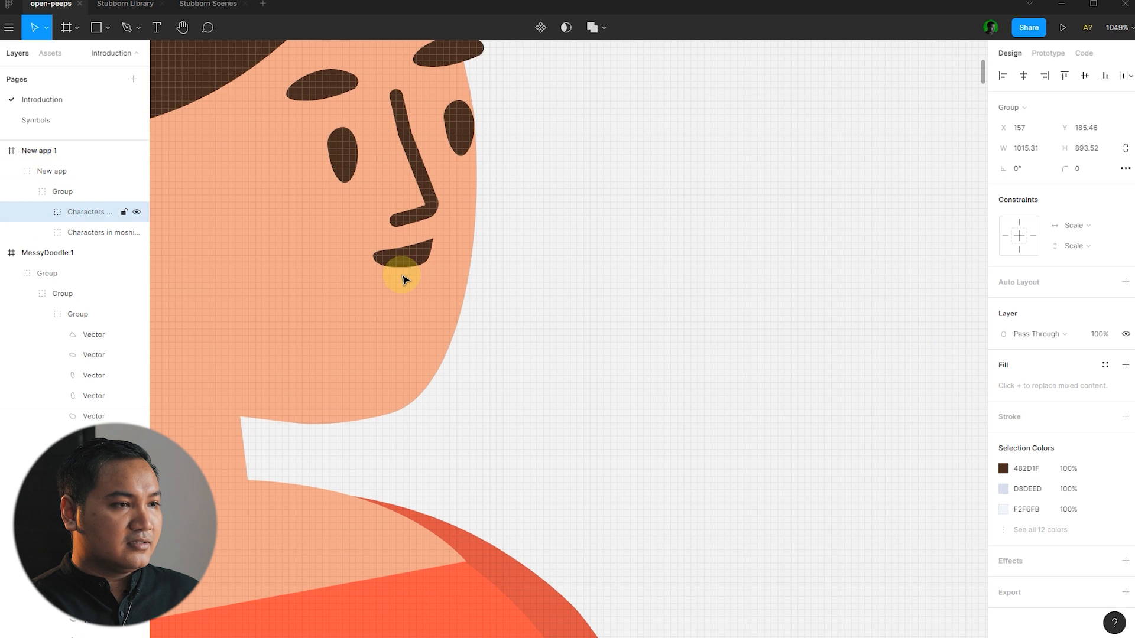
{"action": "double_click", "coordinate": [404, 277]}
{"action": "double_click", "coordinate": [408, 269]}
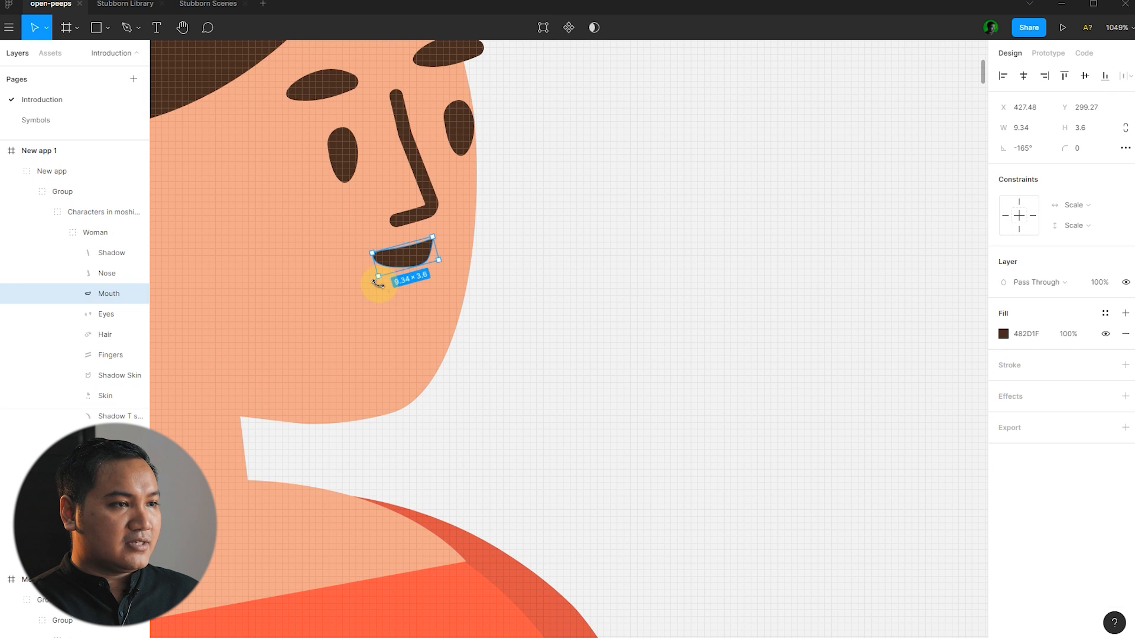
{"action": "mouse_move", "coordinate": [380, 279]}
{"action": "left_mouse_down"}
{"action": "mouse_move", "coordinate": [329, 325]}
{"action": "mouse_move", "coordinate": [388, 289]}
{"action": "left_mouse_up"}
{"action": "scroll", "coordinate": [385, 286], "scroll_direction": "down", "scroll_amount": 10}
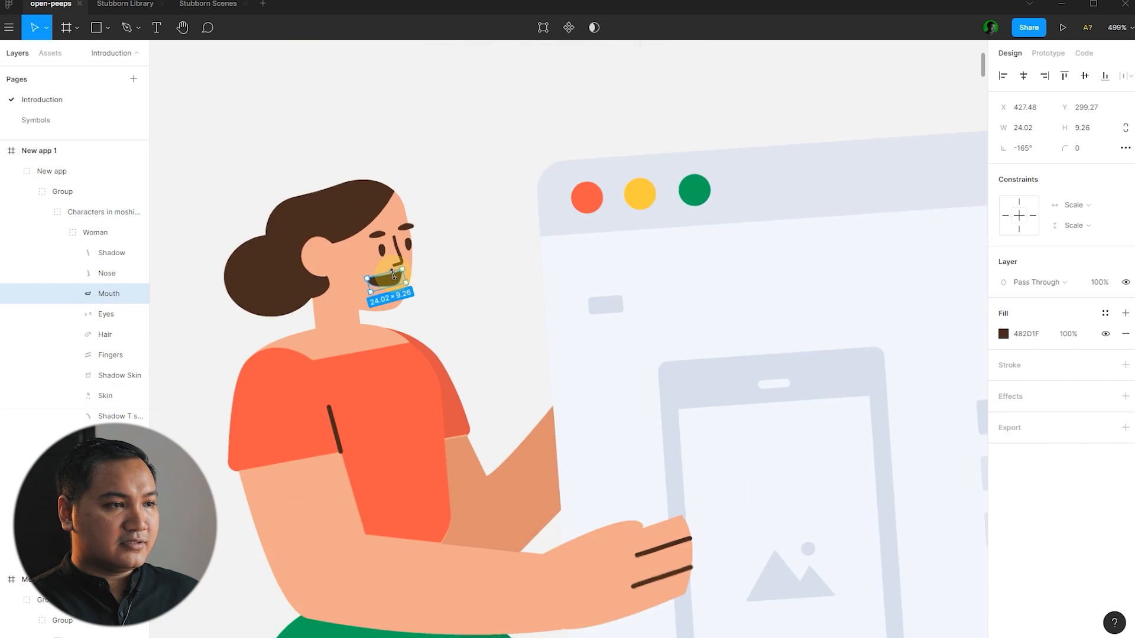
{"action": "scroll", "coordinate": [395, 277], "scroll_direction": "down", "scroll_amount": 4}
{"action": "left_click", "coordinate": [357, 211]}
{"action": "scroll", "coordinate": [357, 211], "scroll_direction": "down", "scroll_amount": 1}
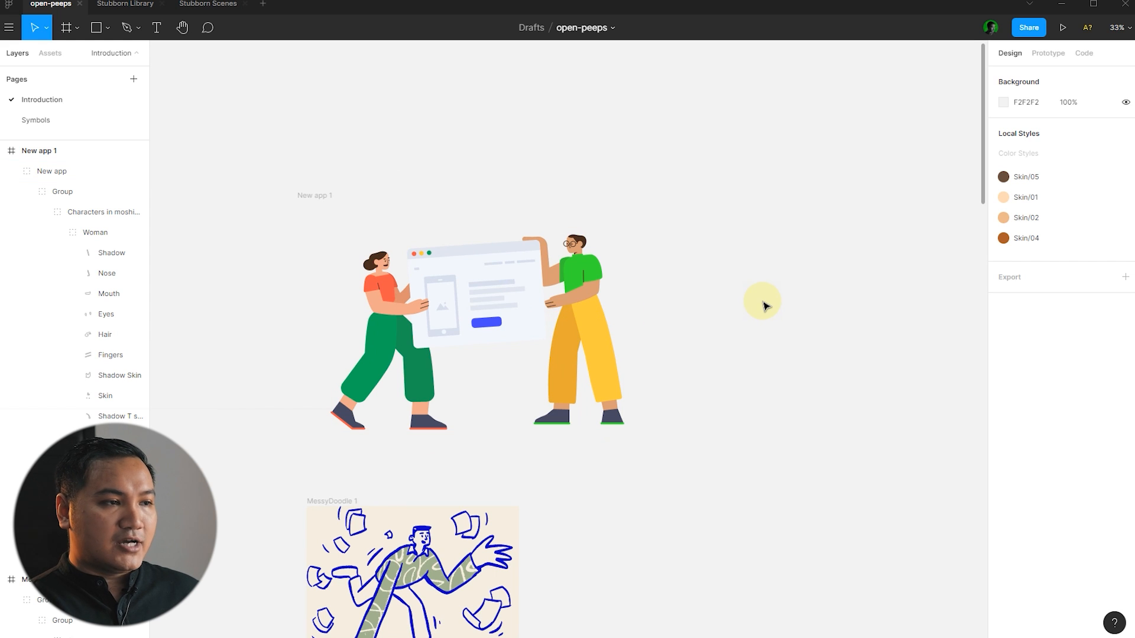
{"action": "left_click", "coordinate": [528, 322]}
{"action": "left_click", "coordinate": [774, 298]}
{"action": "scroll", "coordinate": [775, 297], "scroll_direction": "down", "scroll_amount": 1}
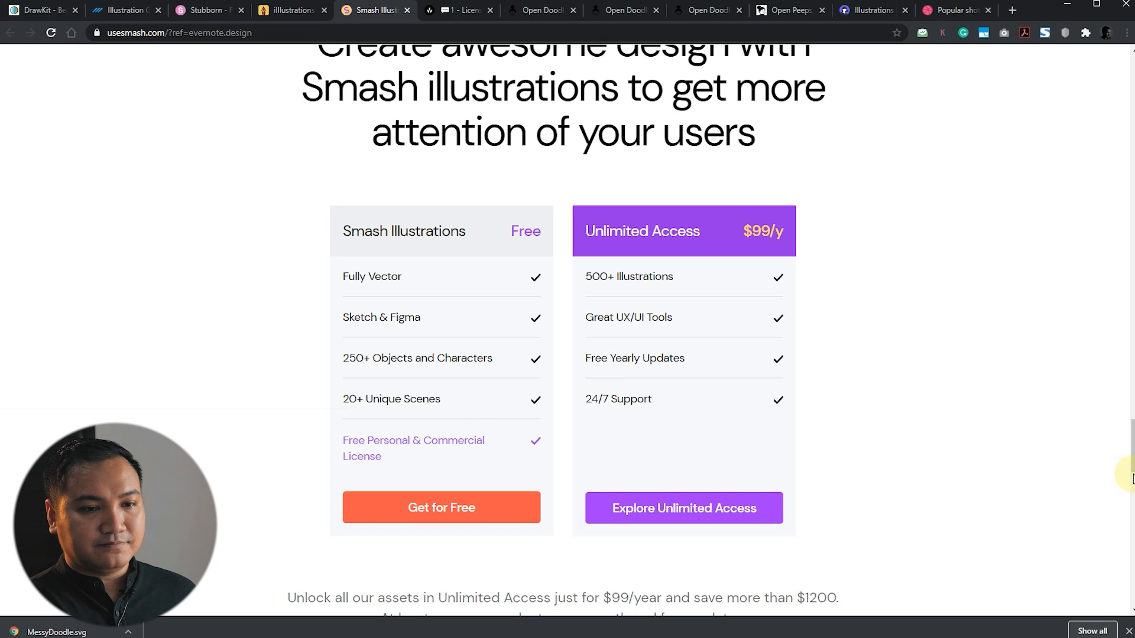
- Switch to the browser, open the illlustrations.co page and review its download formats and usage terms
{"action": "left_click_drag", "start_coordinate": [1133, 454], "coordinate": [1087, 83]}
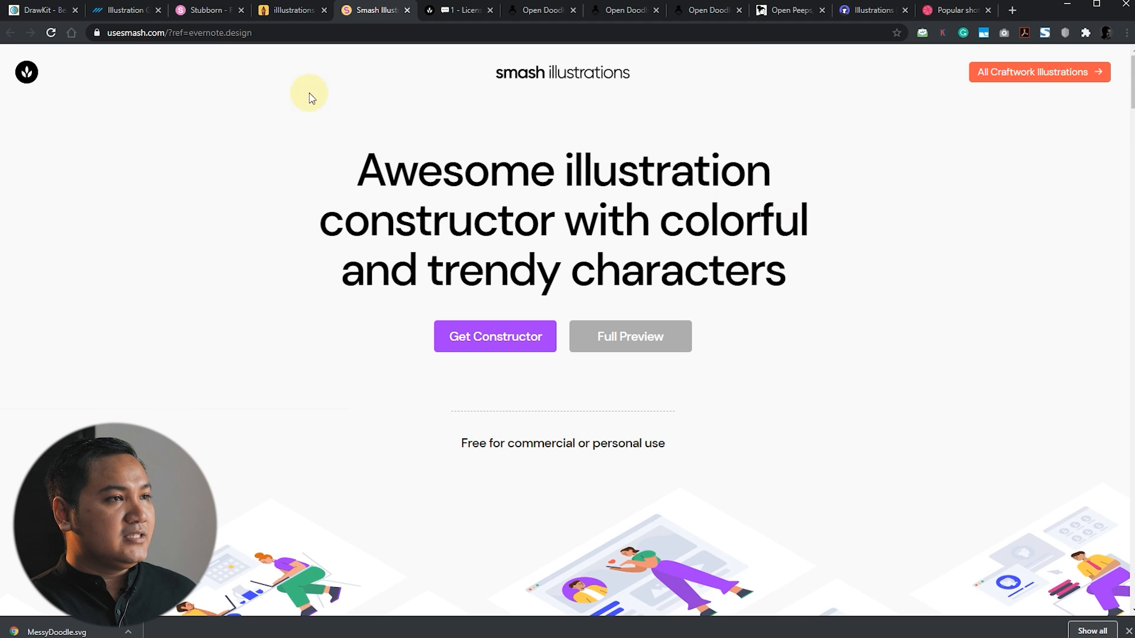
{"action": "left_click", "coordinate": [296, 10]}
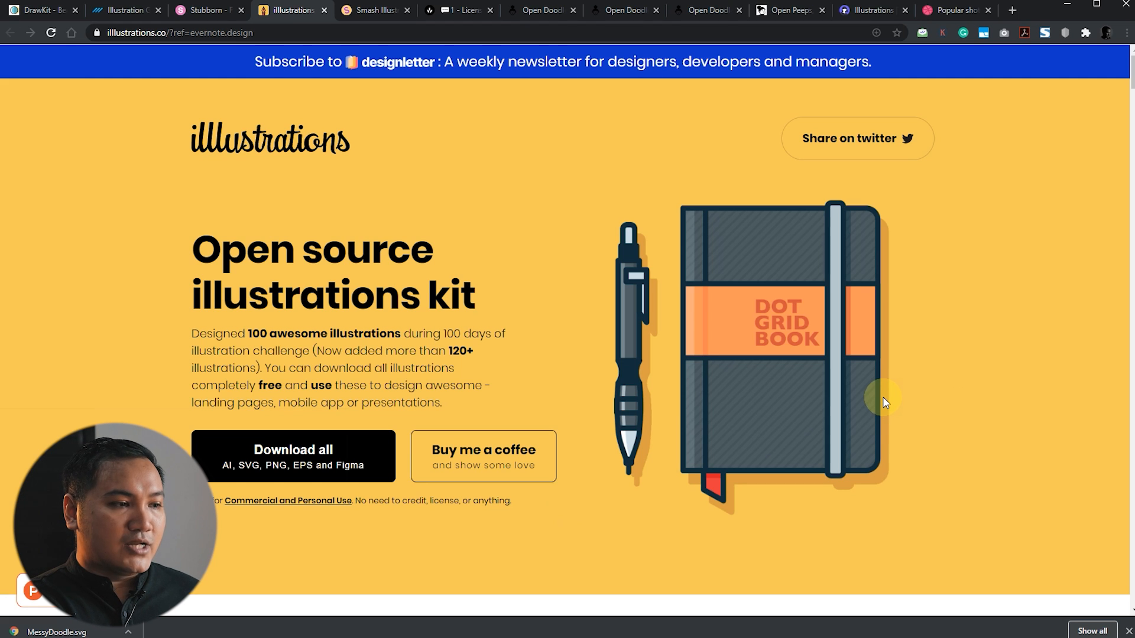
{"action": "scroll", "coordinate": [881, 396], "scroll_direction": "down", "scroll_amount": 1}
{"action": "scroll", "coordinate": [595, 324], "scroll_direction": "down", "scroll_amount": 4}
{"action": "mouse_move", "coordinate": [337, 144]}
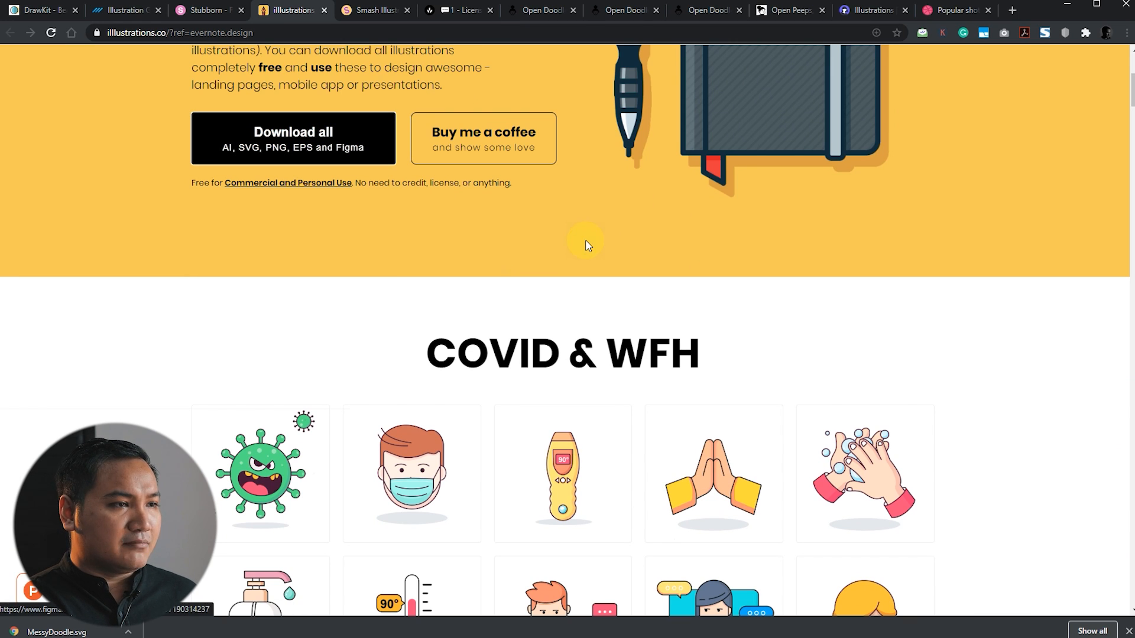
- Download the 125: Wash Hand illustration from the COVID & WFH set as SVG
{"action": "scroll", "coordinate": [1047, 371], "scroll_direction": "down", "scroll_amount": 5}
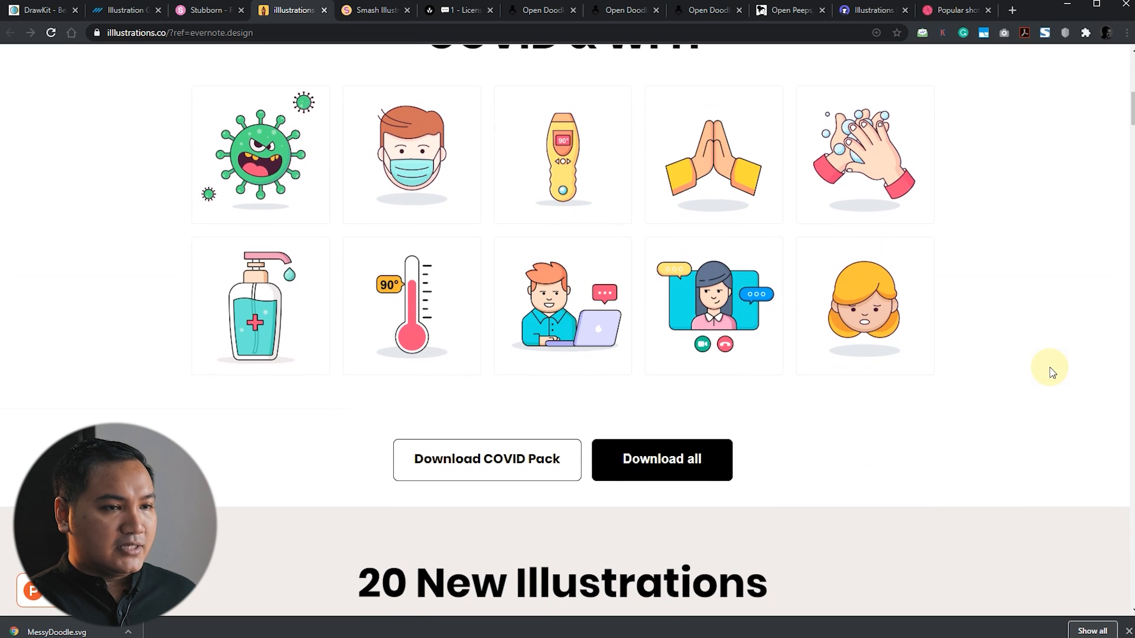
{"action": "scroll", "coordinate": [1047, 370], "scroll_direction": "up", "scroll_amount": 1}
{"action": "mouse_move", "coordinate": [851, 269]}
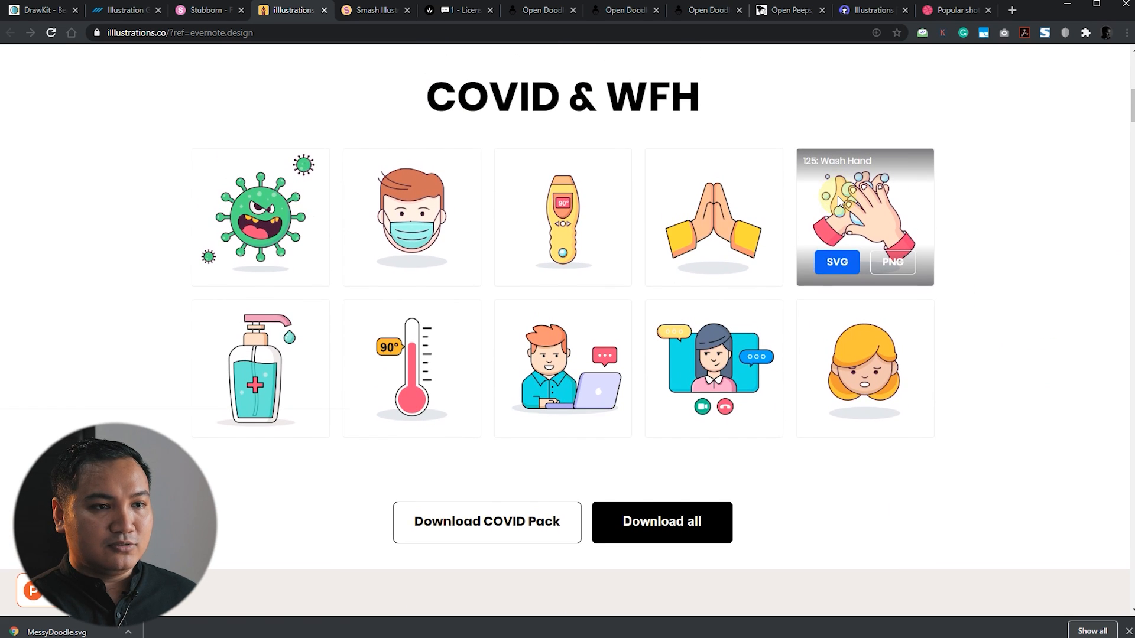
{"action": "left_click", "coordinate": [843, 276]}
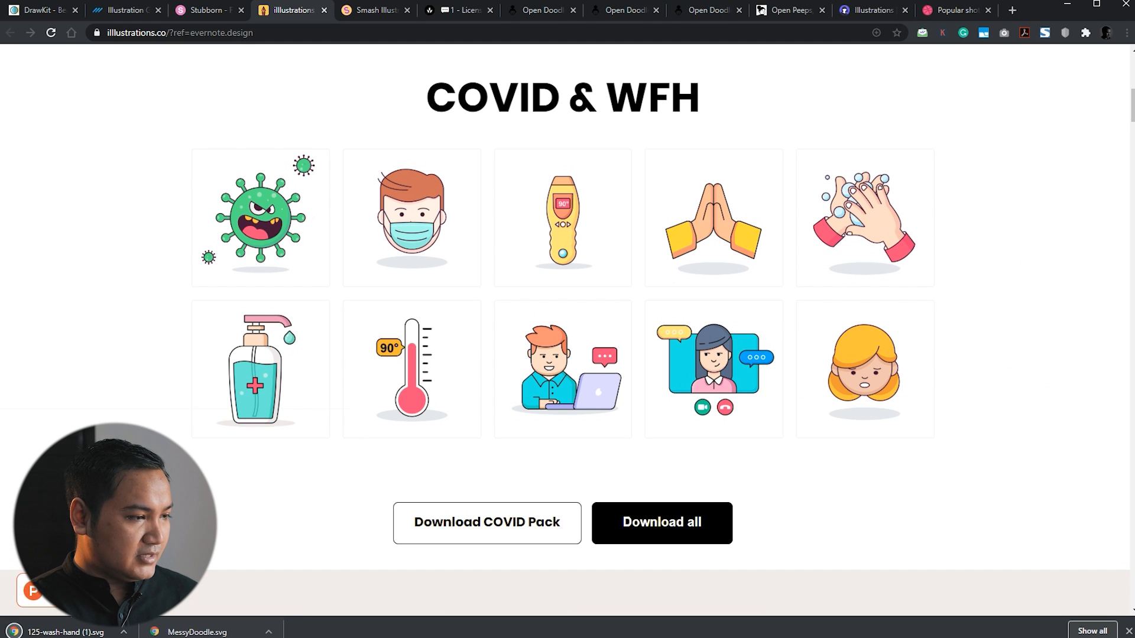
- Examine the 20 New Illustrations, Explore all and #100daysChallenge sections, and return to the COVID & WFH set
{"action": "scroll", "coordinate": [1016, 355], "scroll_direction": "down", "scroll_amount": 1}
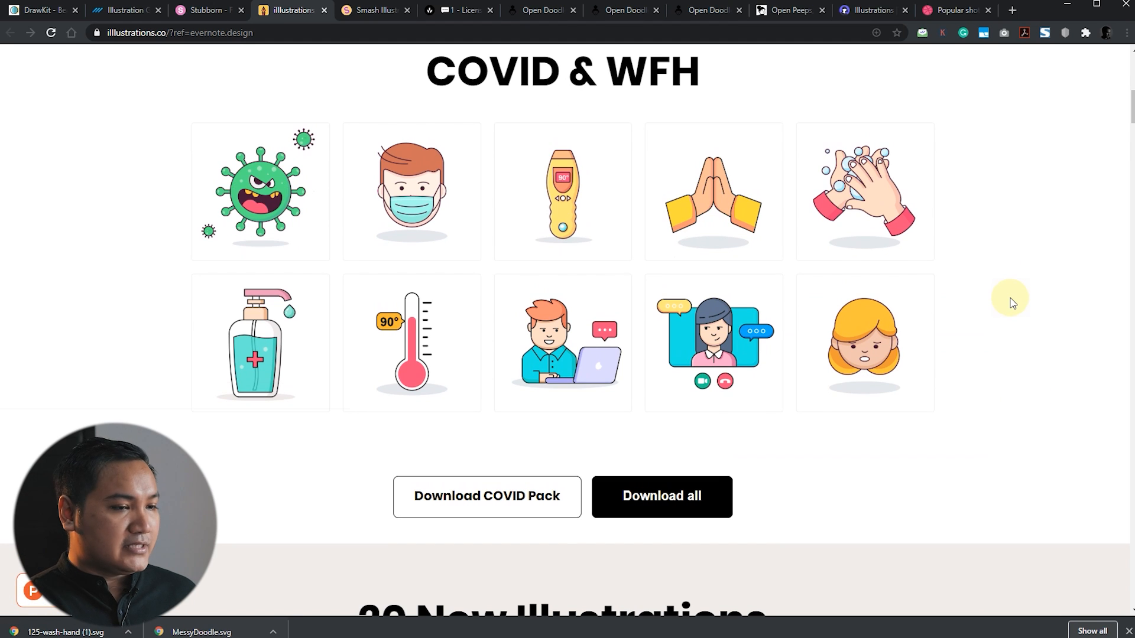
{"action": "scroll", "coordinate": [1011, 303], "scroll_direction": "down", "scroll_amount": 7}
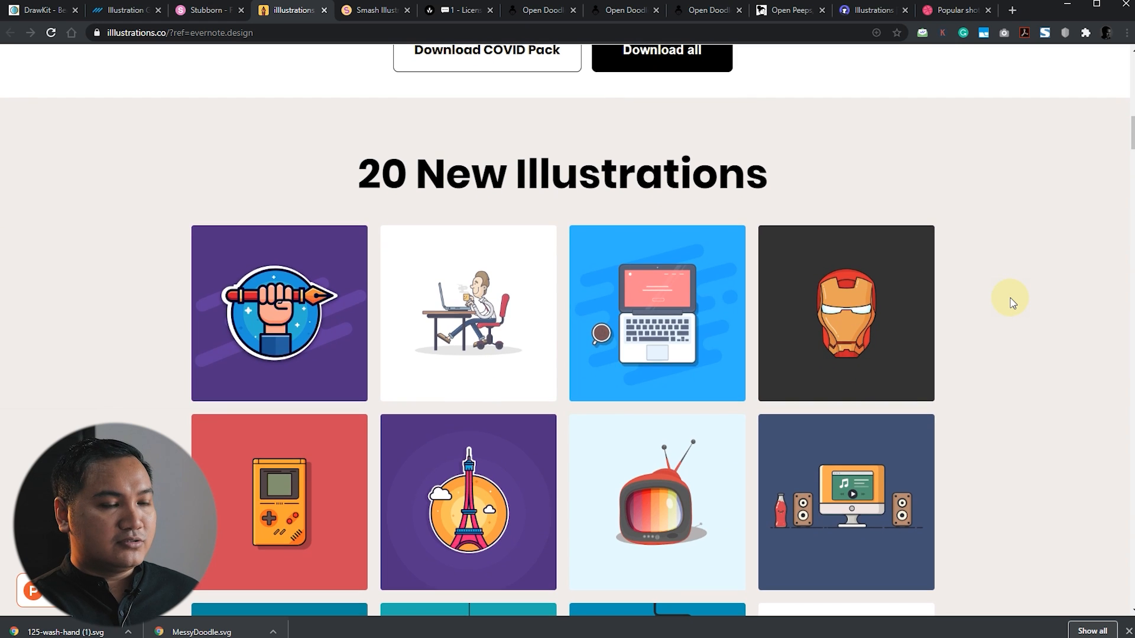
{"action": "scroll", "coordinate": [1010, 301], "scroll_direction": "down", "scroll_amount": 14}
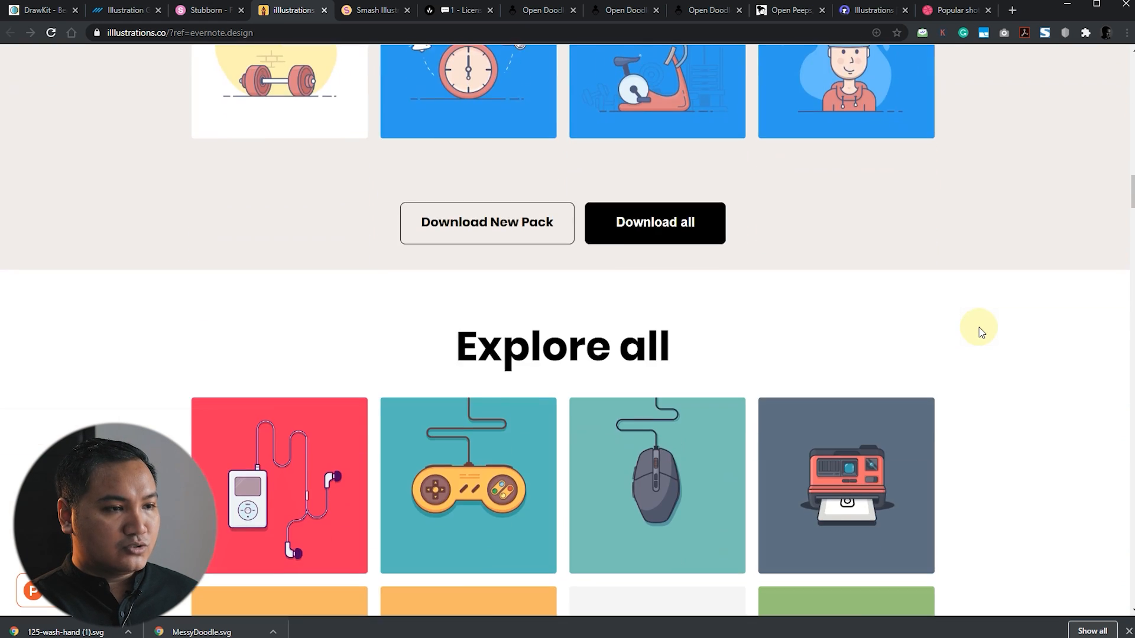
{"action": "scroll", "coordinate": [979, 330], "scroll_direction": "down", "scroll_amount": 4}
{"action": "scroll", "coordinate": [768, 301], "scroll_direction": "down", "scroll_amount": 6}
{"action": "scroll", "coordinate": [989, 290], "scroll_direction": "down", "scroll_amount": 20}
{"action": "scroll", "coordinate": [988, 290], "scroll_direction": "down", "scroll_amount": 20}
{"action": "scroll", "coordinate": [996, 435], "scroll_direction": "down", "scroll_amount": 20}
{"action": "scroll", "coordinate": [1003, 465], "scroll_direction": "down", "scroll_amount": 5}
{"action": "scroll", "coordinate": [1004, 464], "scroll_direction": "up", "scroll_amount": 6}
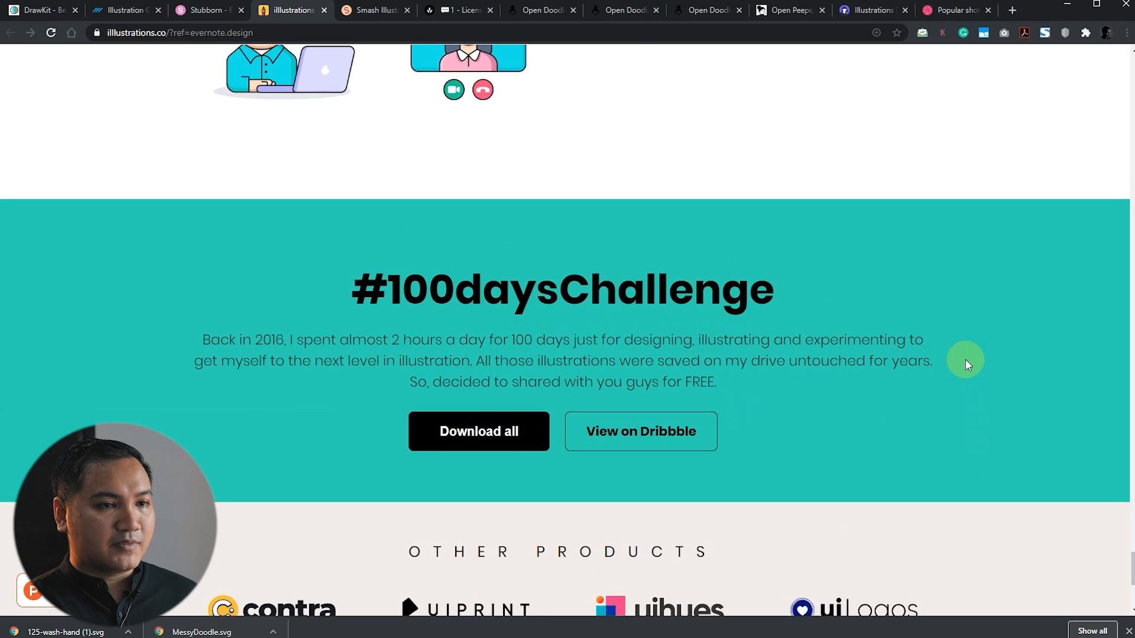
{"action": "scroll", "coordinate": [966, 364], "scroll_direction": "up", "scroll_amount": 5}
{"action": "left_click_drag", "start_coordinate": [1132, 560], "coordinate": [1074, 132]}
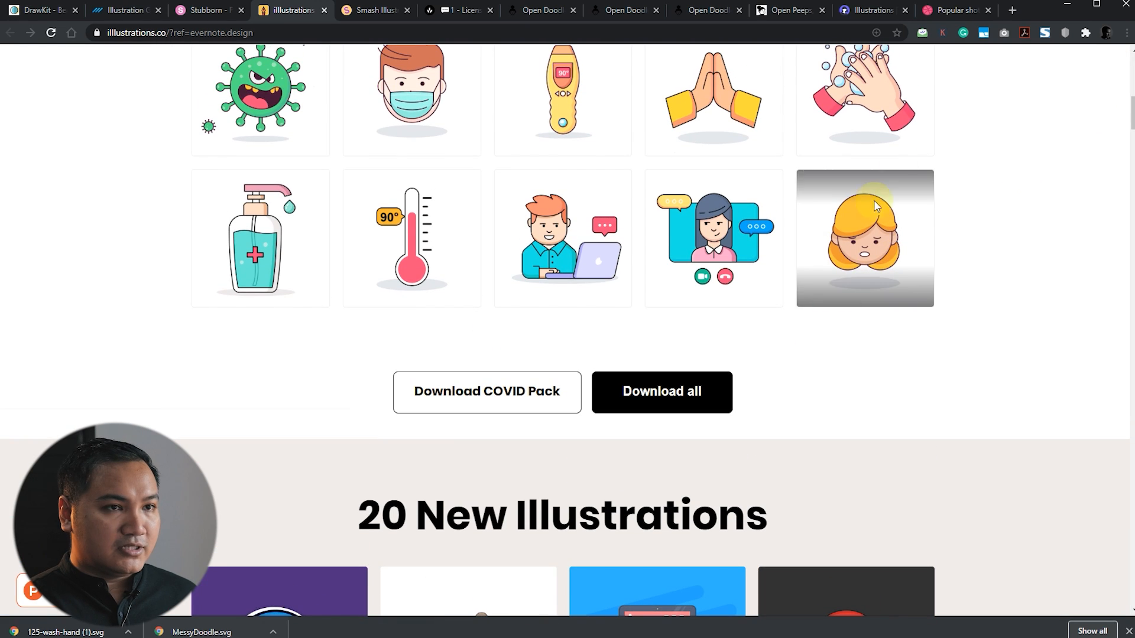
{"action": "scroll", "coordinate": [980, 177], "scroll_direction": "up", "scroll_amount": 3}
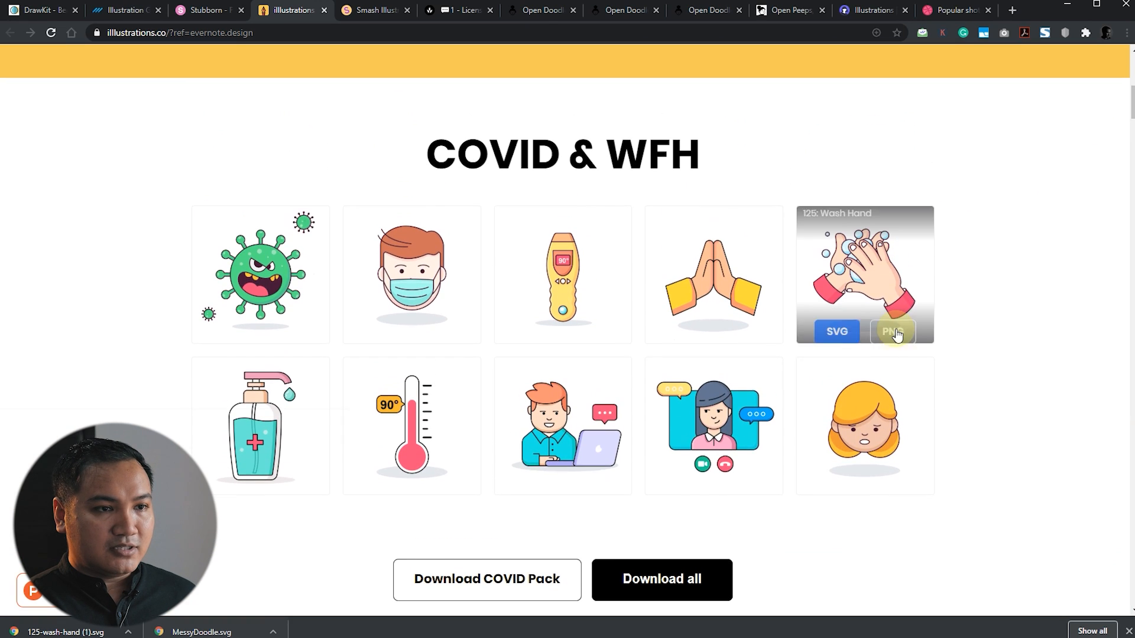
- Download the Wash Hand illustration as SVG, switch to Figma, and import it onto the open-peeps canvas
{"action": "left_click", "coordinate": [842, 332]}
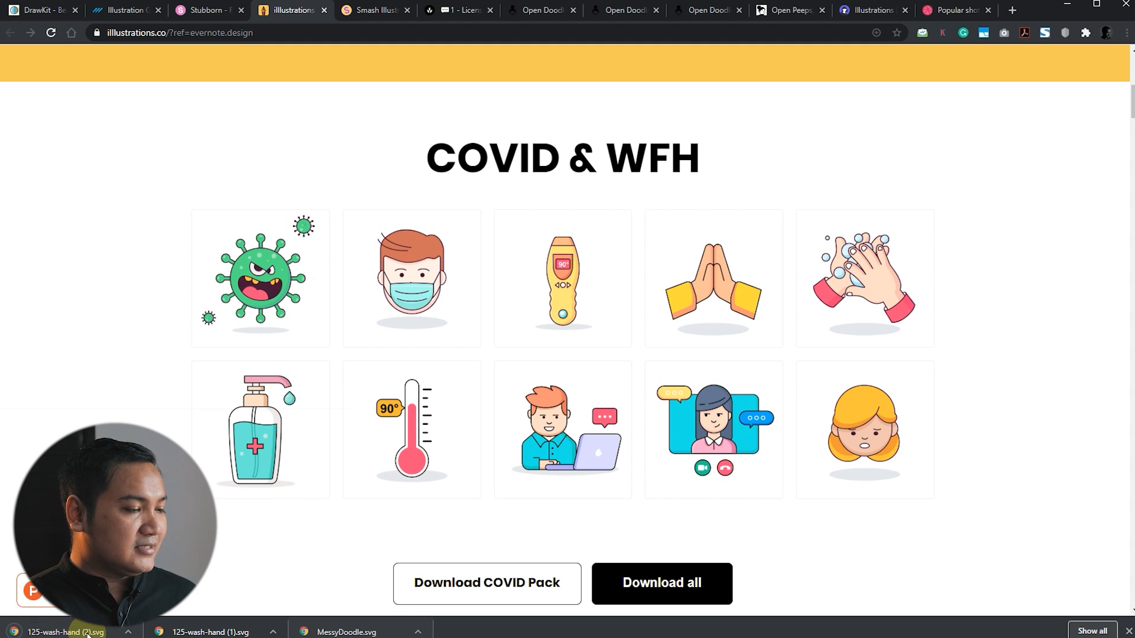
{"action": "key", "text": "alt+Tab"}
{"action": "left_click_drag", "start_coordinate": [696, 423], "coordinate": [708, 430]}
{"action": "left_click", "coordinate": [675, 286]}
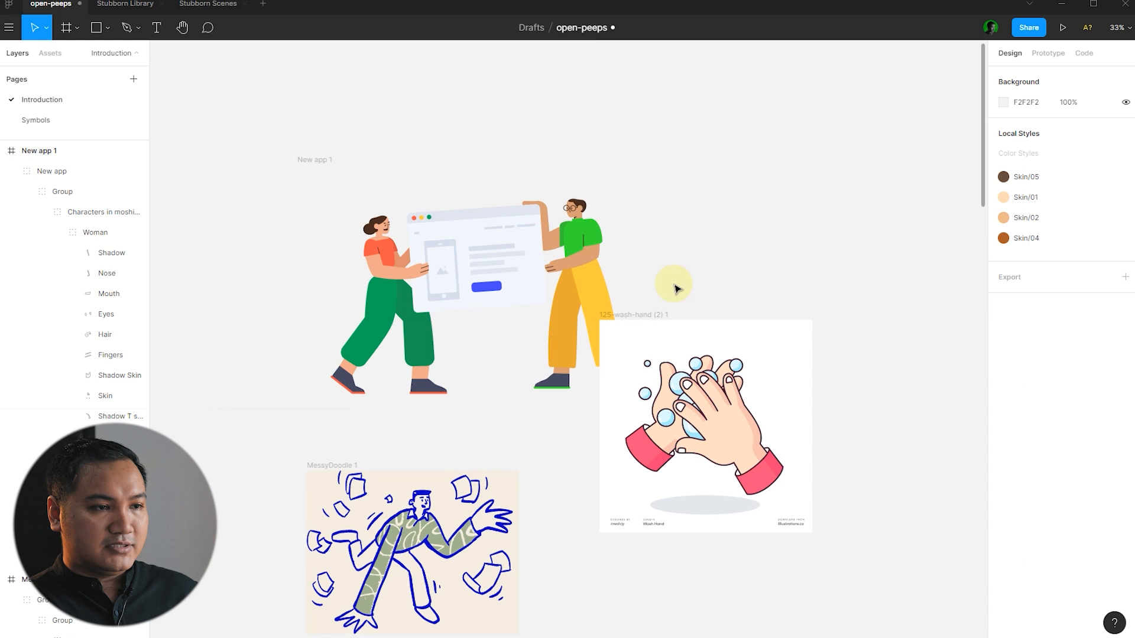
- Move the wash-hand frame down into the empty space beside the MessyDoodle frame
{"action": "left_click_drag", "start_coordinate": [651, 323], "coordinate": [653, 537]}
{"action": "scroll", "coordinate": [588, 431], "scroll_direction": "down", "scroll_amount": 5}
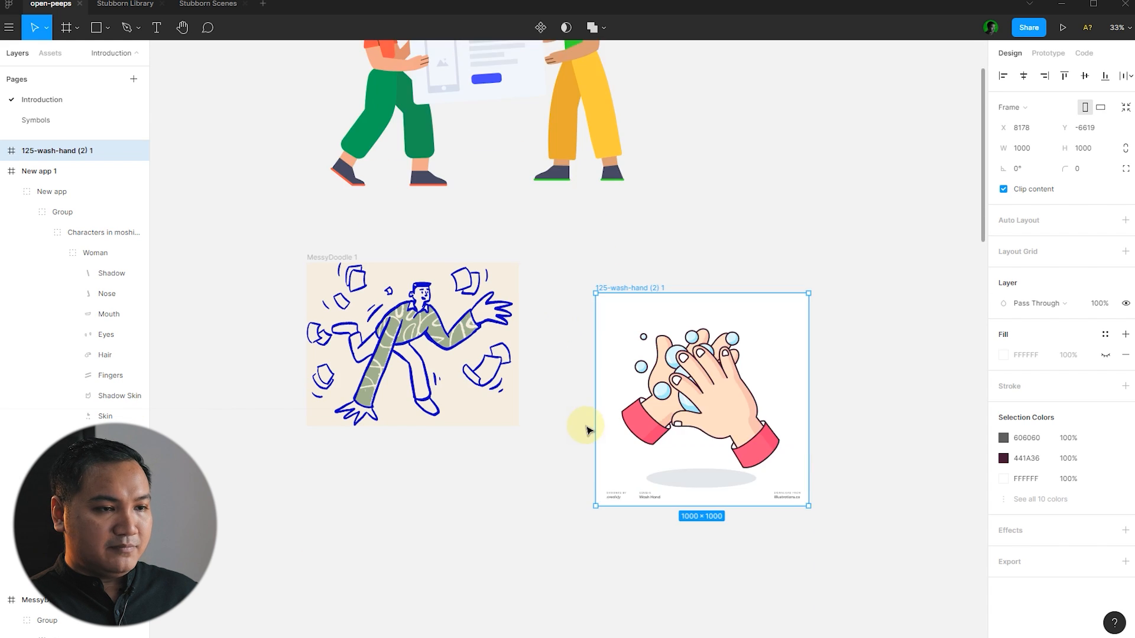
{"action": "left_click", "coordinate": [887, 394]}
- Select the whole wash-hand frame, expand its selection colors, and change F44275 to blue 4289F4
{"action": "scroll", "coordinate": [864, 213], "scroll_direction": "up", "scroll_amount": 4}
{"action": "left_click", "coordinate": [629, 302]}
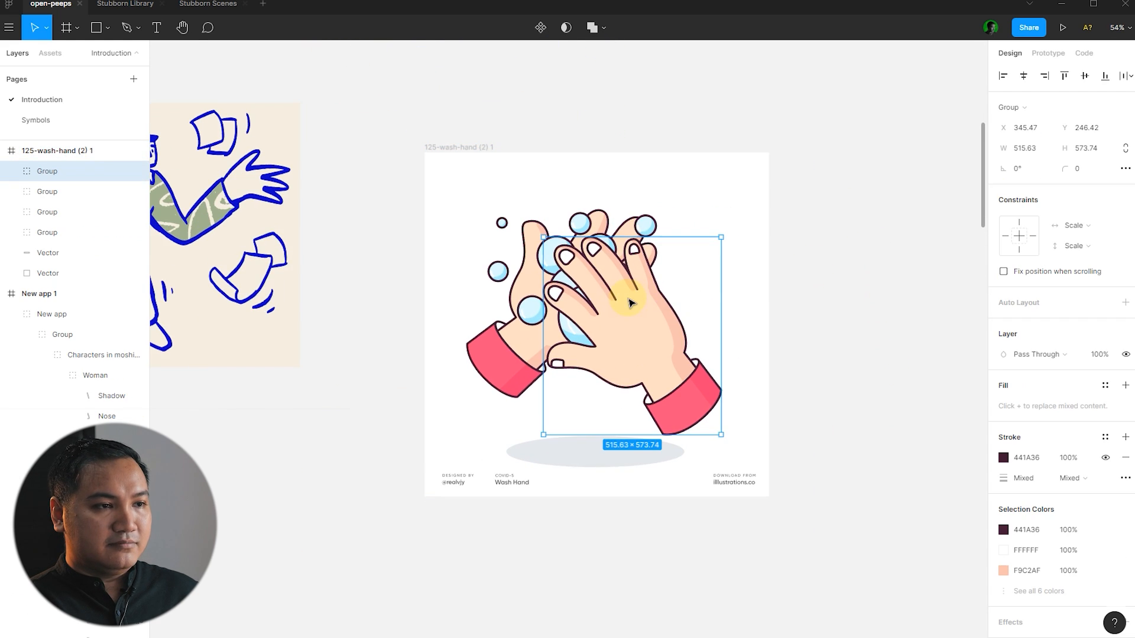
{"action": "key", "text": "Escape"}
{"action": "left_click", "coordinate": [493, 147]}
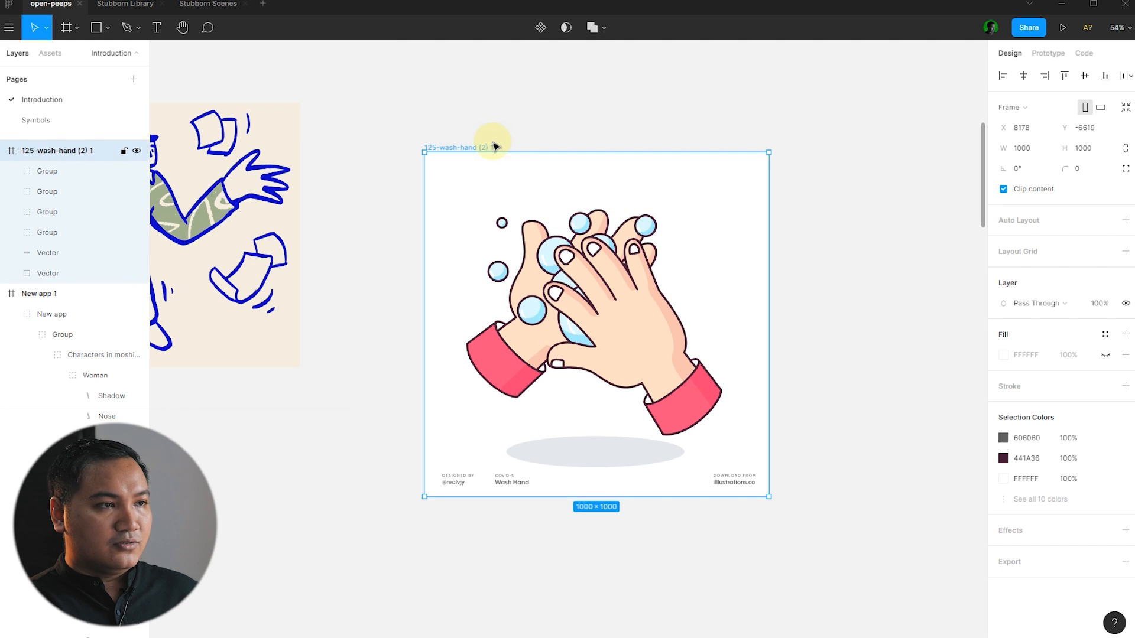
{"action": "left_click", "coordinate": [1028, 499]}
{"action": "scroll", "coordinate": [1027, 500], "scroll_direction": "down", "scroll_amount": 2}
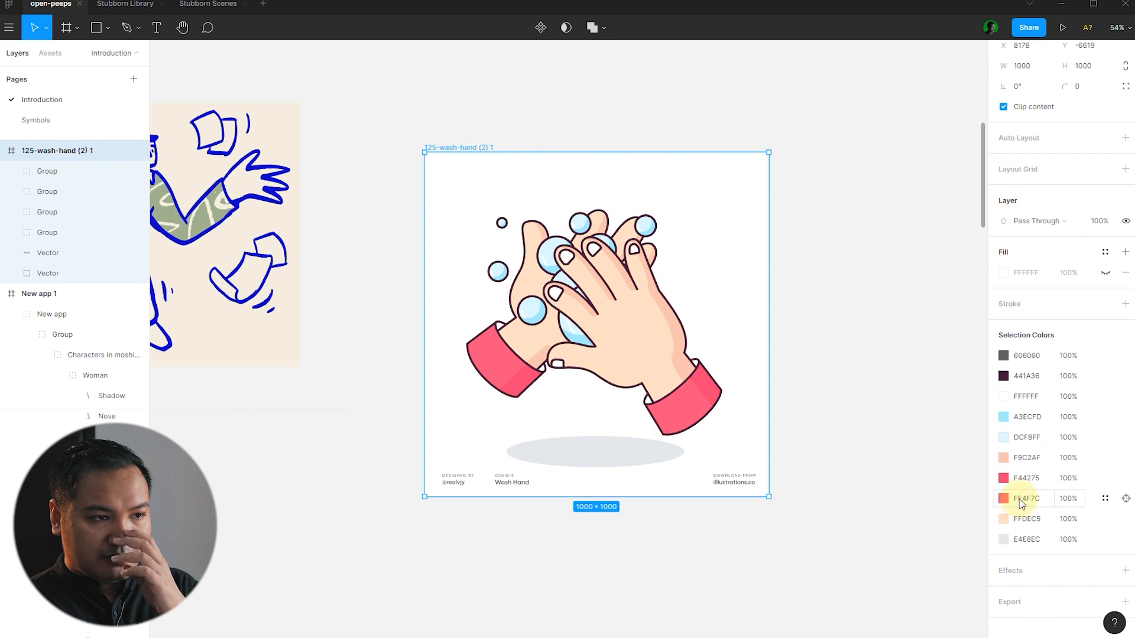
{"action": "left_click", "coordinate": [1004, 477]}
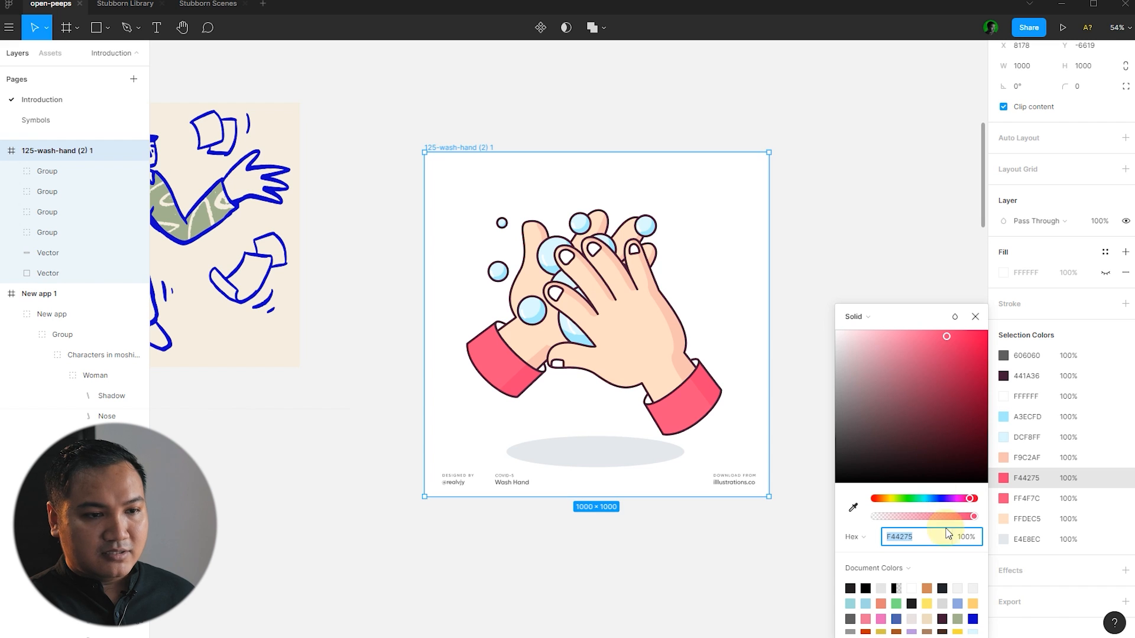
{"action": "left_click_drag", "start_coordinate": [944, 505], "coordinate": [932, 500]}
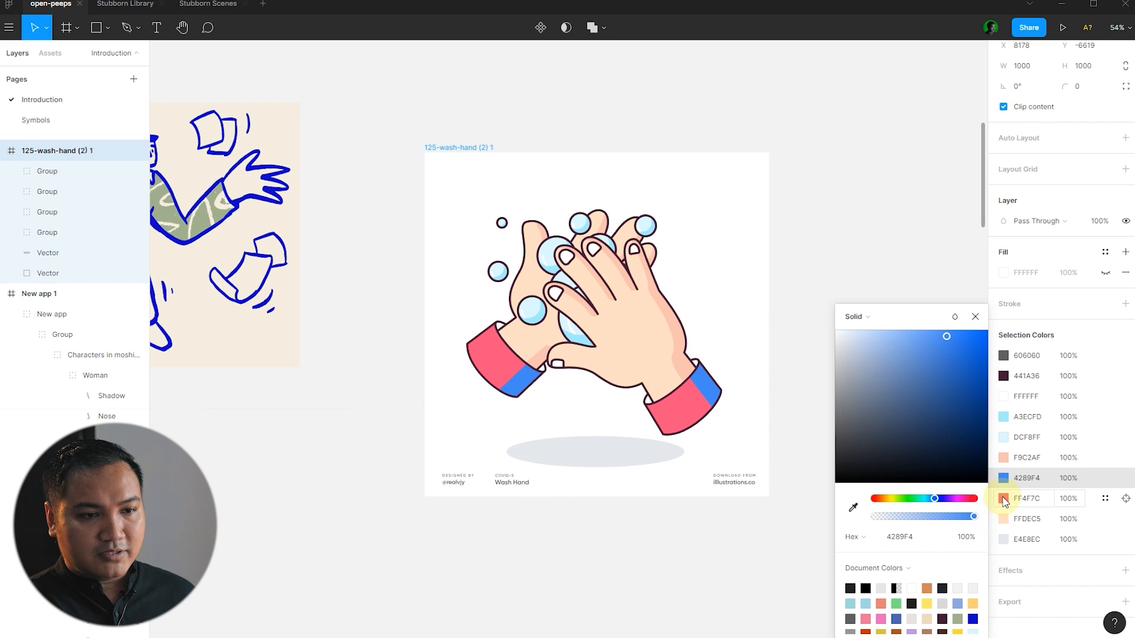
- Change the wash-hand frame's sleeve color FF4F7C to light blue 21CAEF and deselect the frame
{"action": "left_click", "coordinate": [1003, 498]}
{"action": "left_click", "coordinate": [927, 499]}
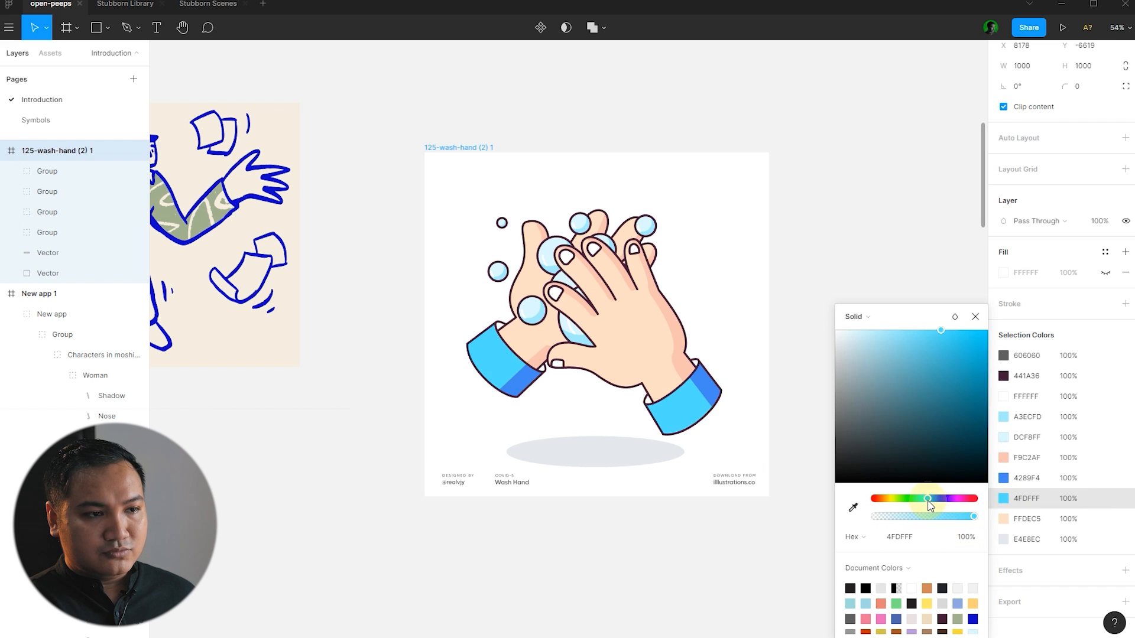
{"action": "left_click_drag", "start_coordinate": [945, 374], "coordinate": [969, 345]}
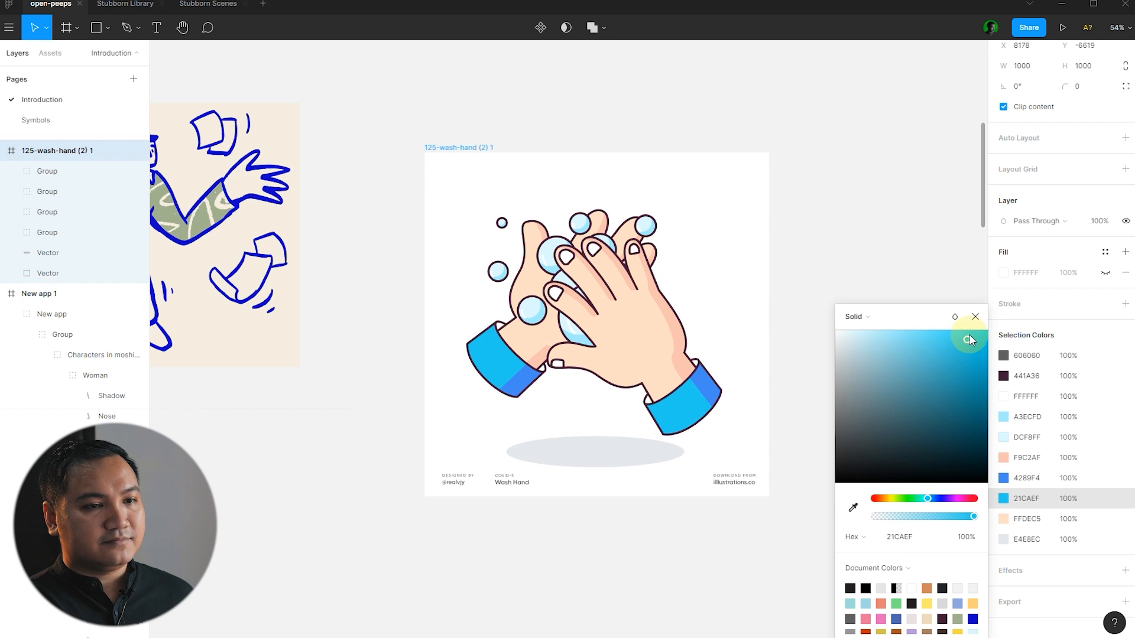
{"action": "left_click", "coordinate": [881, 325]}
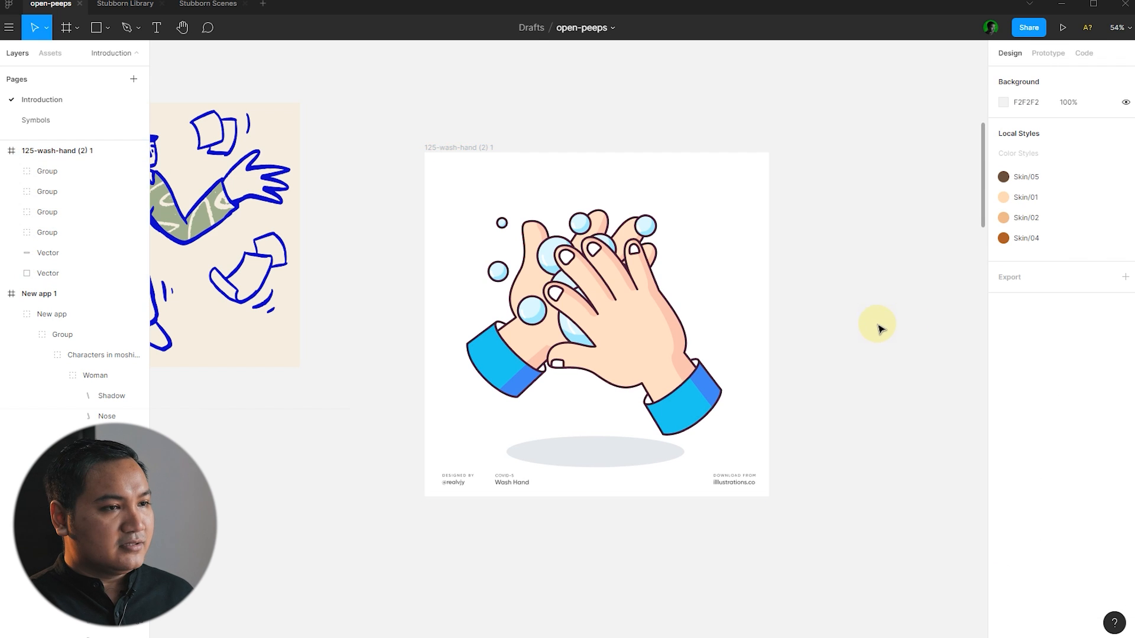
- Enlarge the smallest bubble above the thumb to about 224.8 × 224.8, keeping it centered, and deselect it
{"action": "scroll", "coordinate": [508, 237], "scroll_direction": "up", "scroll_amount": 10}
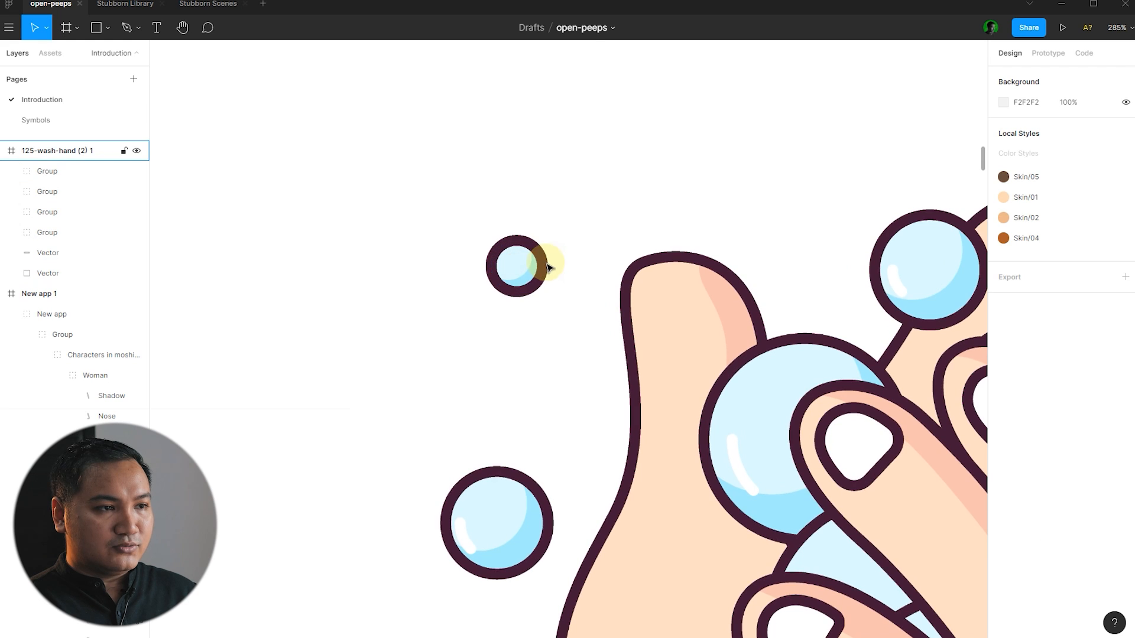
{"action": "left_click", "coordinate": [548, 267]}
{"action": "double_click", "coordinate": [549, 267]}
{"action": "scroll", "coordinate": [558, 269], "scroll_direction": "up", "scroll_amount": 4}
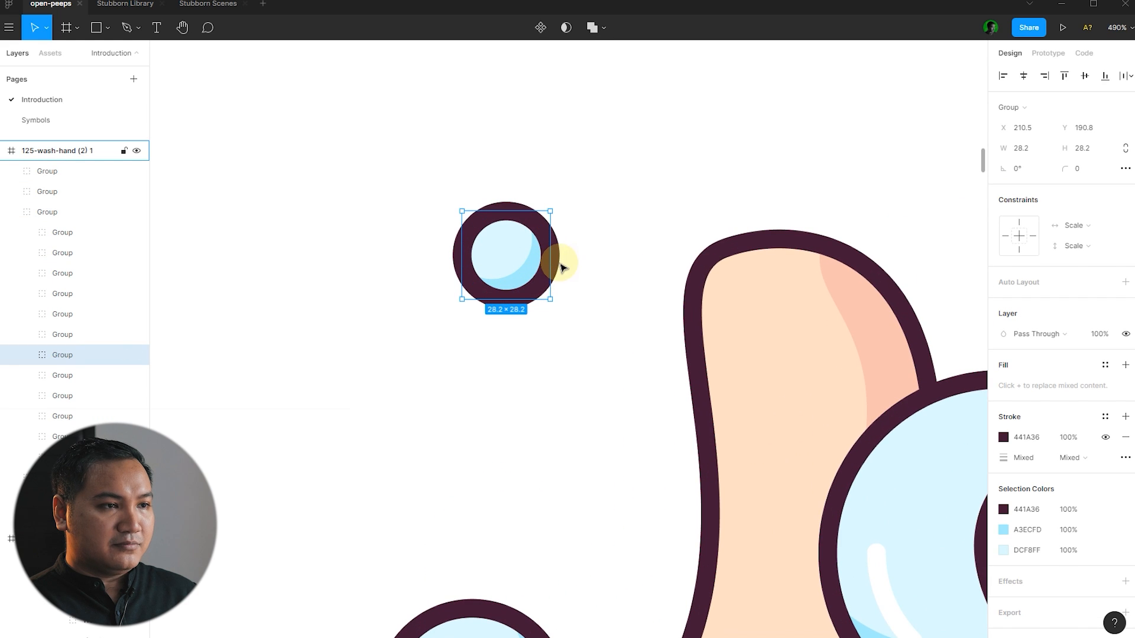
{"action": "left_click_drag", "start_coordinate": [552, 299], "coordinate": [854, 422]}
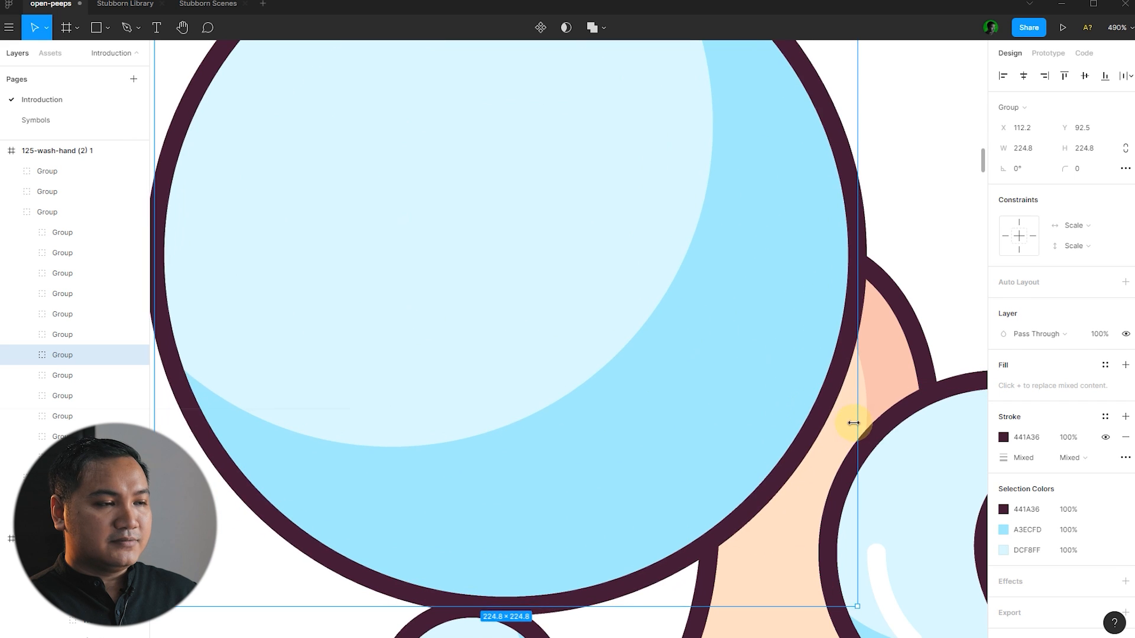
{"action": "scroll", "coordinate": [452, 322], "scroll_direction": "down", "scroll_amount": 10}
{"action": "left_click", "coordinate": [825, 344]}
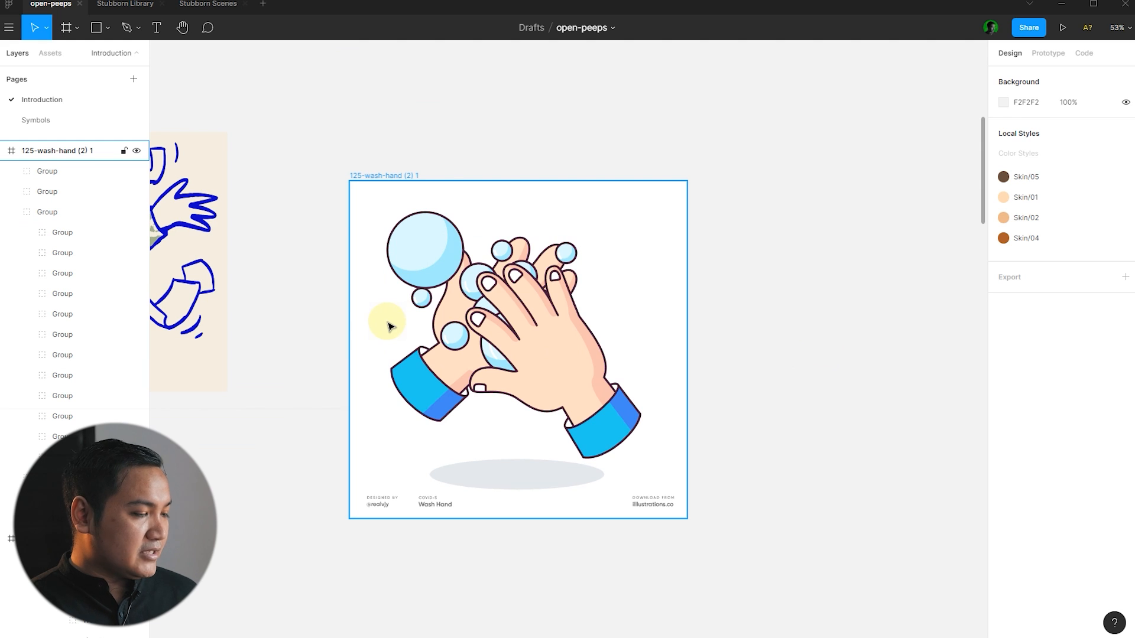
- Switch to Chrome, return to the start of the illlustrations page, and bring up the Stubborn Generator site
{"action": "key", "text": "alt+Tab"}
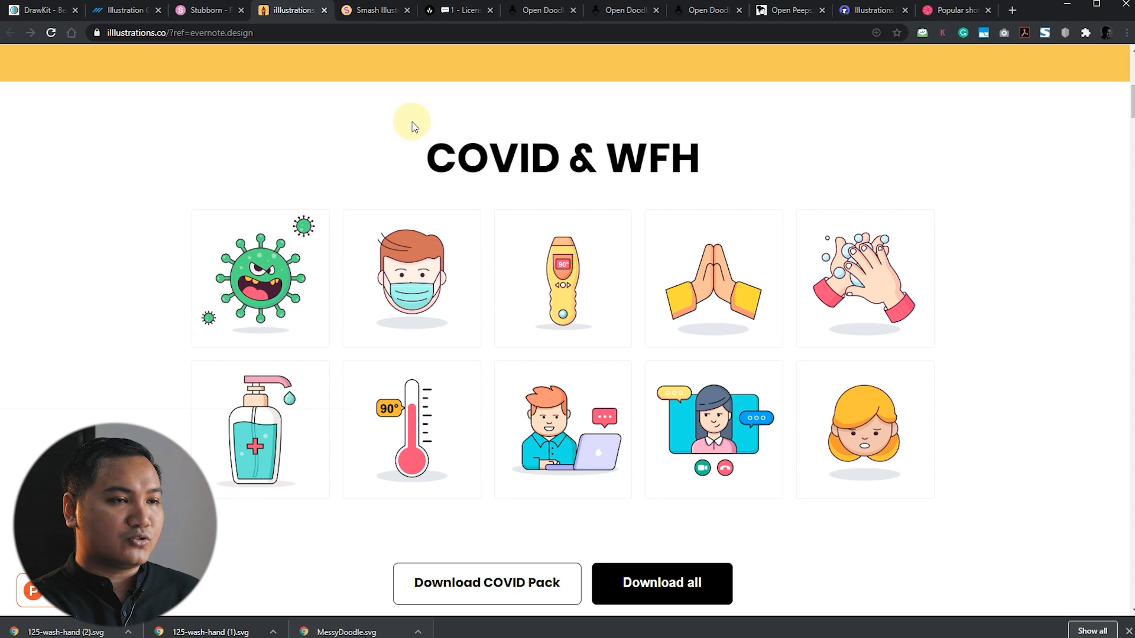
{"action": "scroll", "coordinate": [1011, 325], "scroll_direction": "up", "scroll_amount": 10}
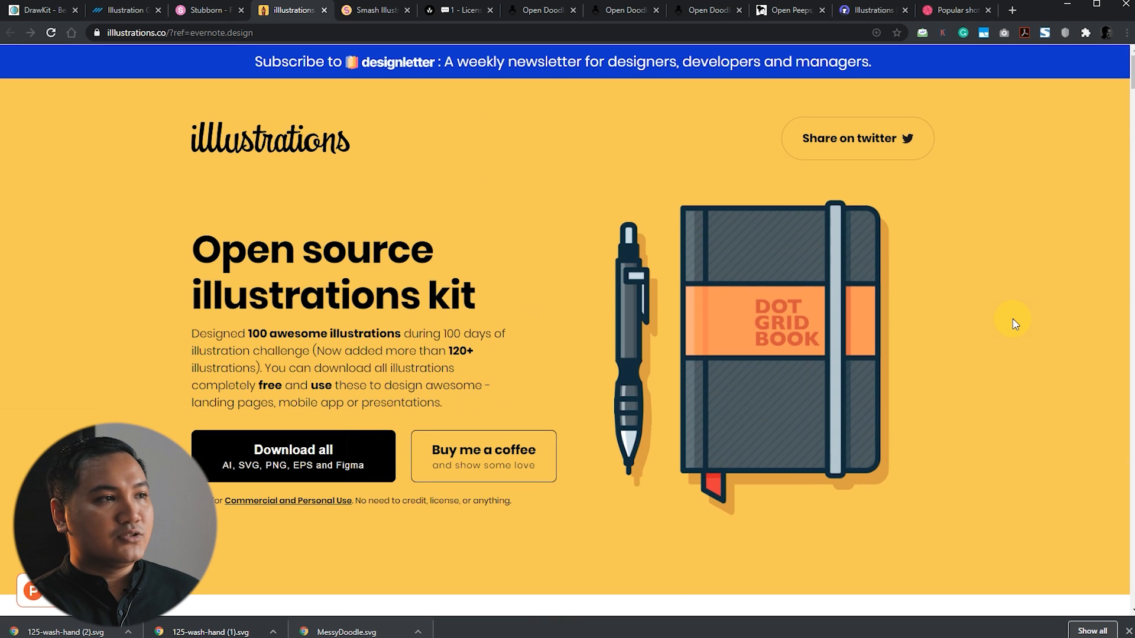
{"action": "left_click", "coordinate": [202, 17]}
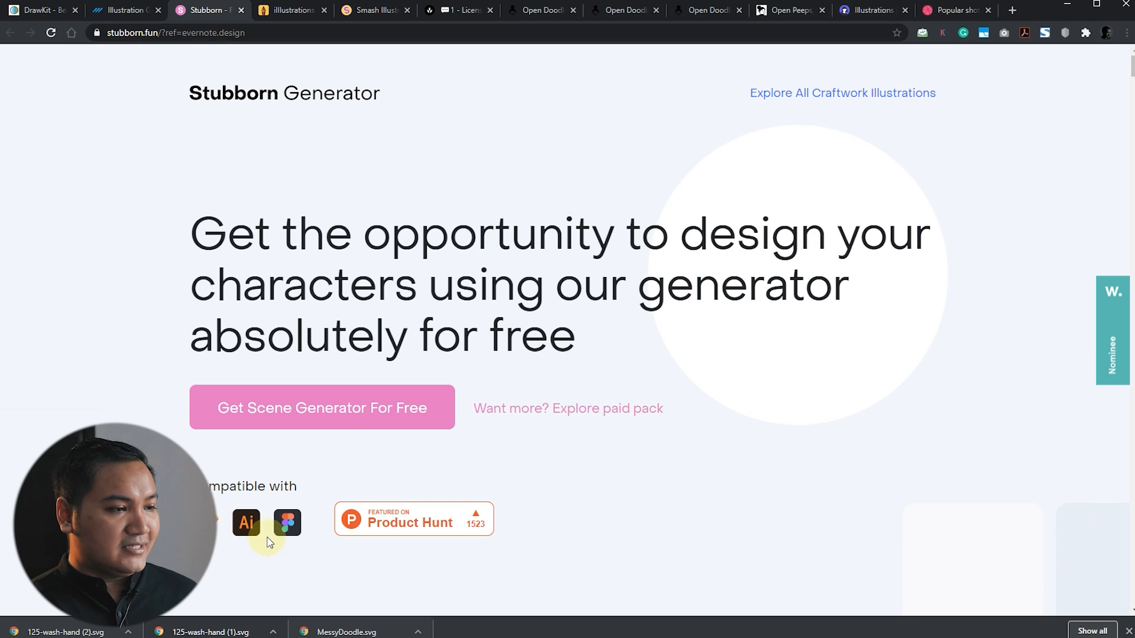
- Examine the Stubborn Generator page's character options, example scenes, landing page samples and character gallery
{"action": "scroll", "coordinate": [337, 426], "scroll_direction": "down", "scroll_amount": 10}
{"action": "scroll", "coordinate": [343, 438], "scroll_direction": "down", "scroll_amount": 2}
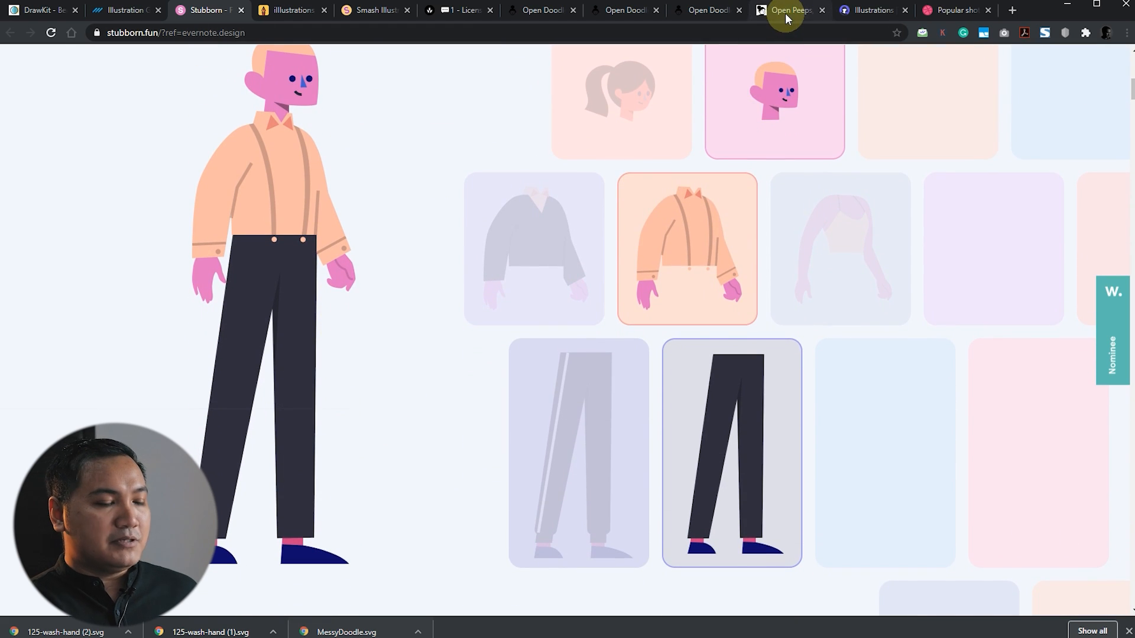
{"action": "scroll", "coordinate": [531, 364], "scroll_direction": "up", "scroll_amount": 1}
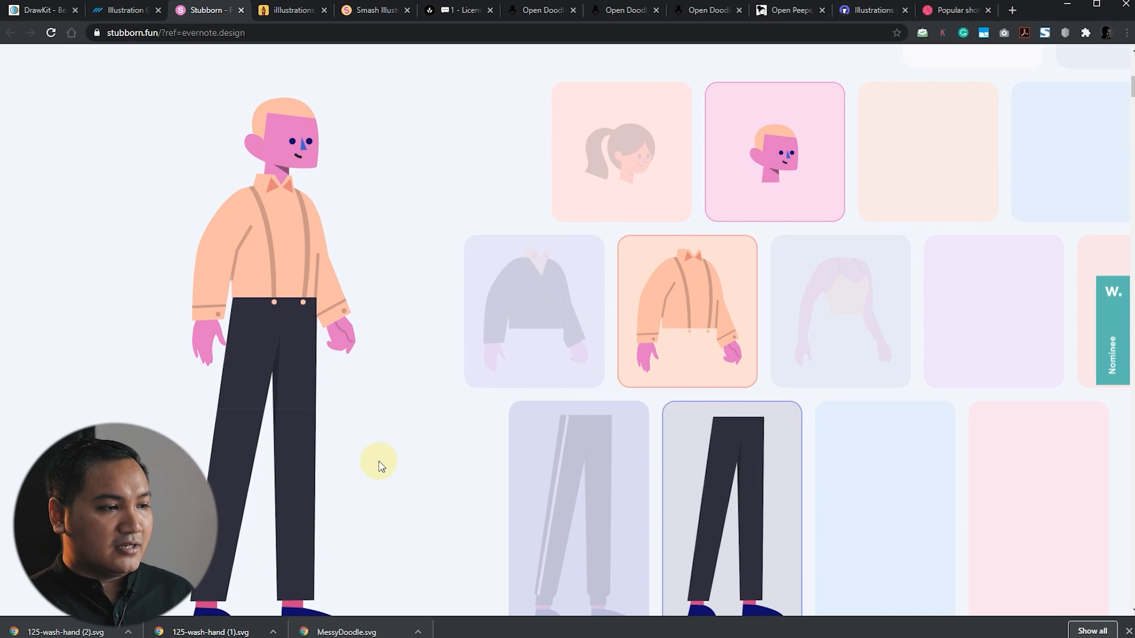
{"action": "scroll", "coordinate": [761, 374], "scroll_direction": "down", "scroll_amount": 13}
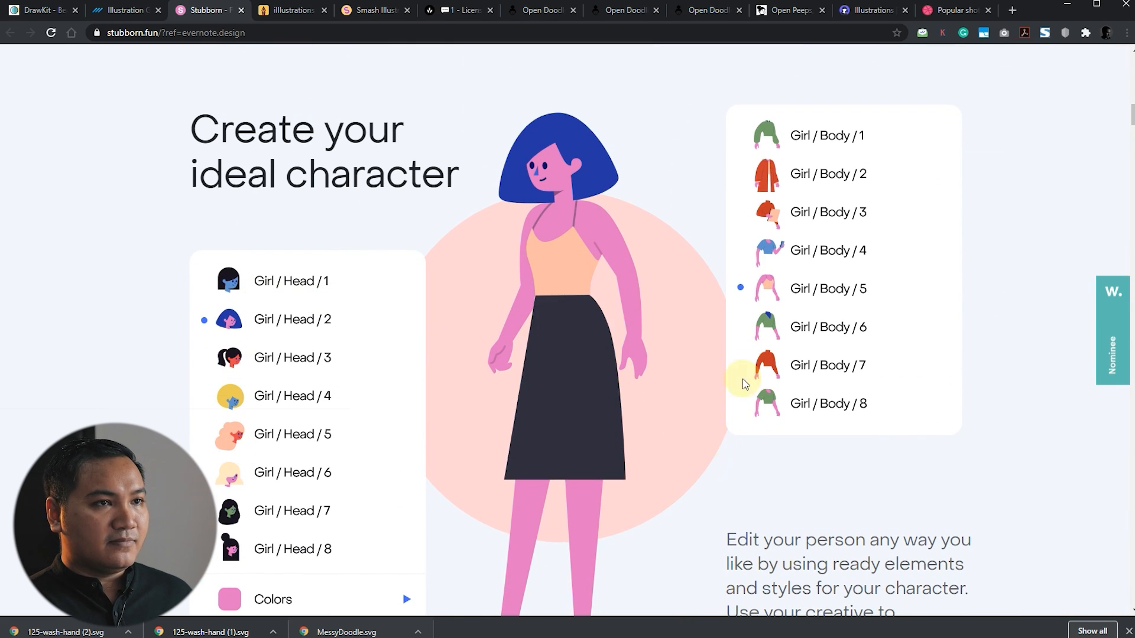
{"action": "scroll", "coordinate": [461, 366], "scroll_direction": "down", "scroll_amount": 15}
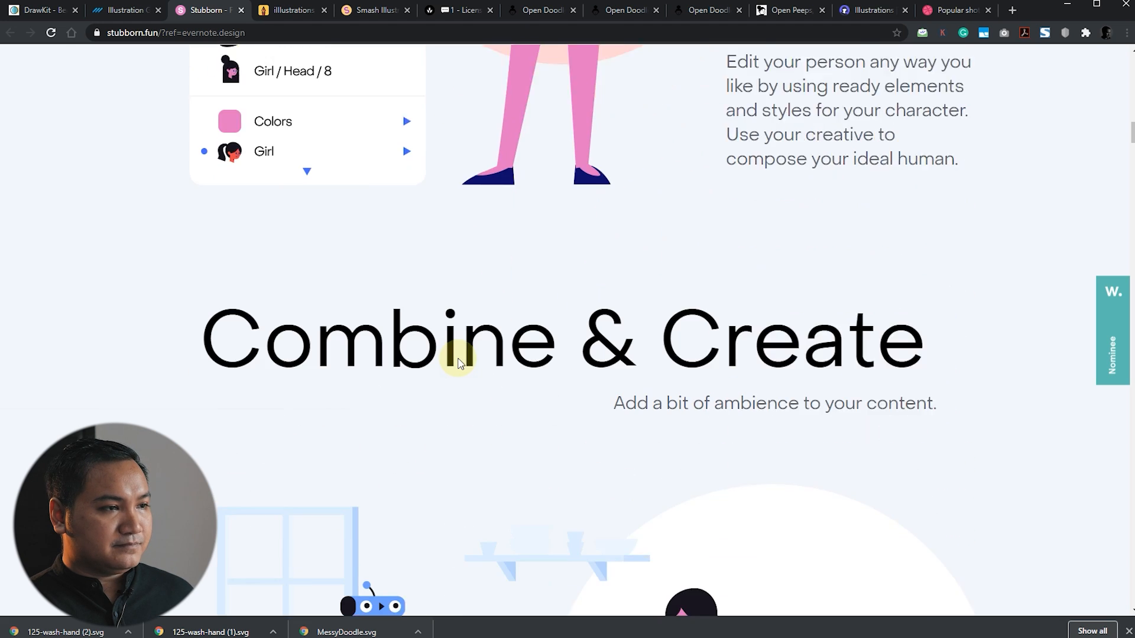
{"action": "scroll", "coordinate": [485, 367], "scroll_direction": "up", "scroll_amount": 3}
{"action": "scroll", "coordinate": [641, 385], "scroll_direction": "down", "scroll_amount": 7}
{"action": "scroll", "coordinate": [641, 385], "scroll_direction": "down", "scroll_amount": 20}
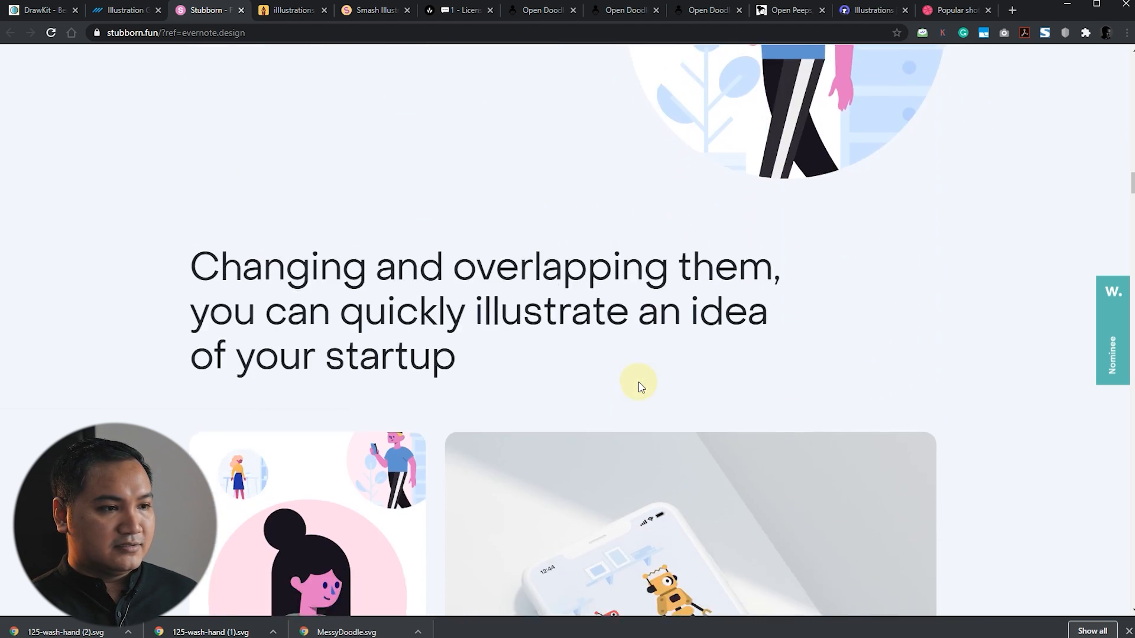
{"action": "scroll", "coordinate": [641, 367], "scroll_direction": "down", "scroll_amount": 3}
{"action": "scroll", "coordinate": [739, 343], "scroll_direction": "up", "scroll_amount": 6}
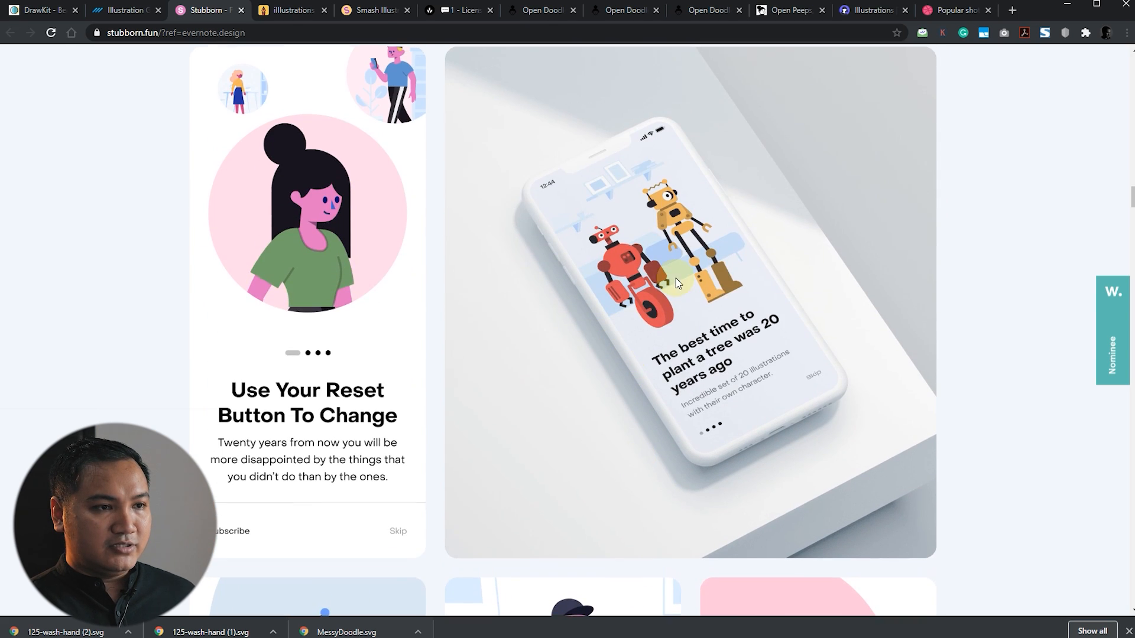
{"action": "scroll", "coordinate": [805, 330], "scroll_direction": "down", "scroll_amount": 15}
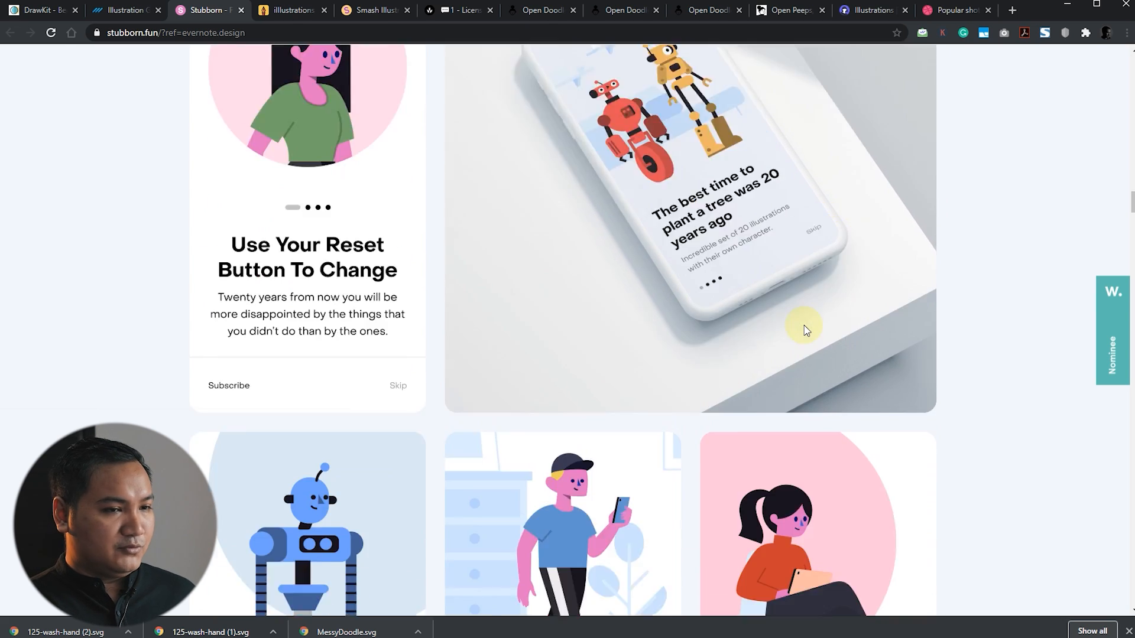
{"action": "scroll", "coordinate": [810, 350], "scroll_direction": "down", "scroll_amount": 10}
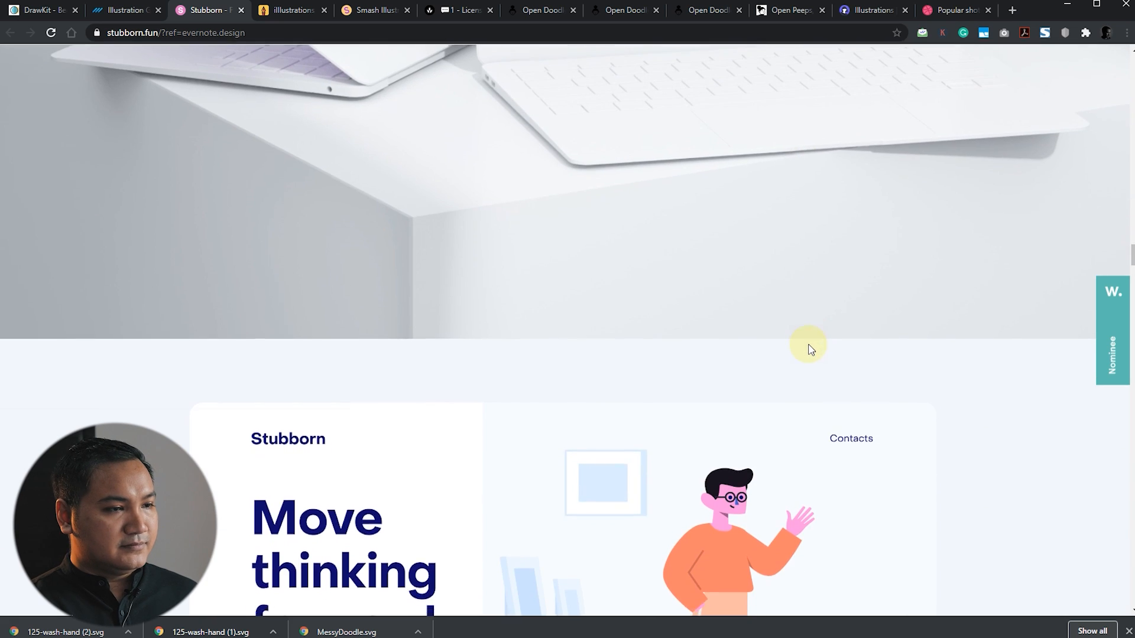
{"action": "scroll", "coordinate": [809, 350], "scroll_direction": "down", "scroll_amount": 6}
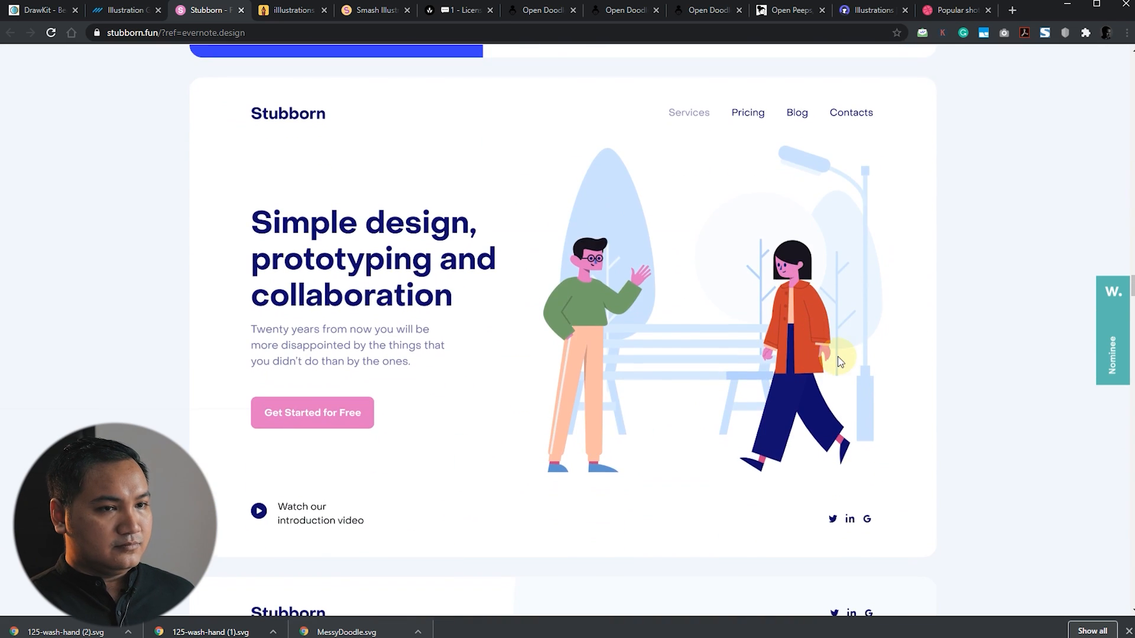
{"action": "scroll", "coordinate": [926, 364], "scroll_direction": "down", "scroll_amount": 14}
{"action": "scroll", "coordinate": [928, 362], "scroll_direction": "down", "scroll_amount": 15}
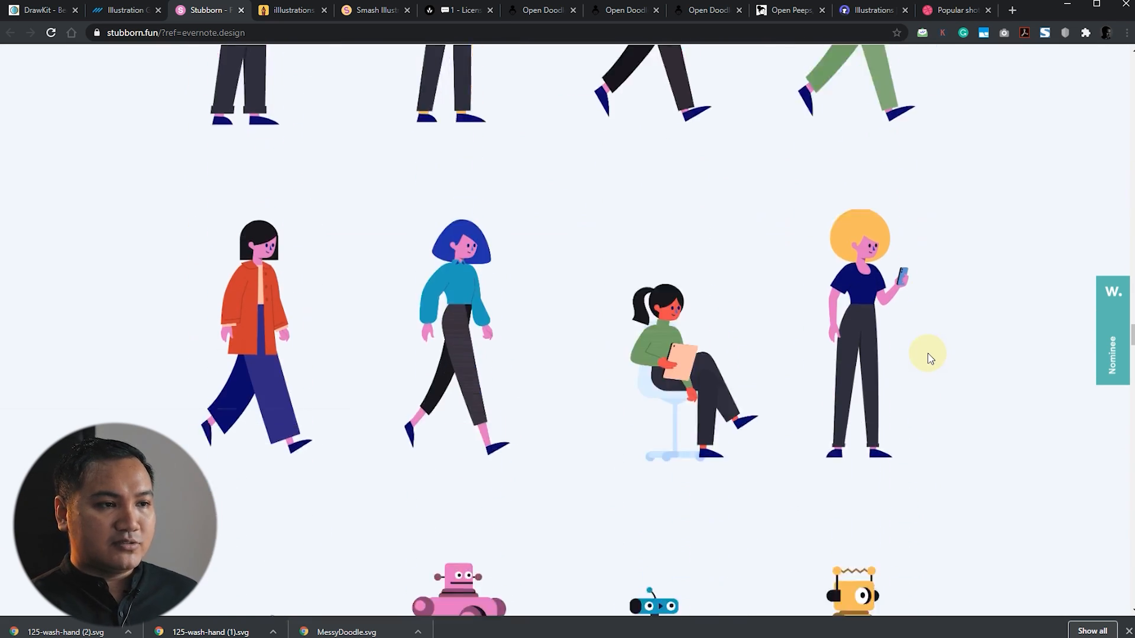
- Open the Licence link from the Stubborn page's footer in a new browser tab
{"action": "left_click_drag", "start_coordinate": [1131, 342], "coordinate": [1108, 611]}
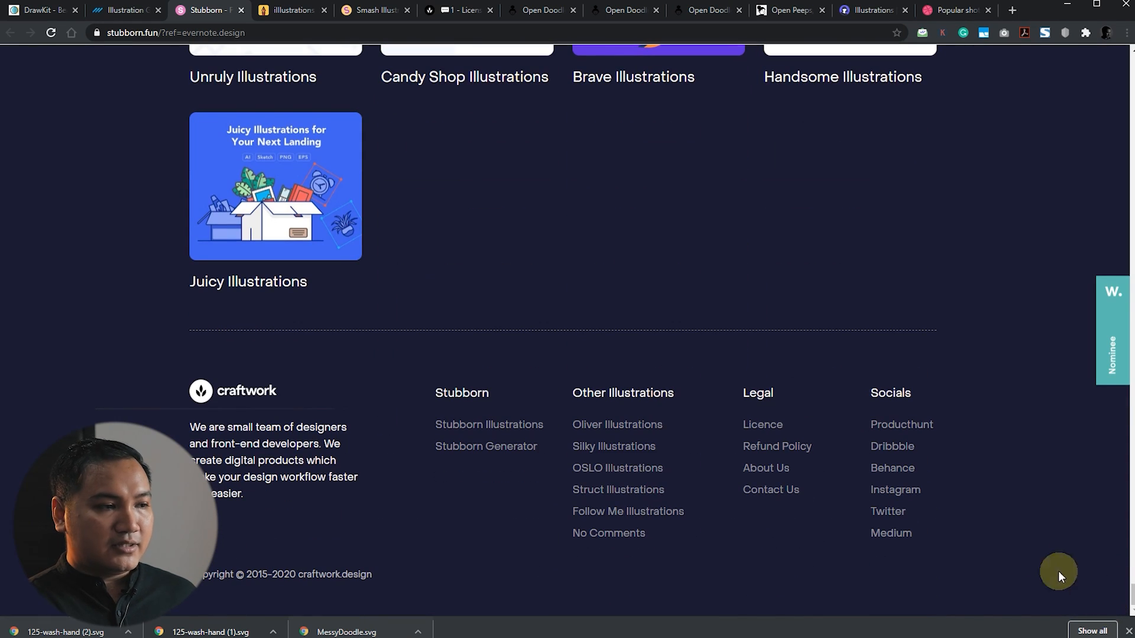
{"action": "left_click", "coordinate": [767, 430]}
{"action": "right_click", "coordinate": [768, 426]}
{"action": "left_click", "coordinate": [776, 435]}
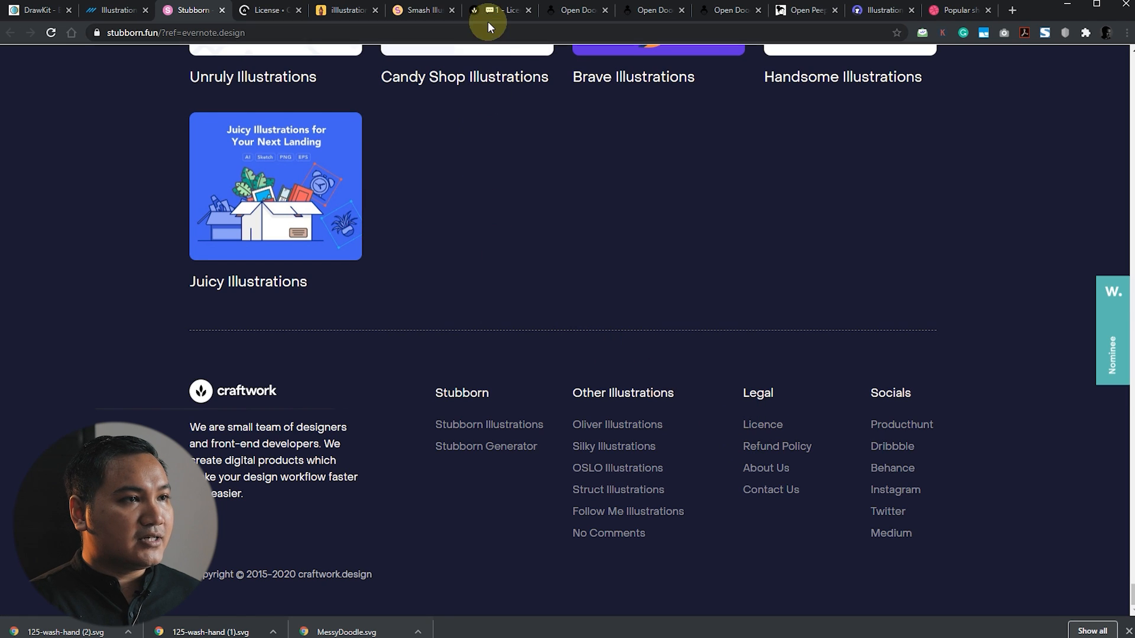
- Bring up the newly opened Craftwork License page and highlight the personal and commercial projects wording under Rights
{"action": "left_click", "coordinate": [491, 11]}
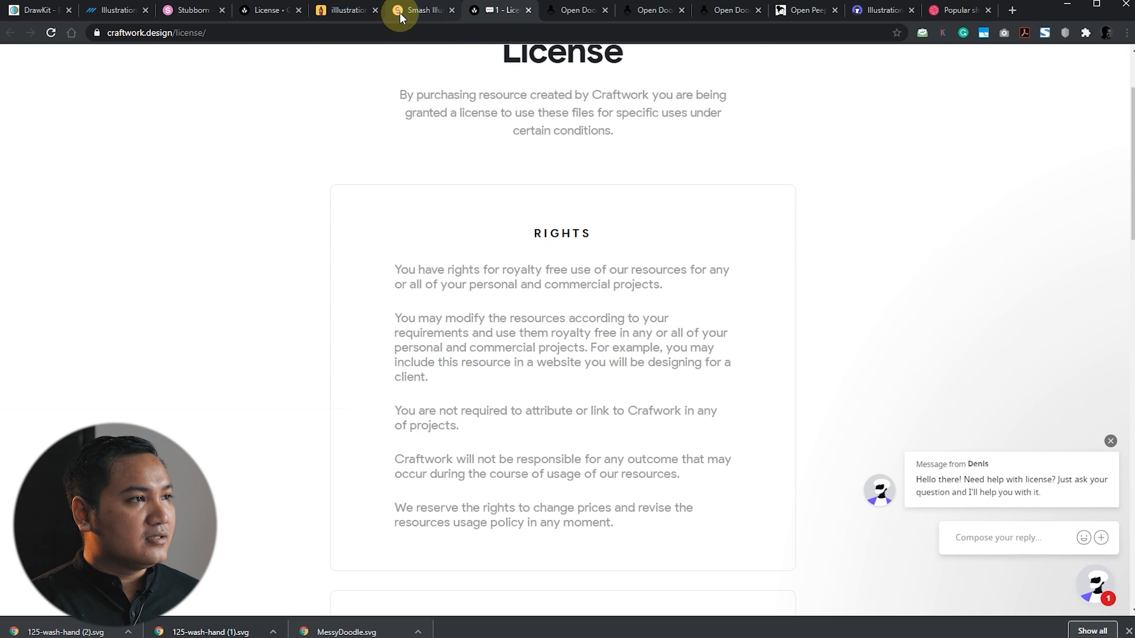
{"action": "left_click", "coordinate": [401, 13]}
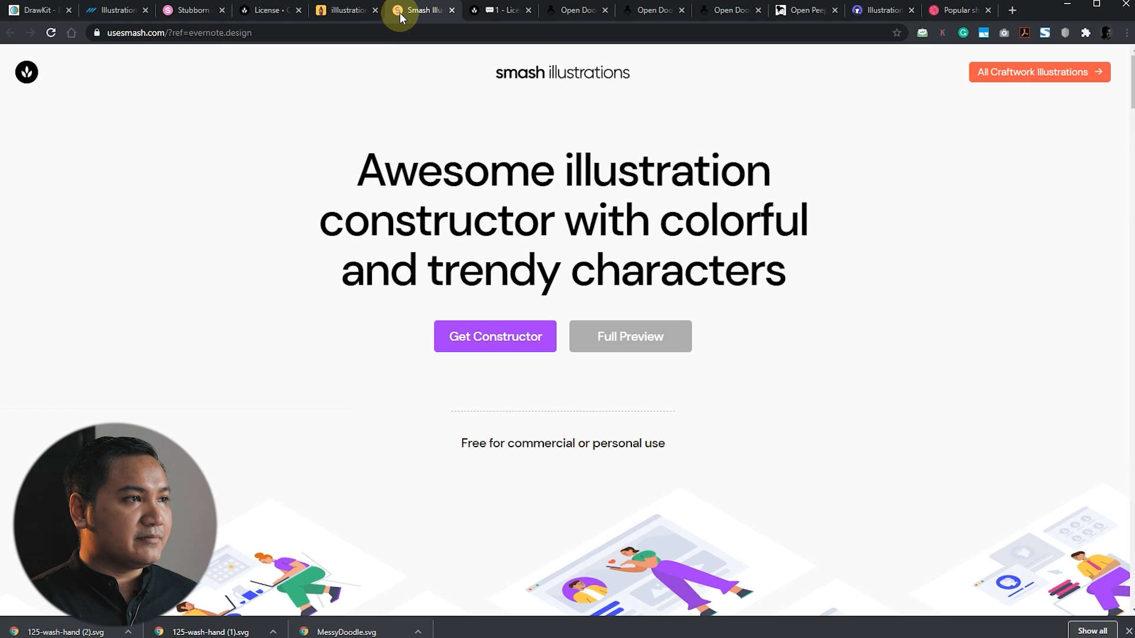
{"action": "left_click", "coordinate": [274, 10]}
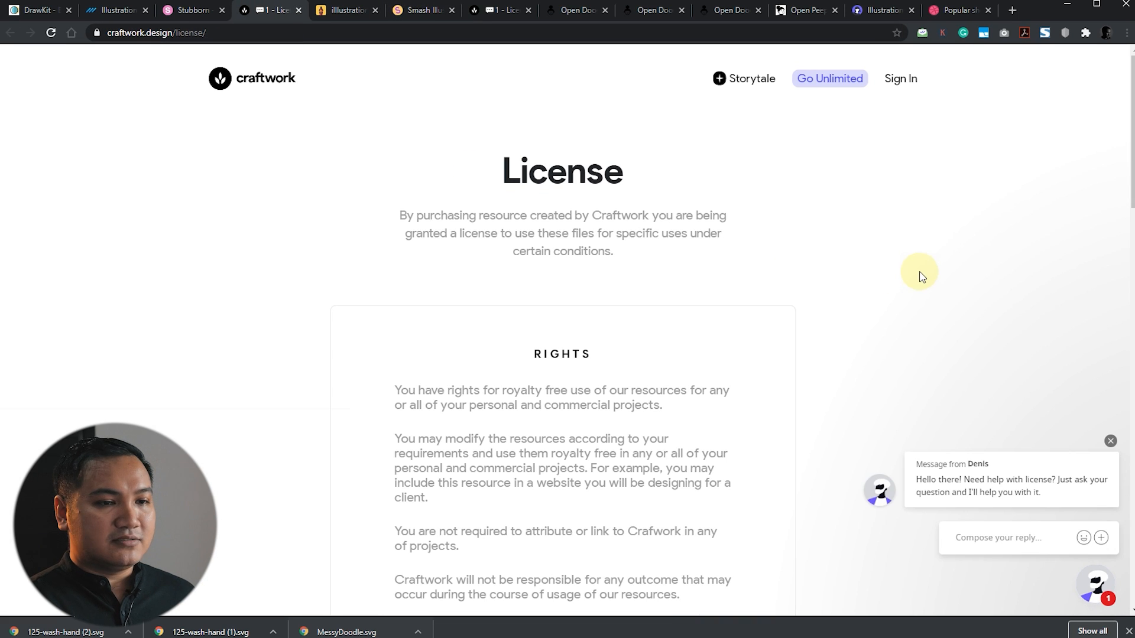
{"action": "scroll", "coordinate": [844, 354], "scroll_direction": "down", "scroll_amount": 3}
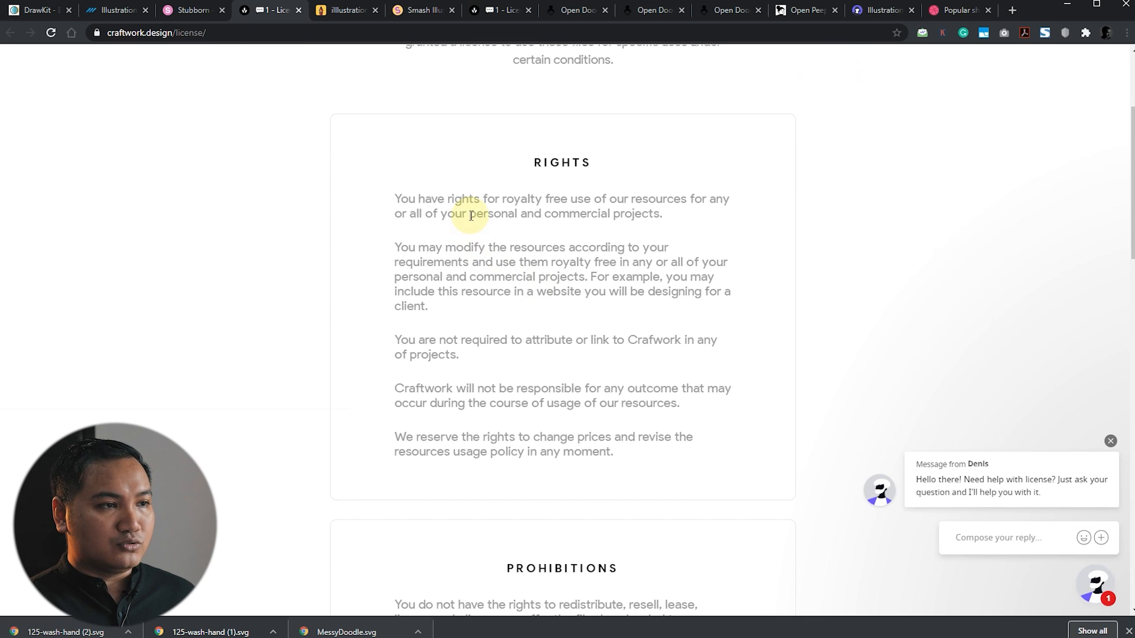
{"action": "left_click_drag", "start_coordinate": [470, 214], "coordinate": [666, 225]}
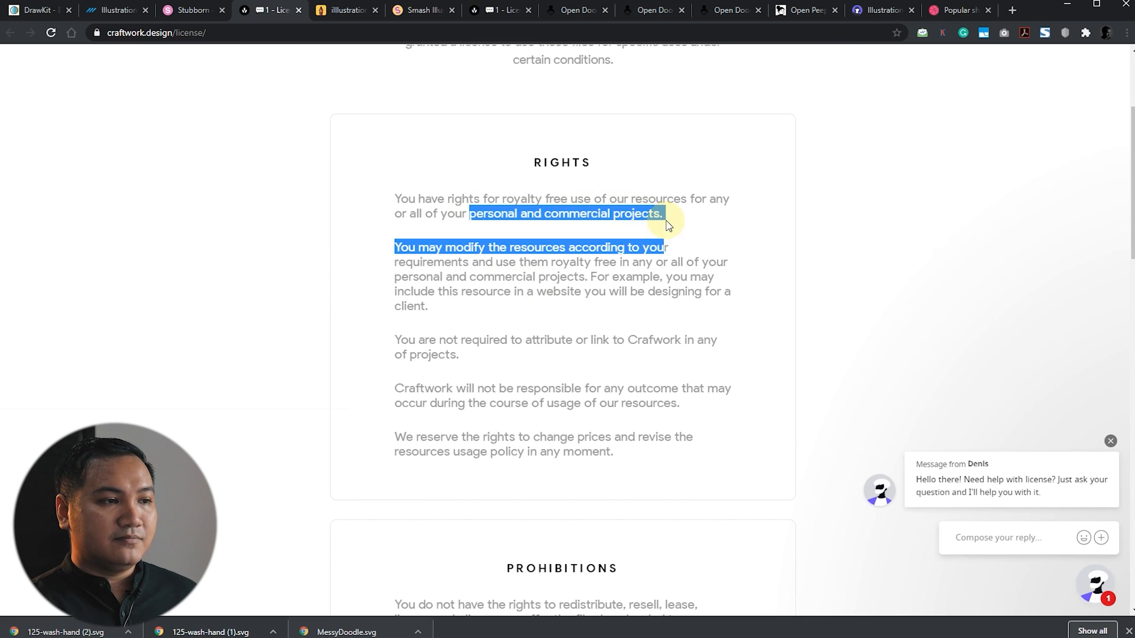
- Highlight the sentence about attribution and linking under Rights, and close the License page
{"action": "left_click_drag", "start_coordinate": [395, 340], "coordinate": [498, 358]}
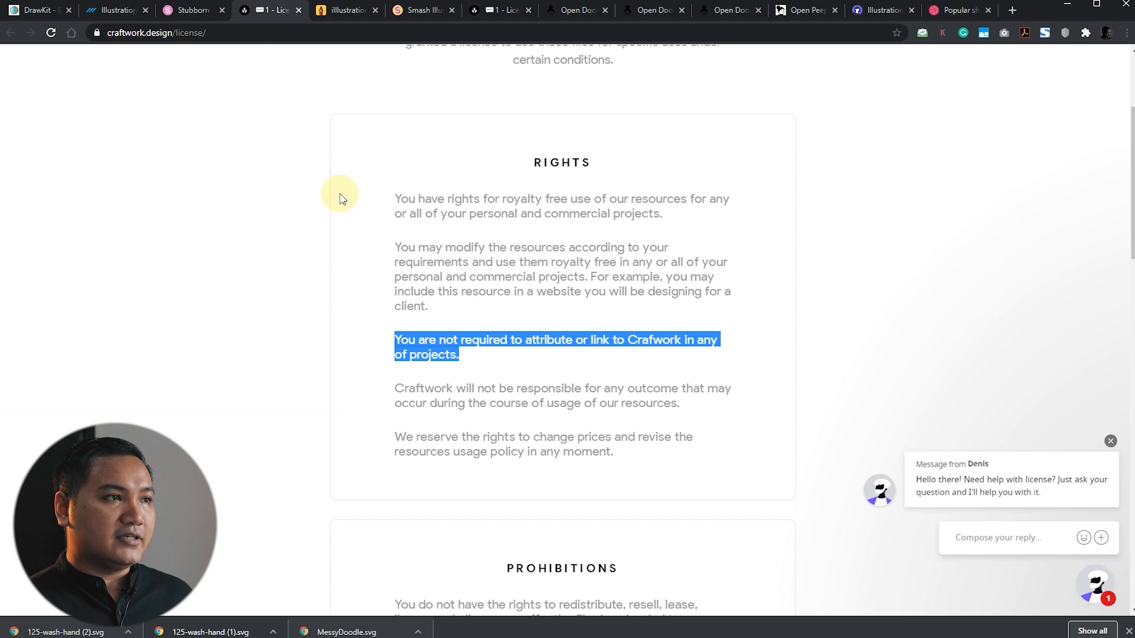
{"action": "left_click", "coordinate": [298, 10]}
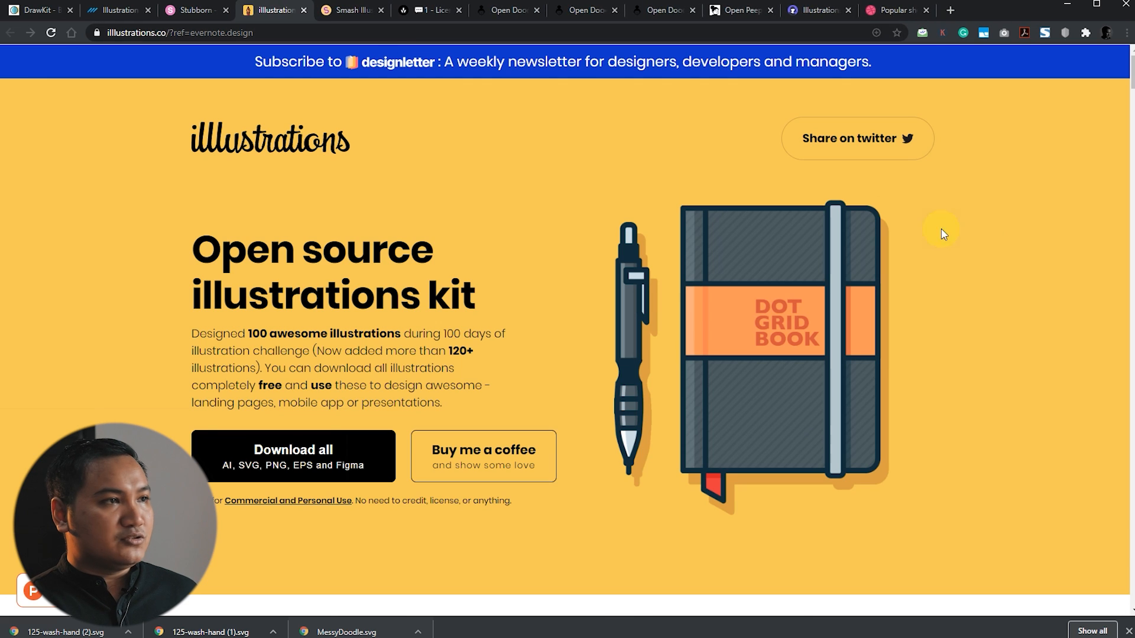
- Return to the start of the Stubborn Generator page and open the download offer for the free generator
{"action": "left_click", "coordinate": [216, 10]}
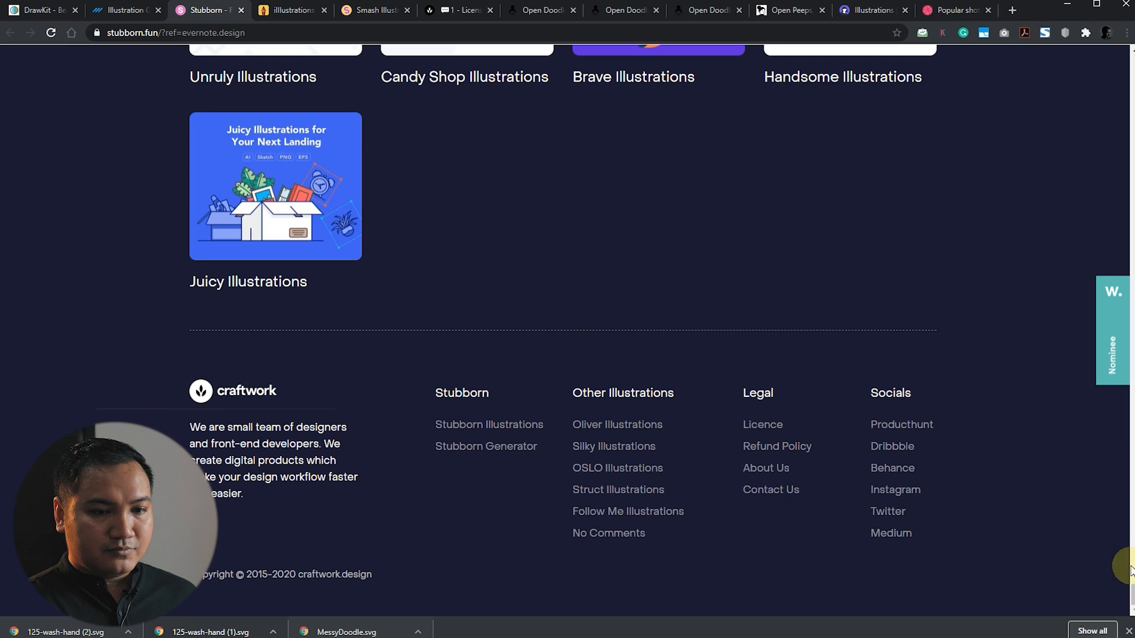
{"action": "left_click_drag", "start_coordinate": [1131, 593], "coordinate": [1086, 39]}
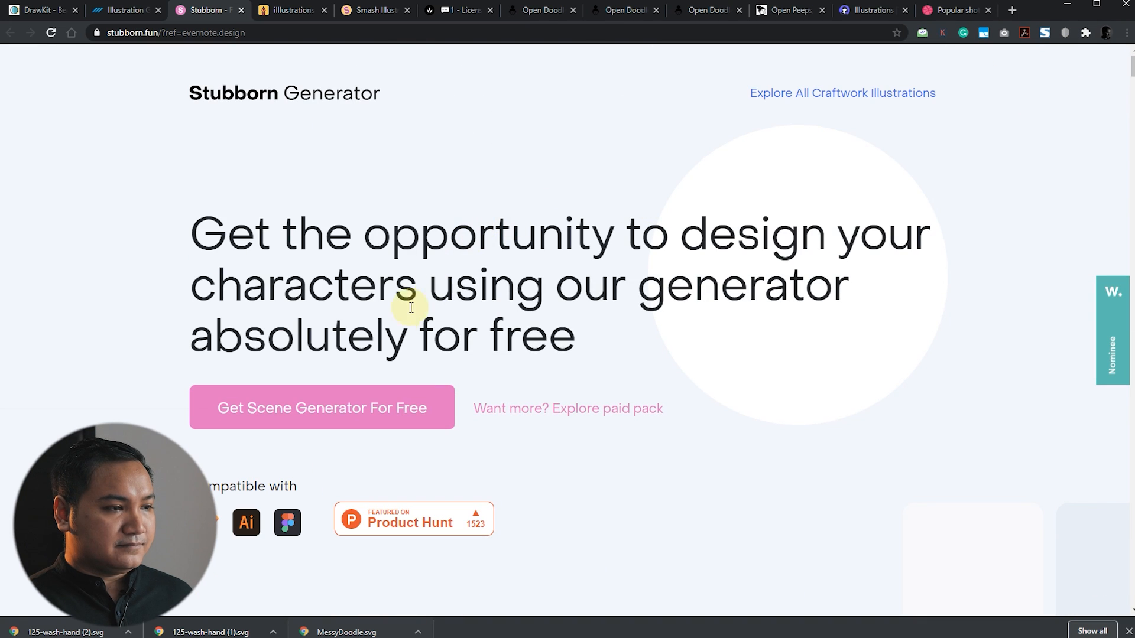
{"action": "left_click", "coordinate": [331, 412]}
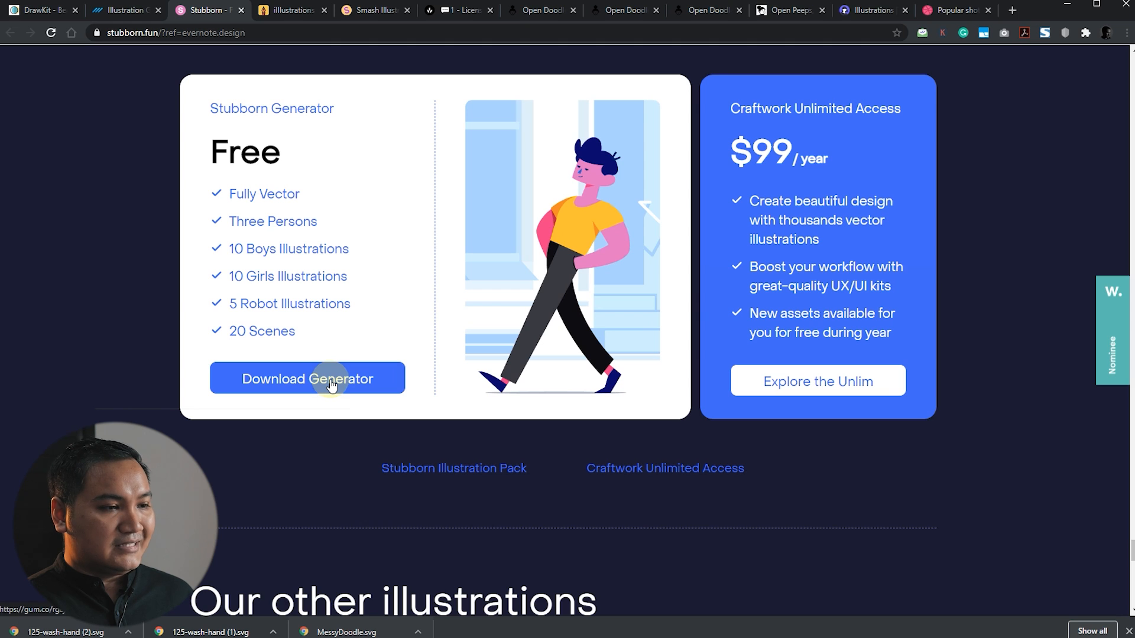
{"action": "left_click", "coordinate": [331, 384]}
- Enter 0 as the fair price for the Stubborn Illustrations Generator's standard license and close the offer without purchasing
{"action": "scroll", "coordinate": [727, 331], "scroll_direction": "down", "scroll_amount": 5}
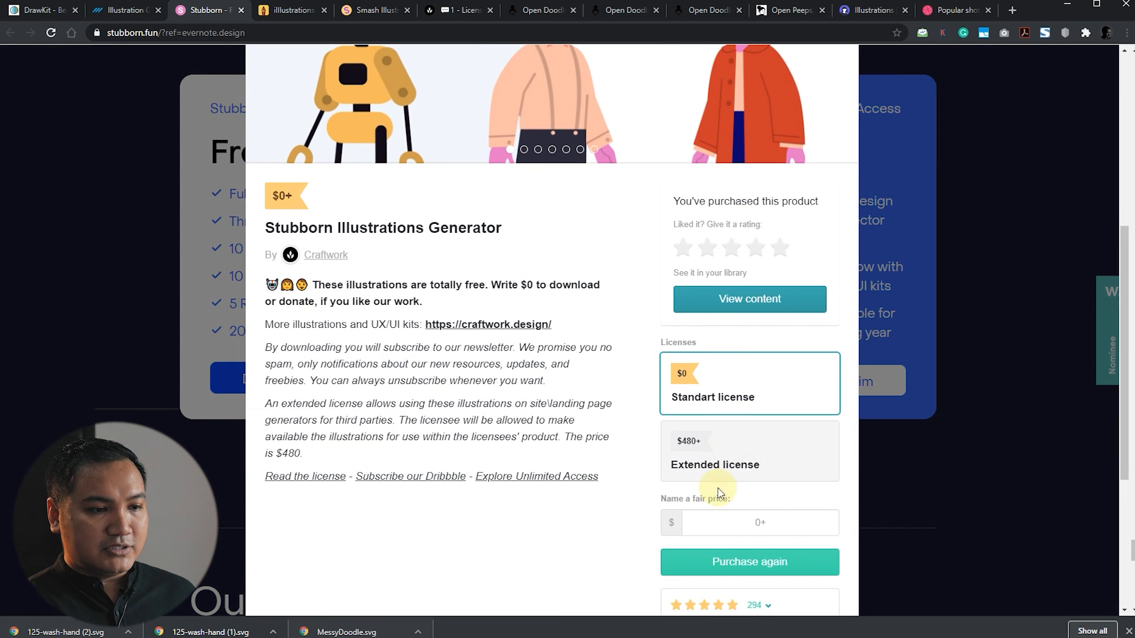
{"action": "left_click", "coordinate": [777, 523]}
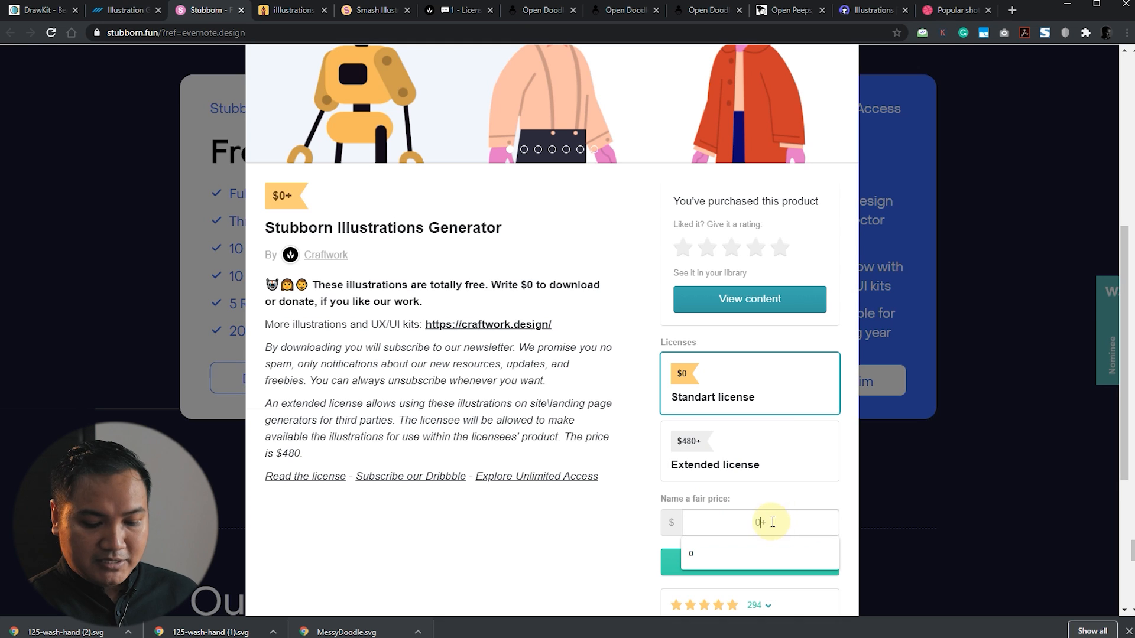
{"action": "type", "text": "0"}
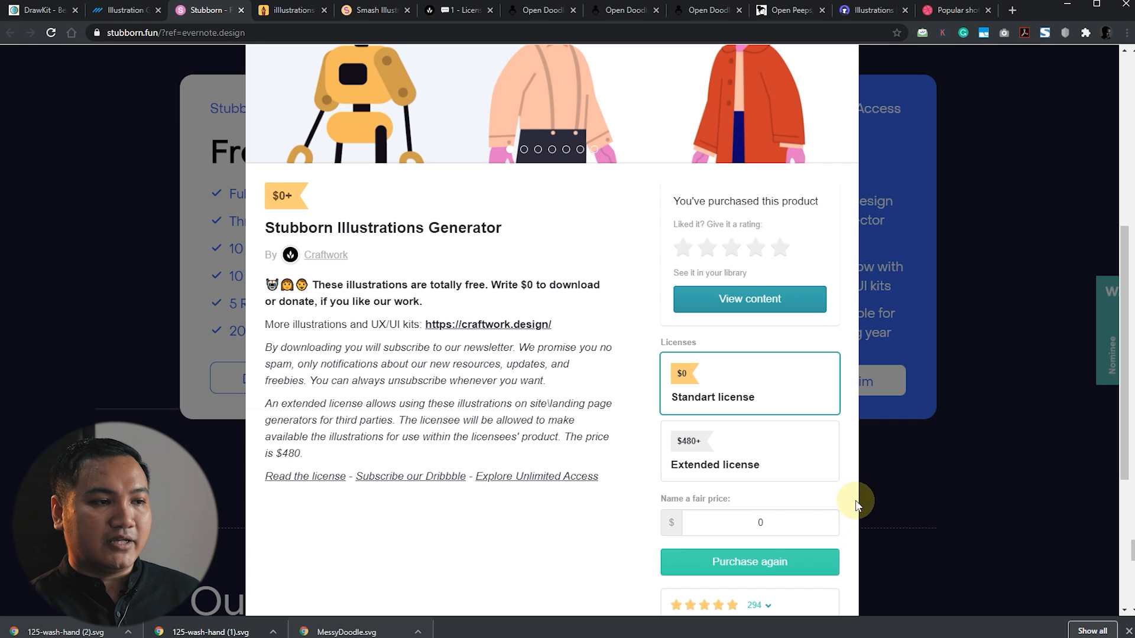
{"action": "left_click", "coordinate": [874, 495]}
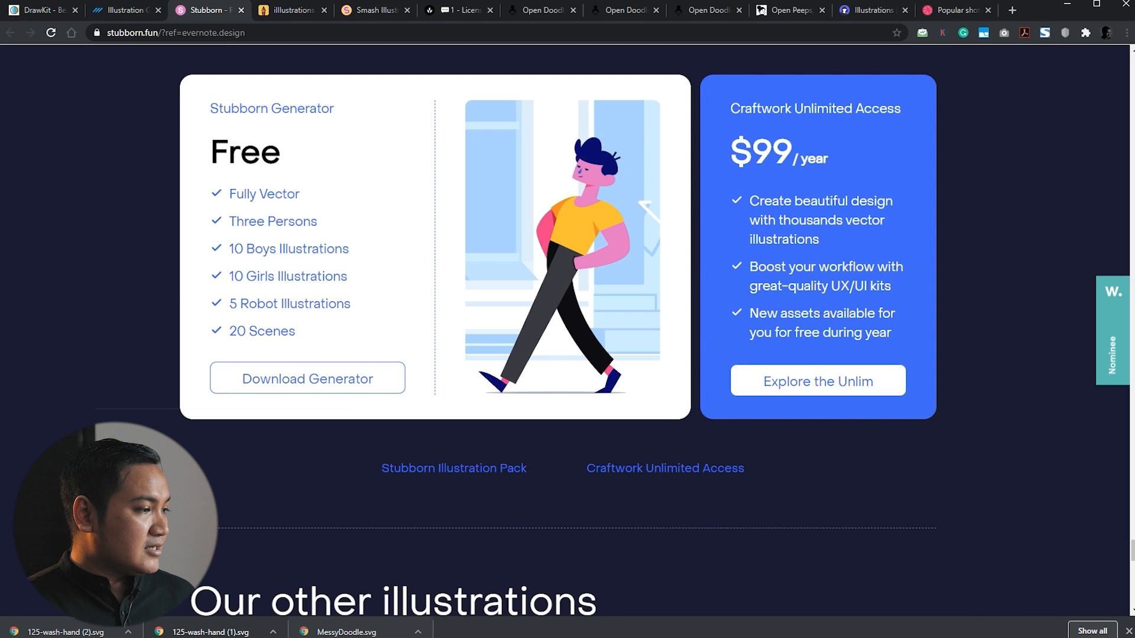
- Switch to File Explorer, go up to the Ilustrasi folder, and open Stubborn Generator from Craftwork inside 5. Stubborn
{"action": "key", "text": "alt+Tab"}
{"action": "left_click", "coordinate": [475, 498]}
{"action": "key", "text": "BackSpace"}
{"action": "key", "text": "BackSpace"}
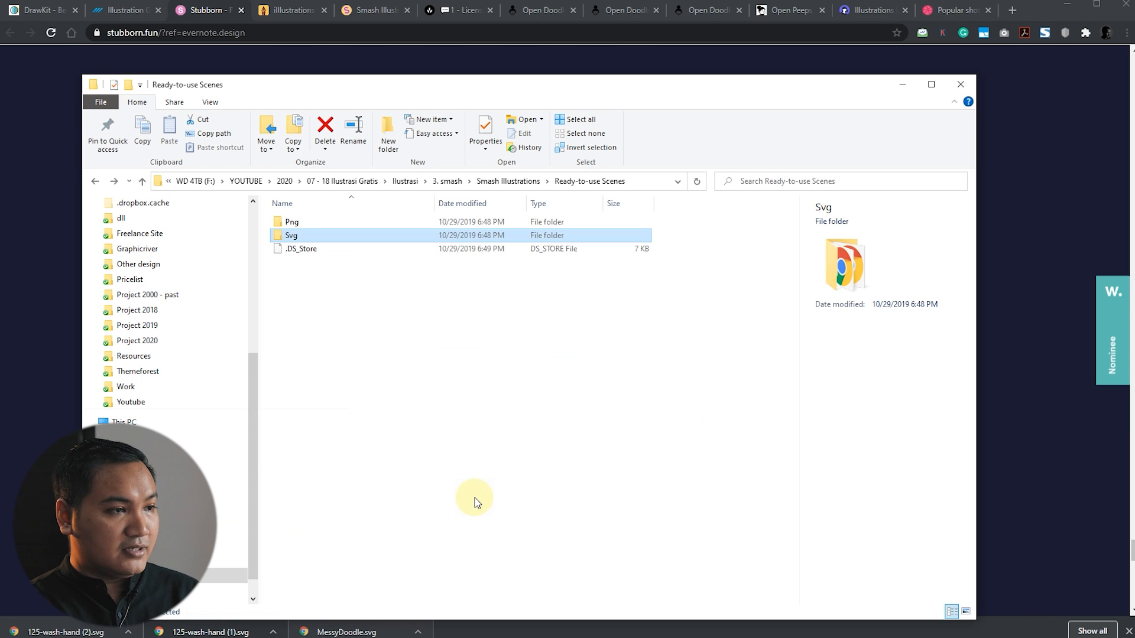
{"action": "key", "text": "BackSpace"}
{"action": "key", "text": "BackSpace"}
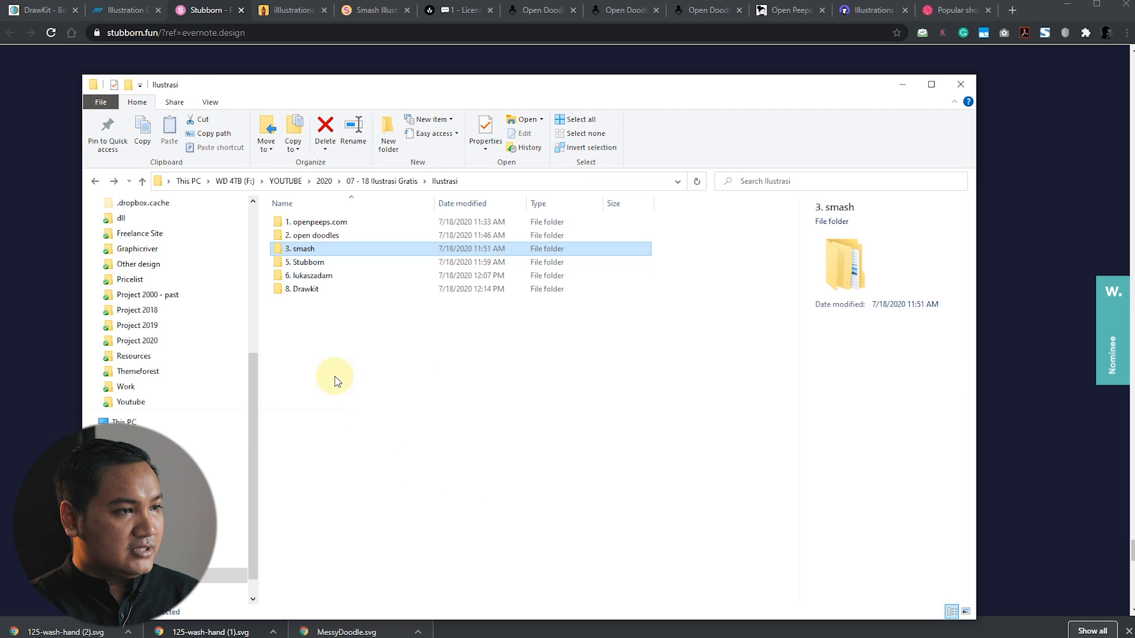
{"action": "double_click", "coordinate": [318, 266]}
{"action": "double_click", "coordinate": [322, 237]}
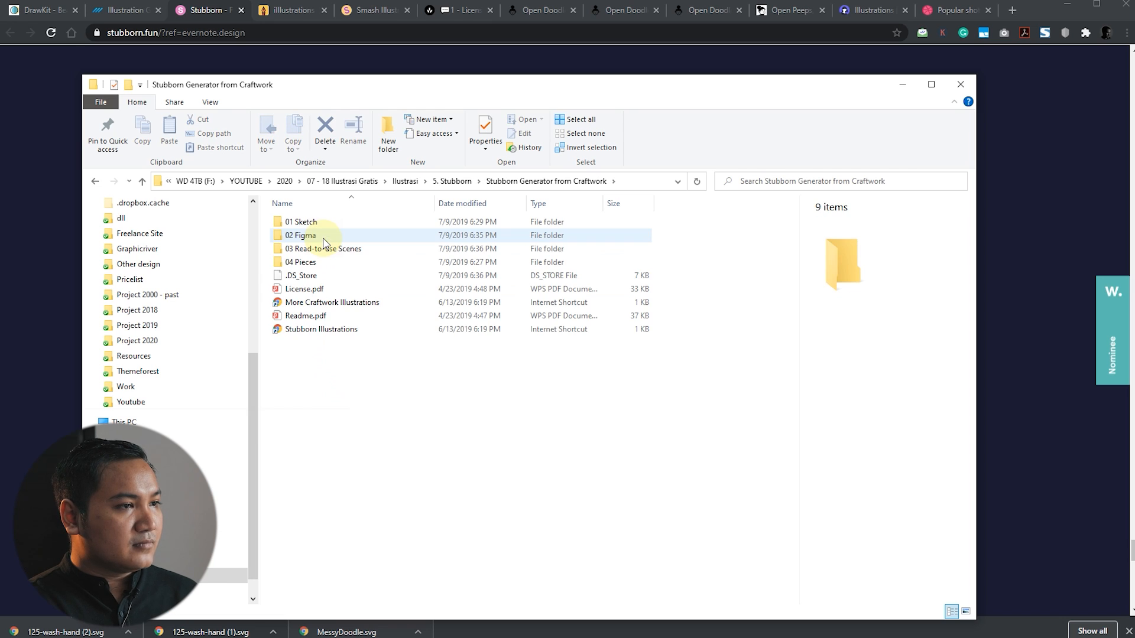
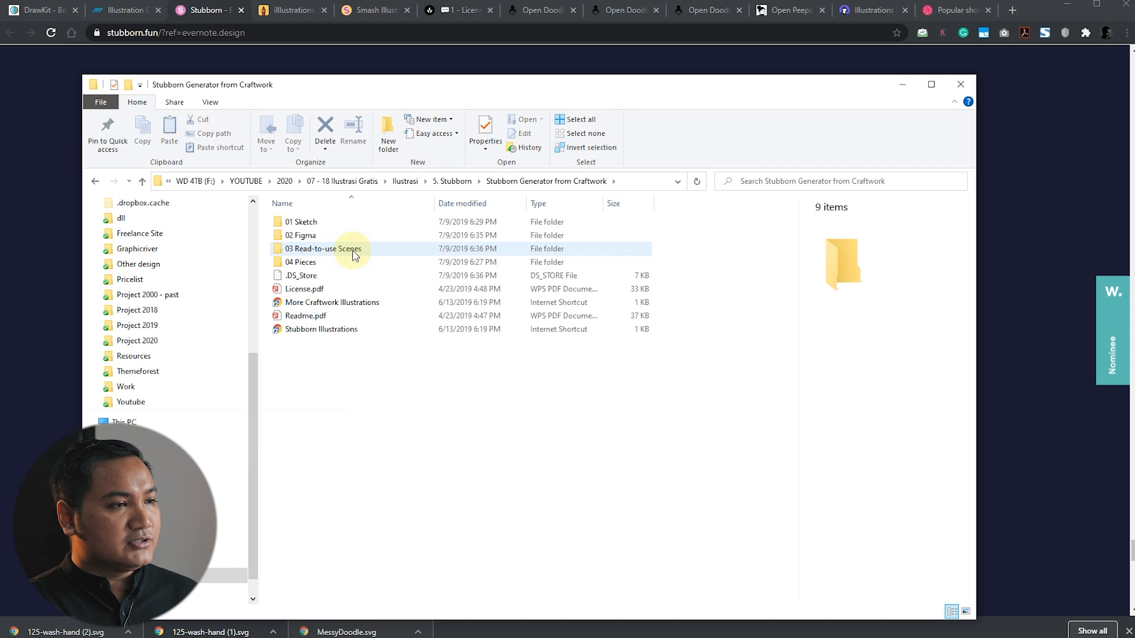
- Look through the PNG illustrations in 03 Read-to-use Scenes and return to the Stubborn Generator from Craftwork folder
{"action": "double_click", "coordinate": [353, 253]}
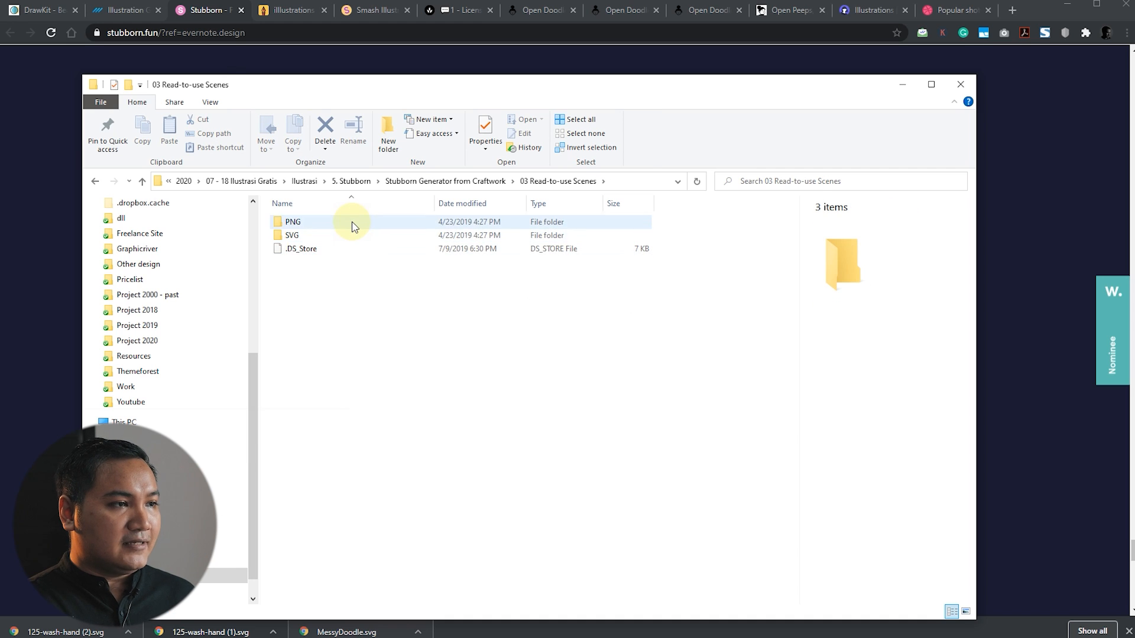
{"action": "double_click", "coordinate": [353, 224]}
{"action": "left_click", "coordinate": [528, 314]}
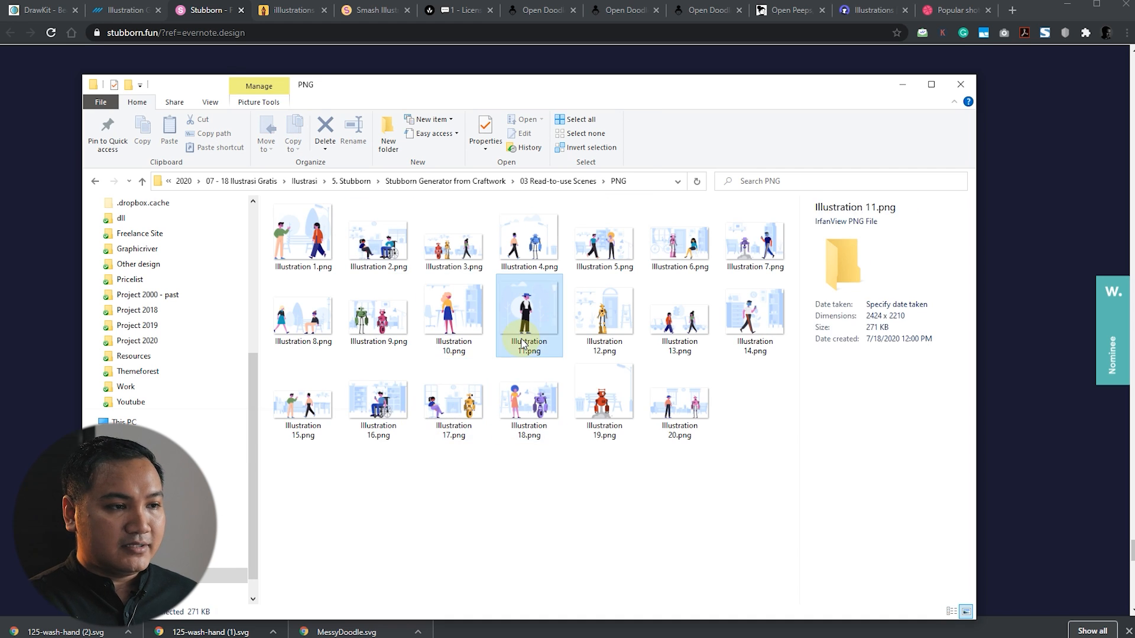
{"action": "left_click", "coordinate": [680, 408]}
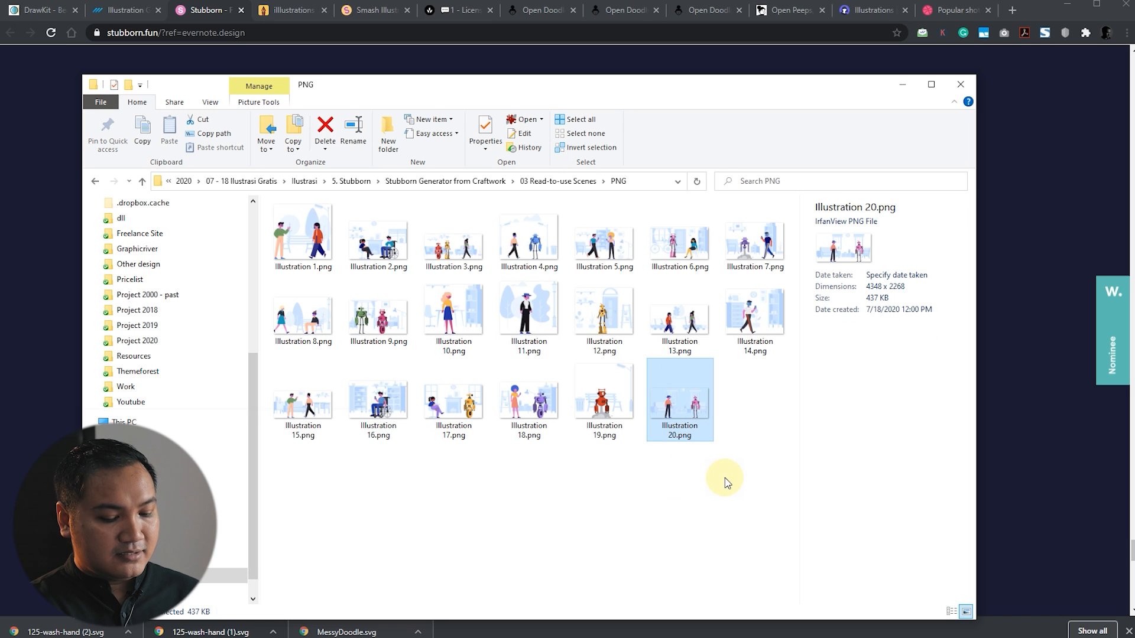
{"action": "left_click", "coordinate": [725, 479]}
{"action": "key", "text": "alt+Left"}
{"action": "key", "text": "alt+Left"}
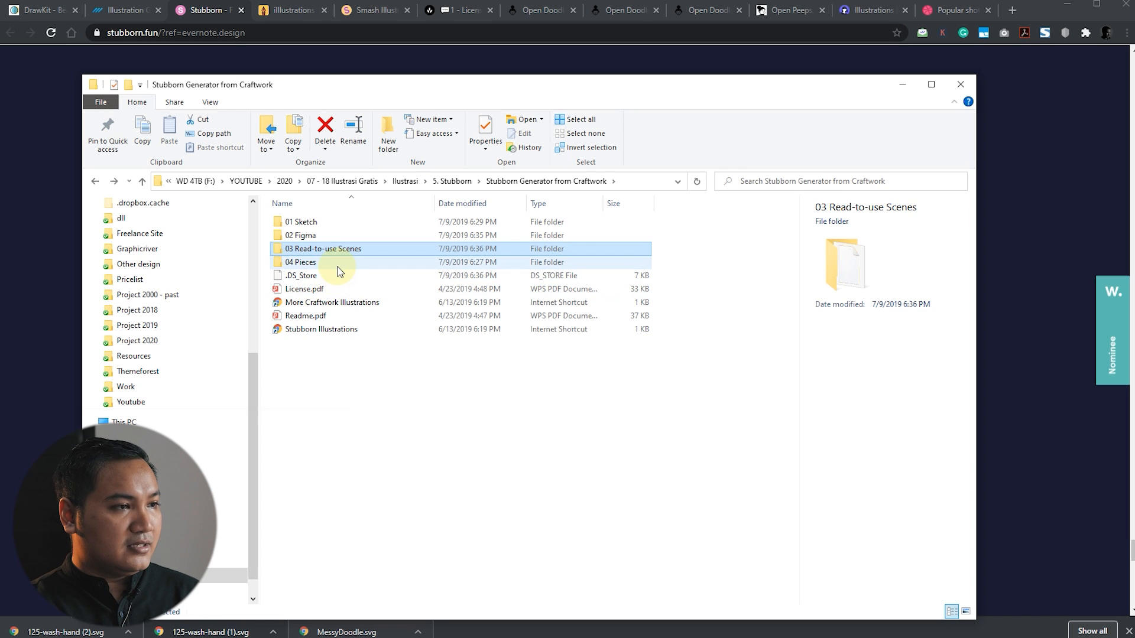
- Open the Man folder inside 04 Pieces and look through its Body and Head folders
{"action": "double_click", "coordinate": [339, 267]}
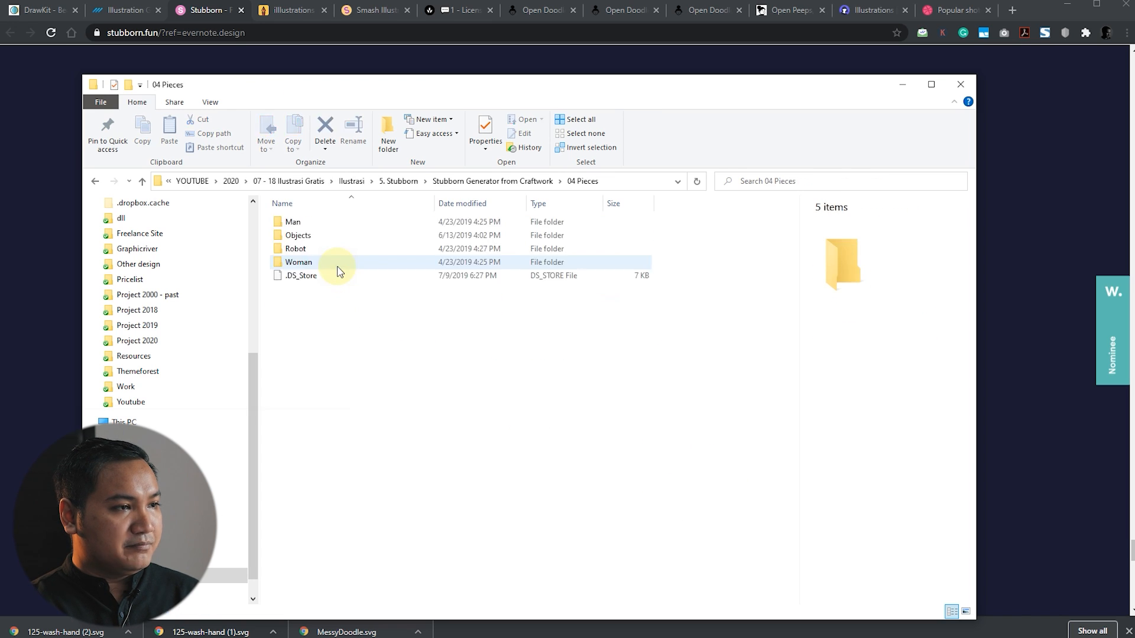
{"action": "double_click", "coordinate": [323, 228]}
{"action": "double_click", "coordinate": [324, 227]}
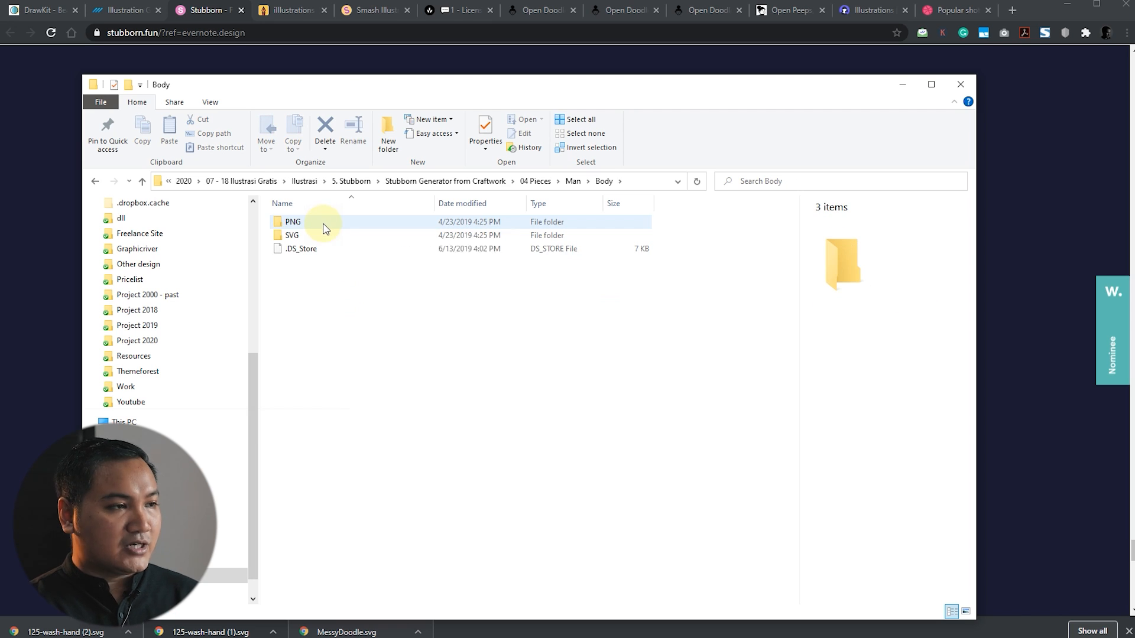
{"action": "key", "text": "alt+Left"}
{"action": "double_click", "coordinate": [322, 235]}
{"action": "double_click", "coordinate": [320, 221]}
{"action": "key", "text": "alt+Left"}
{"action": "key", "text": "alt+Left"}
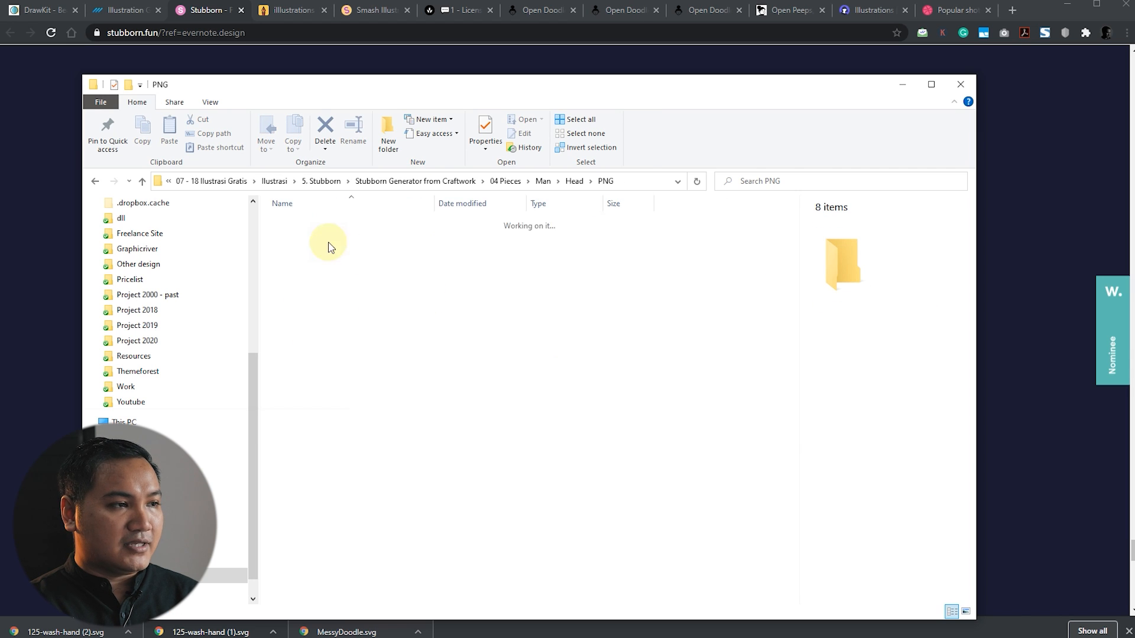
- Look into the Man pieces' Legs folder and go back to the Stubborn Generator from Craftwork folder
{"action": "double_click", "coordinate": [312, 249]}
{"action": "double_click", "coordinate": [318, 224]}
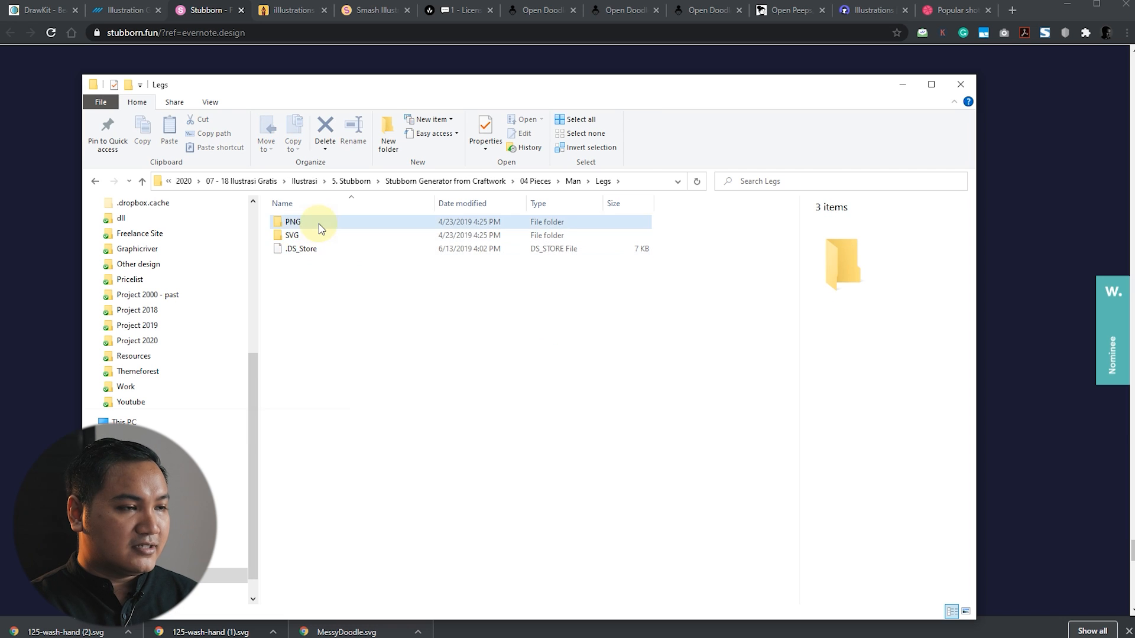
{"action": "key", "text": "alt+Left"}
{"action": "key", "text": "alt+Left"}
{"action": "key", "text": "alt+Left"}
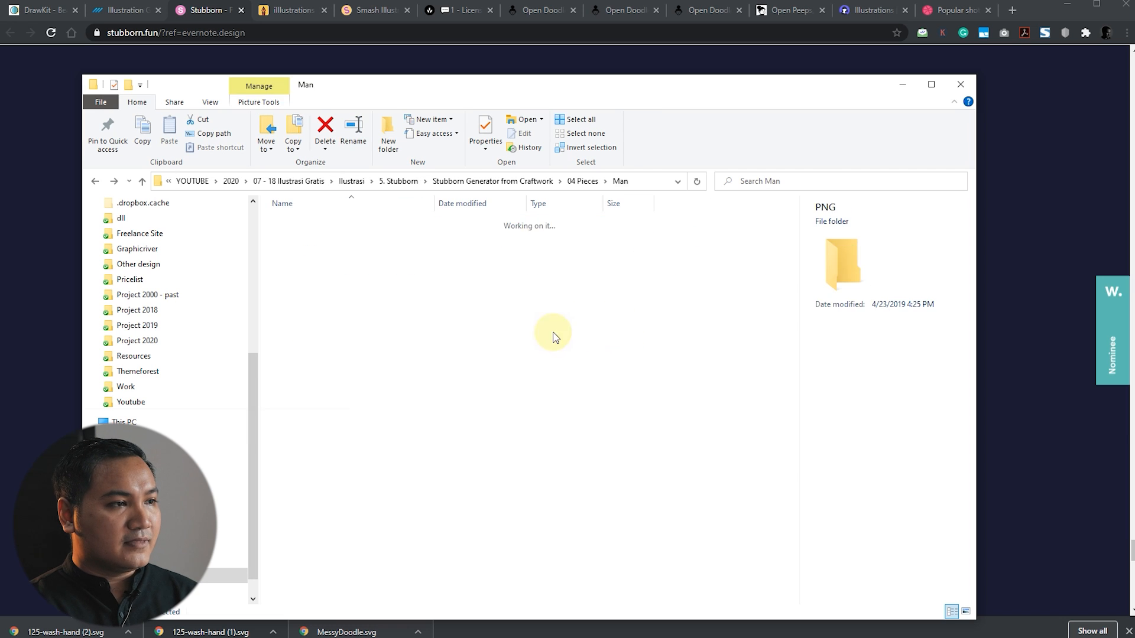
{"action": "key", "text": "alt+Left"}
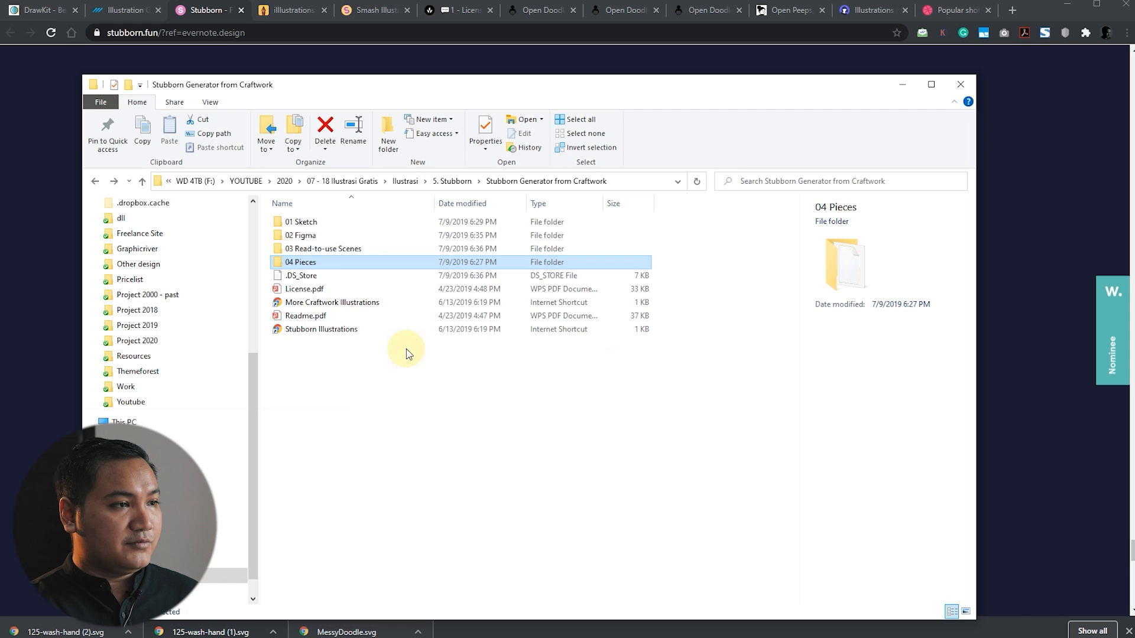
- Select the 02 Figma folder, switch to Figma, and open the Symbols page of the Stubborn Library file
{"action": "left_click", "coordinate": [324, 237]}
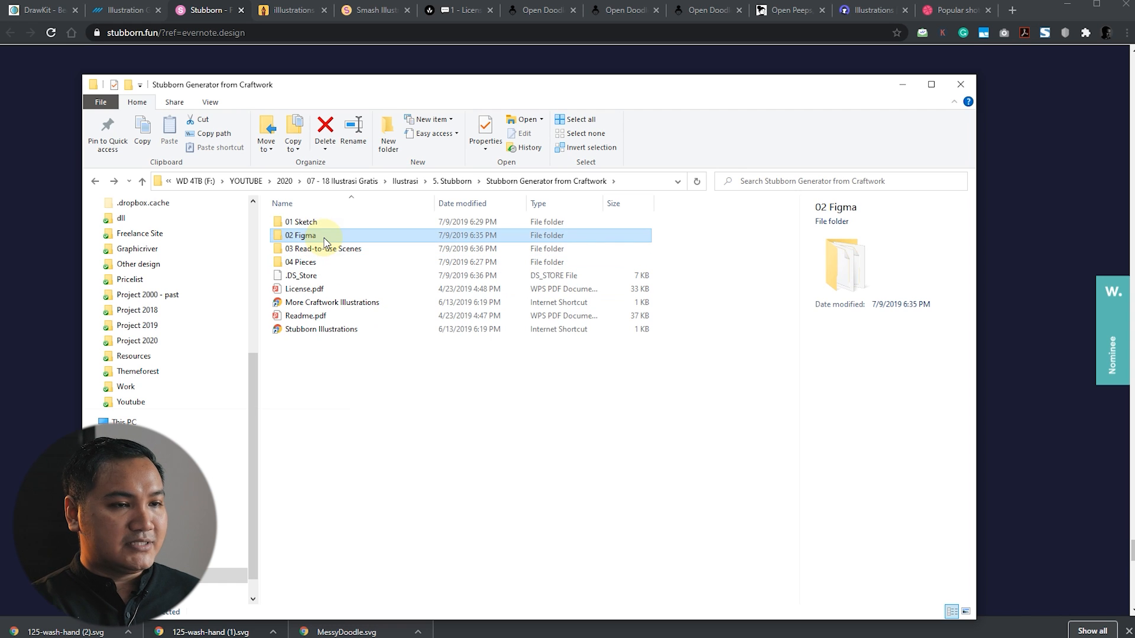
{"action": "left_click", "coordinate": [1026, 243]}
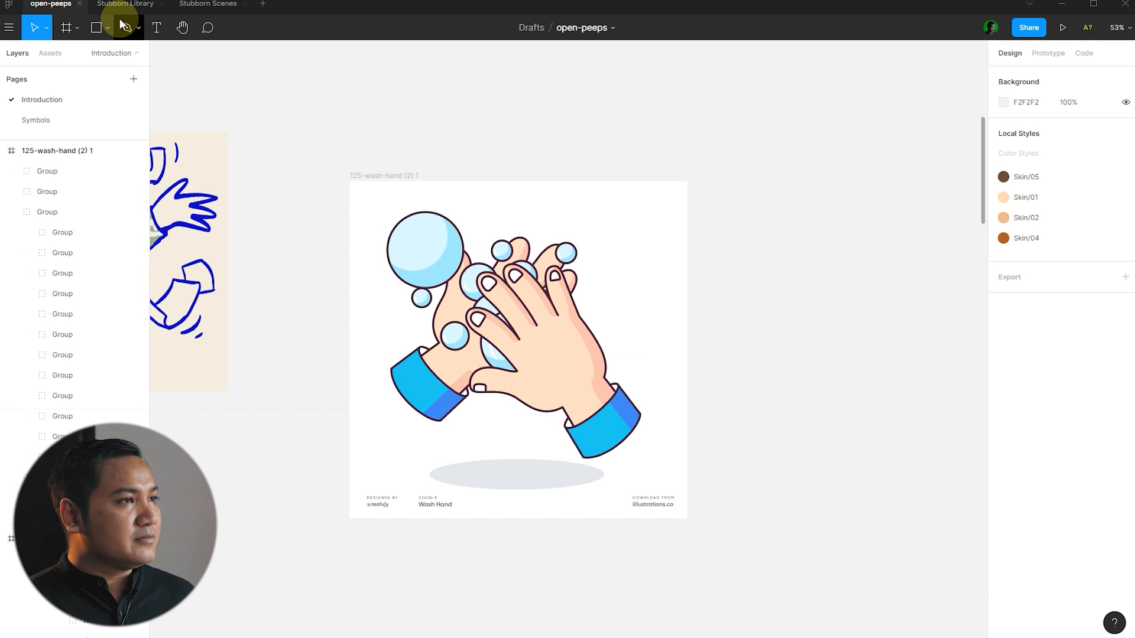
{"action": "left_click", "coordinate": [124, 9]}
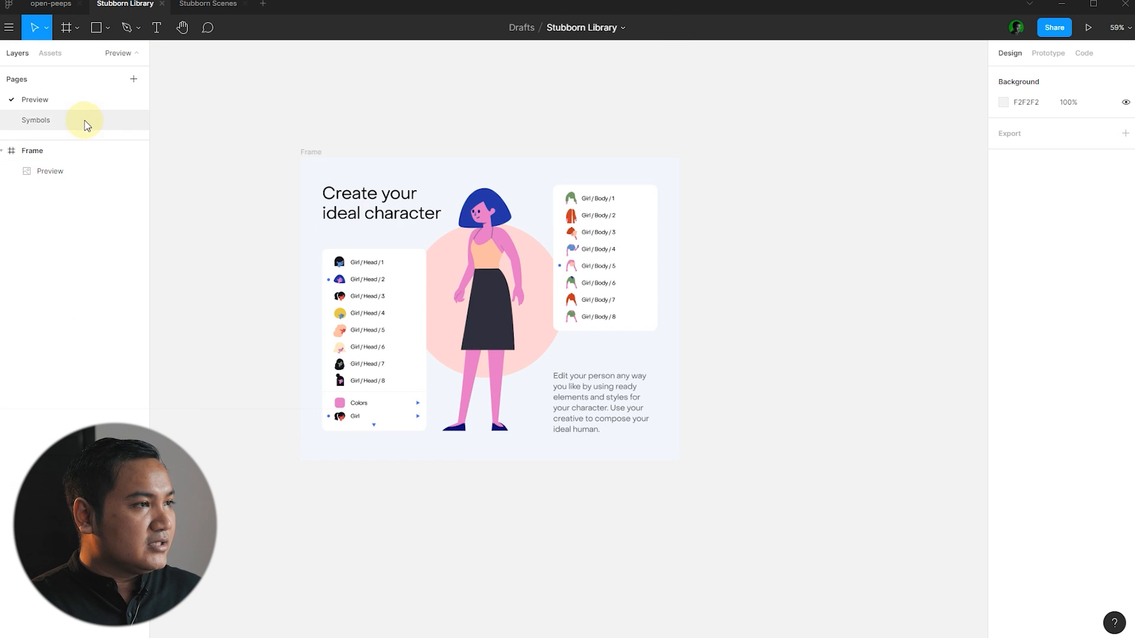
{"action": "left_click", "coordinate": [46, 122]}
- Examine the man characters, their head, body and leg components, and the background objects, selecting the Character / Man / 1 component
{"action": "scroll", "coordinate": [366, 287], "scroll_direction": "up", "scroll_amount": 1}
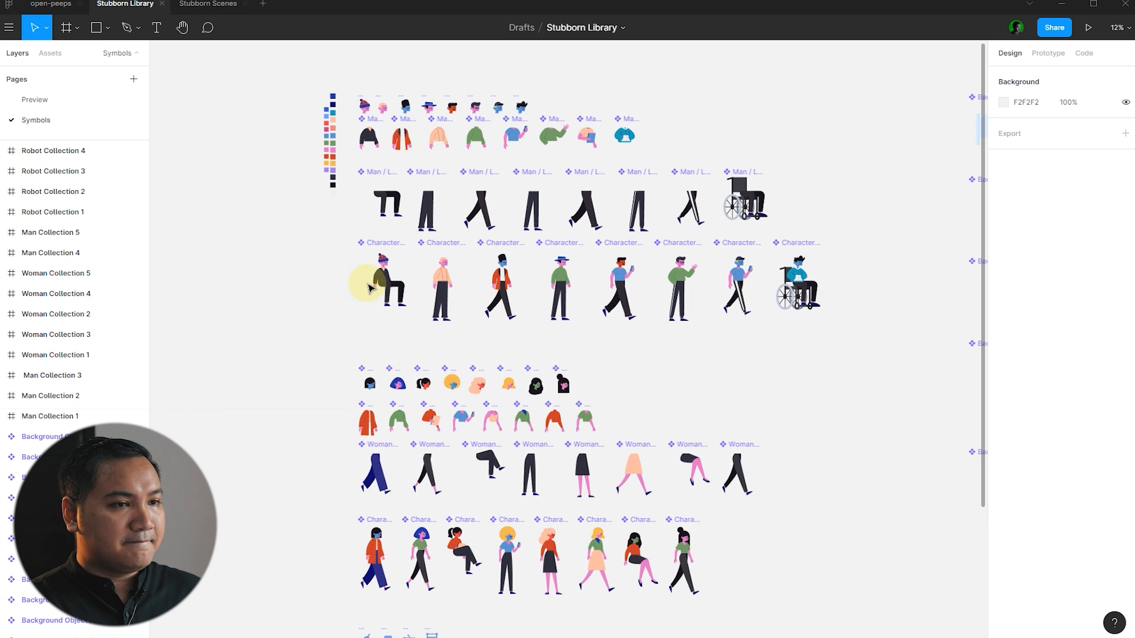
{"action": "scroll", "coordinate": [277, 278], "scroll_direction": "down", "scroll_amount": 4}
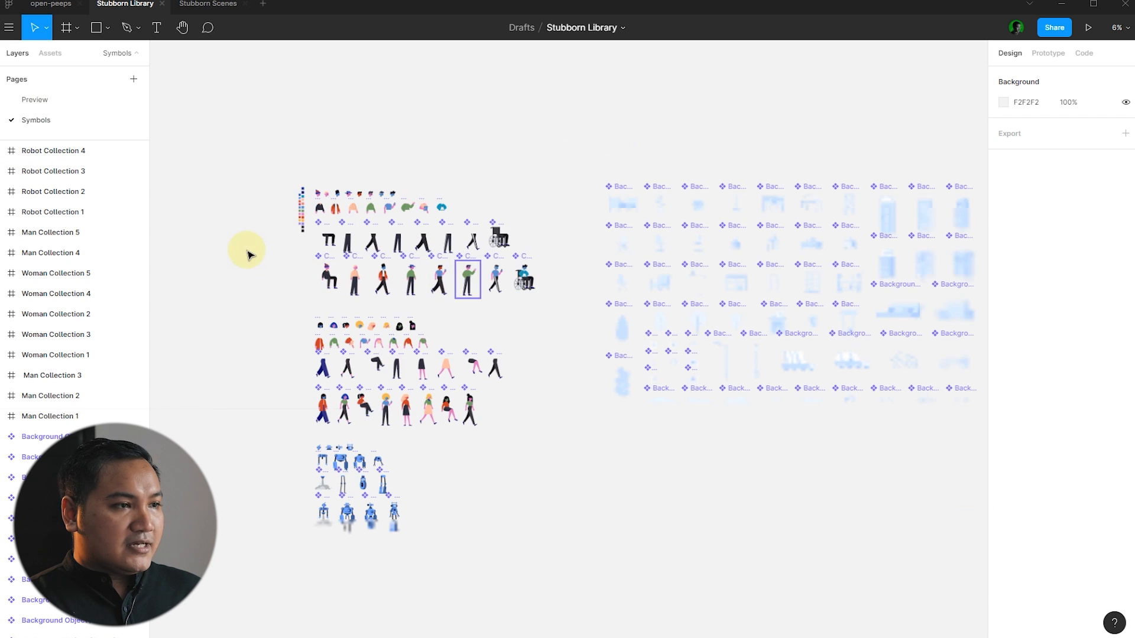
{"action": "scroll", "coordinate": [330, 277], "scroll_direction": "up", "scroll_amount": 3}
{"action": "scroll", "coordinate": [329, 277], "scroll_direction": "up", "scroll_amount": 3}
{"action": "scroll", "coordinate": [314, 293], "scroll_direction": "down", "scroll_amount": 5}
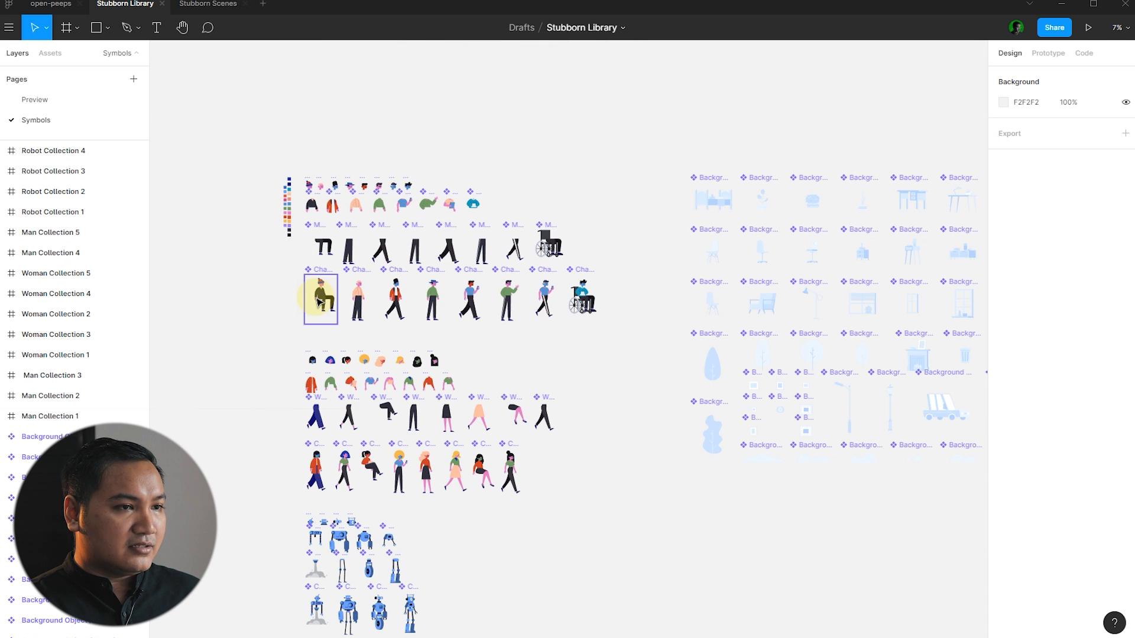
{"action": "left_click", "coordinate": [329, 305]}
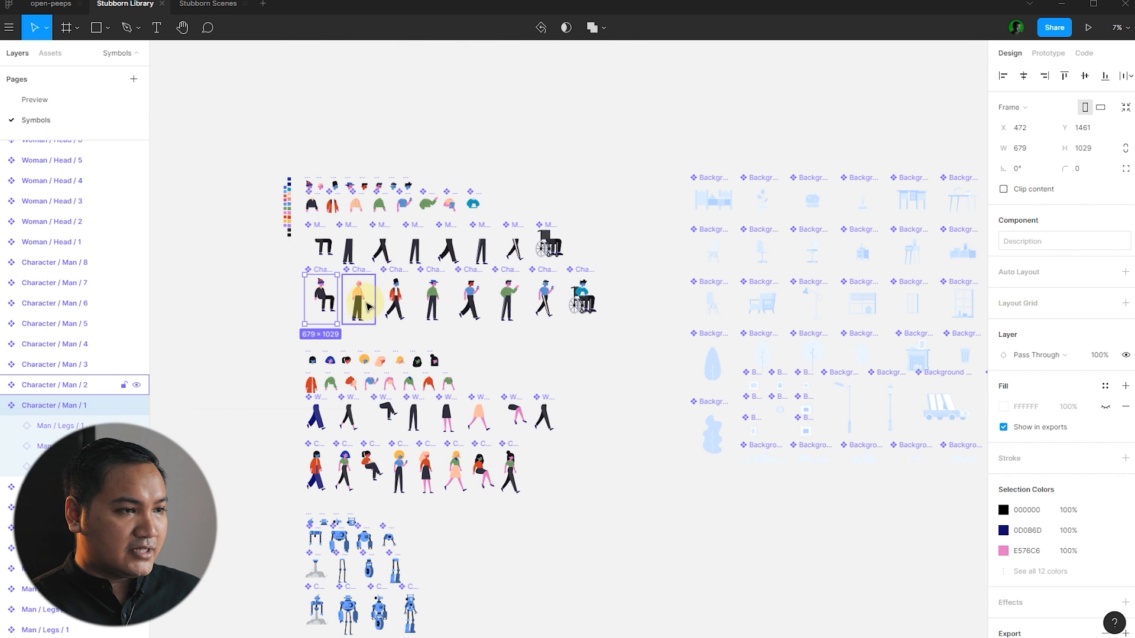
{"action": "scroll", "coordinate": [367, 302], "scroll_direction": "up", "scroll_amount": 2}
{"action": "scroll", "coordinate": [319, 323], "scroll_direction": "up", "scroll_amount": 5}
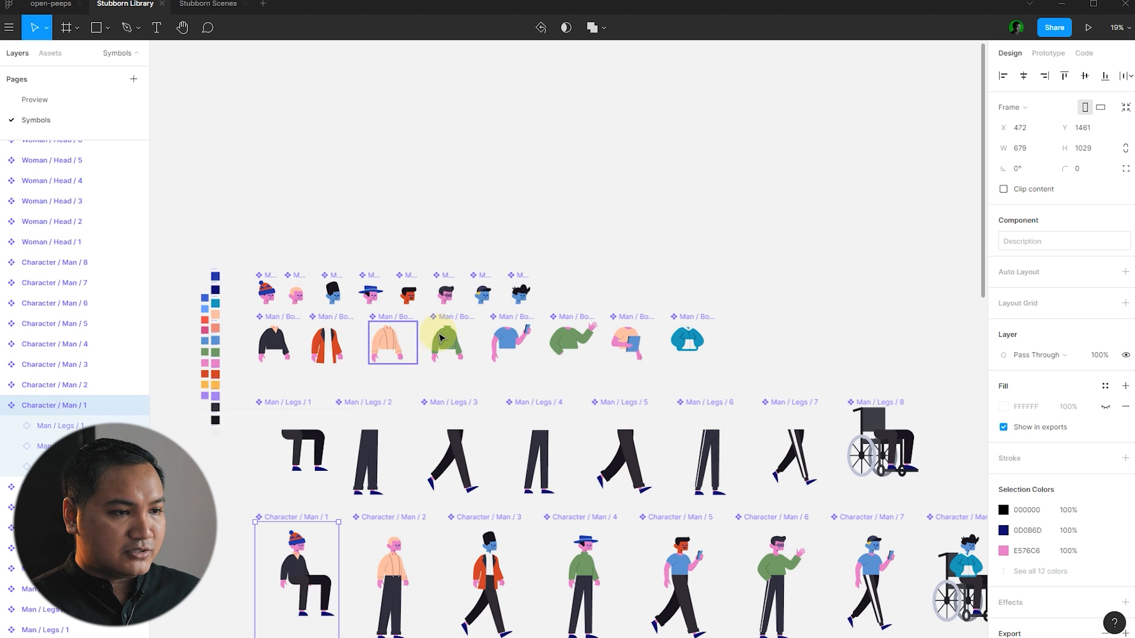
{"action": "scroll", "coordinate": [467, 235], "scroll_direction": "down", "scroll_amount": 4}
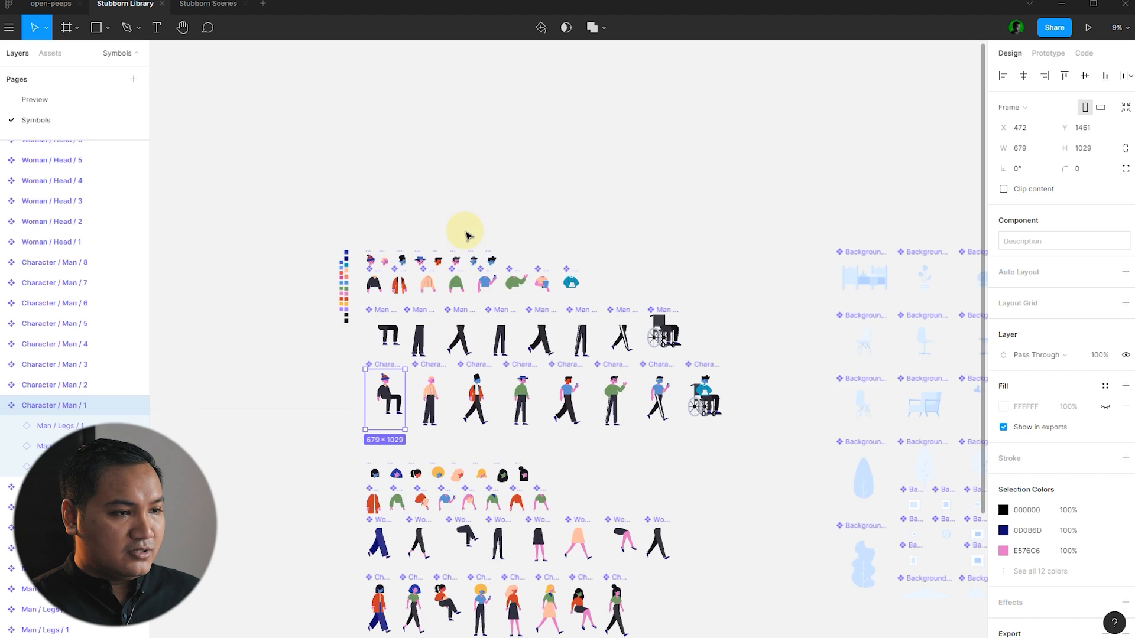
{"action": "scroll", "coordinate": [470, 243], "scroll_direction": "down", "scroll_amount": 4}
- Clear the selection and examine the woman and robot components and their assembled characters
{"action": "left_click", "coordinate": [805, 388]}
{"action": "scroll", "coordinate": [481, 253], "scroll_direction": "up", "scroll_amount": 3}
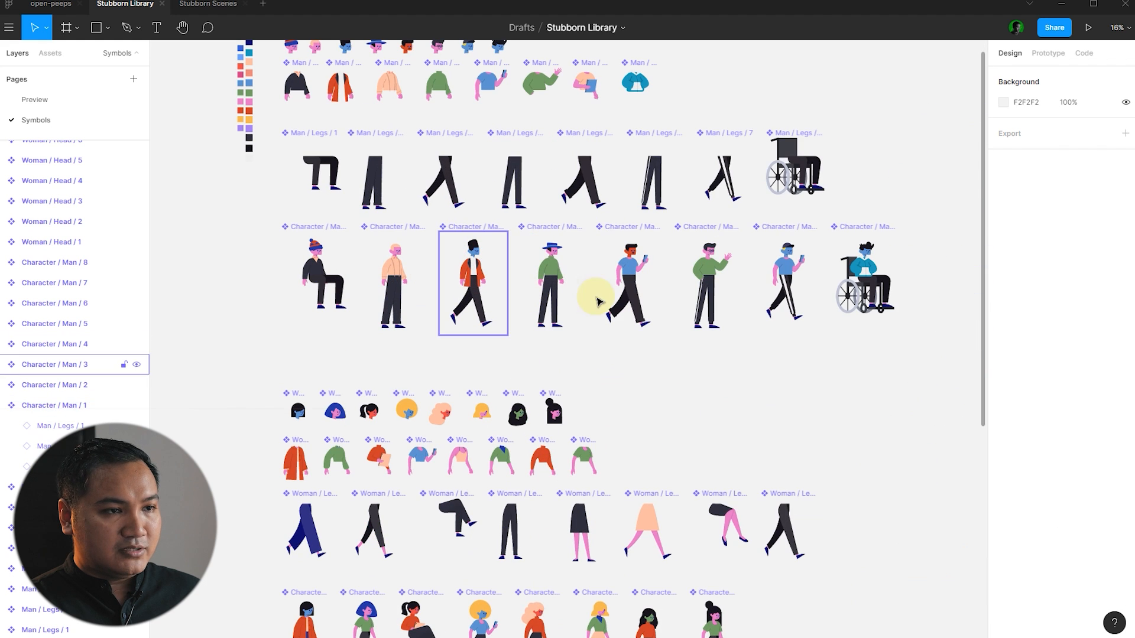
{"action": "scroll", "coordinate": [836, 341], "scroll_direction": "down", "scroll_amount": 4}
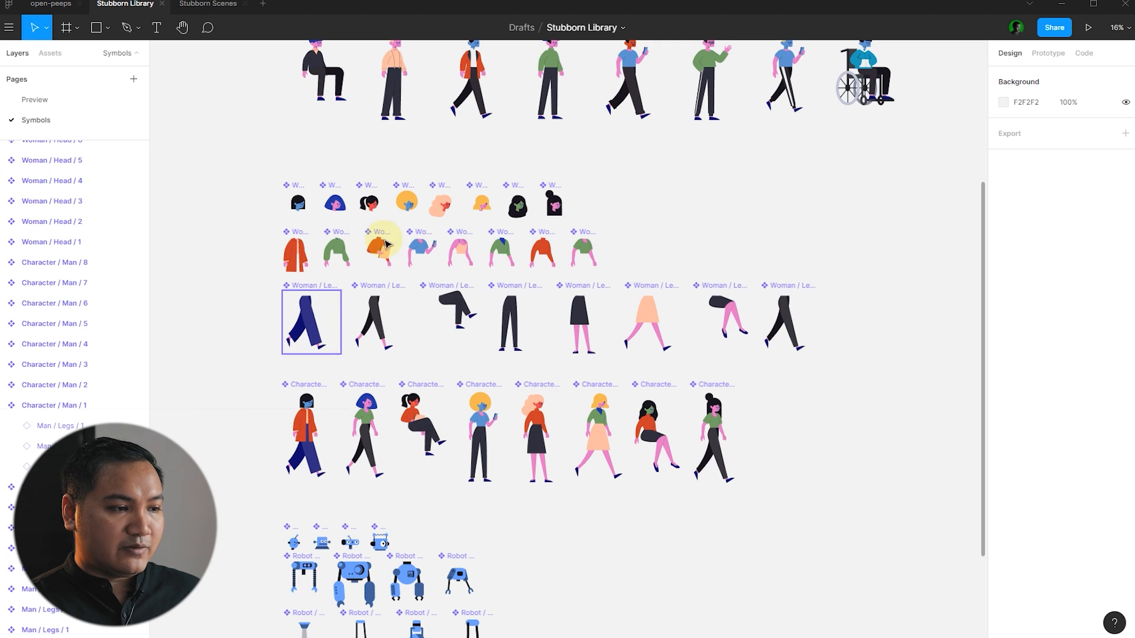
{"action": "scroll", "coordinate": [333, 223], "scroll_direction": "down", "scroll_amount": 5}
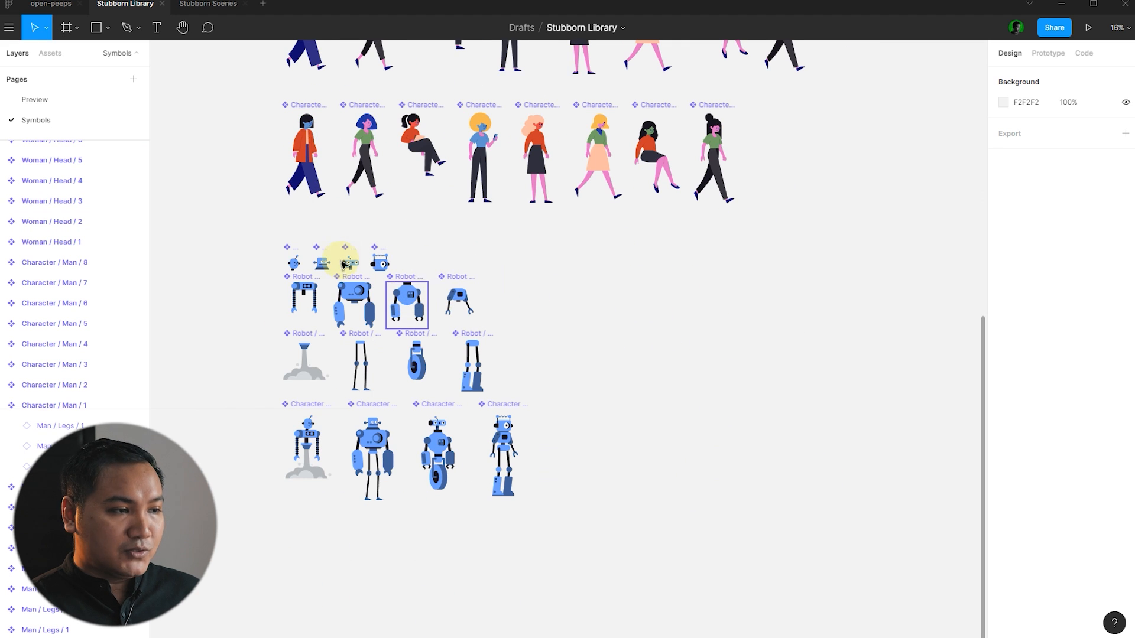
- Examine the background object components, including the furniture, doors, windows, plants, cars and bicycle
{"action": "scroll", "coordinate": [331, 306], "scroll_direction": "down", "scroll_amount": 6}
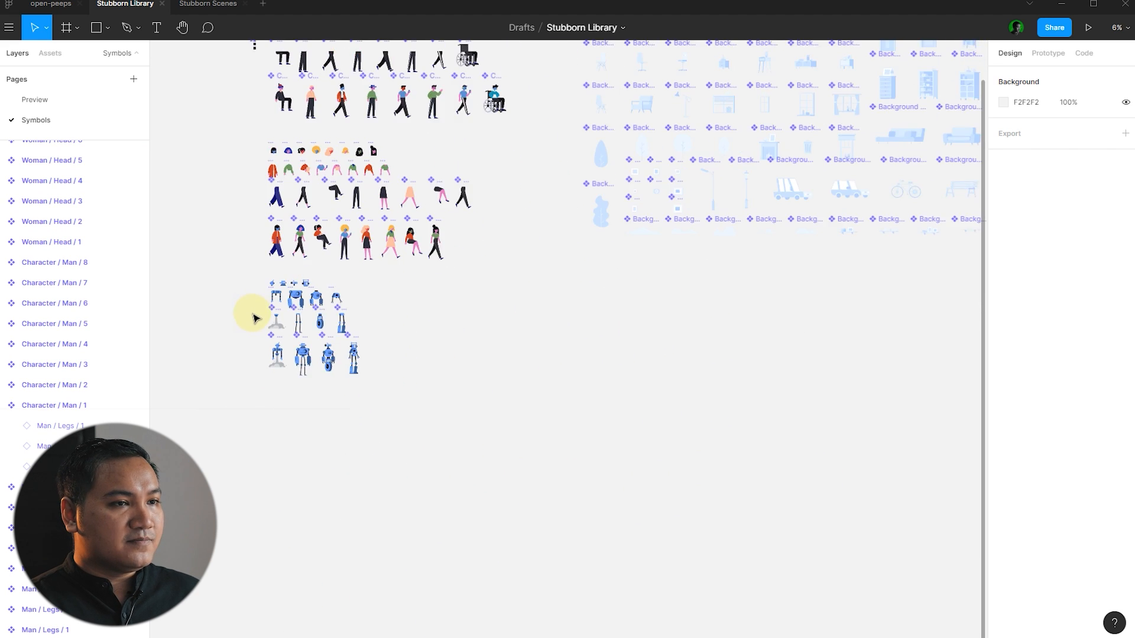
{"action": "scroll", "coordinate": [496, 225], "scroll_direction": "up", "scroll_amount": 6}
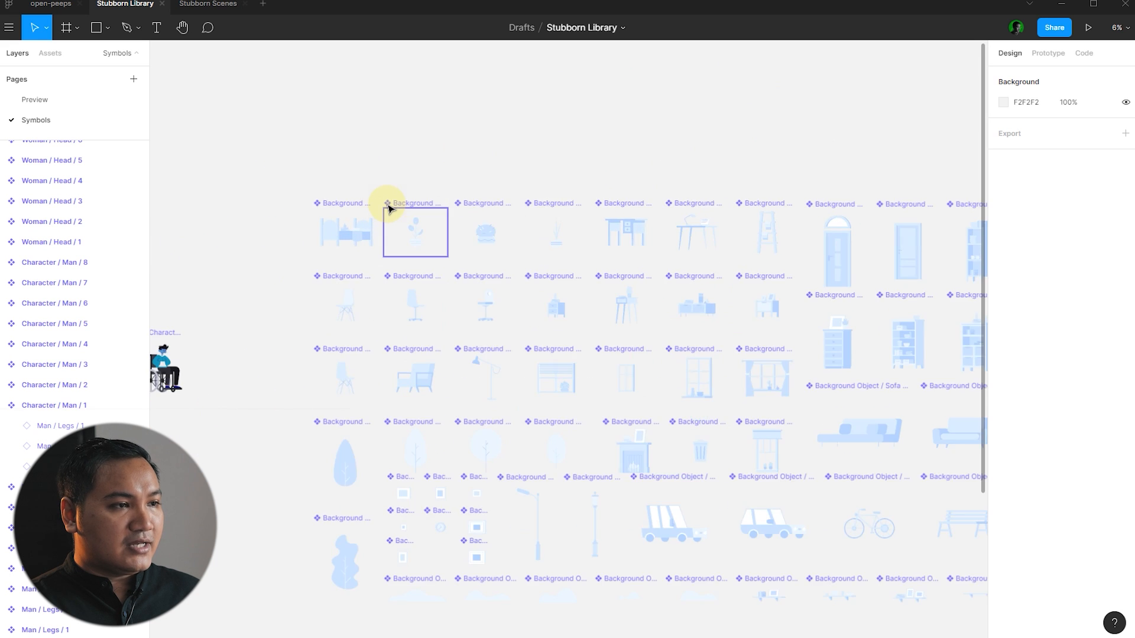
{"action": "scroll", "coordinate": [331, 163], "scroll_direction": "down", "scroll_amount": 3}
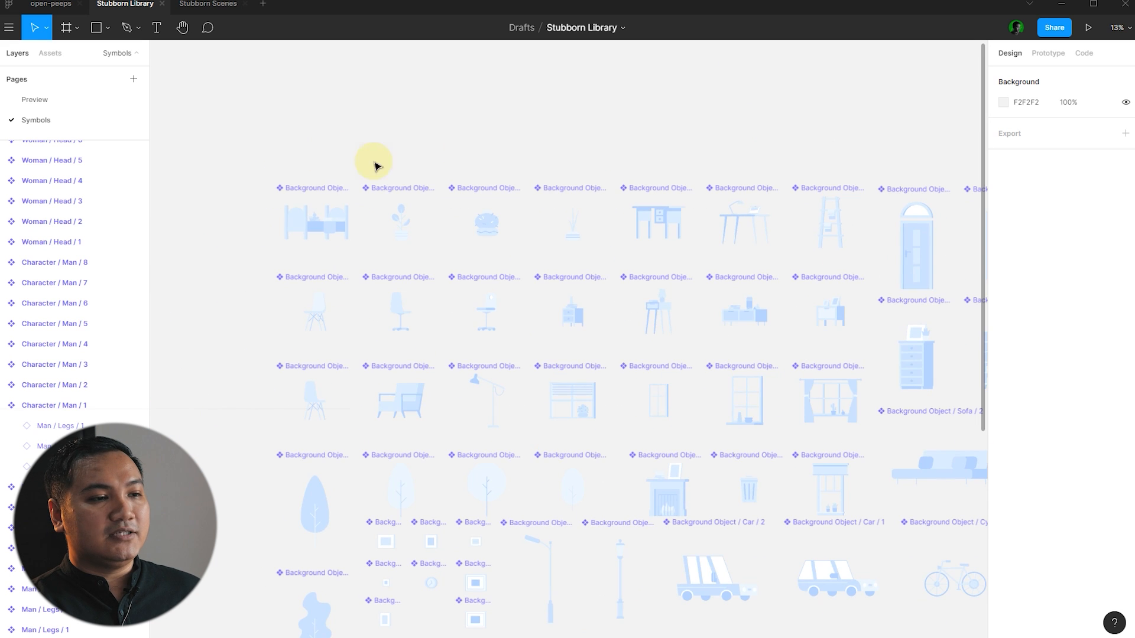
{"action": "scroll", "coordinate": [334, 179], "scroll_direction": "down", "scroll_amount": 2}
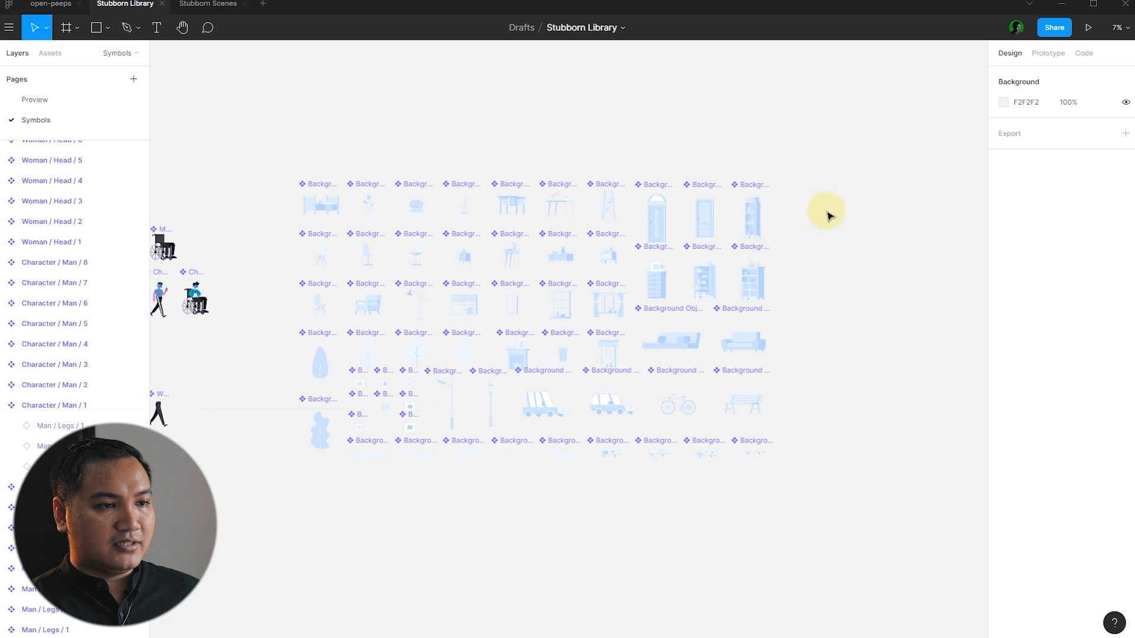
{"action": "scroll", "coordinate": [499, 241], "scroll_direction": "up", "scroll_amount": 5}
{"action": "scroll", "coordinate": [806, 246], "scroll_direction": "down", "scroll_amount": 3}
{"action": "scroll", "coordinate": [629, 183], "scroll_direction": "up", "scroll_amount": 3}
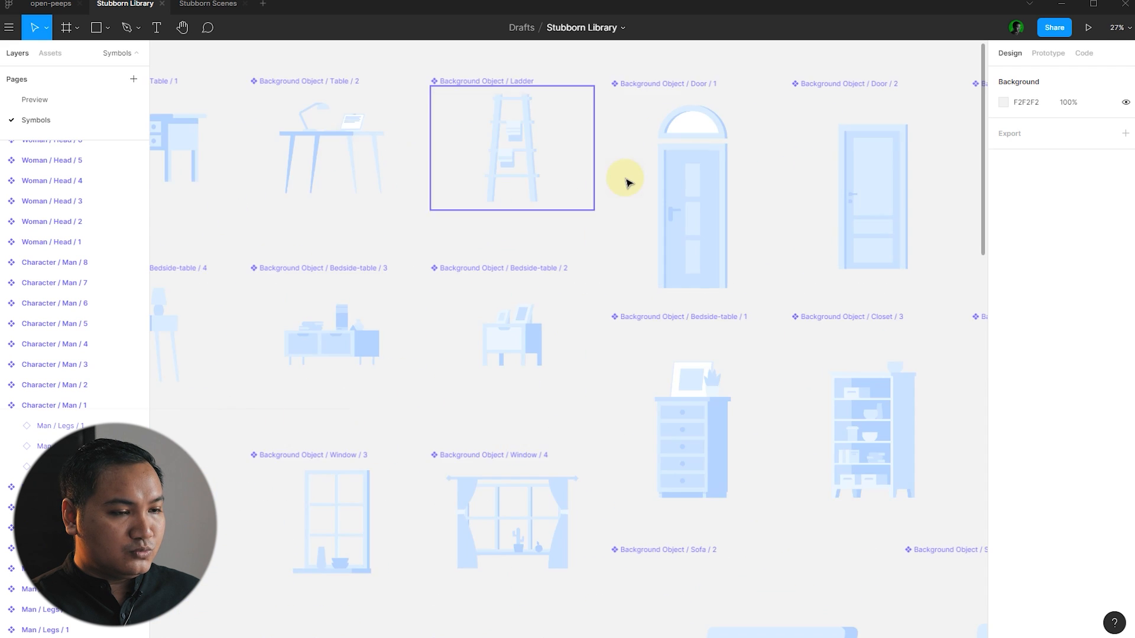
{"action": "scroll", "coordinate": [629, 183], "scroll_direction": "down", "scroll_amount": 3}
{"action": "scroll", "coordinate": [729, 375], "scroll_direction": "up", "scroll_amount": 6}
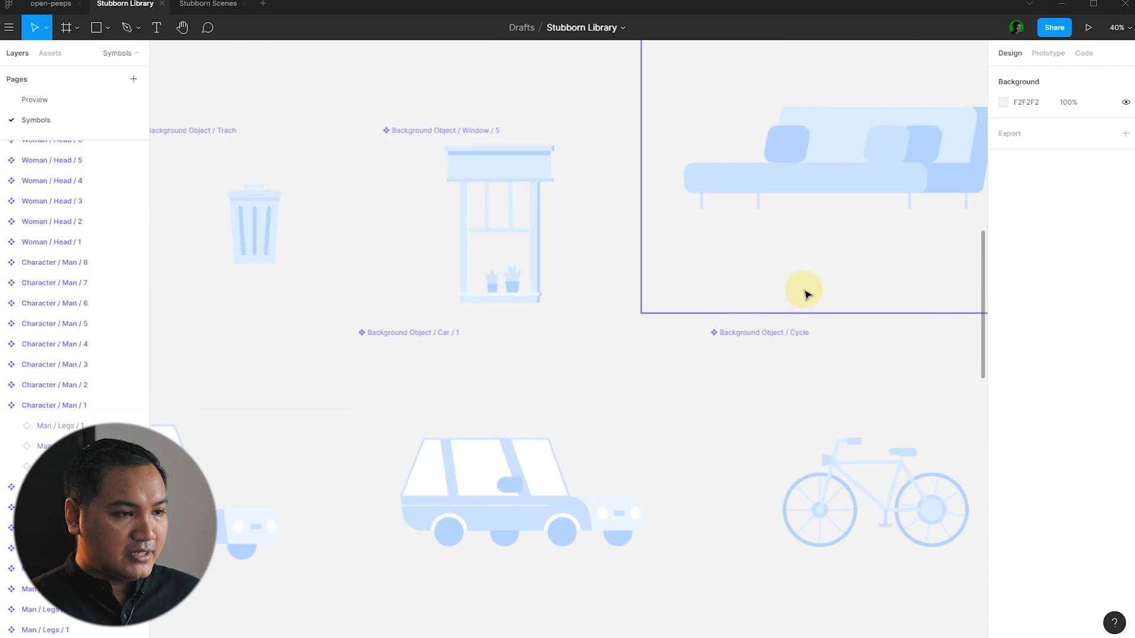
{"action": "scroll", "coordinate": [815, 288], "scroll_direction": "down", "scroll_amount": 5}
{"action": "left_click_drag", "start_coordinate": [497, 228], "coordinate": [756, 258]}
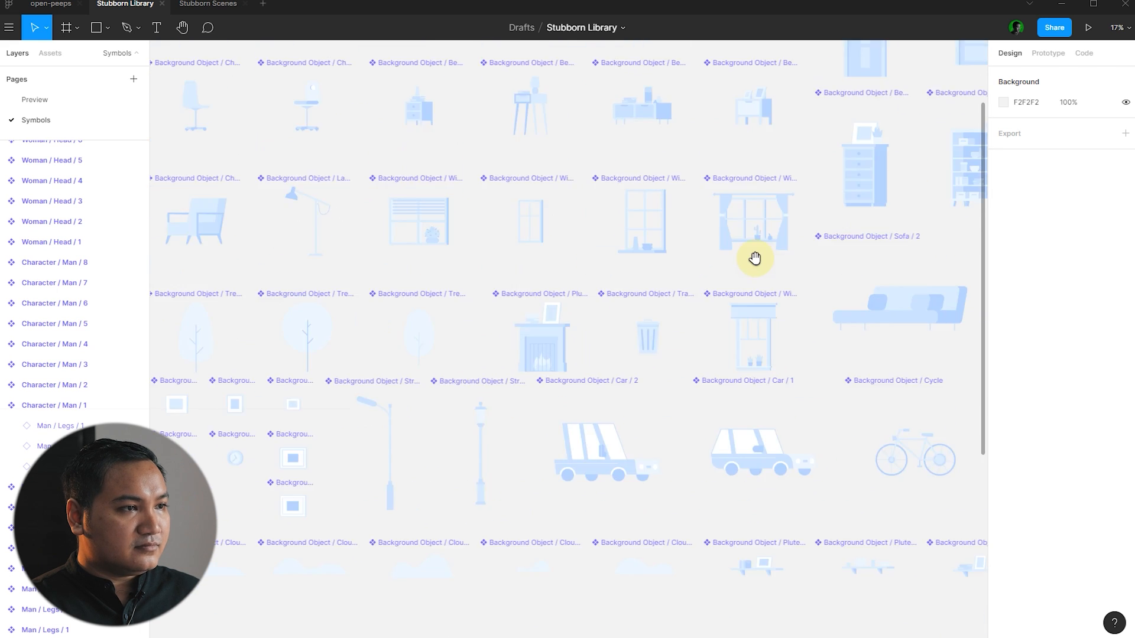
- Examine the Man, Woman and Robot Collection frames, briefly selecting the phone-holding character in Man Collection 1
{"action": "scroll", "coordinate": [332, 288], "scroll_direction": "down", "scroll_amount": 10}
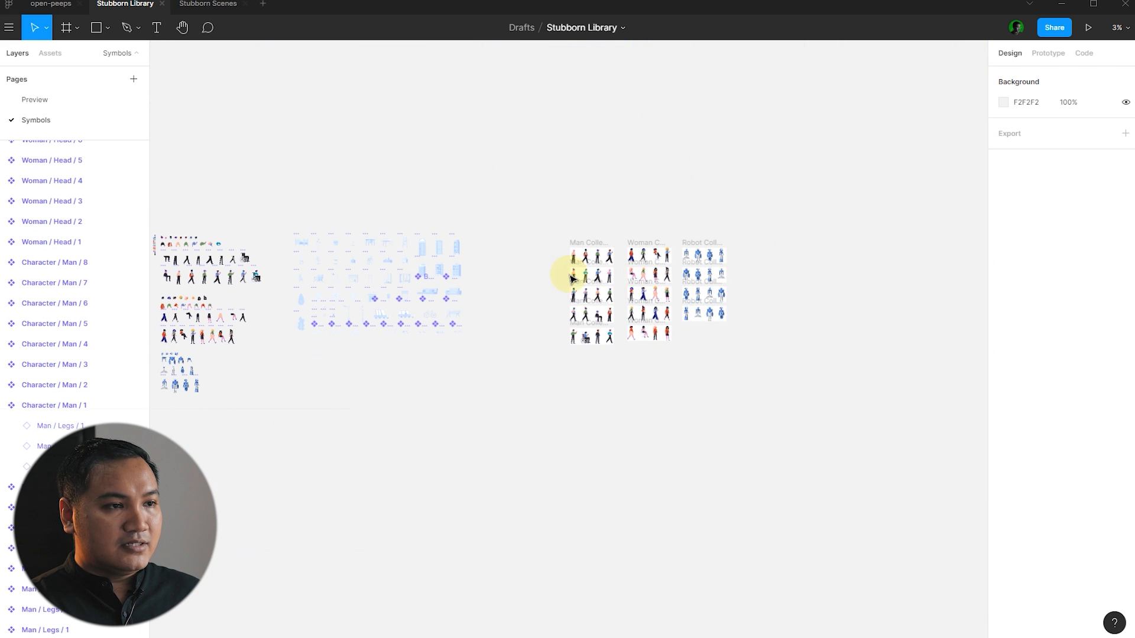
{"action": "scroll", "coordinate": [672, 255], "scroll_direction": "up", "scroll_amount": 10}
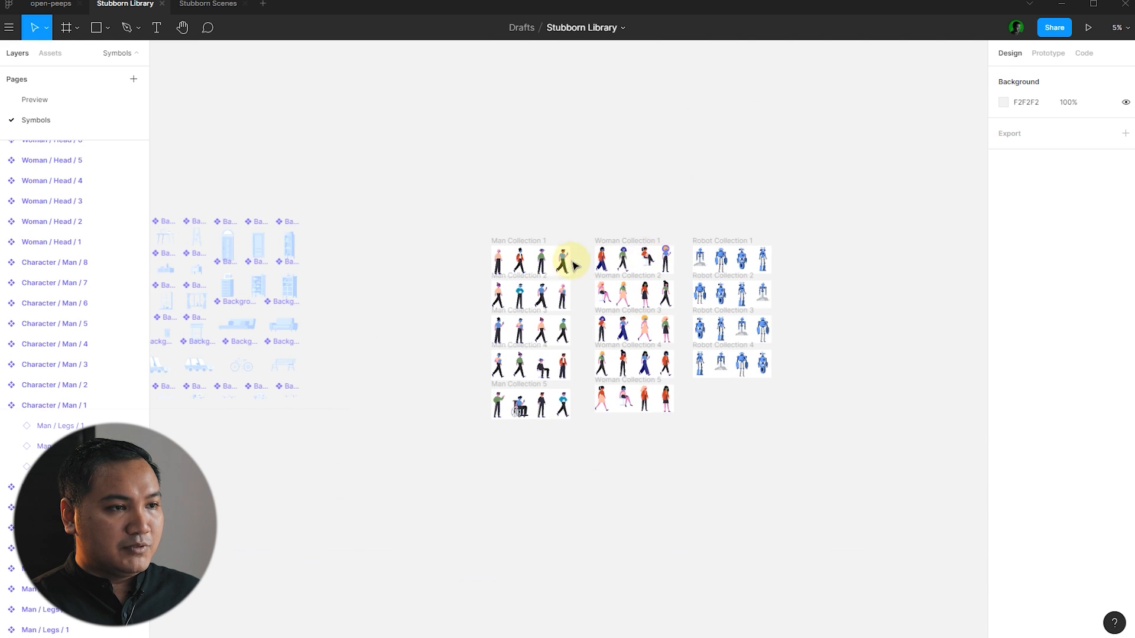
{"action": "scroll", "coordinate": [257, 204], "scroll_direction": "down", "scroll_amount": 2}
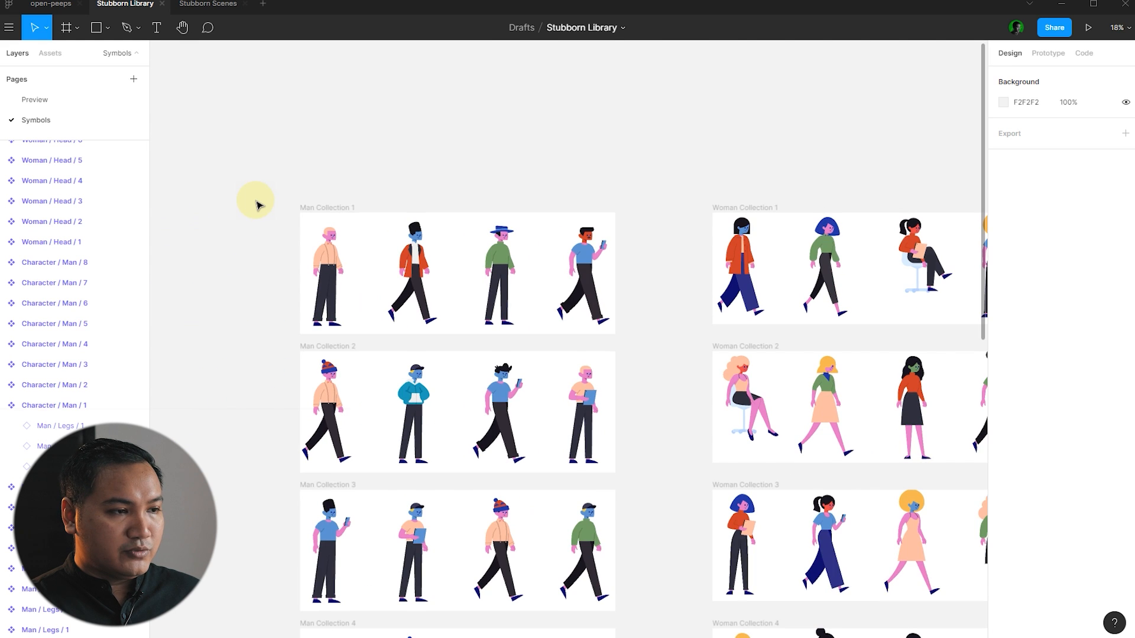
{"action": "scroll", "coordinate": [256, 200], "scroll_direction": "down", "scroll_amount": 4}
{"action": "scroll", "coordinate": [568, 294], "scroll_direction": "down", "scroll_amount": 1}
{"action": "scroll", "coordinate": [550, 302], "scroll_direction": "down", "scroll_amount": 3}
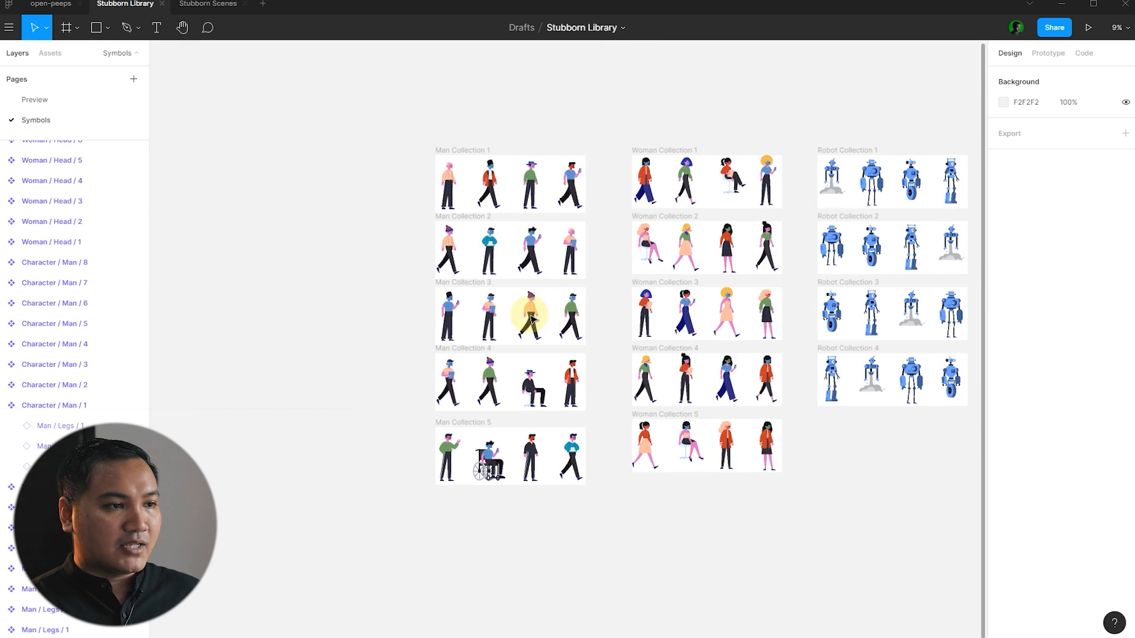
{"action": "scroll", "coordinate": [529, 313], "scroll_direction": "up", "scroll_amount": 6}
{"action": "left_click", "coordinate": [548, 218]}
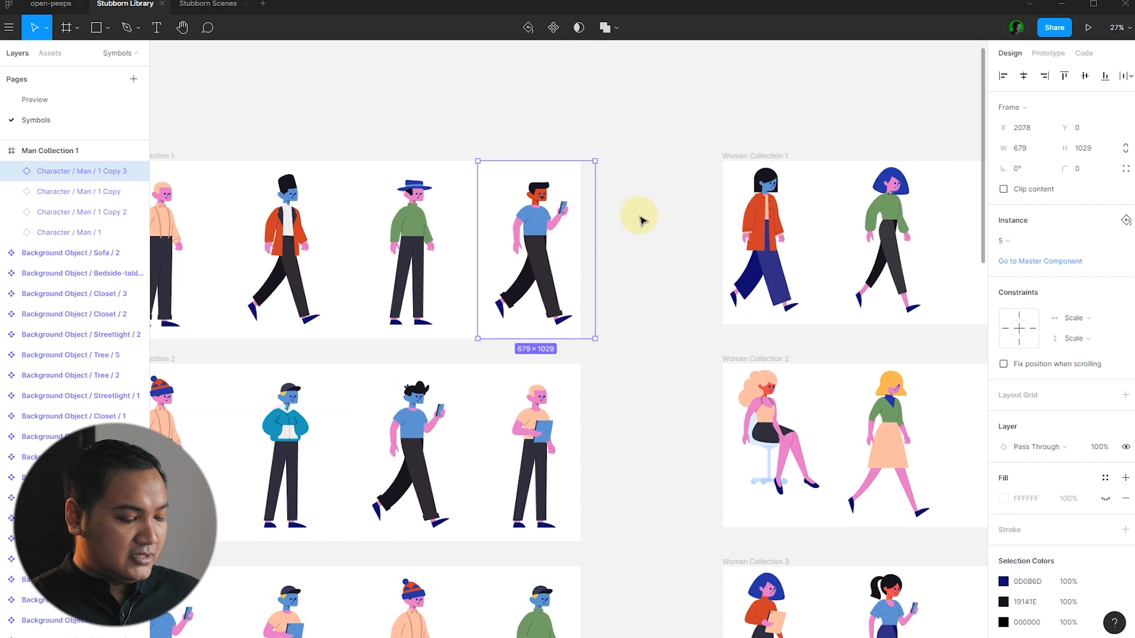
{"action": "left_click", "coordinate": [652, 221]}
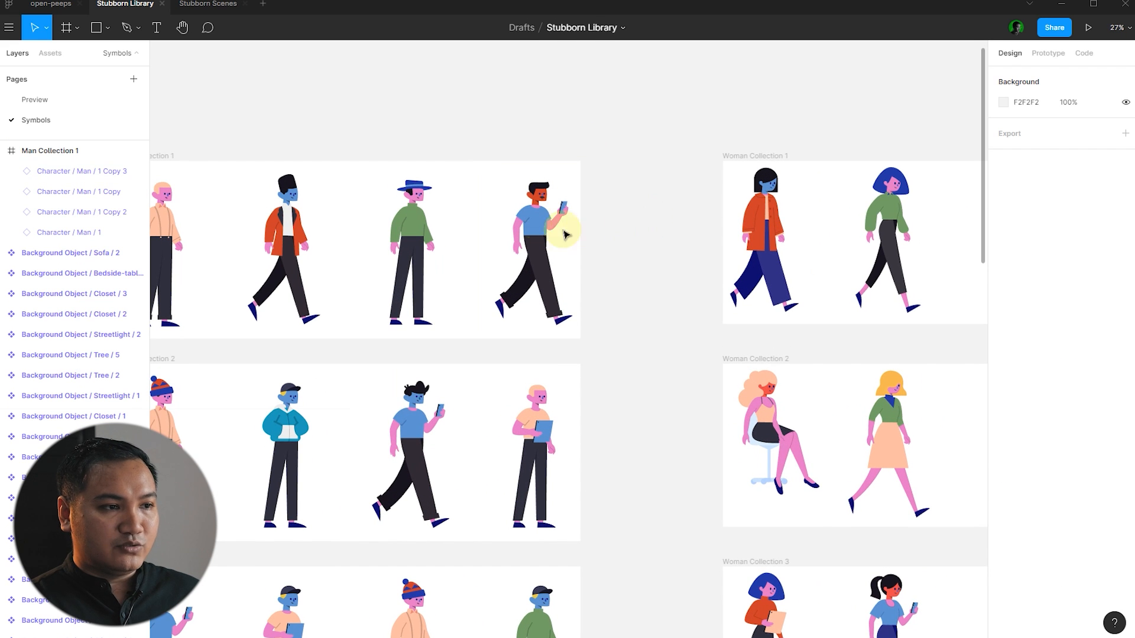
- Return to the man components and select the Man / Legs / 1 instance inside Character / Man / 1
{"action": "scroll", "coordinate": [532, 189], "scroll_direction": "down", "scroll_amount": 10}
{"action": "left_click_drag", "start_coordinate": [486, 154], "coordinate": [742, 144]}
{"action": "scroll", "coordinate": [476, 243], "scroll_direction": "up", "scroll_amount": 10}
{"action": "left_click", "coordinate": [476, 243]}
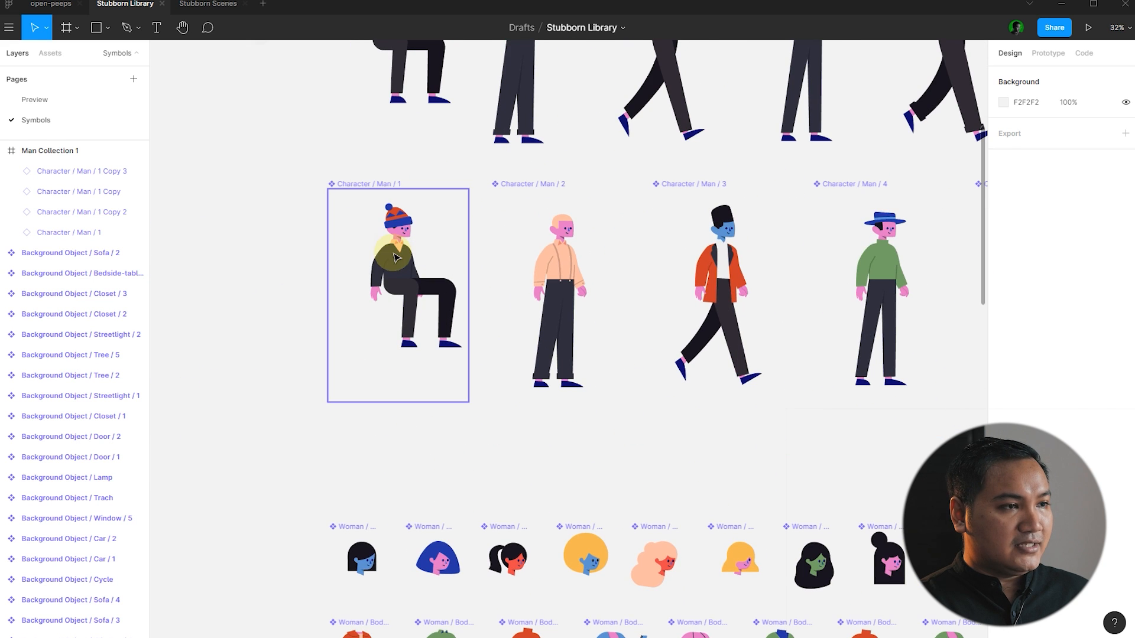
{"action": "scroll", "coordinate": [367, 248], "scroll_direction": "up", "scroll_amount": 3}
{"action": "left_click", "coordinate": [65, 430]}
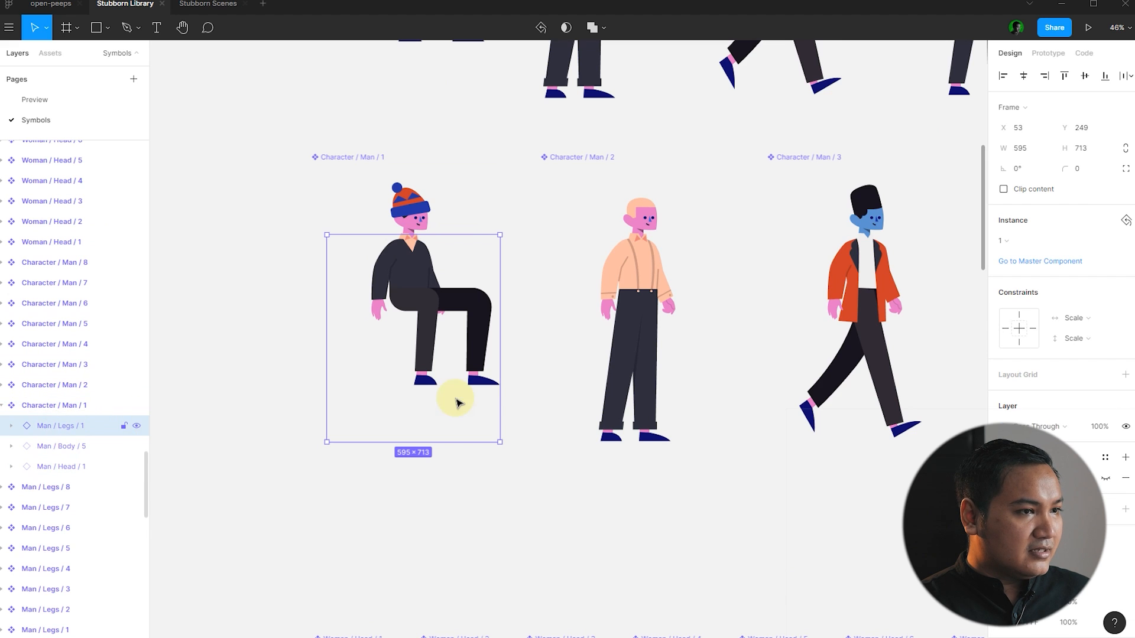
- Swap the selected sitting legs of Character / Man / 1 for legs instance 3
{"action": "right_click", "coordinate": [68, 430]}
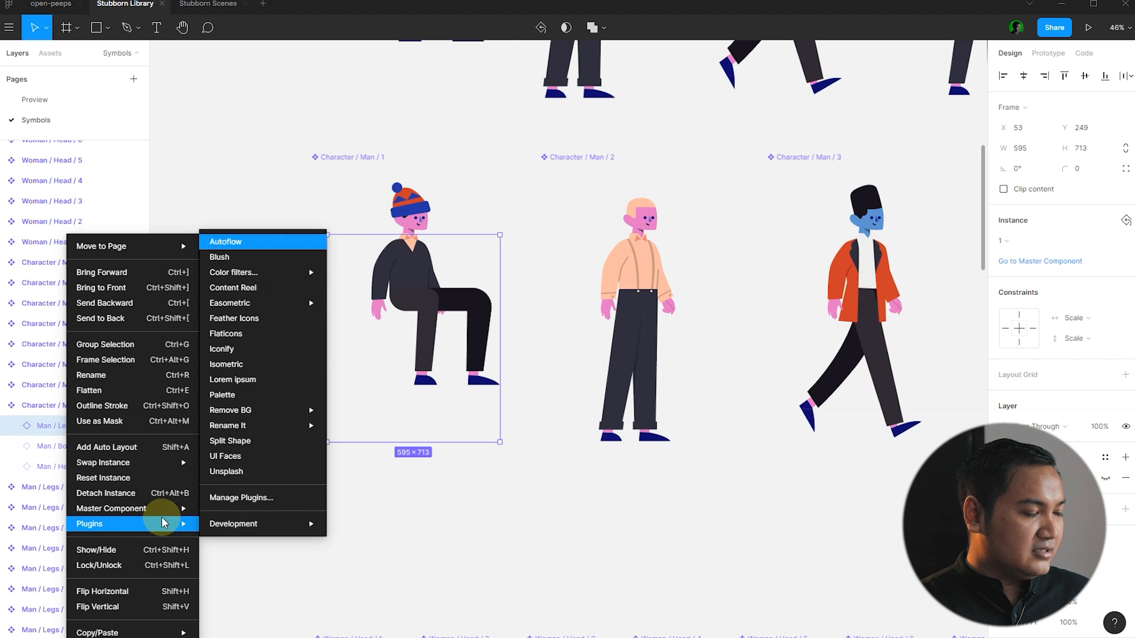
{"action": "mouse_move", "coordinate": [111, 461]}
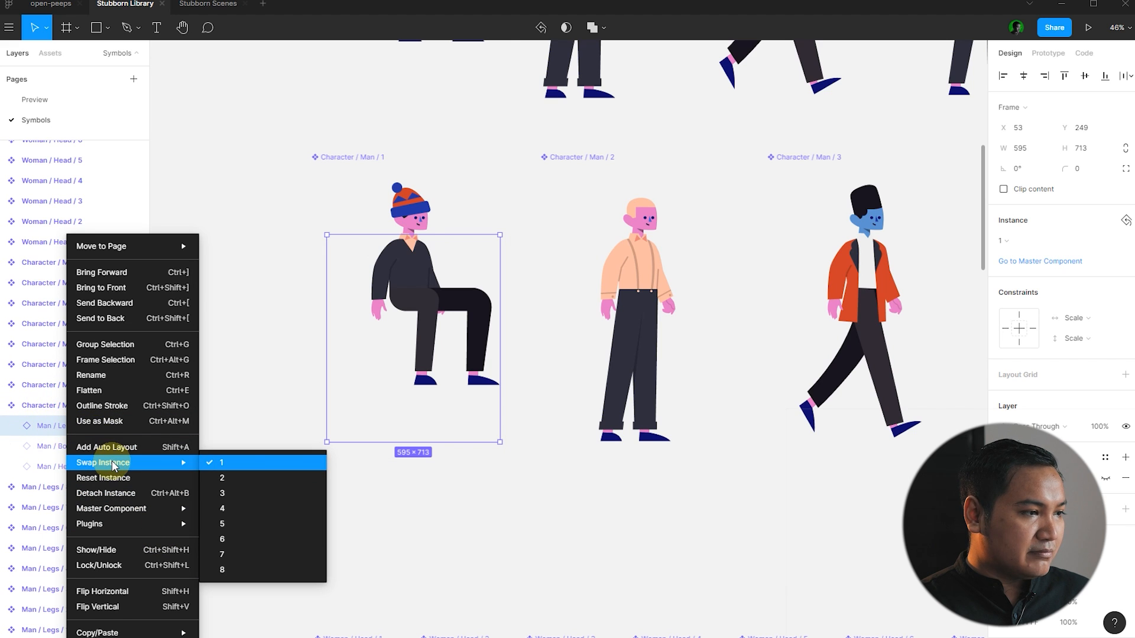
{"action": "left_click", "coordinate": [248, 494]}
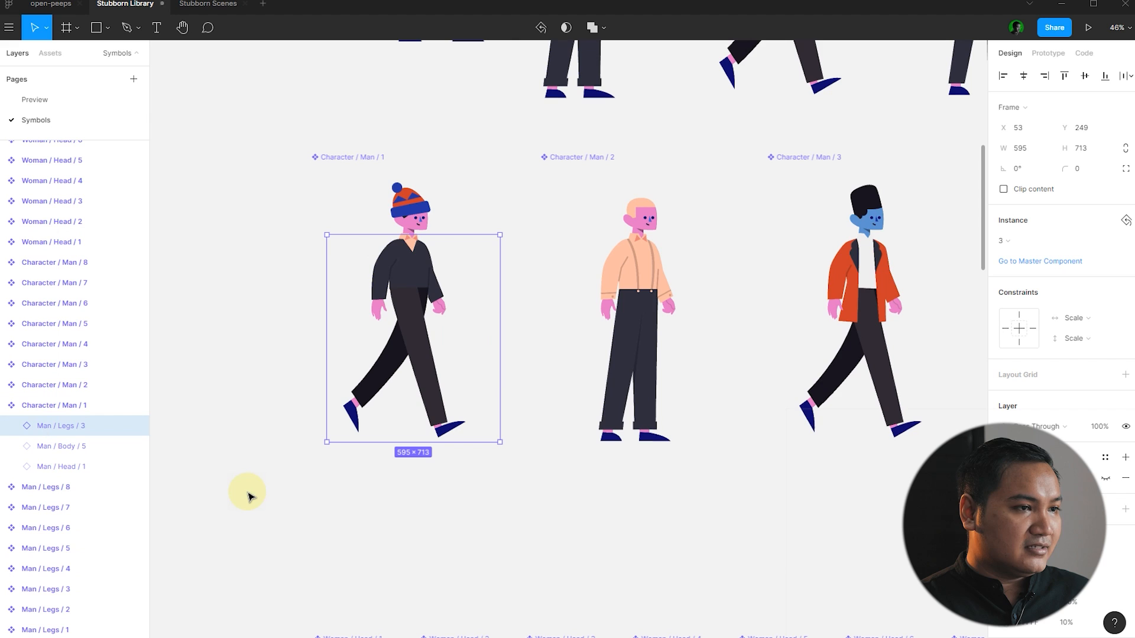
- Swap the legs of Character / Man / 1 for legs instance 7
{"action": "right_click", "coordinate": [75, 426]}
{"action": "mouse_move", "coordinate": [150, 463]}
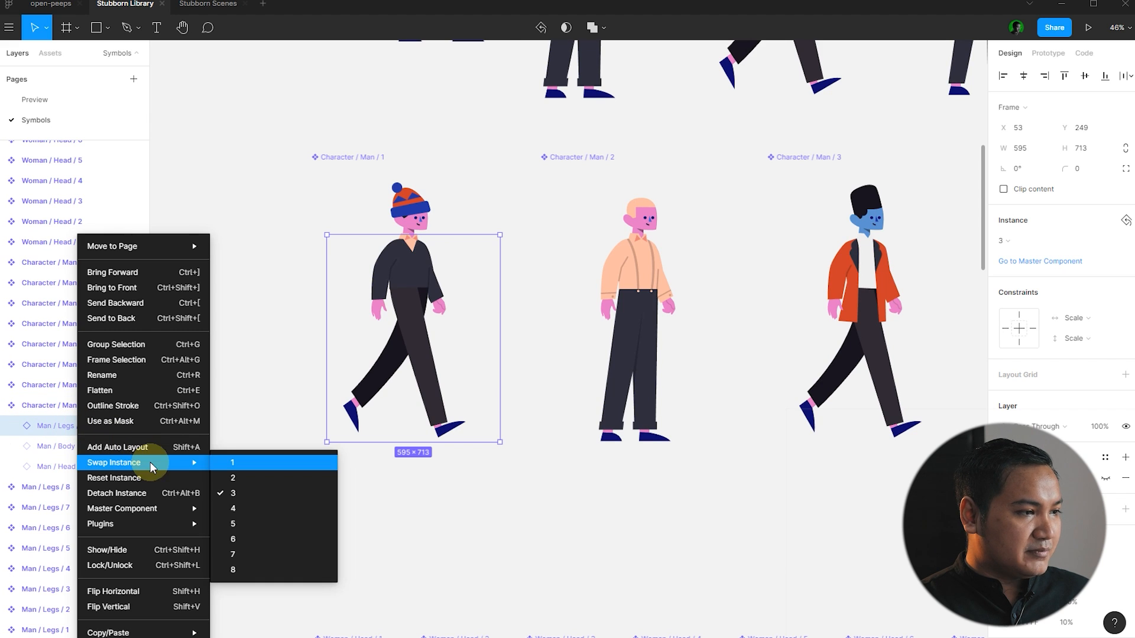
{"action": "left_click", "coordinate": [258, 555]}
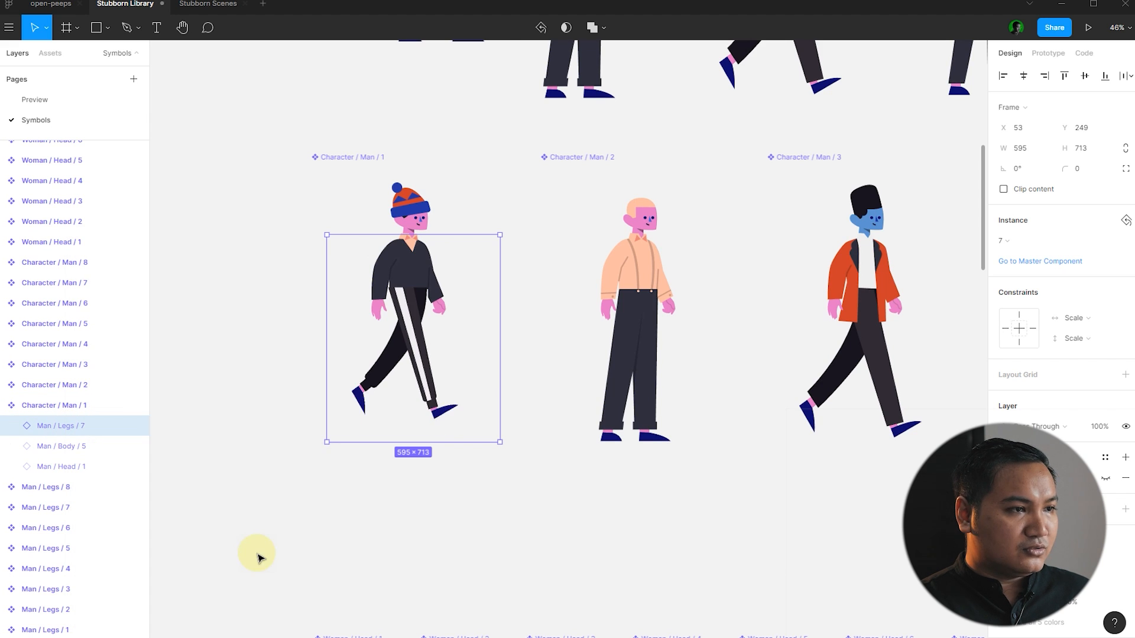
- Swap the body of Character / Man / 1 for body instance 5
{"action": "left_click", "coordinate": [56, 452]}
{"action": "right_click", "coordinate": [55, 447]}
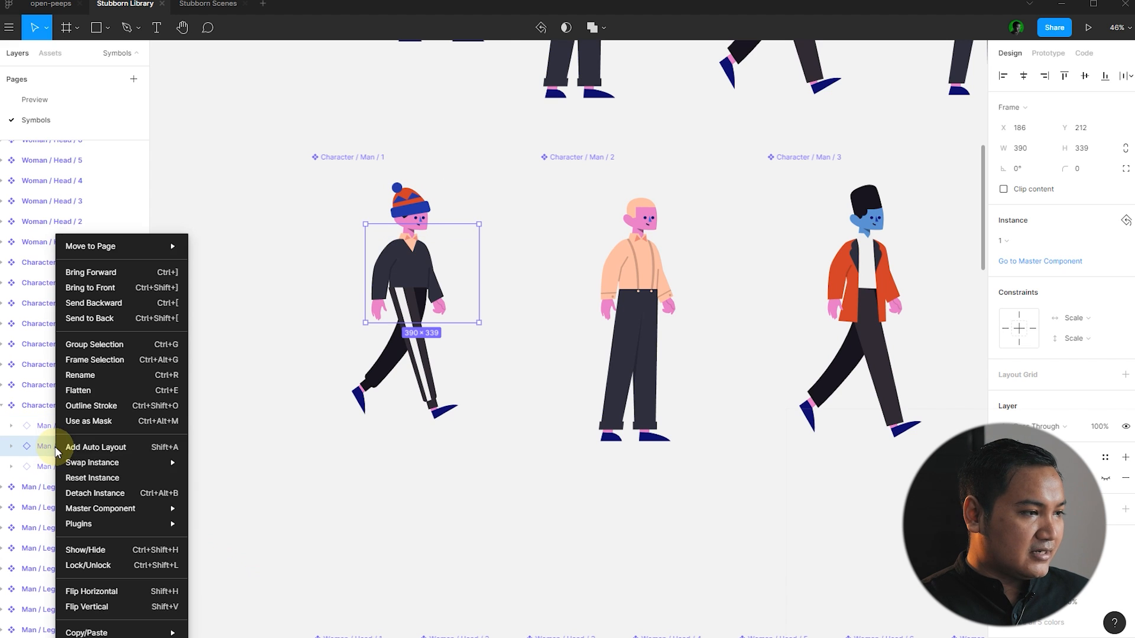
{"action": "mouse_move", "coordinate": [138, 466]}
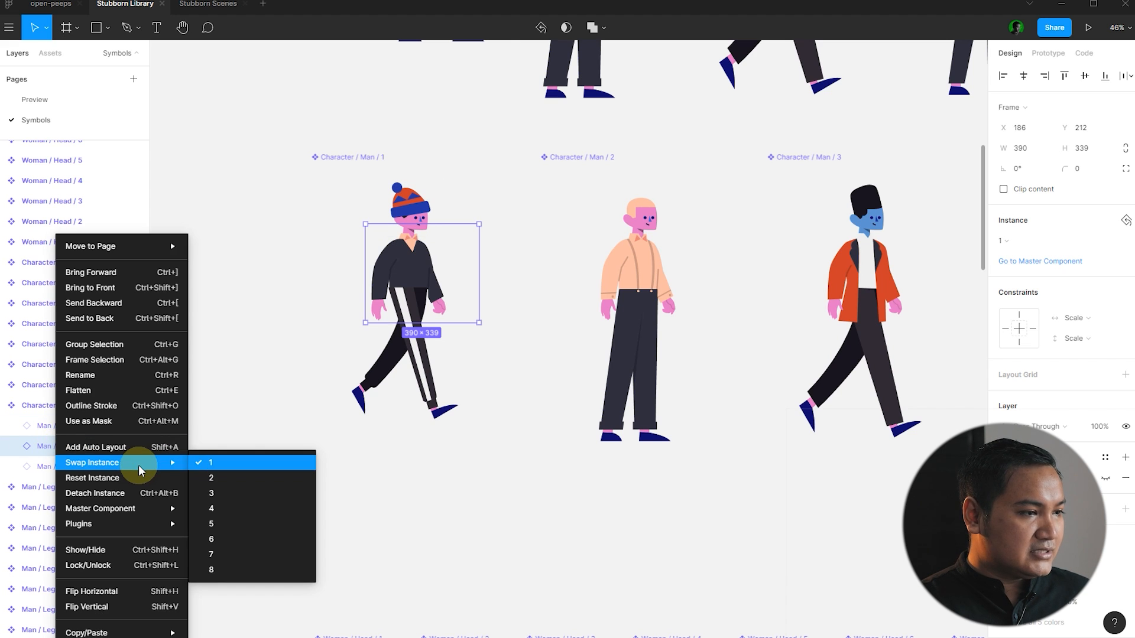
{"action": "left_click", "coordinate": [217, 525]}
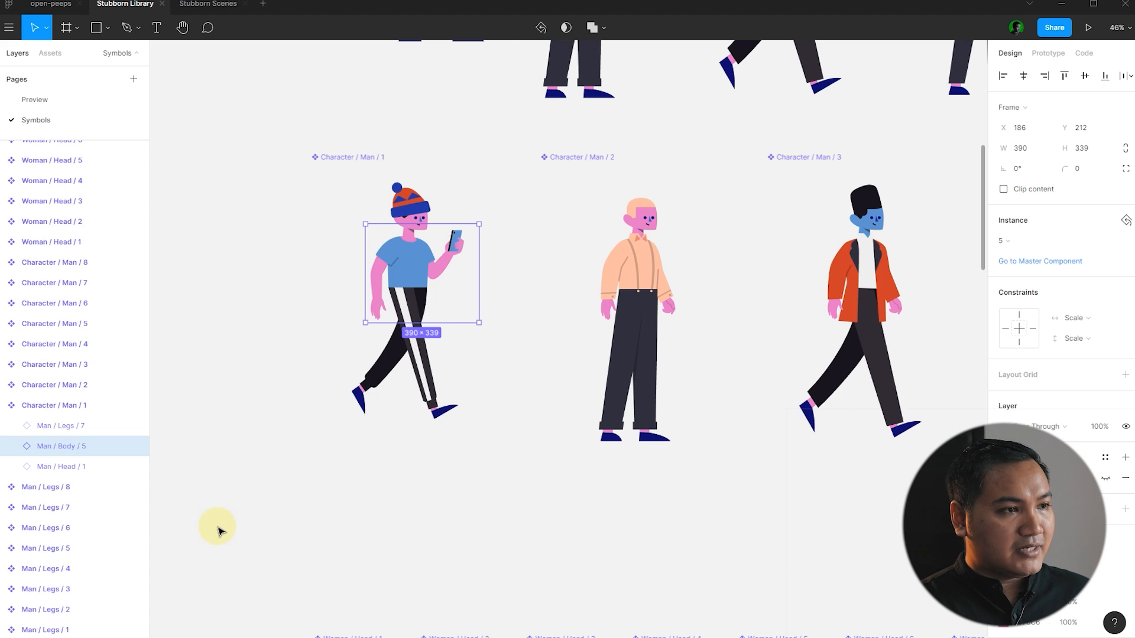
- Try head instances 3 and 8 on Character / Man / 1
{"action": "left_click", "coordinate": [70, 470]}
{"action": "right_click", "coordinate": [69, 470]}
{"action": "mouse_move", "coordinate": [153, 462]}
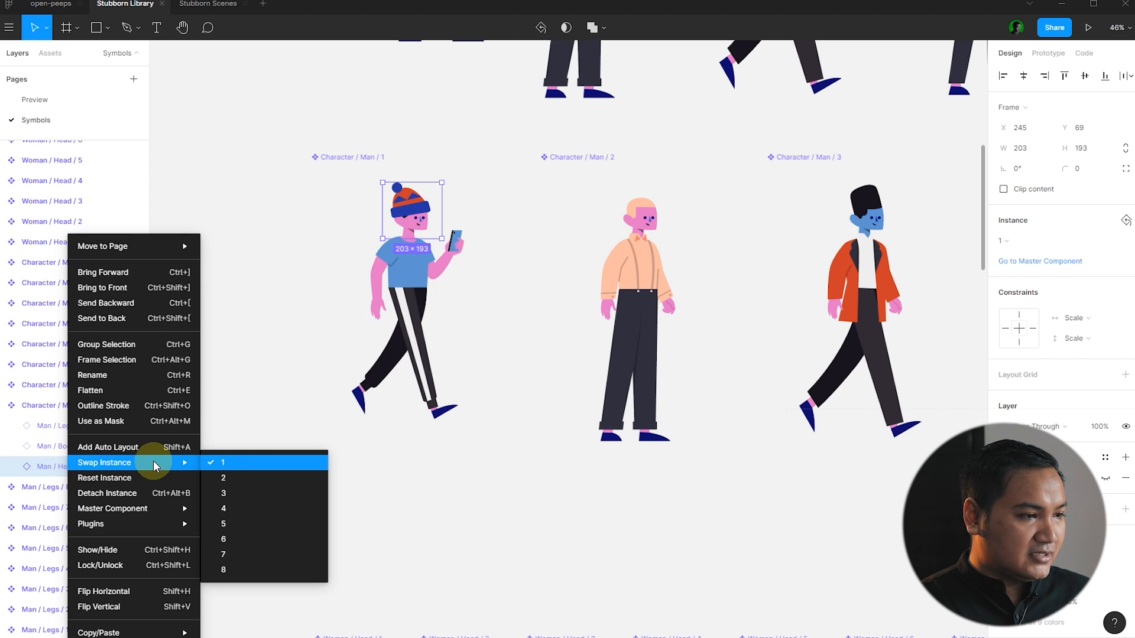
{"action": "left_click", "coordinate": [233, 493]}
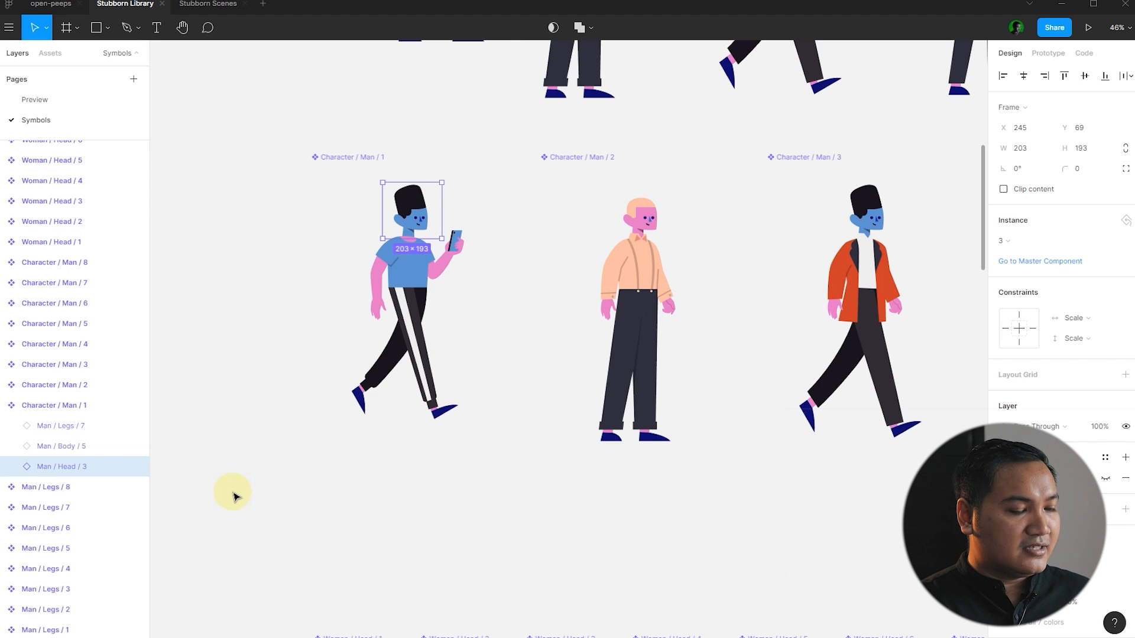
{"action": "right_click", "coordinate": [75, 476]}
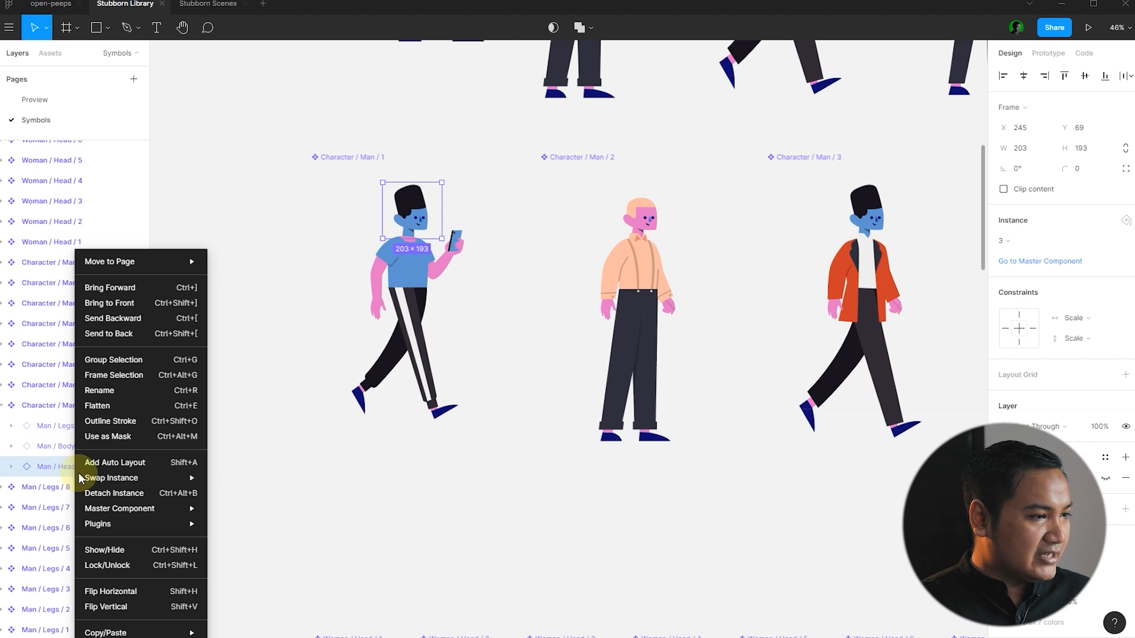
{"action": "mouse_move", "coordinate": [177, 478]}
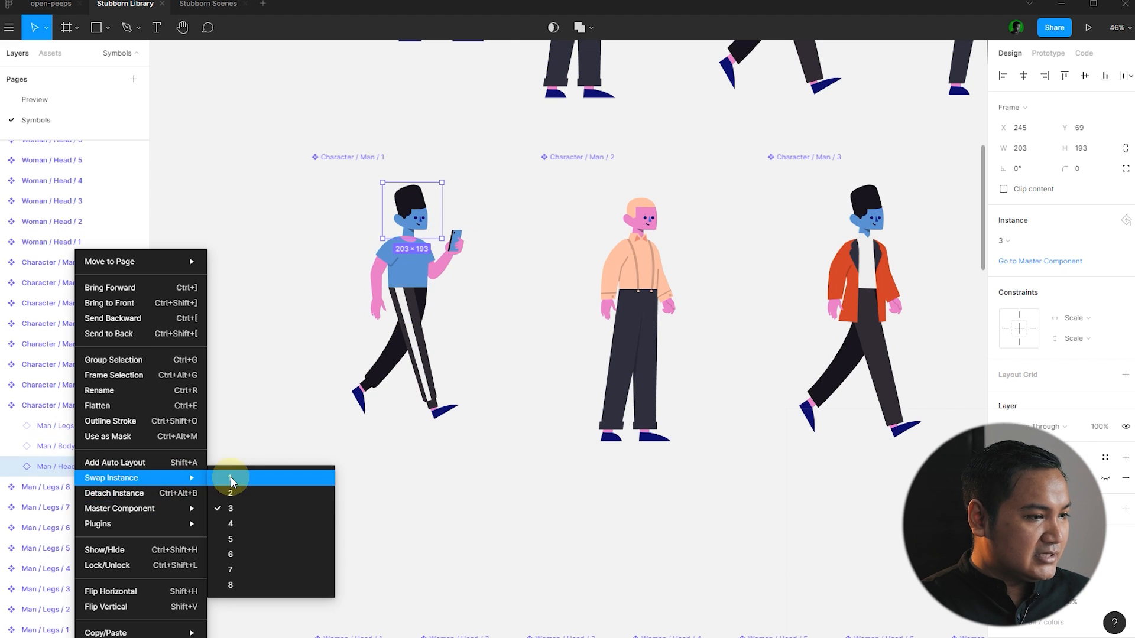
{"action": "left_click", "coordinate": [258, 586]}
- Swap the head of Character / Man / 1 for head instance 2 and clear the selection
{"action": "right_click", "coordinate": [84, 473]}
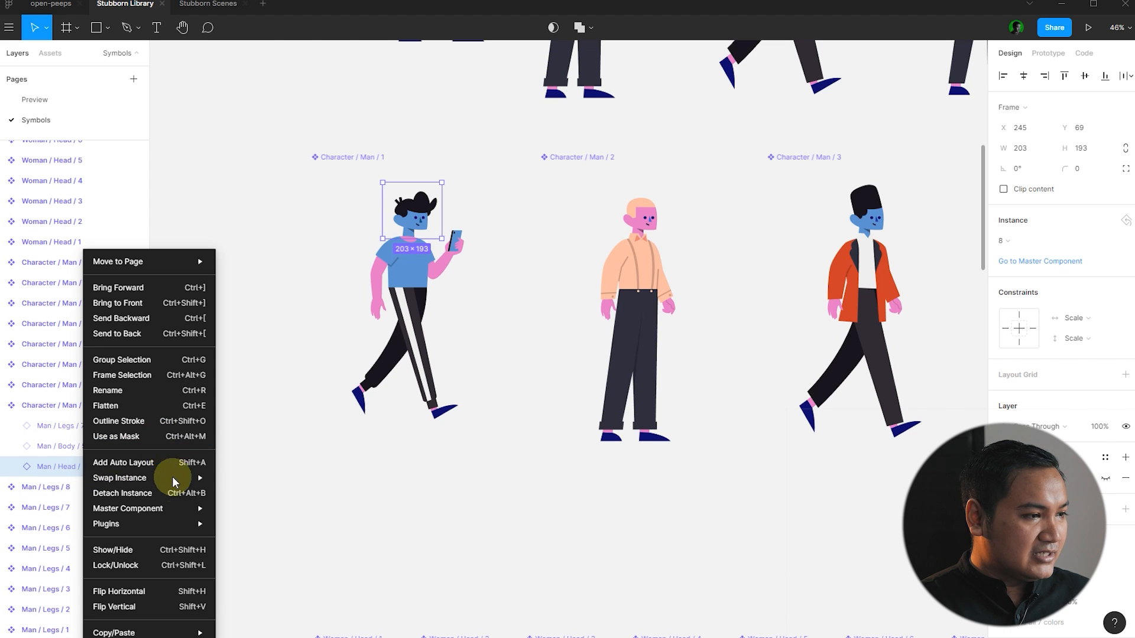
{"action": "mouse_move", "coordinate": [176, 479]}
{"action": "left_click", "coordinate": [271, 493]}
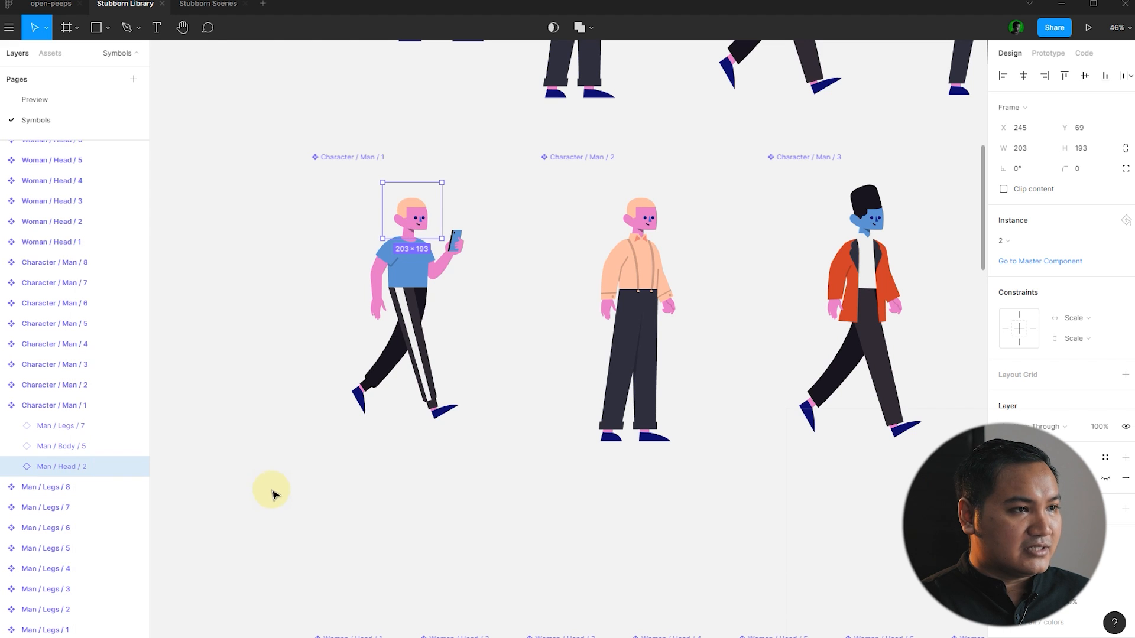
{"action": "left_click", "coordinate": [449, 518]}
{"action": "scroll", "coordinate": [330, 449], "scroll_direction": "down", "scroll_amount": 3, "text": "ctrl"}
{"action": "left_click", "coordinate": [332, 443]}
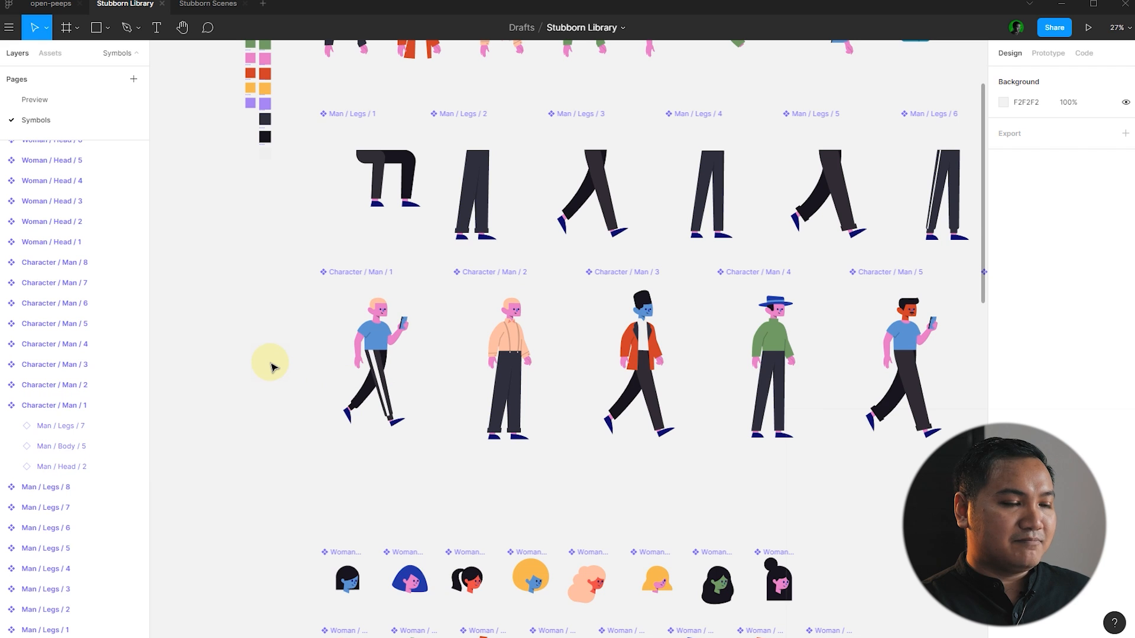
- Duplicate the Character / Man / 1 component as an instance placed just to its left, and deselect it
{"action": "scroll", "coordinate": [260, 324], "scroll_direction": "down", "scroll_amount": 6}
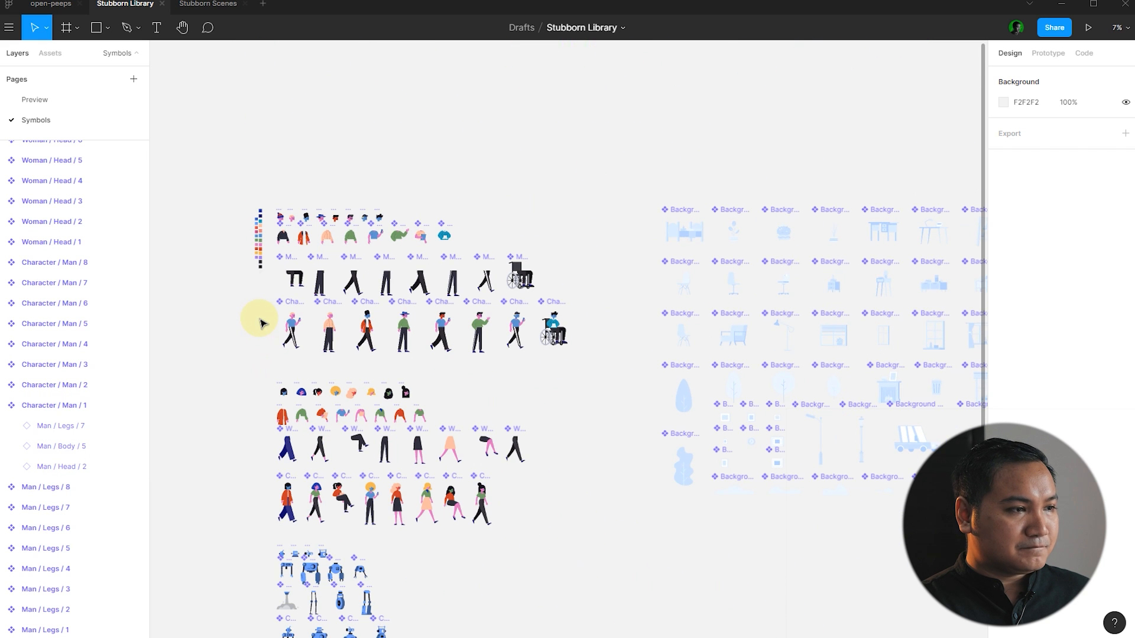
{"action": "scroll", "coordinate": [260, 324], "scroll_direction": "up", "scroll_amount": 8}
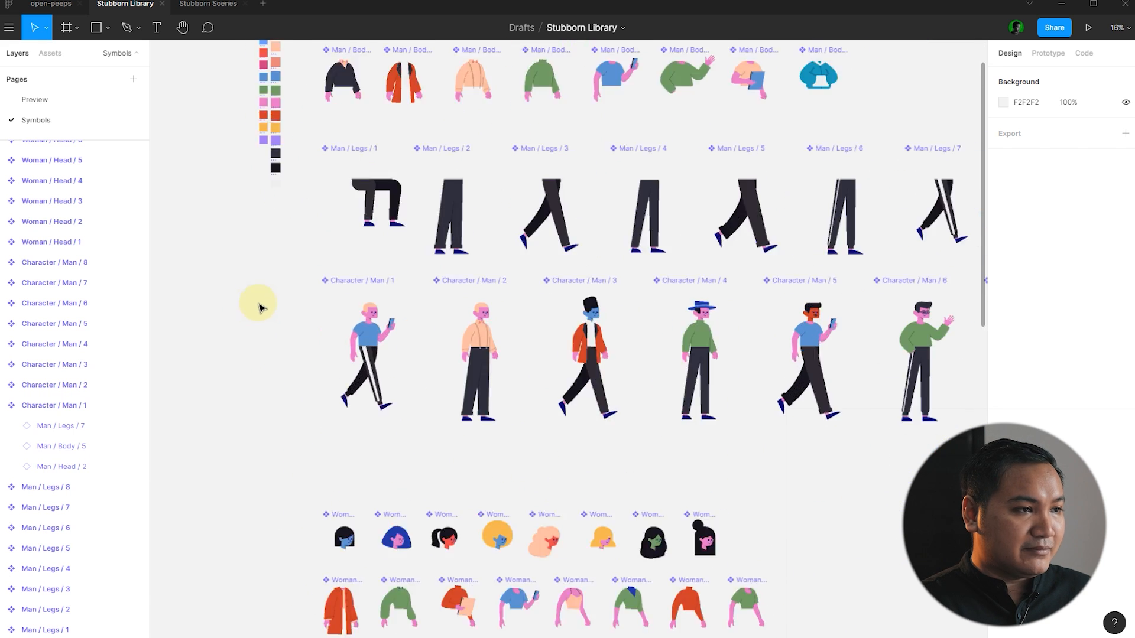
{"action": "left_click", "coordinate": [402, 269]}
{"action": "left_click_drag", "start_coordinate": [319, 265], "coordinate": [231, 259]}
{"action": "left_click", "coordinate": [232, 259]}
{"action": "scroll", "coordinate": [523, 331], "scroll_direction": "down", "scroll_amount": 2}
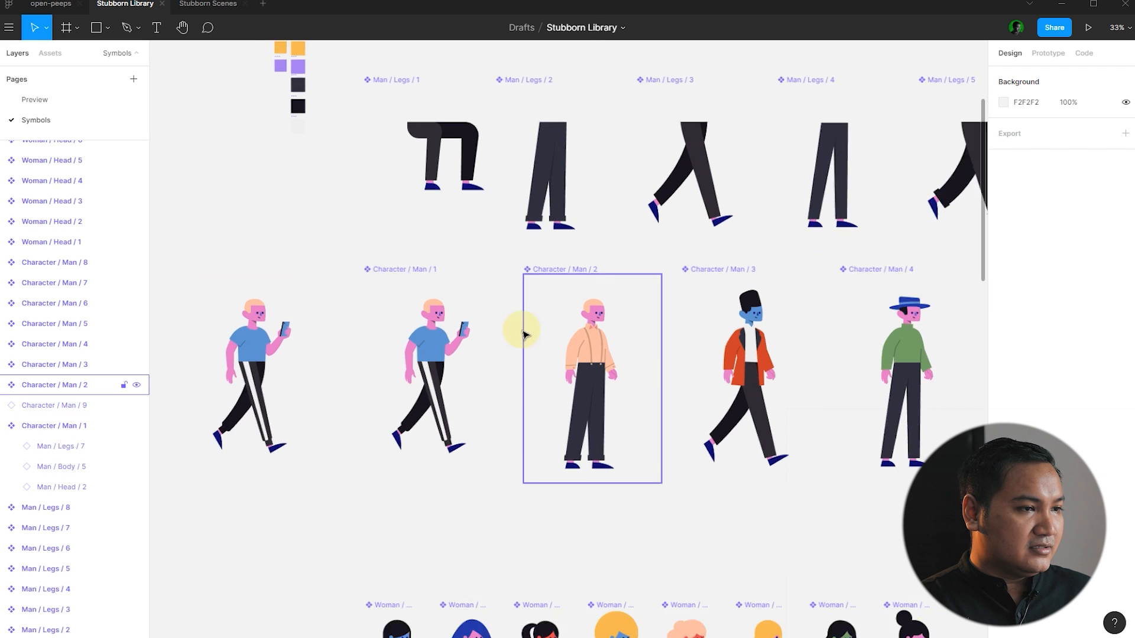
- Recolor the pink skin of the duplicated Character / Man / 9 instance to beige F1DFBD through its selection colors
{"action": "scroll", "coordinate": [297, 357], "scroll_direction": "up", "scroll_amount": 2}
{"action": "left_click", "coordinate": [344, 353]}
{"action": "scroll", "coordinate": [345, 353], "scroll_direction": "up", "scroll_amount": 2}
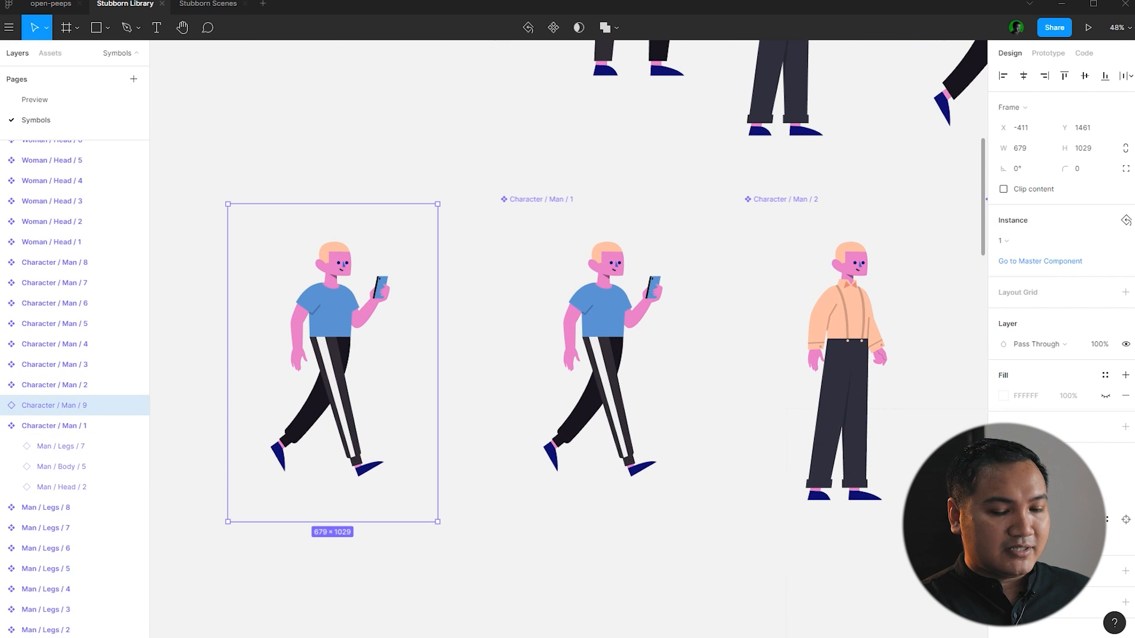
{"action": "left_click", "coordinate": [1003, 502]}
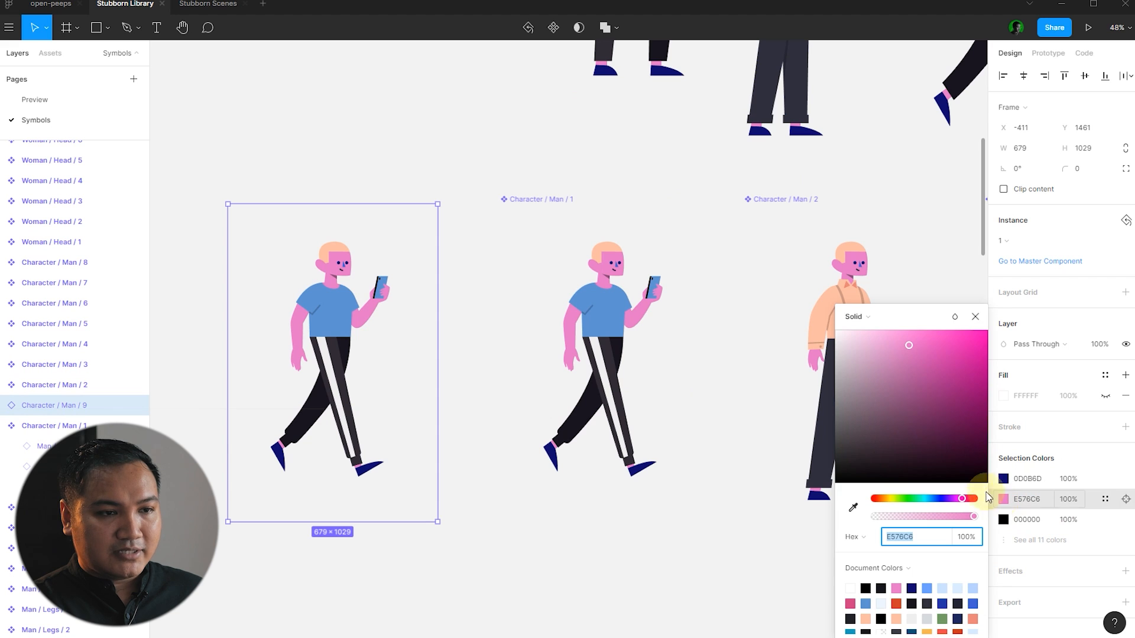
{"action": "left_click_drag", "start_coordinate": [898, 502], "coordinate": [885, 499]}
{"action": "left_click_drag", "start_coordinate": [909, 385], "coordinate": [869, 340]}
- Recolor the peach hair FCBDA4 of Character / Man / 9 to dark brown and clear the selection
{"action": "left_click", "coordinate": [1035, 540]}
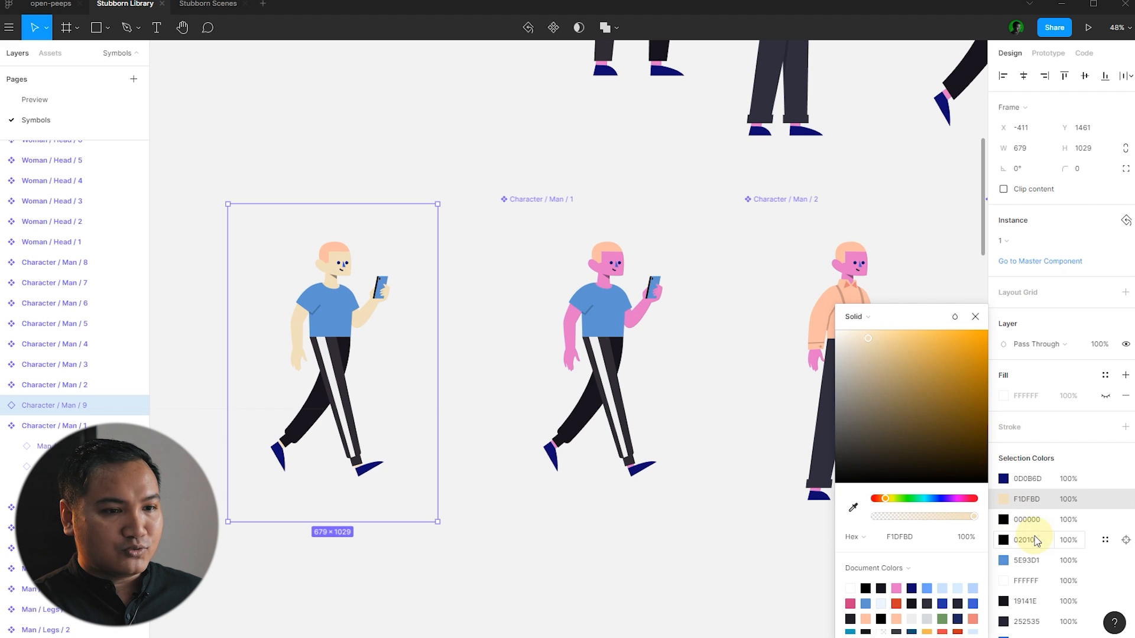
{"action": "scroll", "coordinate": [1059, 555], "scroll_direction": "down", "scroll_amount": 3}
{"action": "left_click", "coordinate": [1004, 556]}
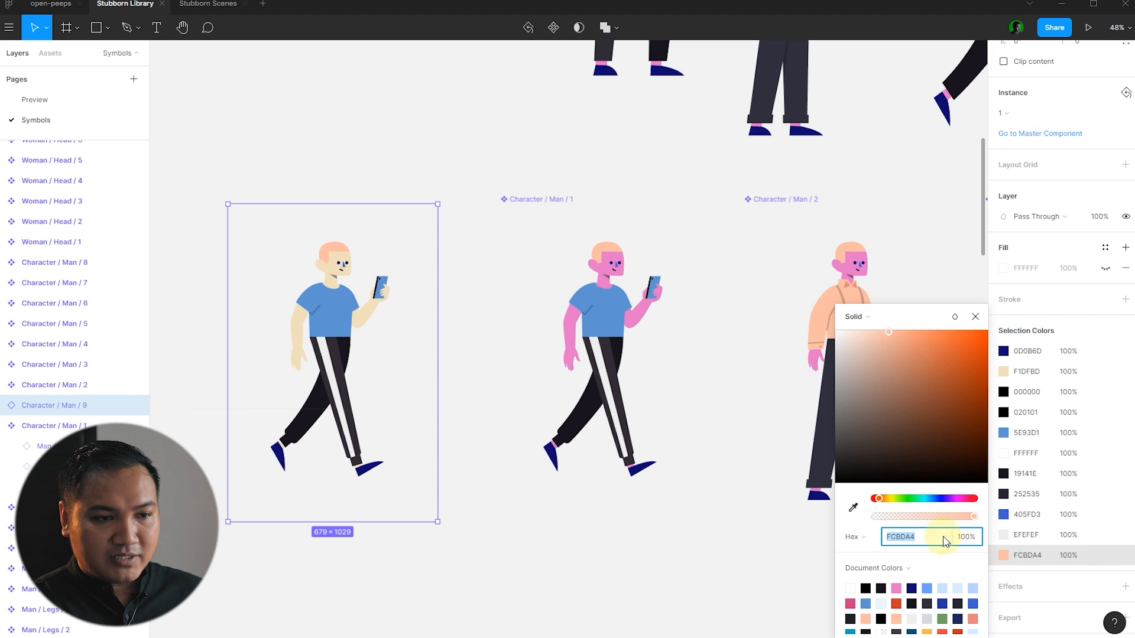
{"action": "left_click_drag", "start_coordinate": [892, 408], "coordinate": [868, 441]}
{"action": "left_click", "coordinate": [478, 353]}
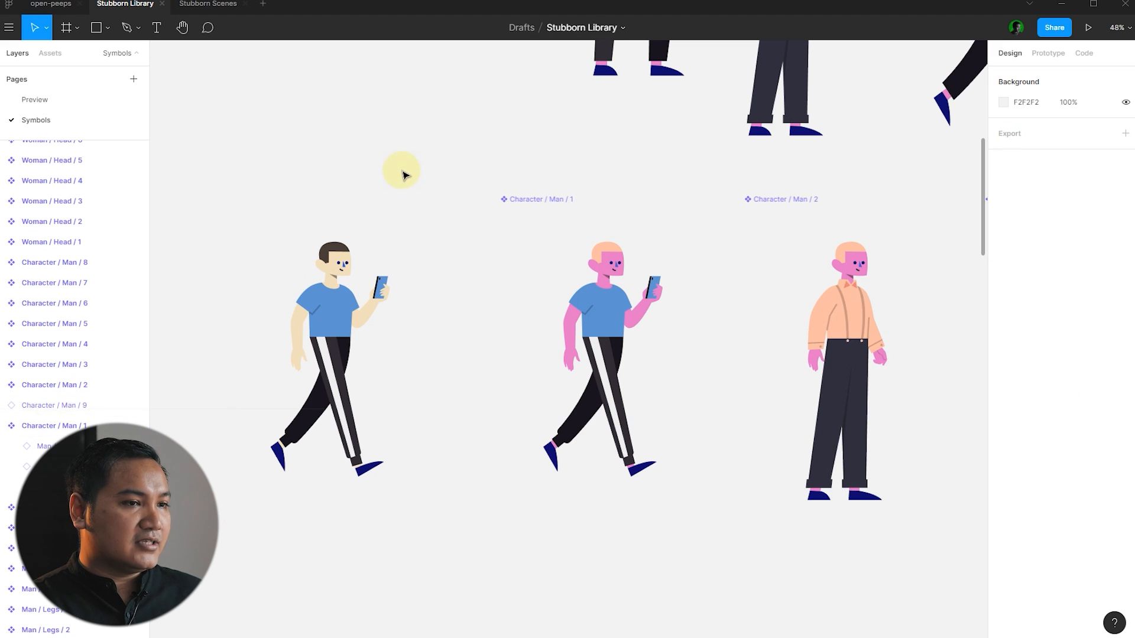
{"action": "left_click", "coordinate": [391, 224]}
{"action": "scroll", "coordinate": [390, 278], "scroll_direction": "up", "scroll_amount": 6}
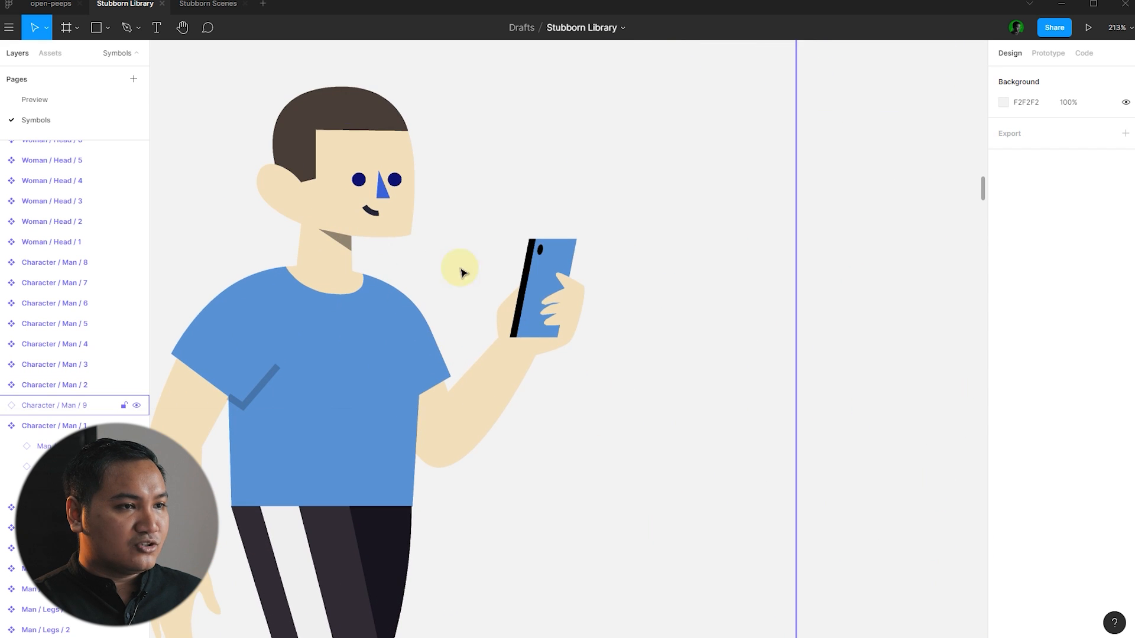
{"action": "scroll", "coordinate": [378, 181], "scroll_direction": "up", "scroll_amount": 8}
{"action": "double_click", "coordinate": [445, 201]}
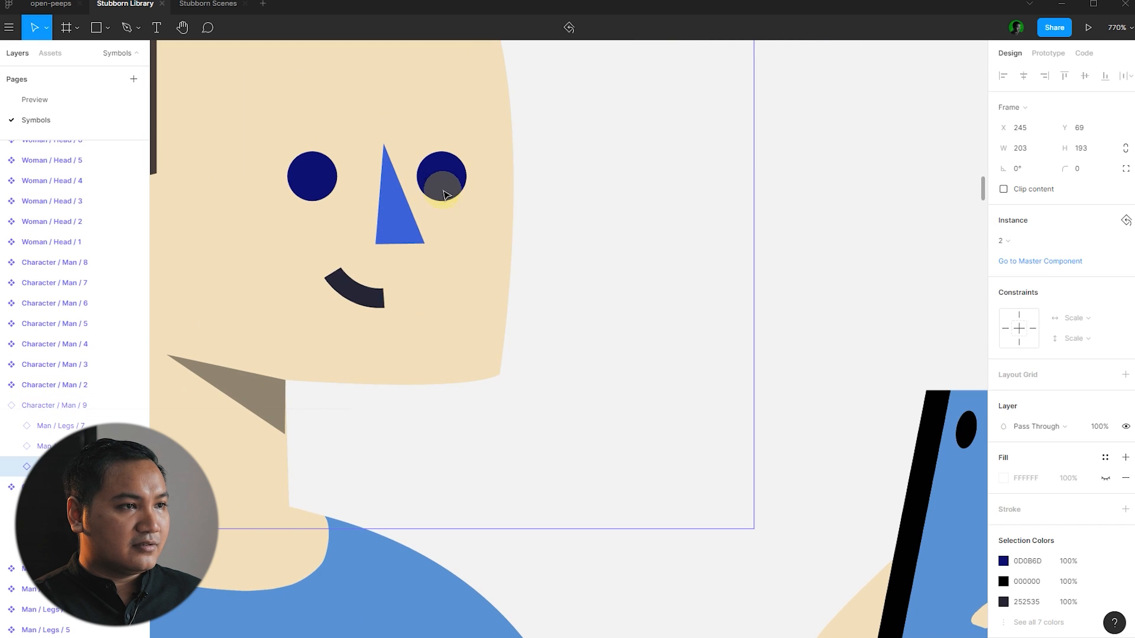
{"action": "double_click", "coordinate": [446, 201]}
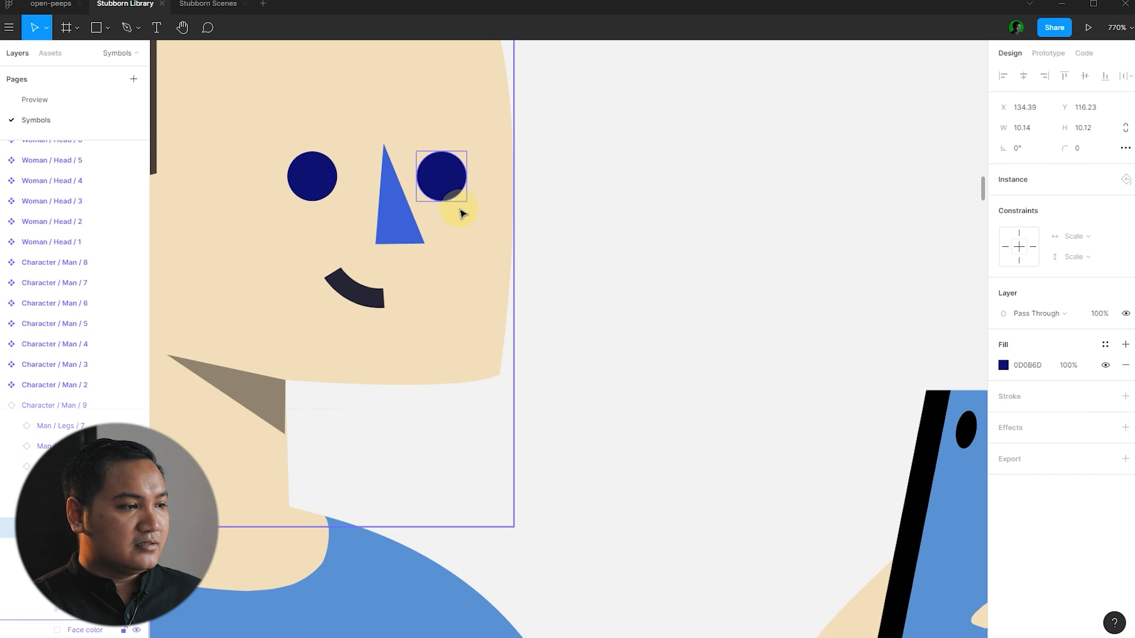
{"action": "right_click", "coordinate": [450, 170]}
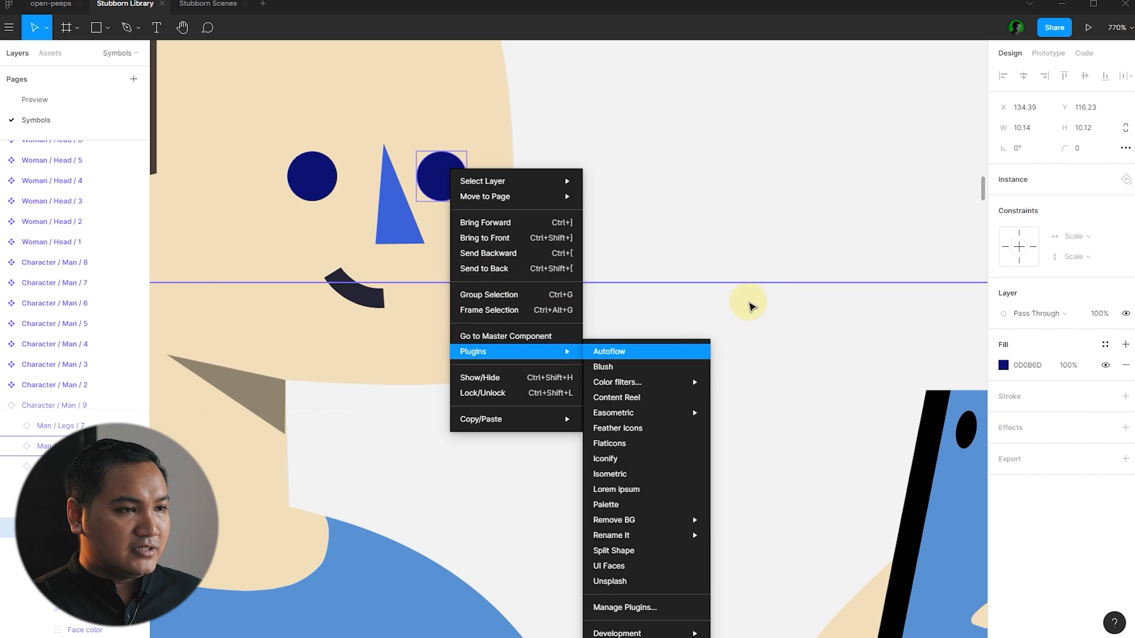
{"action": "left_click", "coordinate": [632, 321]}
{"action": "scroll", "coordinate": [577, 354], "scroll_direction": "down", "scroll_amount": 10}
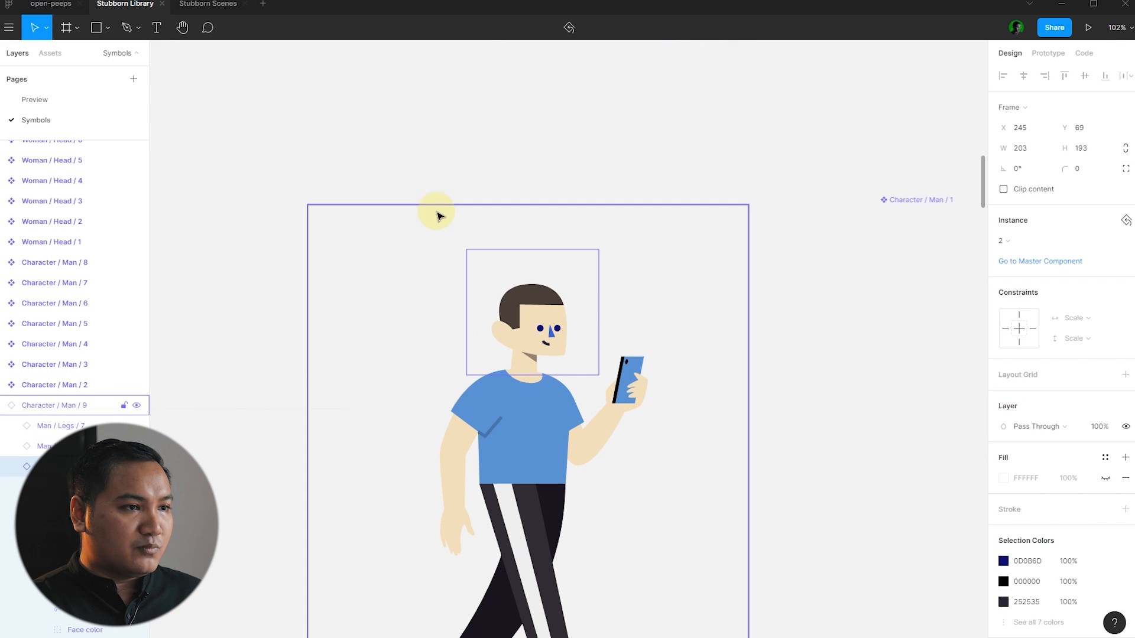
- Detach the whole Character / Man / 9 instance from its master component
{"action": "left_click", "coordinate": [446, 176]}
{"action": "scroll", "coordinate": [445, 176], "scroll_direction": "down", "scroll_amount": 3}
{"action": "left_click", "coordinate": [488, 246]}
{"action": "right_click", "coordinate": [498, 261]}
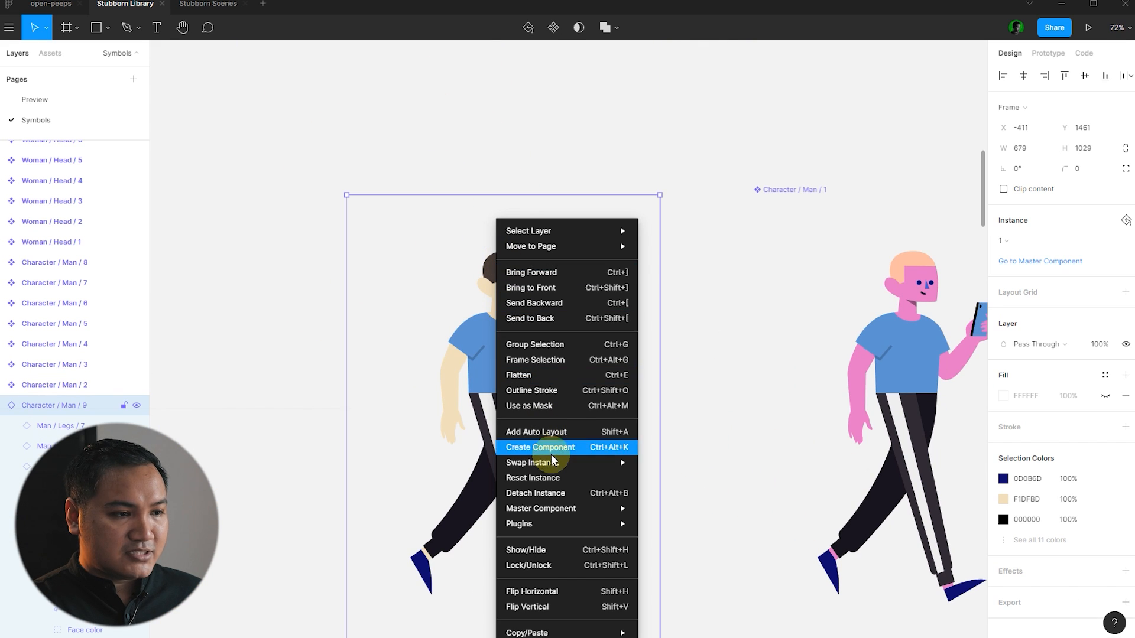
{"action": "left_click", "coordinate": [545, 493]}
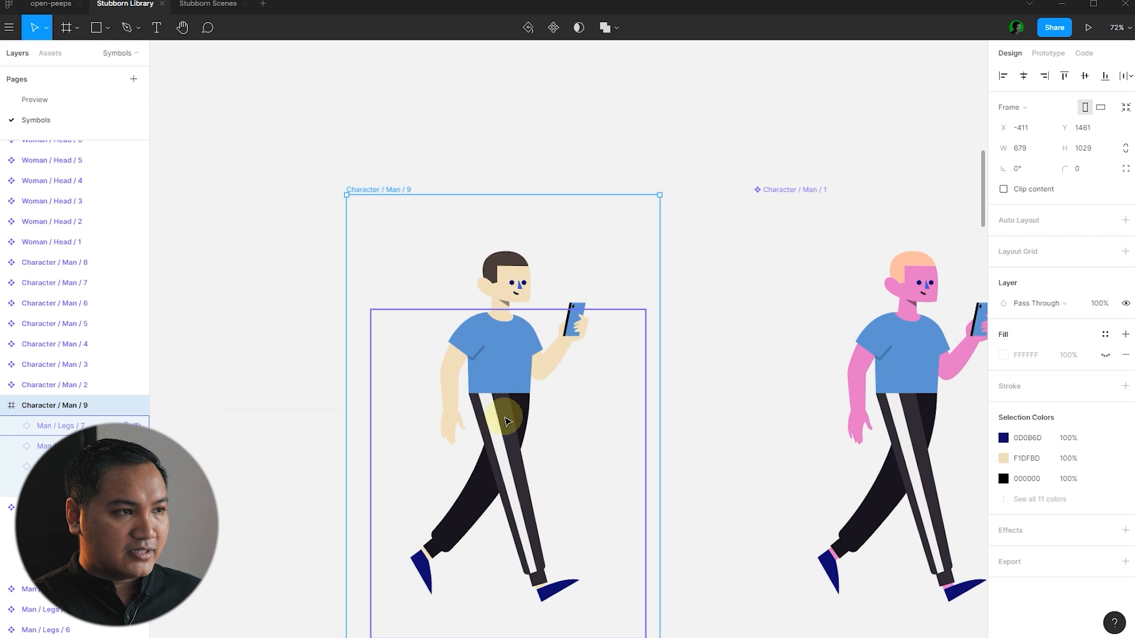
- Detach the head instance inside the Character / Man / 9 frame
{"action": "left_click", "coordinate": [491, 260]}
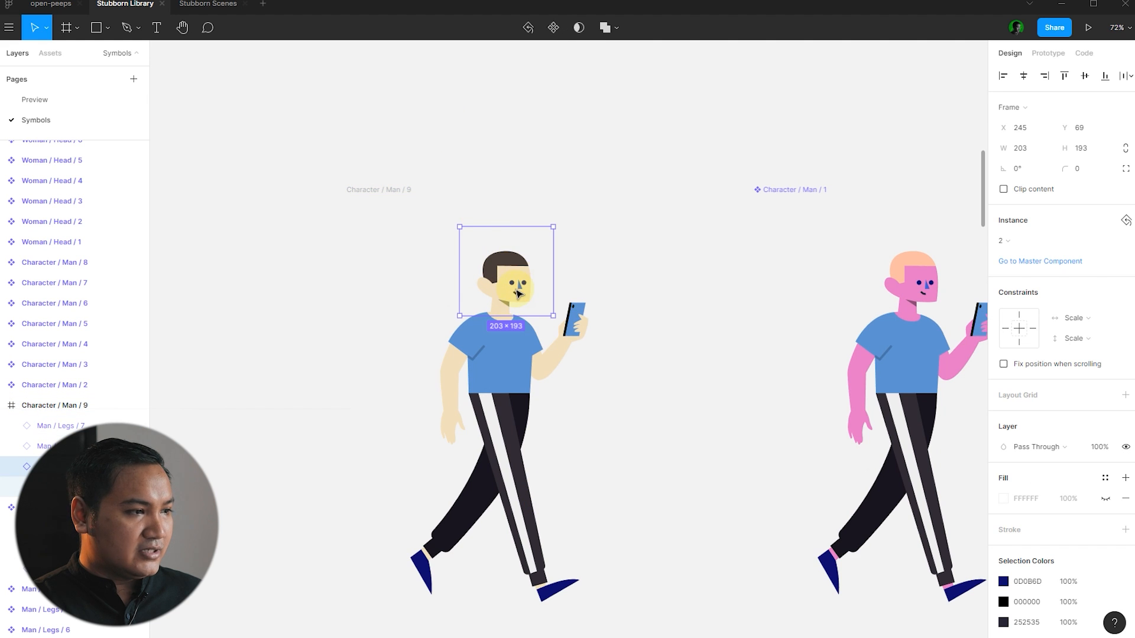
{"action": "right_click", "coordinate": [515, 293]}
{"action": "left_click", "coordinate": [571, 497]}
- Enlarge the head's right eye circle, Fill 10, about its center to 25 × 25
{"action": "scroll", "coordinate": [550, 289], "scroll_direction": "up", "scroll_amount": 3}
{"action": "scroll", "coordinate": [544, 276], "scroll_direction": "up", "scroll_amount": 5}
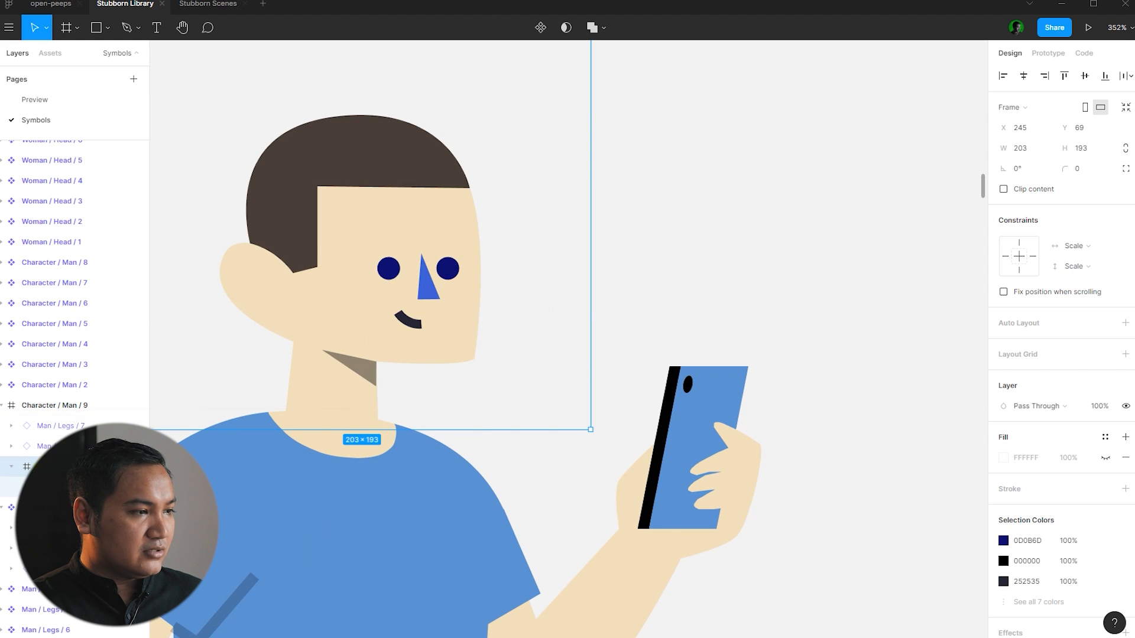
{"action": "left_click", "coordinate": [18, 486]}
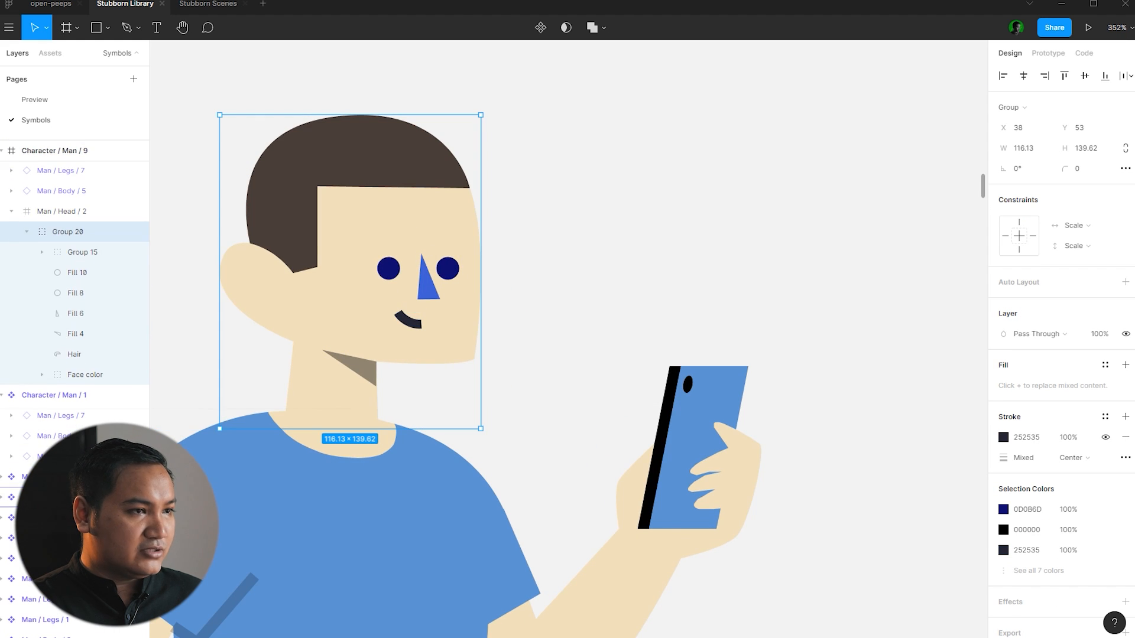
{"action": "double_click", "coordinate": [453, 275]}
{"action": "scroll", "coordinate": [453, 275], "scroll_direction": "up", "scroll_amount": 3}
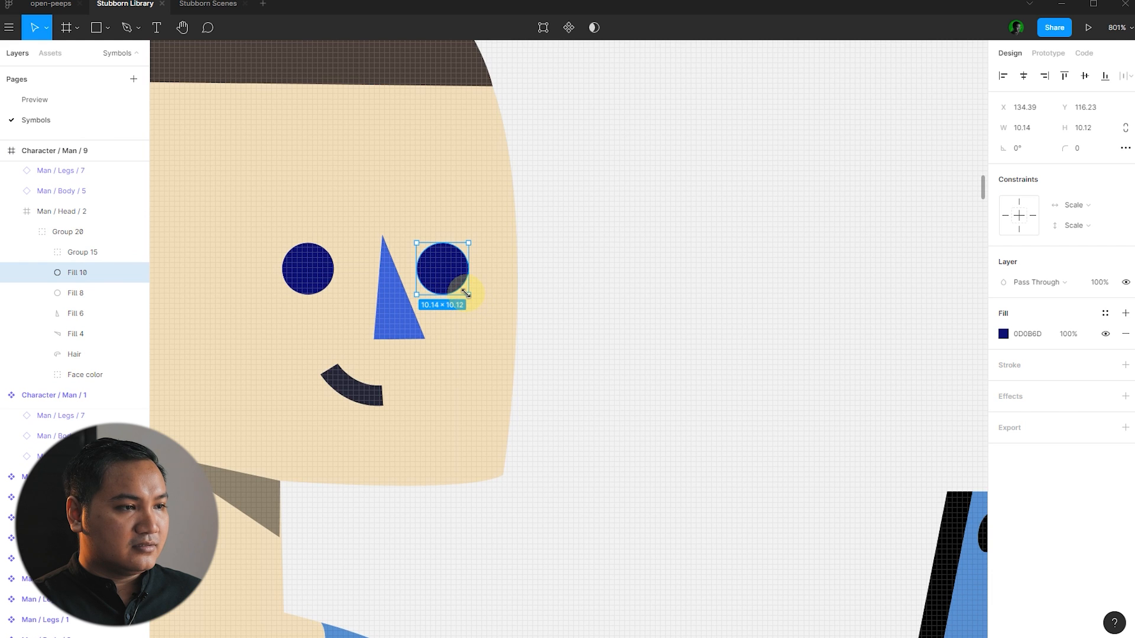
{"action": "left_click", "coordinate": [367, 406]}
{"action": "left_click", "coordinate": [443, 274]}
{"action": "left_click", "coordinate": [463, 272]}
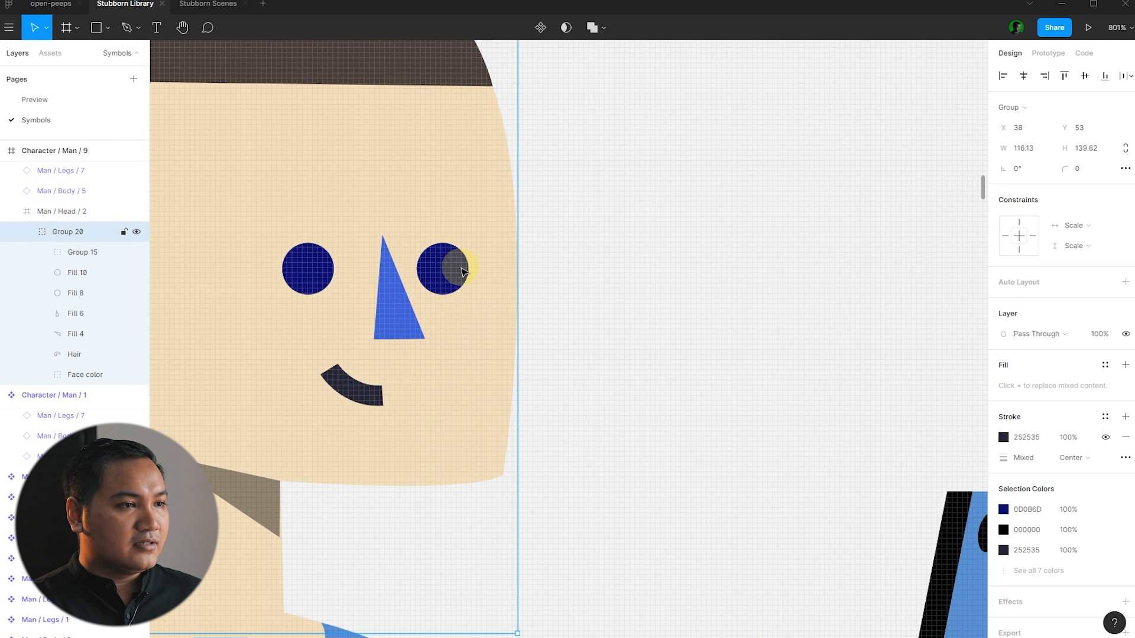
{"action": "left_click", "coordinate": [463, 272]}
{"action": "left_click_drag", "start_coordinate": [467, 296], "coordinate": [504, 333]}
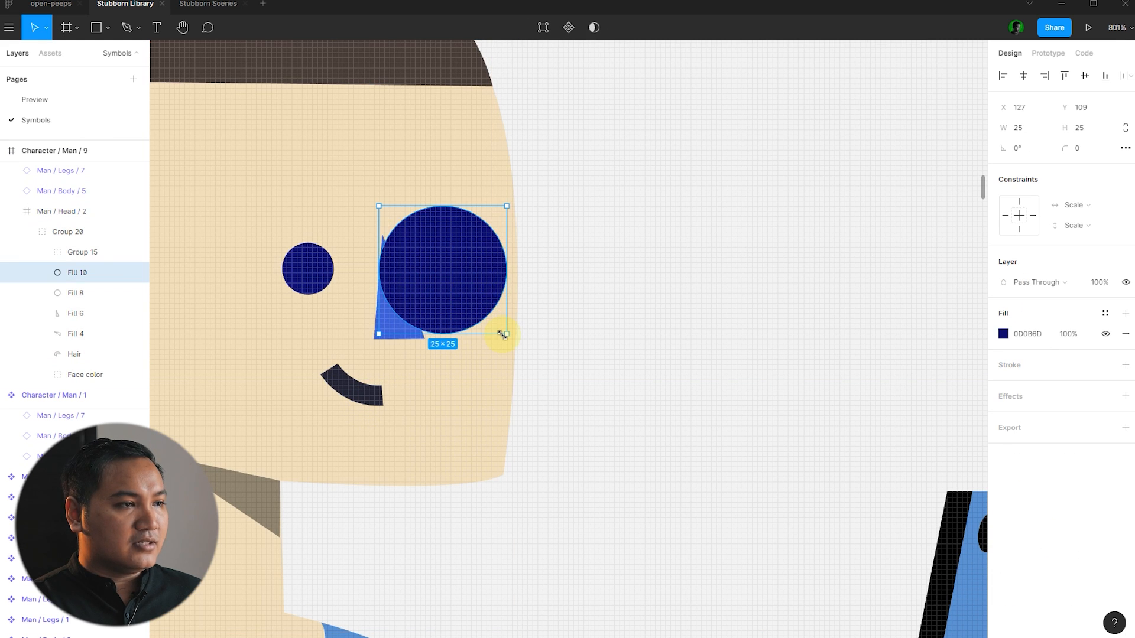
- Enlarge the left eye circle to 24 × 23 at X 93, Y 106, move the right eye to X 140, Y 103, and deselect
{"action": "left_click", "coordinate": [302, 279]}
{"action": "left_click_drag", "start_coordinate": [333, 294], "coordinate": [279, 267]}
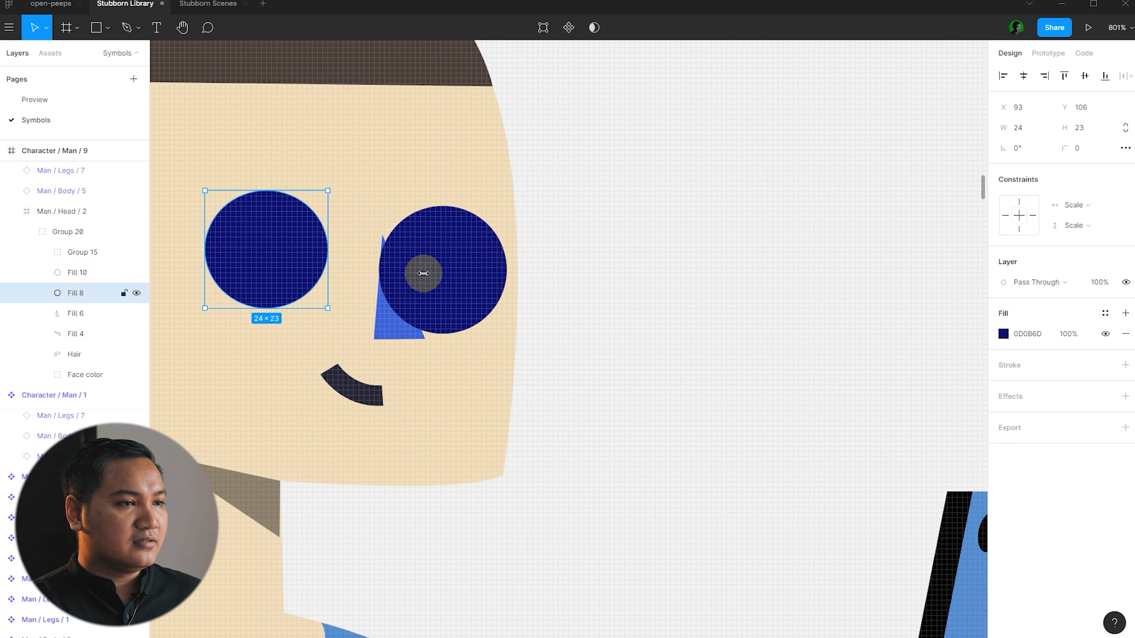
{"action": "left_click", "coordinate": [423, 274]}
{"action": "left_click_drag", "start_coordinate": [439, 273], "coordinate": [503, 246]}
{"action": "scroll", "coordinate": [512, 289], "scroll_direction": "down", "scroll_amount": 6}
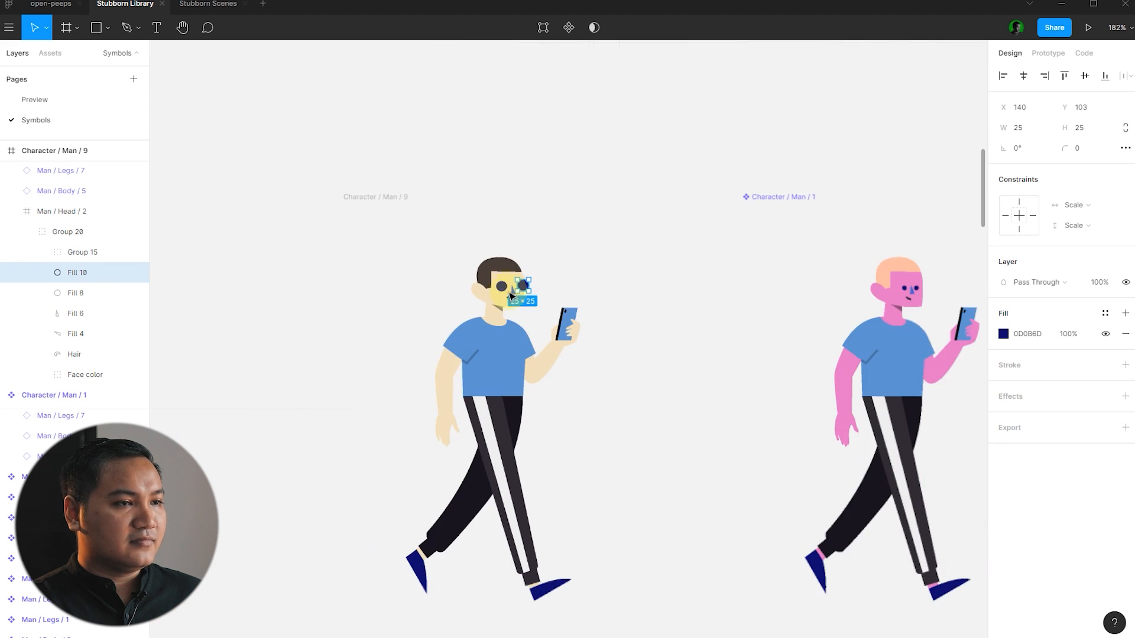
{"action": "left_click", "coordinate": [342, 261]}
{"action": "scroll", "coordinate": [342, 262], "scroll_direction": "down", "scroll_amount": 1}
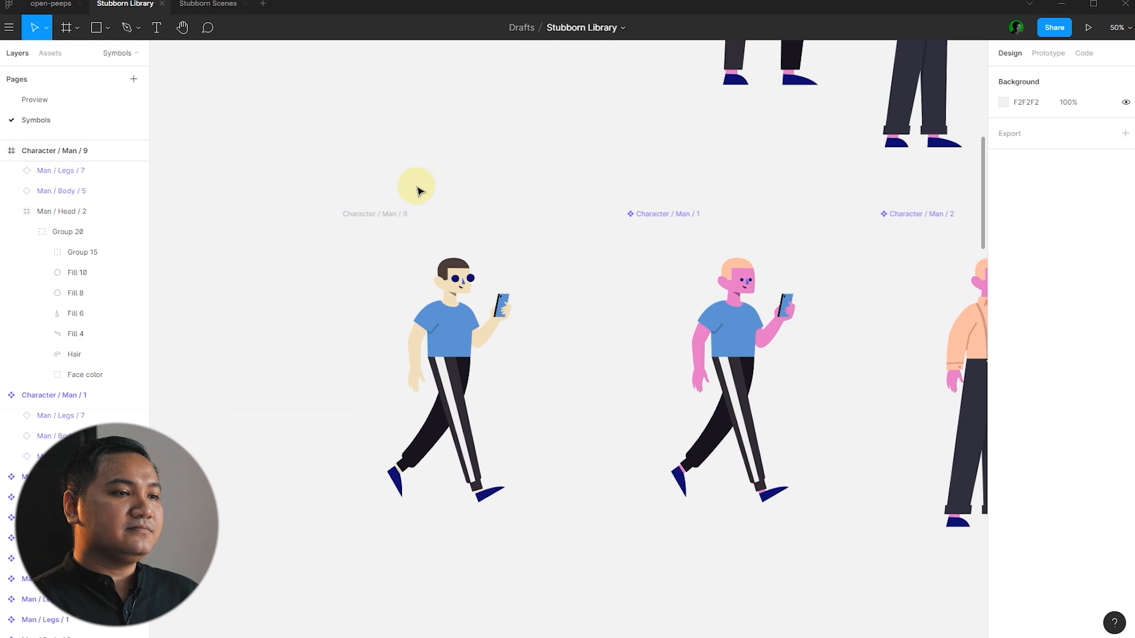
{"action": "scroll", "coordinate": [261, 271], "scroll_direction": "down", "scroll_amount": 4}
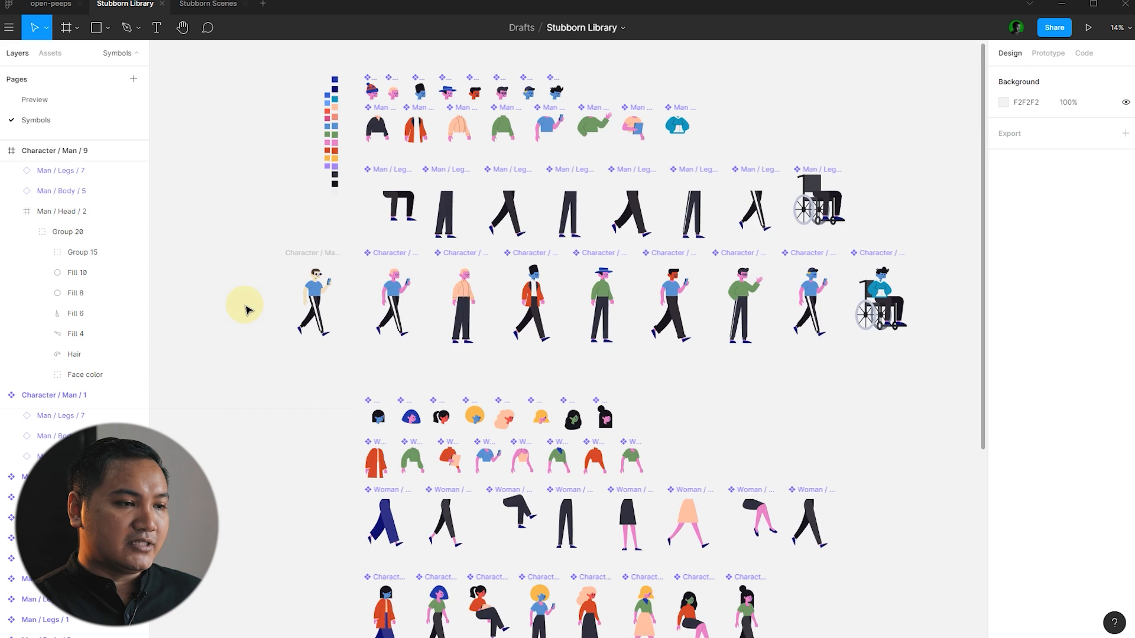
{"action": "scroll", "coordinate": [245, 309], "scroll_direction": "down", "scroll_amount": 3}
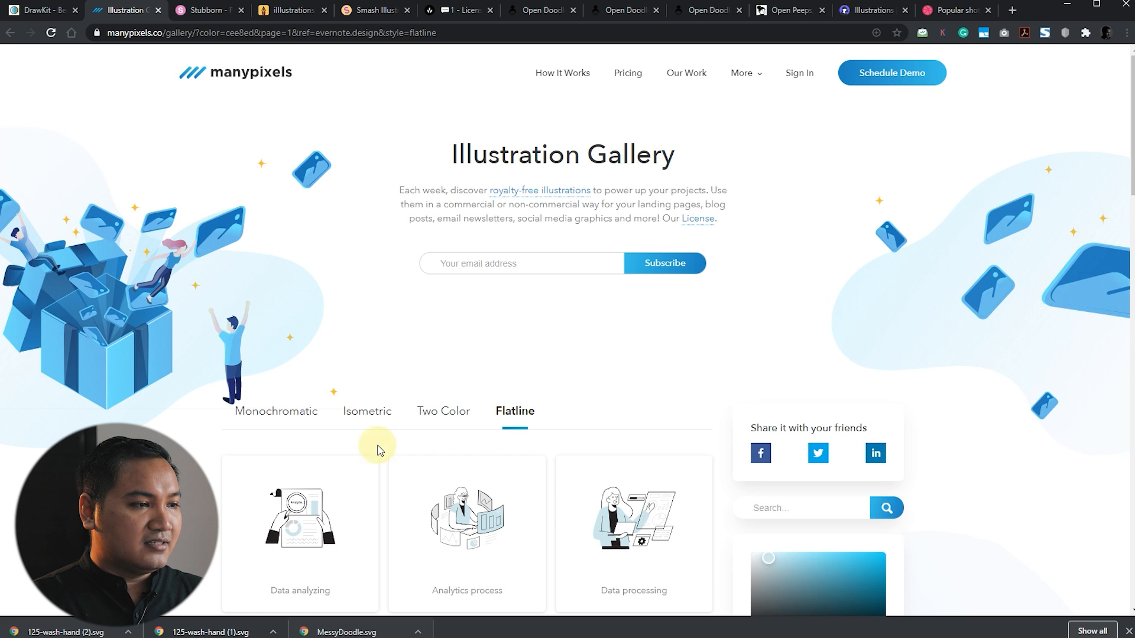
- Switch to the ManyPixels gallery in the browser, show its Monochromatic illustrations, and open the gallery's License page in a new tab
{"action": "left_click", "coordinate": [284, 413]}
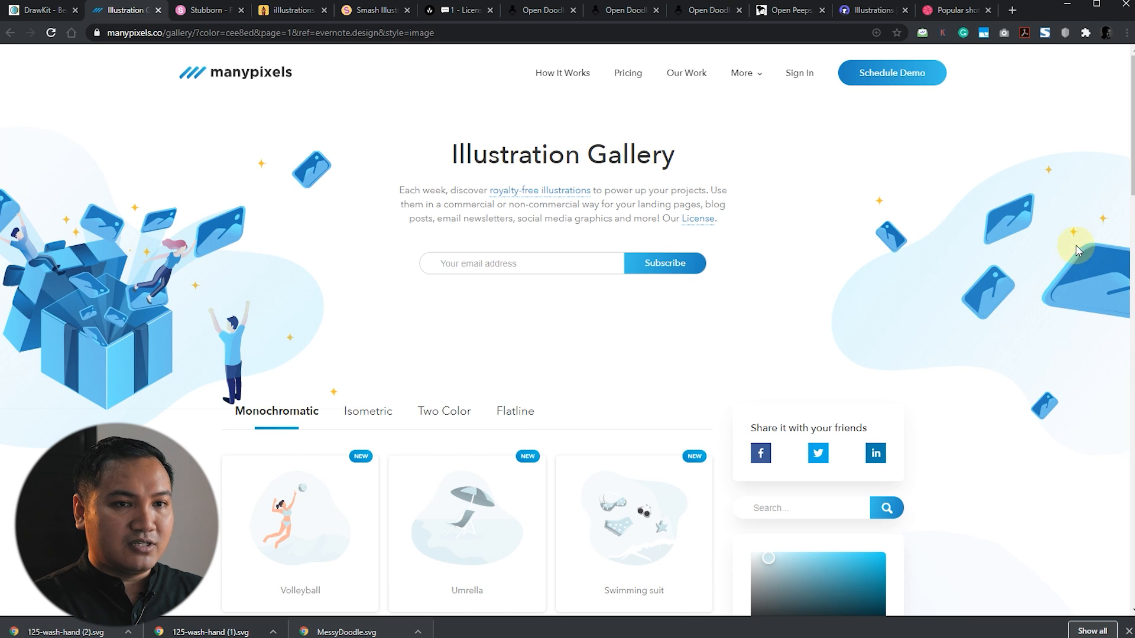
{"action": "left_click_drag", "start_coordinate": [1134, 191], "coordinate": [1133, 193]}
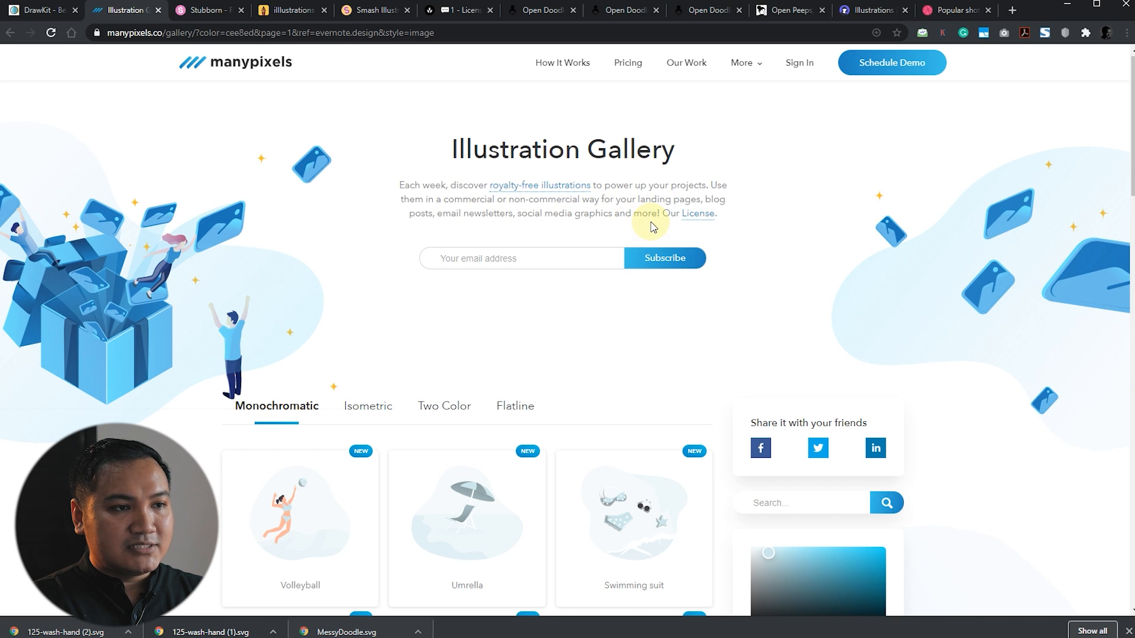
{"action": "right_click", "coordinate": [708, 215]}
{"action": "left_click", "coordinate": [717, 223]}
{"action": "key", "text": "ctrl+Tab"}
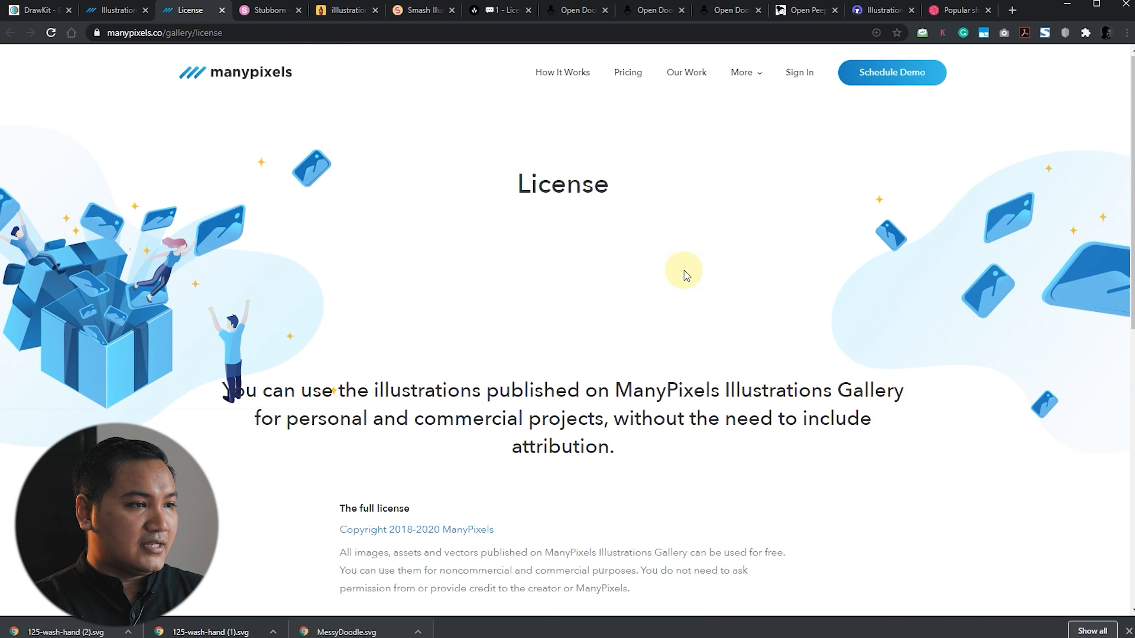
- Read through the ManyPixels license terms, examining the conditions for commercial use and attribution
{"action": "scroll", "coordinate": [685, 275], "scroll_direction": "down", "scroll_amount": 1}
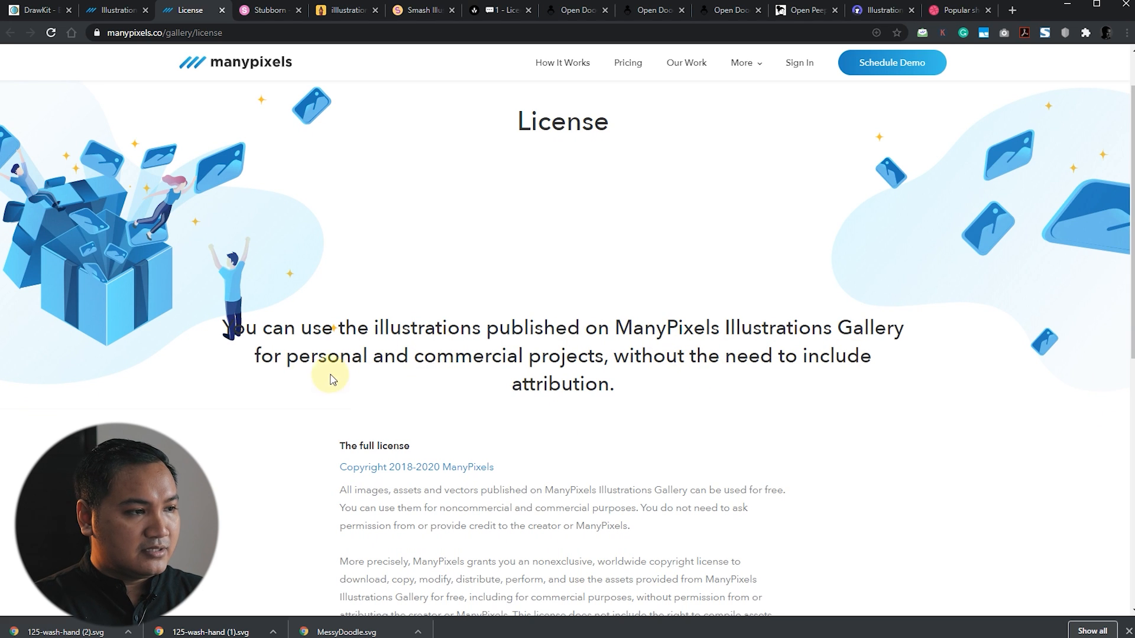
{"action": "left_click_drag", "start_coordinate": [283, 357], "coordinate": [619, 388]}
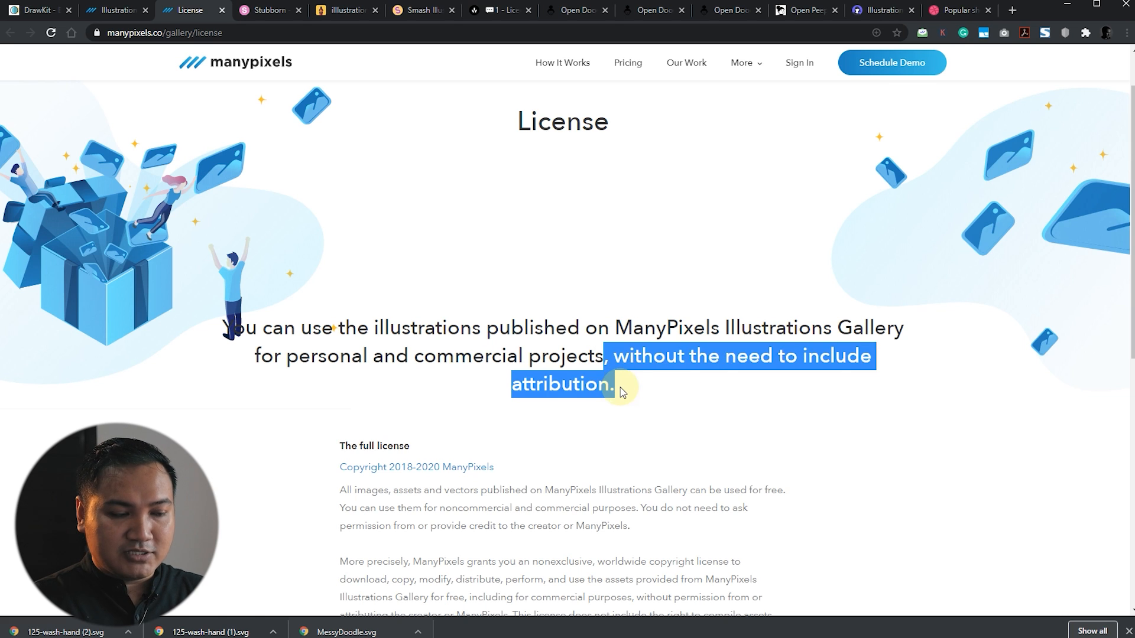
{"action": "left_click", "coordinate": [673, 393]}
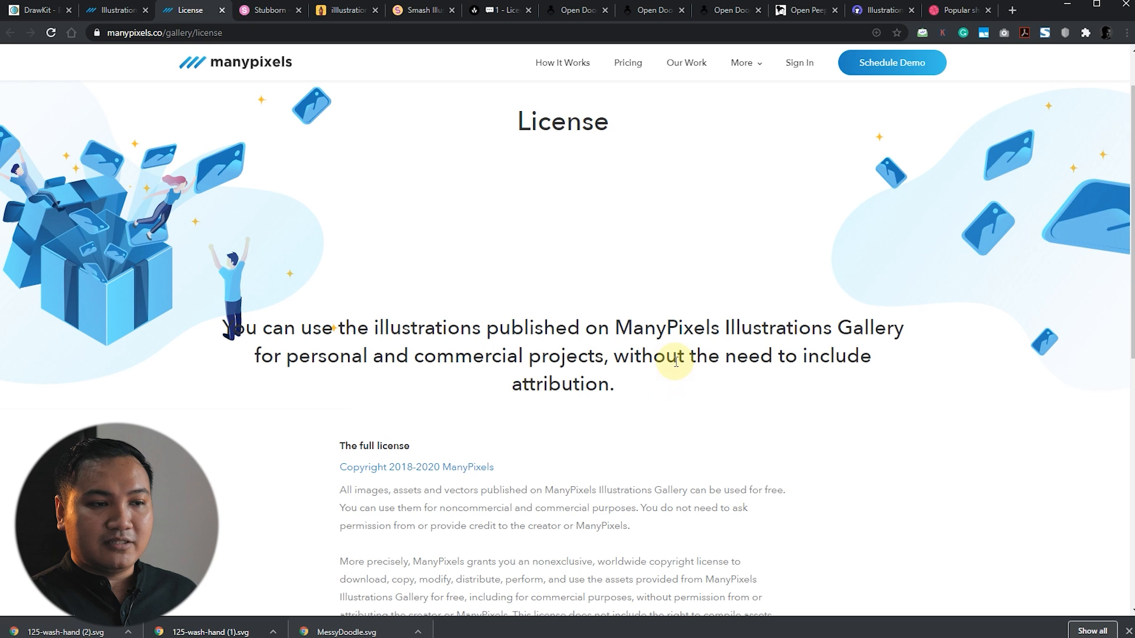
{"action": "scroll", "coordinate": [774, 408], "scroll_direction": "down", "scroll_amount": 4}
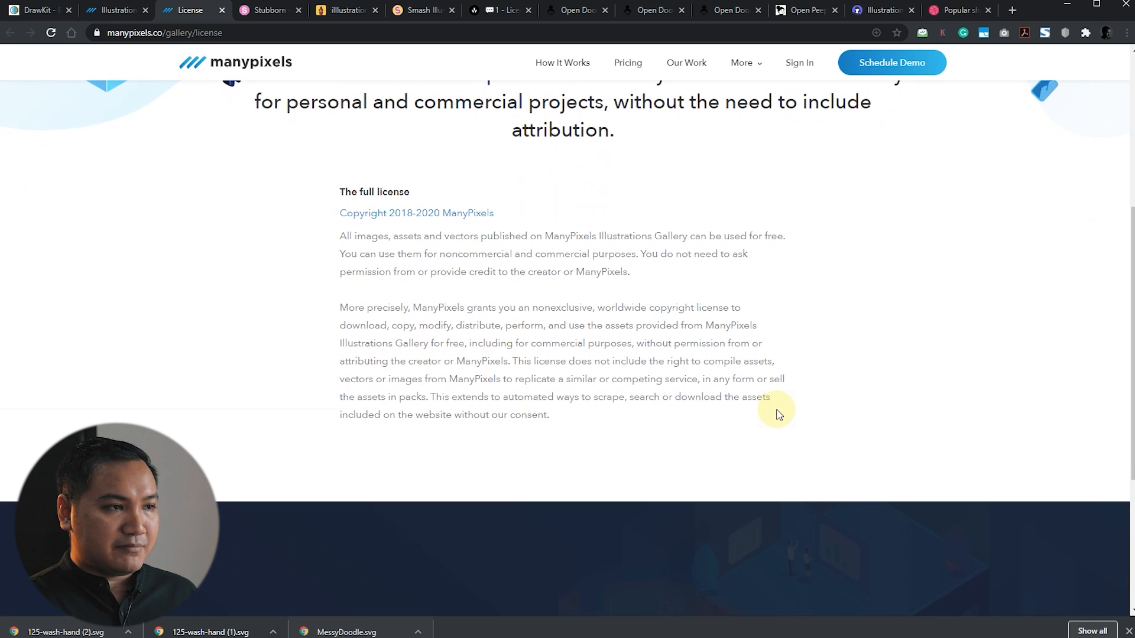
{"action": "scroll", "coordinate": [778, 415], "scroll_direction": "up", "scroll_amount": 5}
{"action": "scroll", "coordinate": [778, 415], "scroll_direction": "down", "scroll_amount": 4}
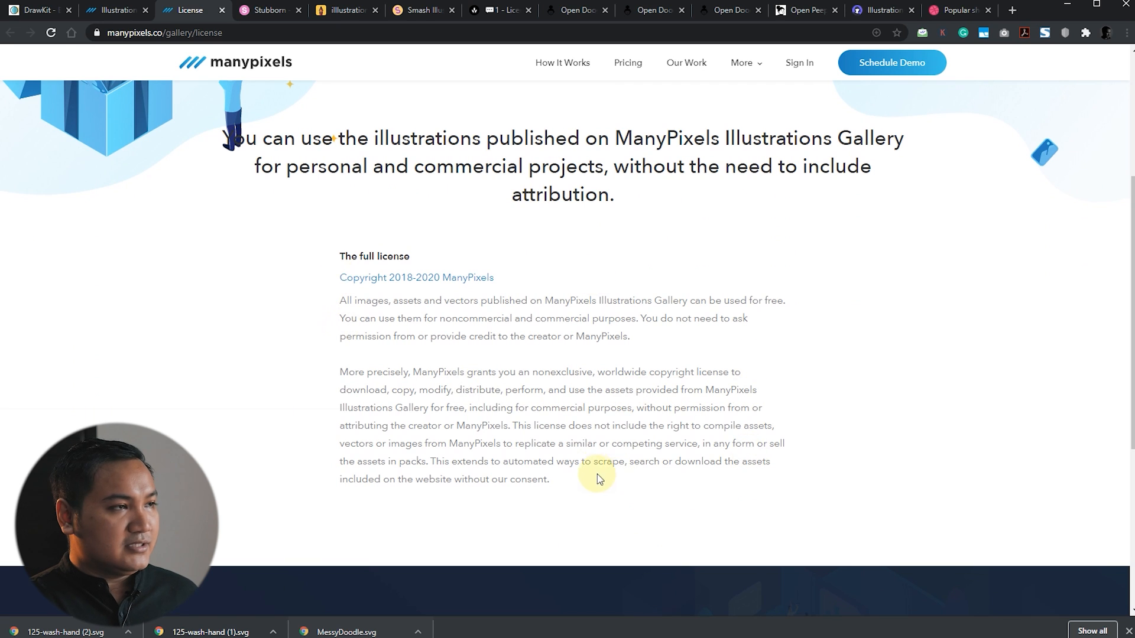
{"action": "scroll", "coordinate": [591, 435], "scroll_direction": "up", "scroll_amount": 2}
{"action": "scroll", "coordinate": [591, 435], "scroll_direction": "up", "scroll_amount": 3}
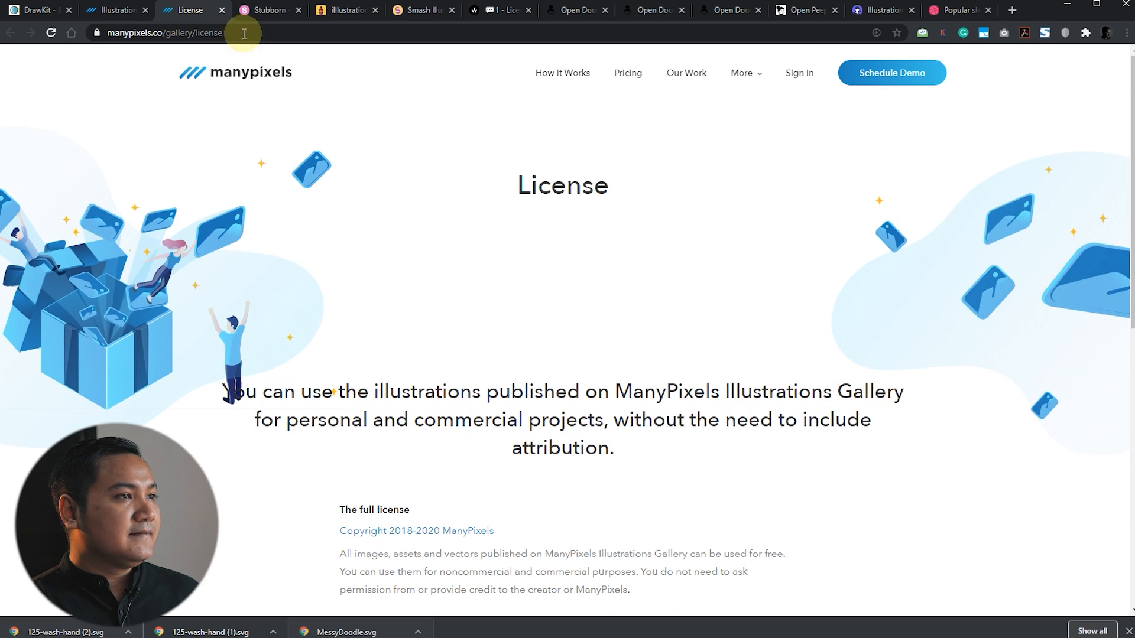
- Close the License page and browse the Monochromatic illustrations in the ManyPixels gallery
{"action": "left_click", "coordinate": [222, 10]}
{"action": "scroll", "coordinate": [964, 329], "scroll_direction": "down", "scroll_amount": 3}
{"action": "scroll", "coordinate": [964, 328], "scroll_direction": "down", "scroll_amount": 6}
{"action": "scroll", "coordinate": [964, 329], "scroll_direction": "up", "scroll_amount": 7}
{"action": "scroll", "coordinate": [963, 329], "scroll_direction": "down", "scroll_amount": 2}
{"action": "scroll", "coordinate": [963, 329], "scroll_direction": "down", "scroll_amount": 3}
{"action": "scroll", "coordinate": [968, 309], "scroll_direction": "up", "scroll_amount": 5}
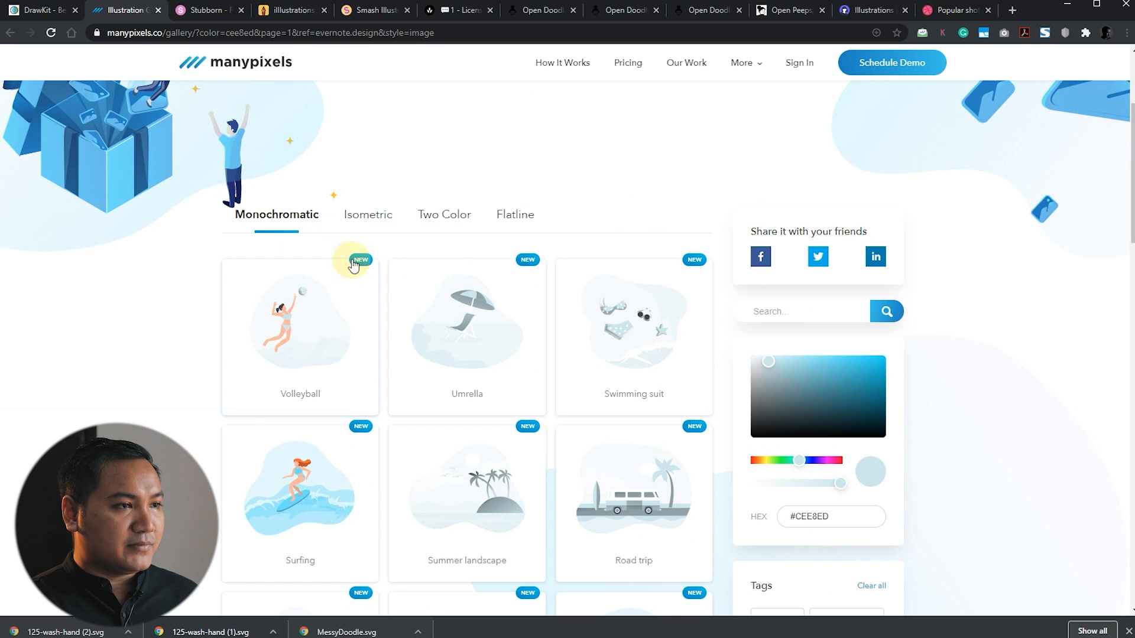
- Show the gallery's Isometric style, switch to the Two Color style, and browse its illustrations
{"action": "left_click", "coordinate": [368, 217]}
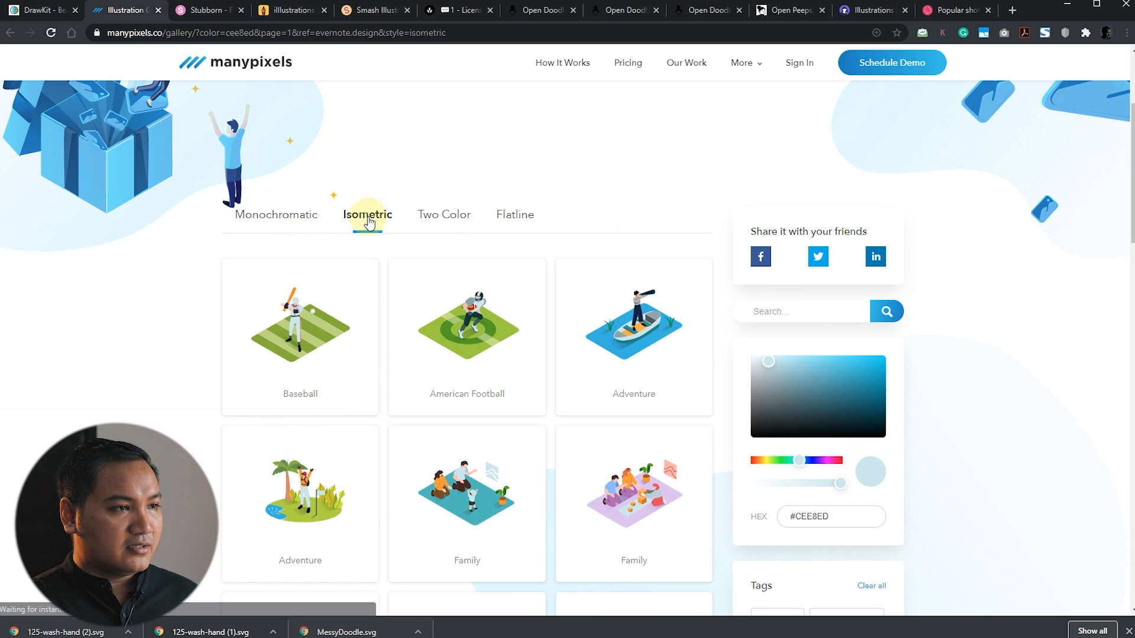
{"action": "left_click", "coordinate": [448, 220]}
{"action": "scroll", "coordinate": [541, 363], "scroll_direction": "down", "scroll_amount": 6}
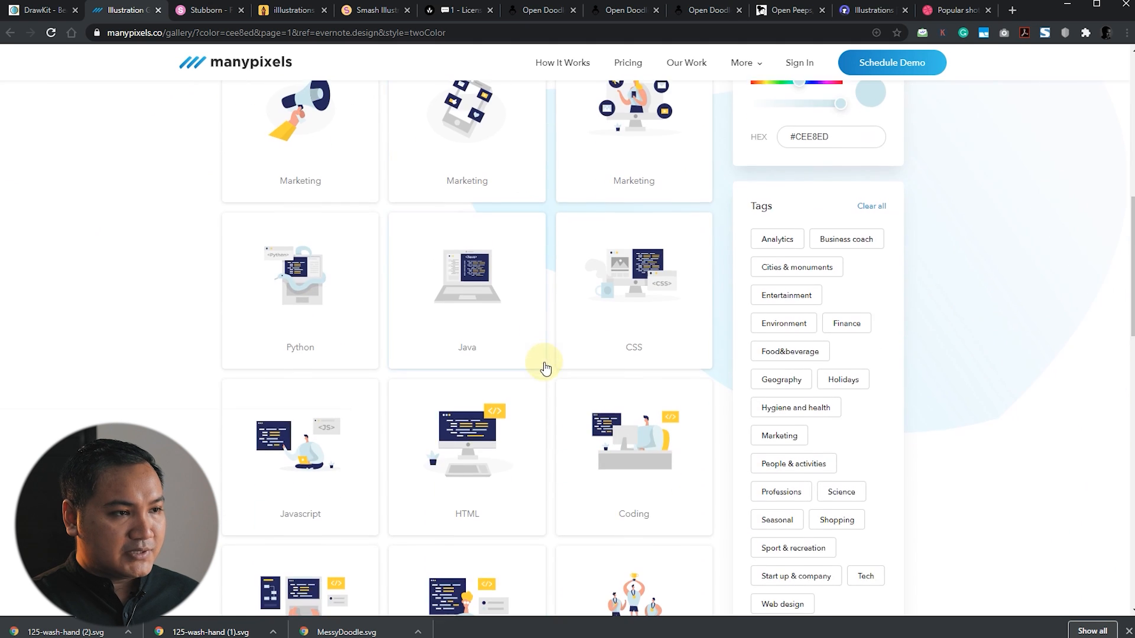
- Switch the gallery to the Flatline style and browse its illustrations
{"action": "scroll", "coordinate": [580, 397], "scroll_direction": "up", "scroll_amount": 6}
{"action": "left_click", "coordinate": [518, 278]}
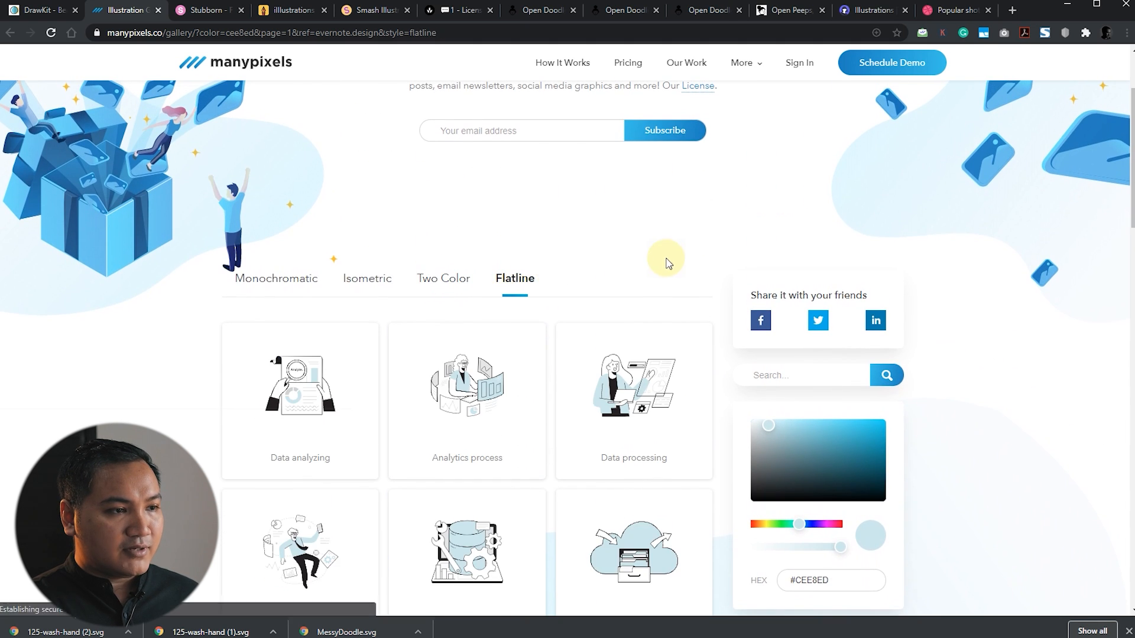
{"action": "scroll", "coordinate": [661, 259], "scroll_direction": "down", "scroll_amount": 6}
{"action": "scroll", "coordinate": [597, 381], "scroll_direction": "up", "scroll_amount": 2}
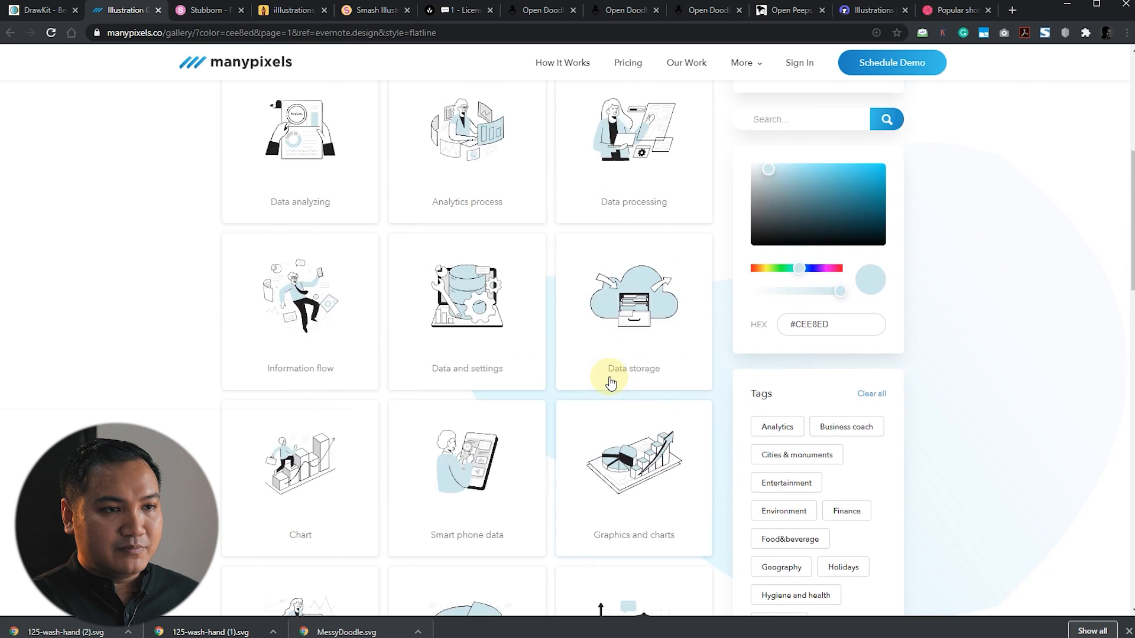
{"action": "scroll", "coordinate": [611, 383], "scroll_direction": "up", "scroll_amount": 2}
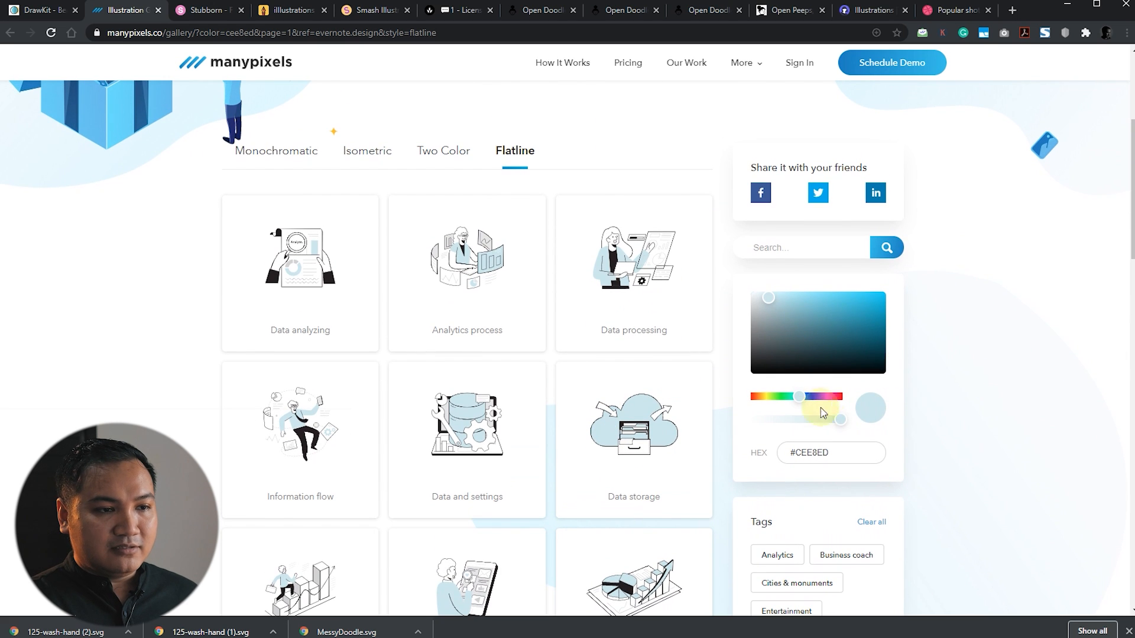
- Recolor the Flatline illustrations to the green #63DF87
{"action": "left_click_drag", "start_coordinate": [800, 396], "coordinate": [785, 398]}
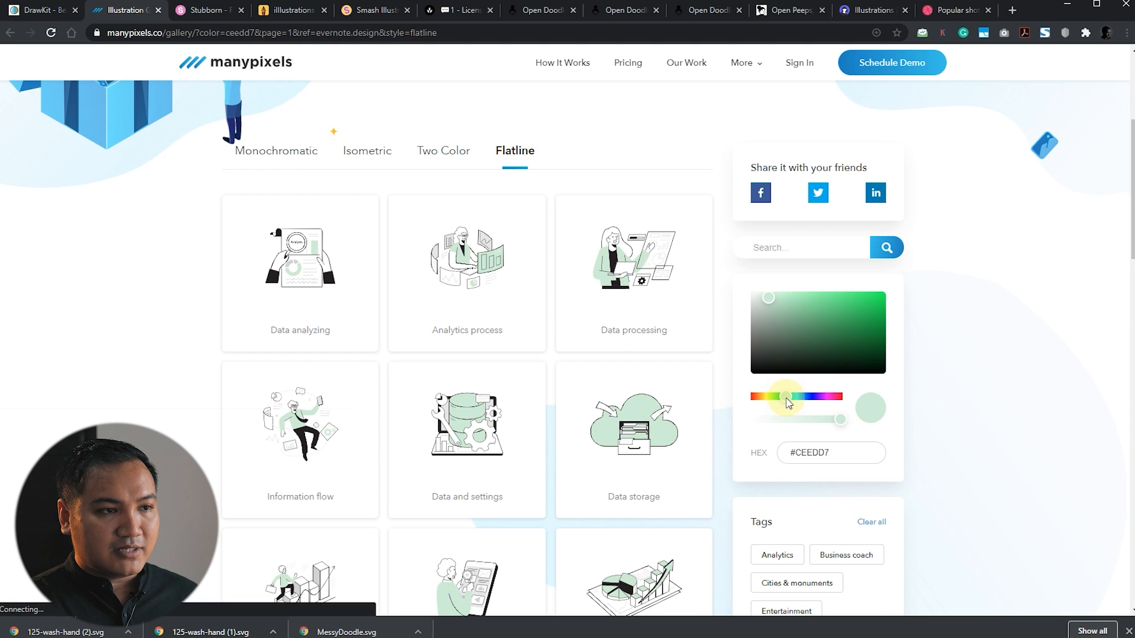
{"action": "left_click", "coordinate": [852, 310]}
{"action": "left_click", "coordinate": [825, 301]}
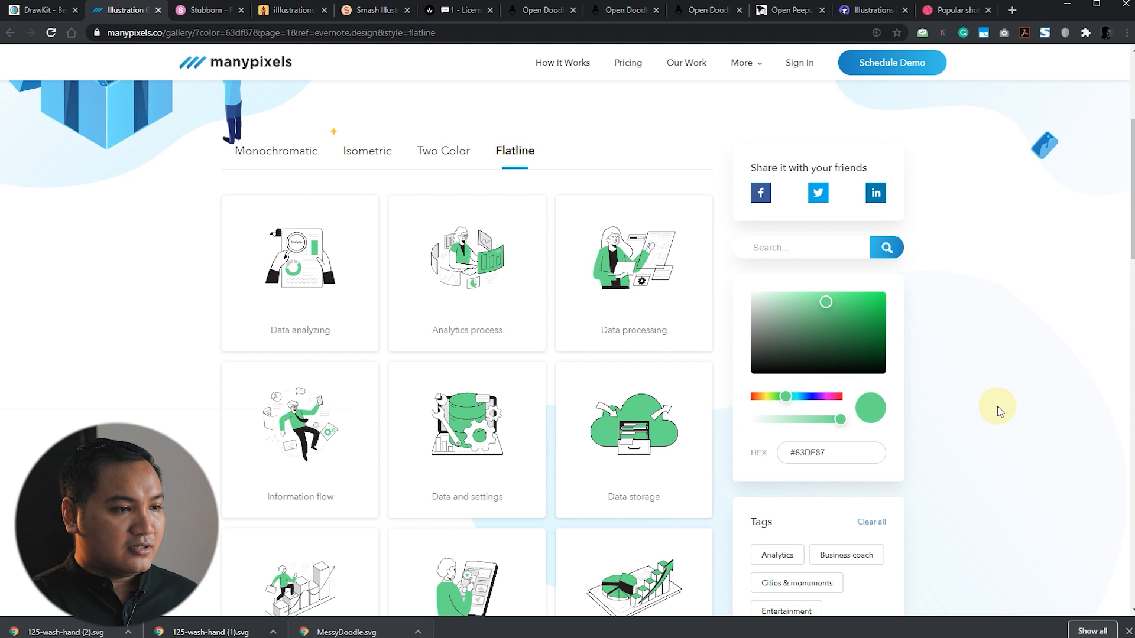
- Browse the green Flatline illustrations and open the Information flow illustration for download
{"action": "scroll", "coordinate": [998, 406], "scroll_direction": "down", "scroll_amount": 6}
{"action": "scroll", "coordinate": [999, 393], "scroll_direction": "up", "scroll_amount": 5}
{"action": "scroll", "coordinate": [999, 393], "scroll_direction": "down", "scroll_amount": 5}
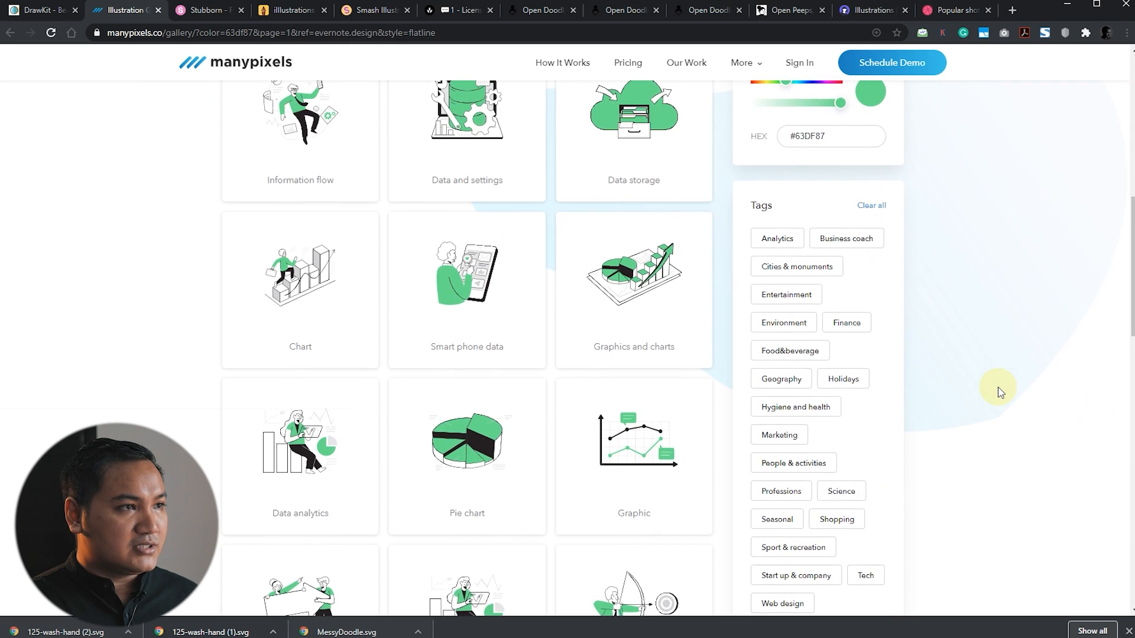
{"action": "scroll", "coordinate": [1001, 388], "scroll_direction": "up", "scroll_amount": 1}
{"action": "left_click", "coordinate": [319, 176]}
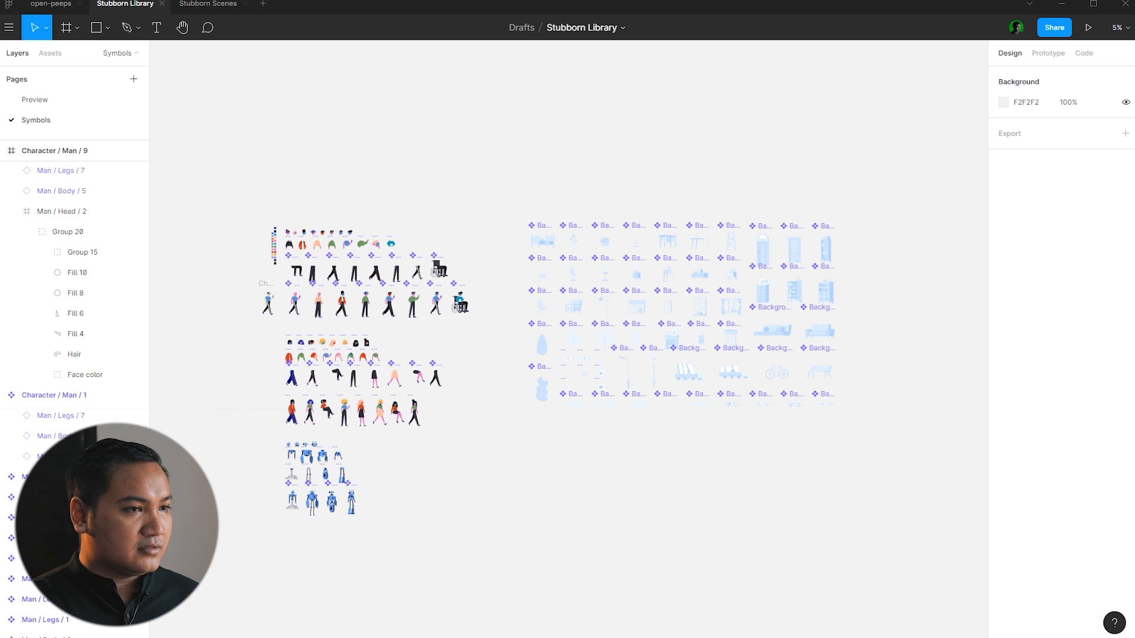
- Place the downloaded information flow SVG on an empty area of the Stubborn Library canvas in Figma
{"action": "left_click_drag", "start_coordinate": [413, 372], "coordinate": [613, 134]}
{"action": "left_click", "coordinate": [620, 136]}
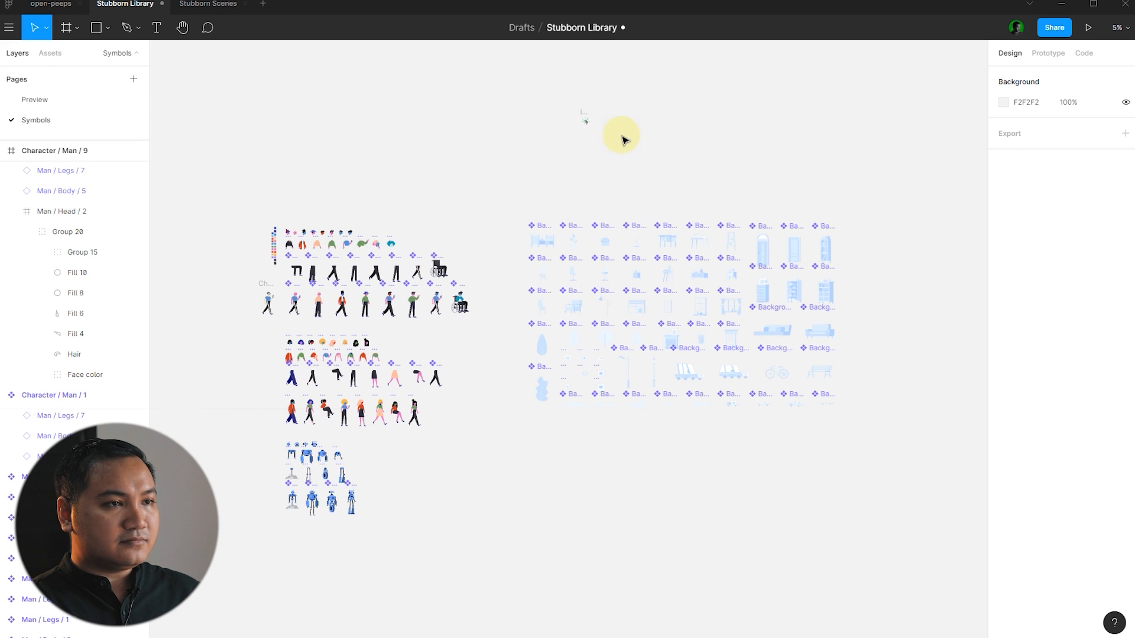
{"action": "scroll", "coordinate": [588, 121], "scroll_direction": "up", "scroll_amount": 10}
{"action": "scroll", "coordinate": [599, 139], "scroll_direction": "up", "scroll_amount": 10}
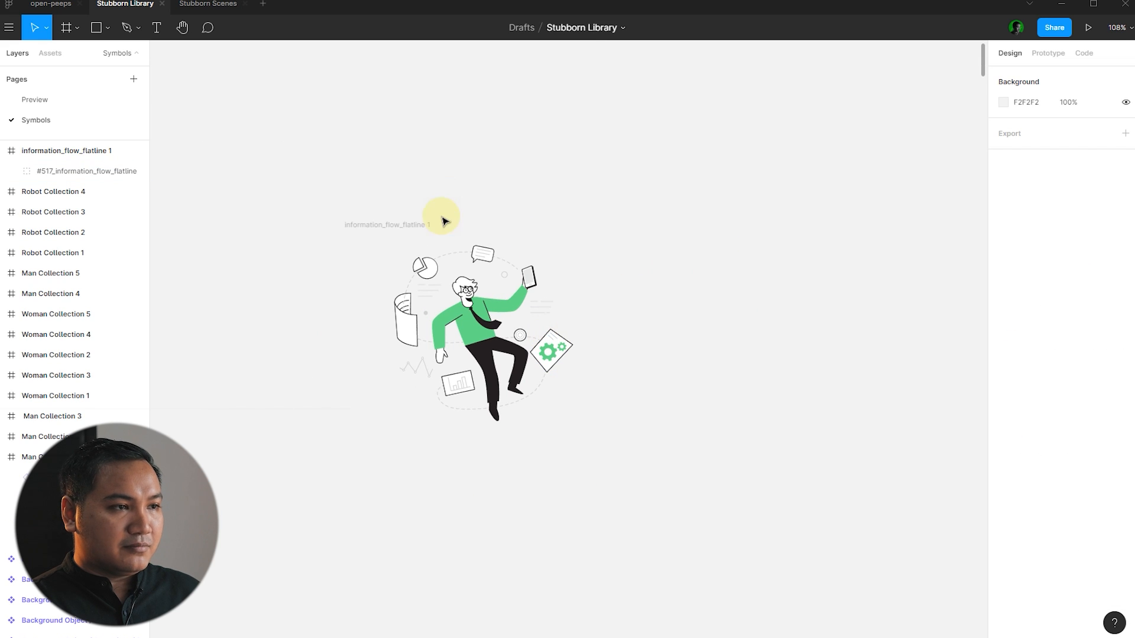
- Change the 63DF87 green in the information flow illustration's selection colors to a light purple
{"action": "left_click", "coordinate": [422, 225]}
{"action": "left_click", "coordinate": [1039, 499]}
{"action": "left_click", "coordinate": [1003, 521]}
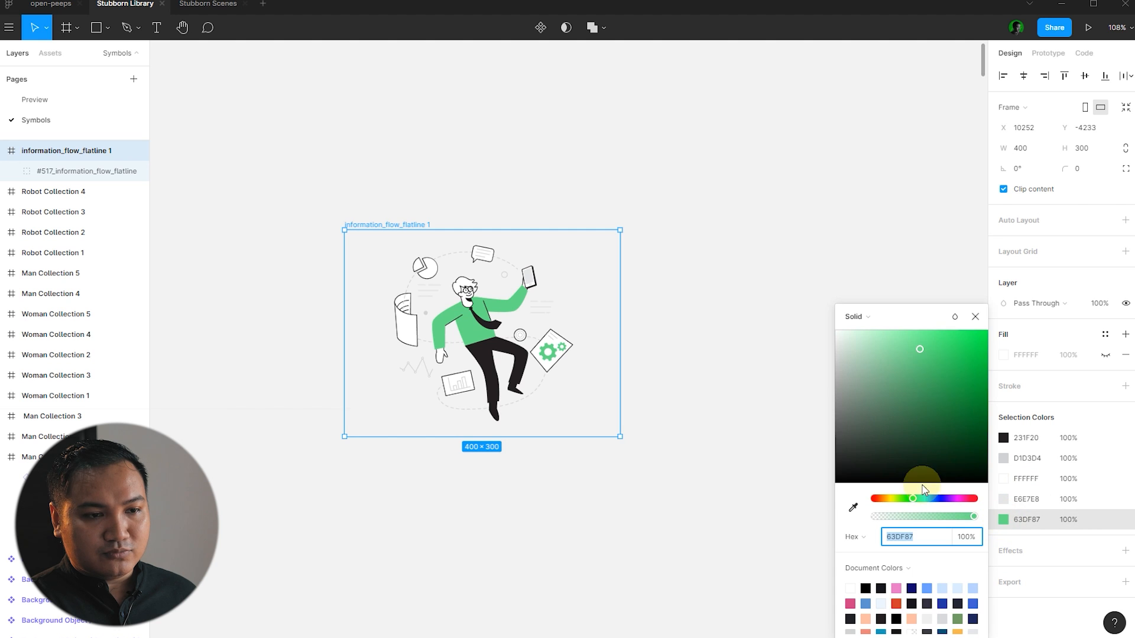
{"action": "left_click_drag", "start_coordinate": [950, 499], "coordinate": [946, 500]}
{"action": "mouse_move", "coordinate": [884, 378]}
{"action": "left_mouse_down"}
{"action": "mouse_move", "coordinate": [896, 367]}
{"action": "mouse_move", "coordinate": [886, 363]}
{"action": "left_mouse_up"}
{"action": "left_click", "coordinate": [974, 317]}
{"action": "left_click", "coordinate": [826, 301]}
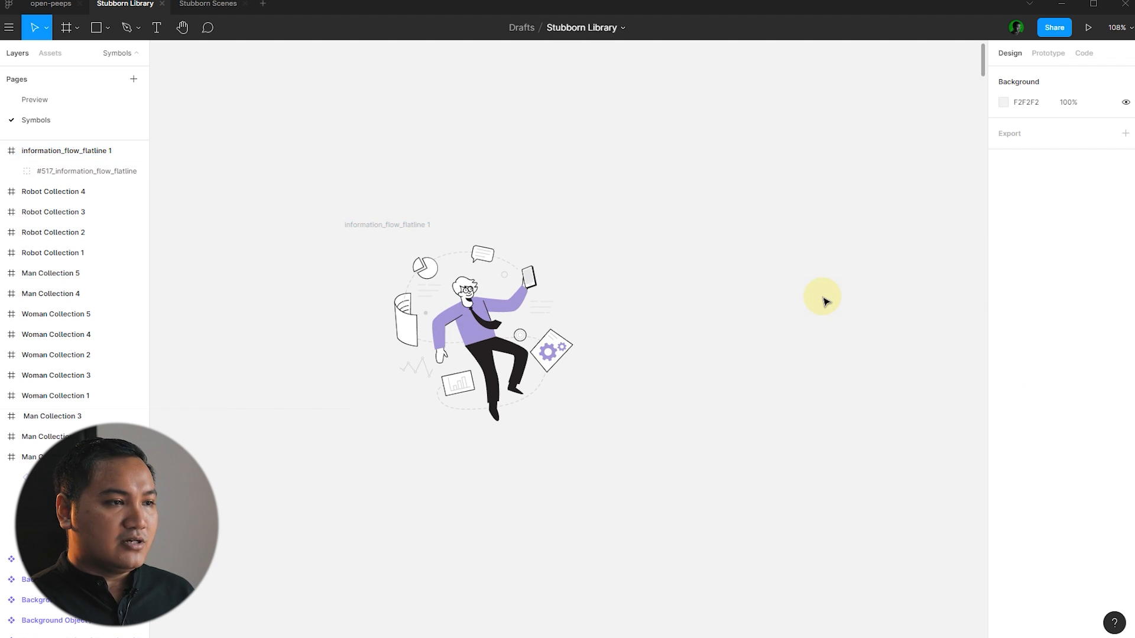
- Enlarge the man's mouth vector to about 17 × 7, then return to the whole illustration and deselect it
{"action": "scroll", "coordinate": [443, 279], "scroll_direction": "up", "scroll_amount": 15}
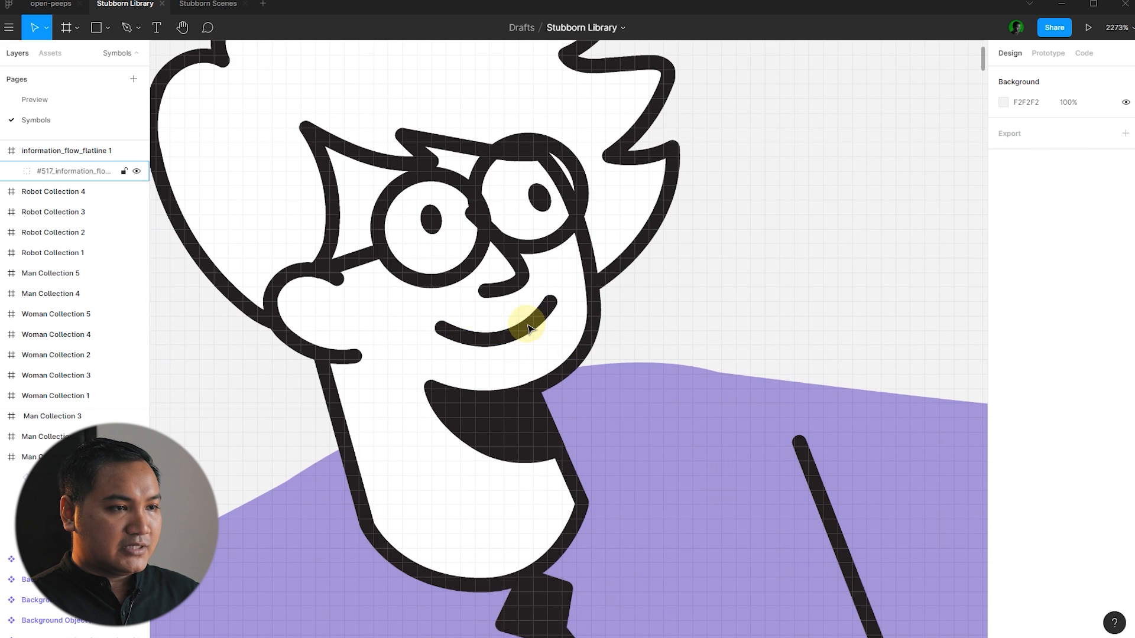
{"action": "double_click", "coordinate": [528, 325]}
{"action": "left_click_drag", "start_coordinate": [558, 347], "coordinate": [561, 302]}
{"action": "scroll", "coordinate": [487, 355], "scroll_direction": "down", "scroll_amount": 3}
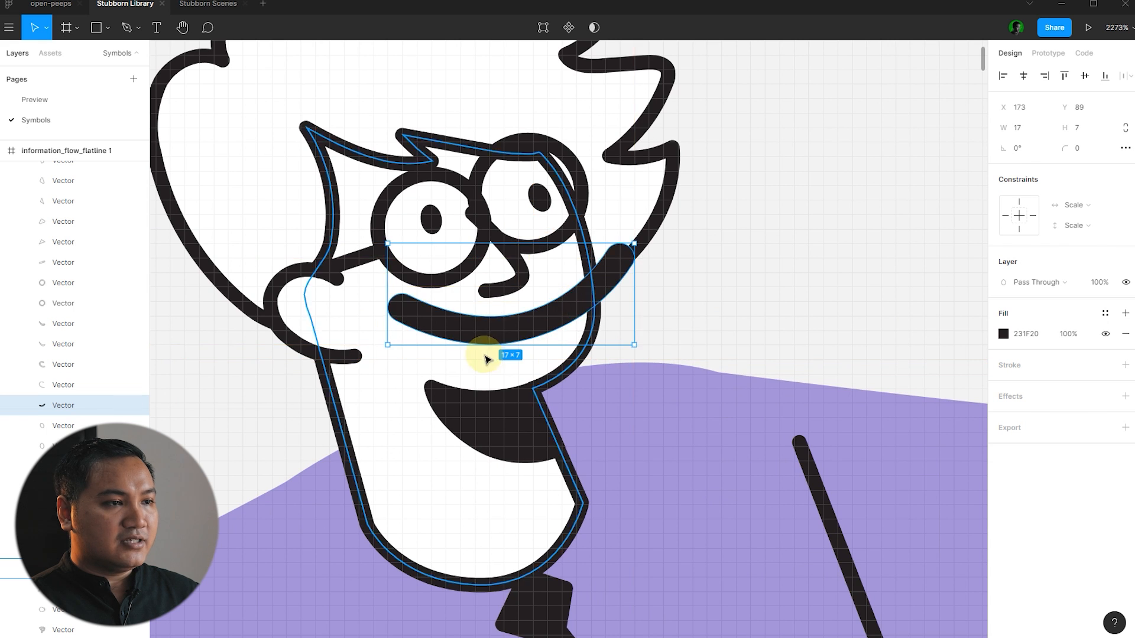
{"action": "scroll", "coordinate": [471, 345], "scroll_direction": "down", "scroll_amount": 10}
{"action": "key", "text": "Escape"}
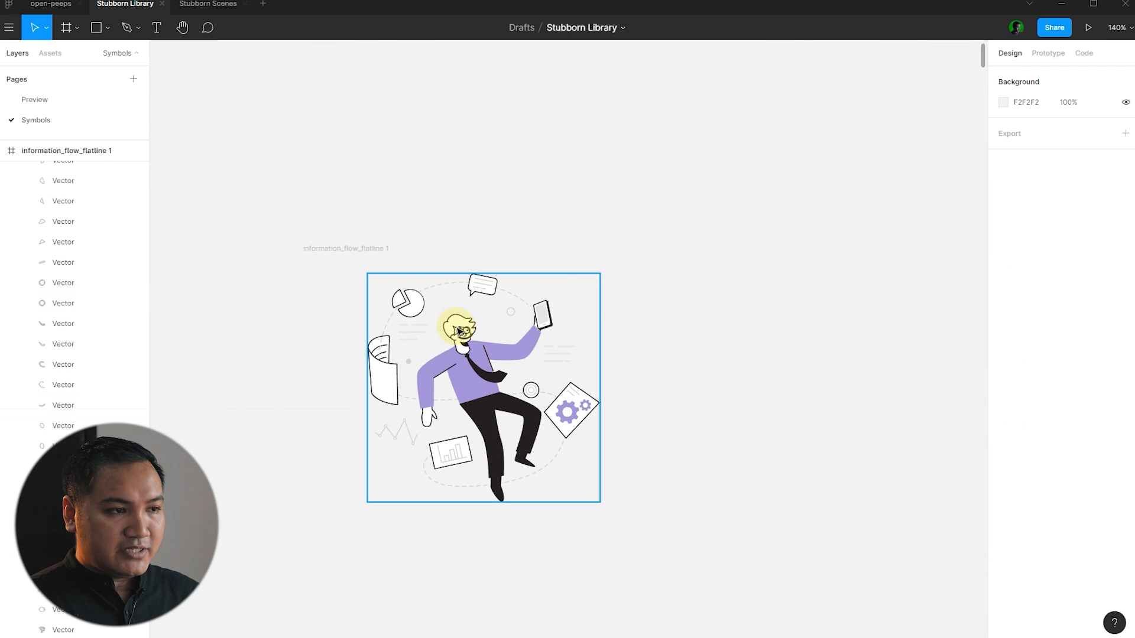
{"action": "left_click", "coordinate": [739, 336]}
{"action": "scroll", "coordinate": [739, 331], "scroll_direction": "down", "scroll_amount": 3}
{"action": "left_click", "coordinate": [560, 278]}
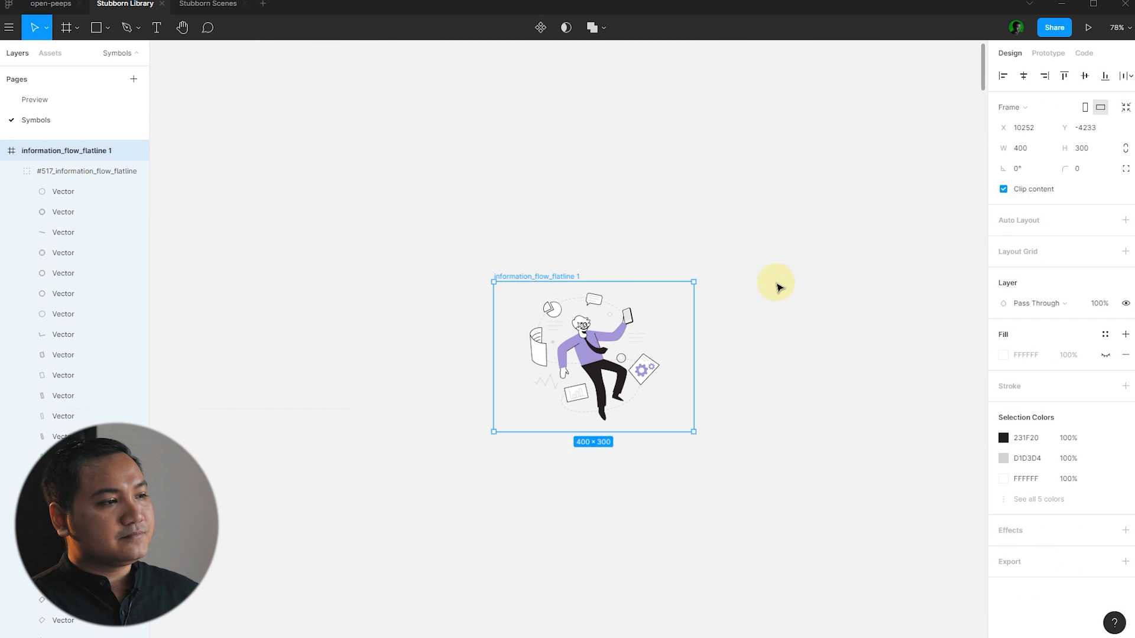
{"action": "left_click", "coordinate": [776, 279]}
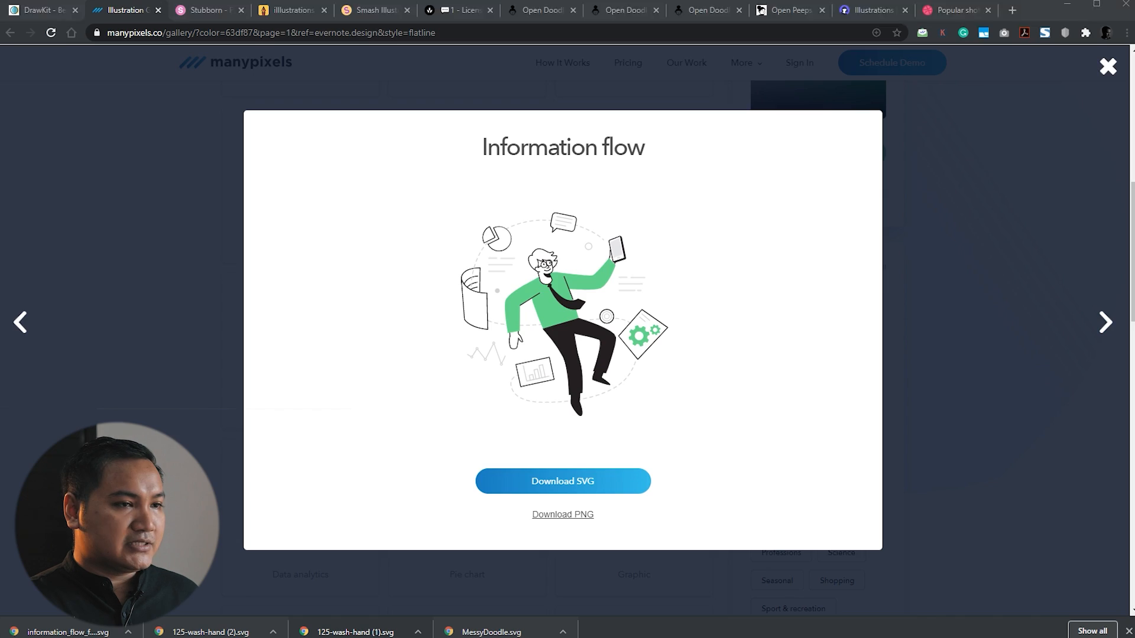
- Return to the ManyPixels gallery in the browser, close the Information flow preview, and look through the Flatline illustrations
{"action": "left_click", "coordinate": [1108, 70]}
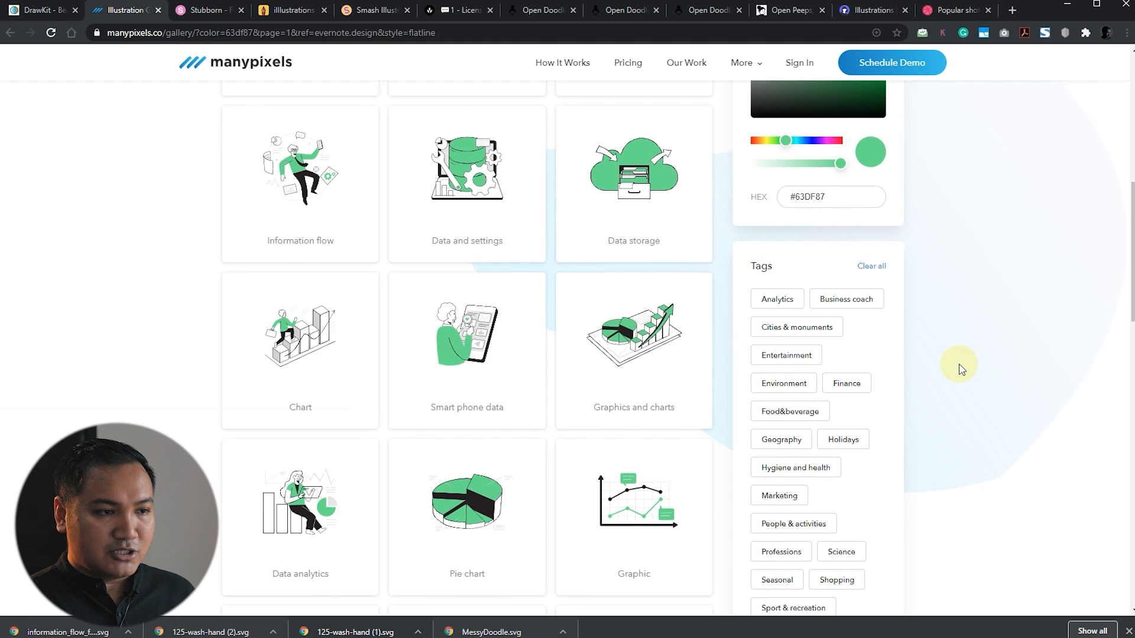
{"action": "scroll", "coordinate": [959, 369], "scroll_direction": "down", "scroll_amount": 10}
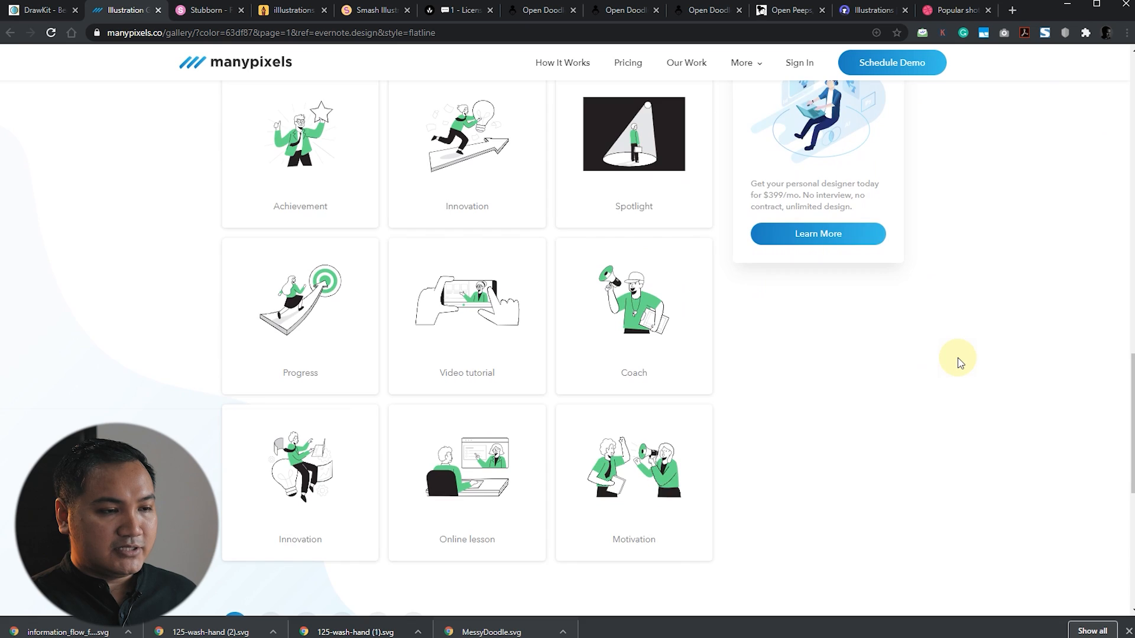
{"action": "scroll", "coordinate": [964, 390], "scroll_direction": "down", "scroll_amount": 5}
{"action": "scroll", "coordinate": [968, 429], "scroll_direction": "up", "scroll_amount": 7}
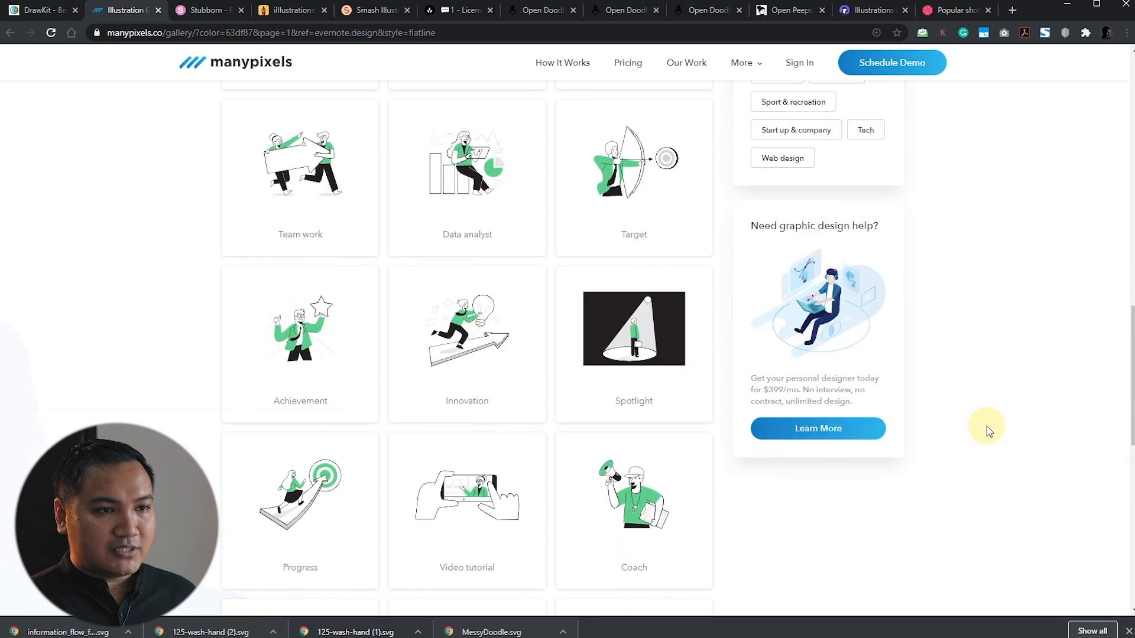
{"action": "scroll", "coordinate": [987, 427], "scroll_direction": "up", "scroll_amount": 12}
{"action": "scroll", "coordinate": [987, 427], "scroll_direction": "down", "scroll_amount": 4}
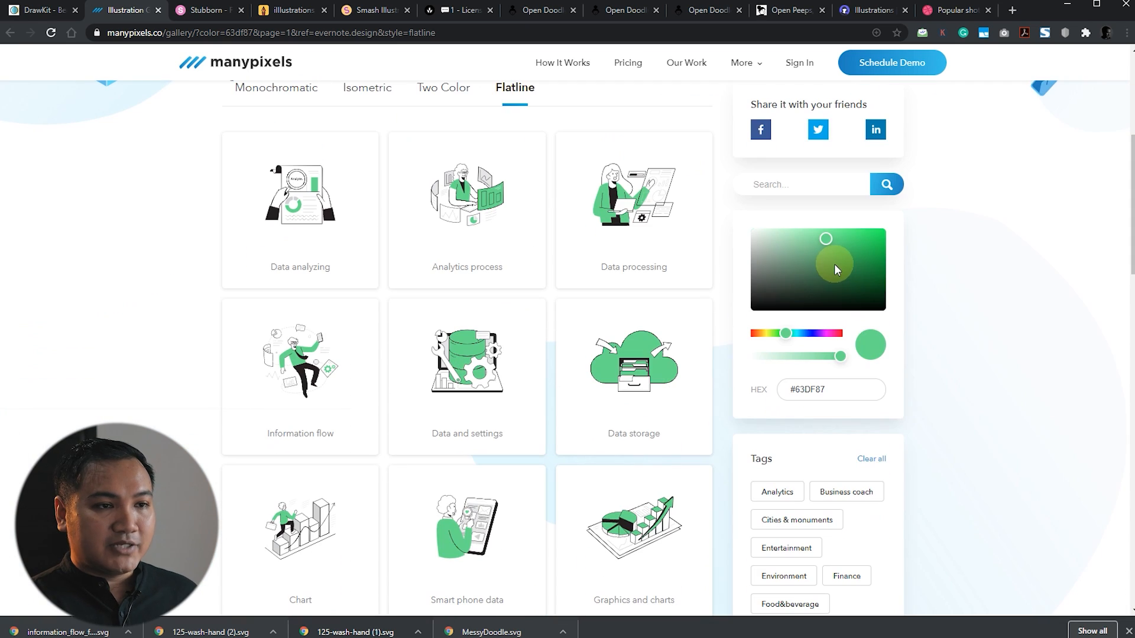
{"action": "scroll", "coordinate": [995, 316], "scroll_direction": "up", "scroll_amount": 2}
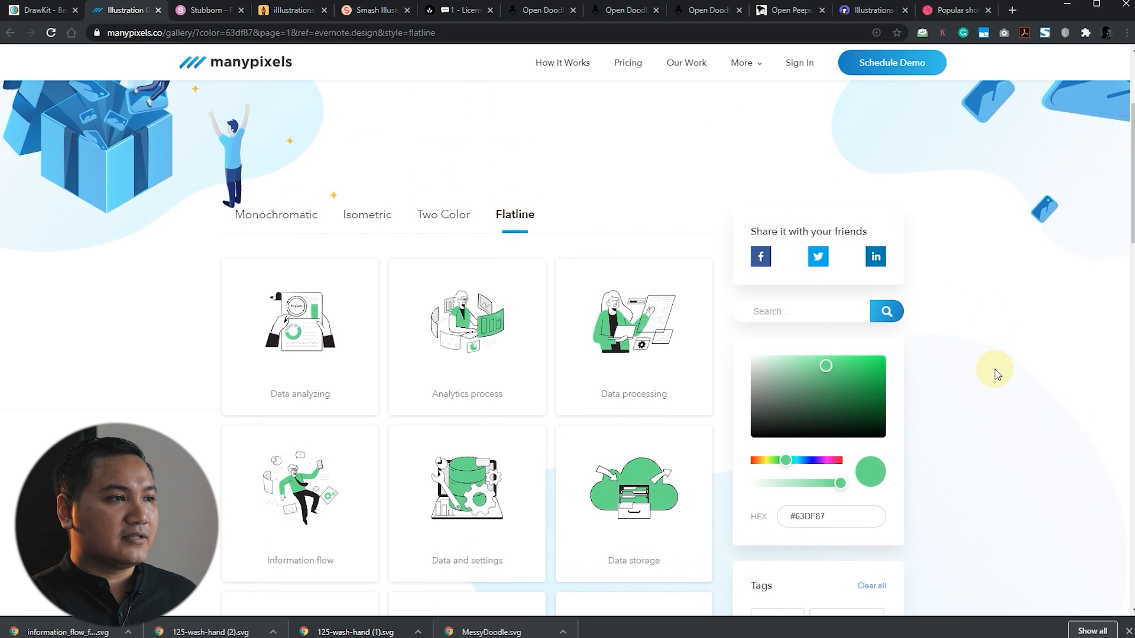
{"action": "scroll", "coordinate": [999, 385], "scroll_direction": "up", "scroll_amount": 3}
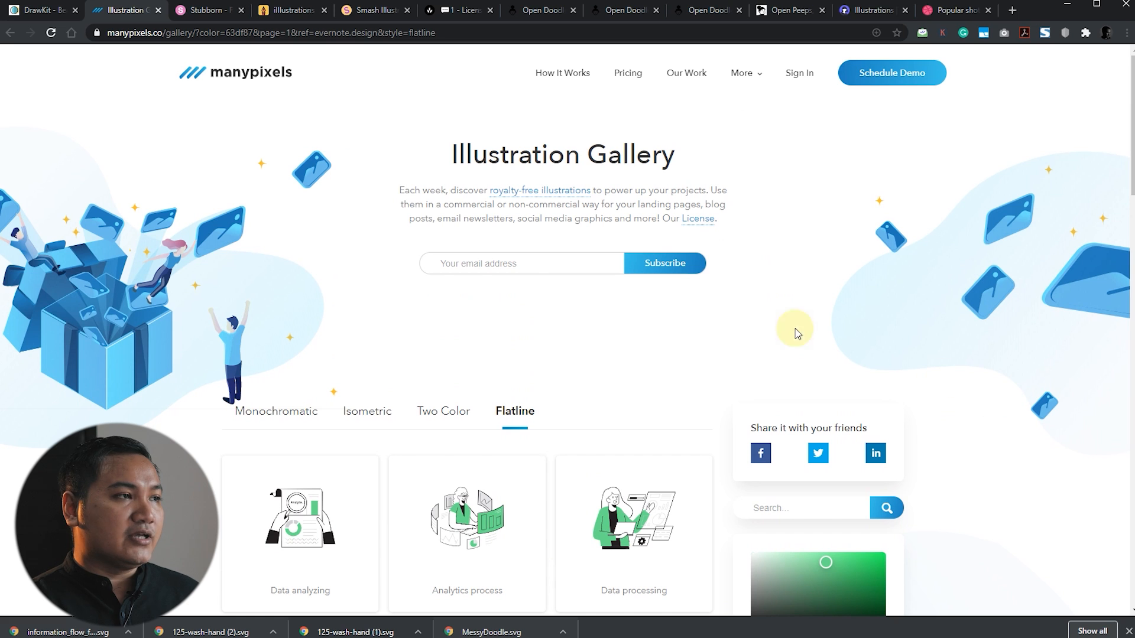
- Switch to the DrawKit site and look through its introduction, illustration styles and packs, and customization example
{"action": "left_click", "coordinate": [46, 16]}
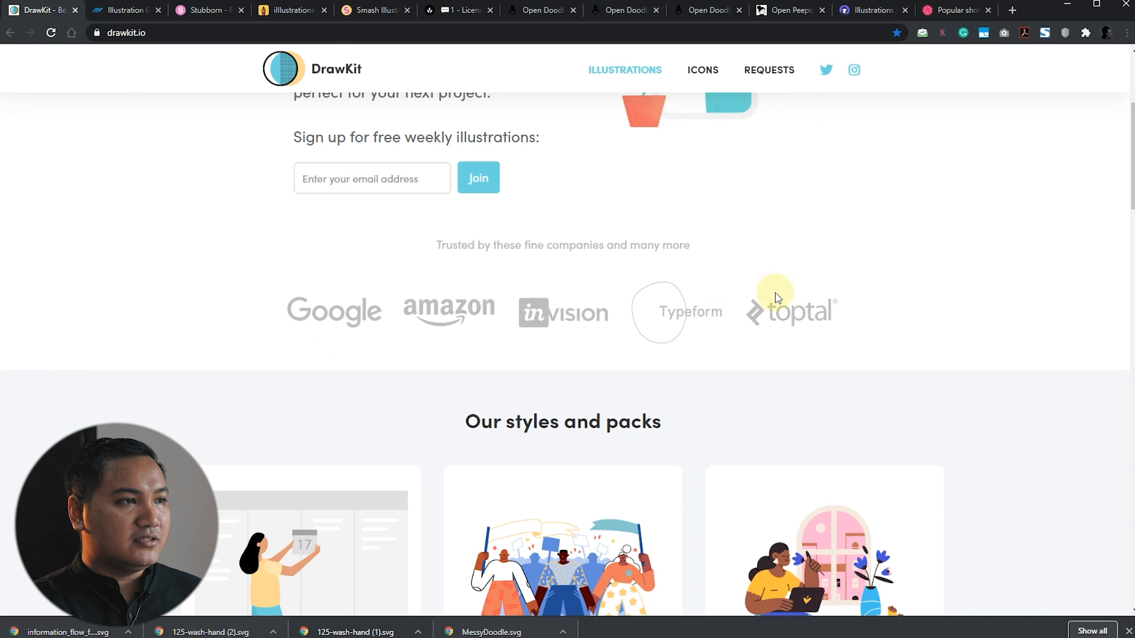
{"action": "scroll", "coordinate": [963, 312], "scroll_direction": "up", "scroll_amount": 4}
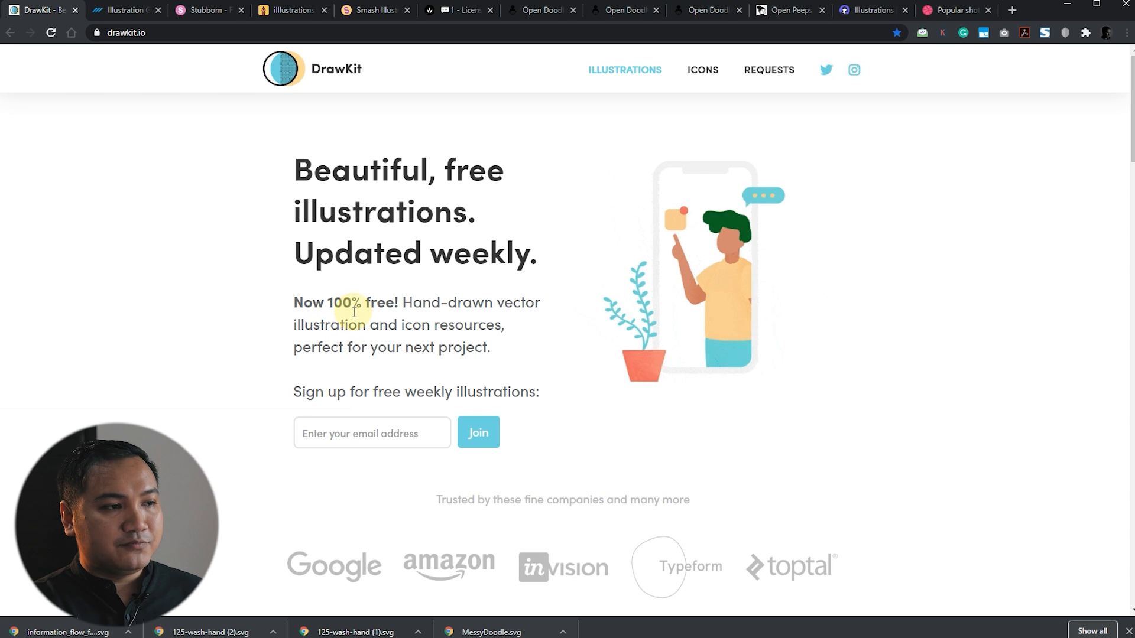
{"action": "scroll", "coordinate": [1007, 293], "scroll_direction": "down", "scroll_amount": 3}
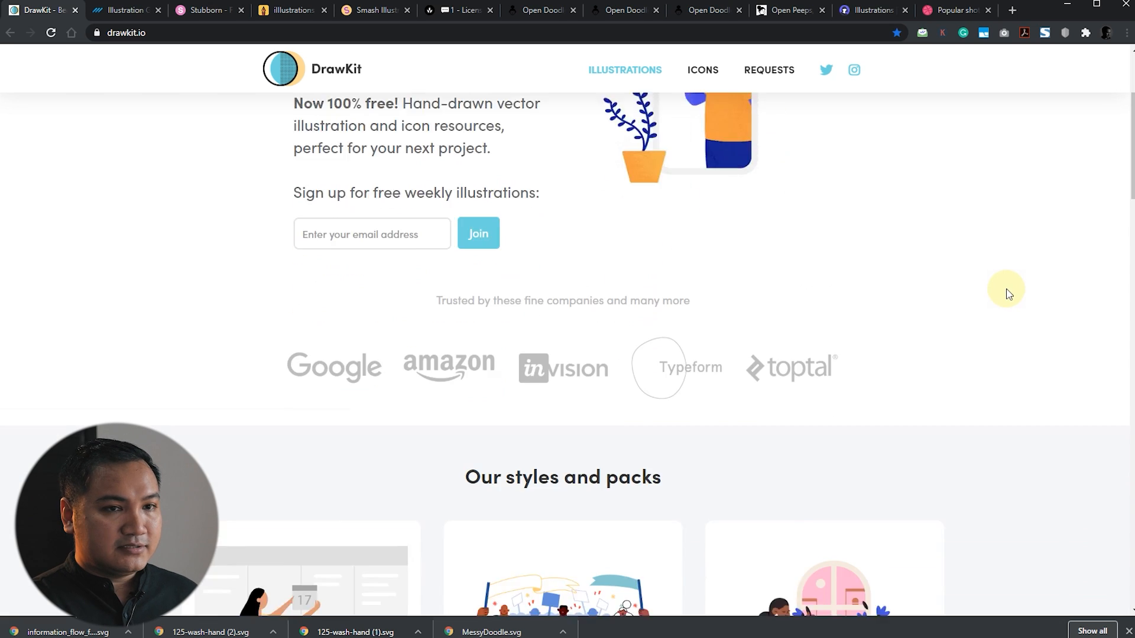
{"action": "scroll", "coordinate": [1007, 293], "scroll_direction": "down", "scroll_amount": 6}
{"action": "scroll", "coordinate": [1015, 261], "scroll_direction": "down", "scroll_amount": 2}
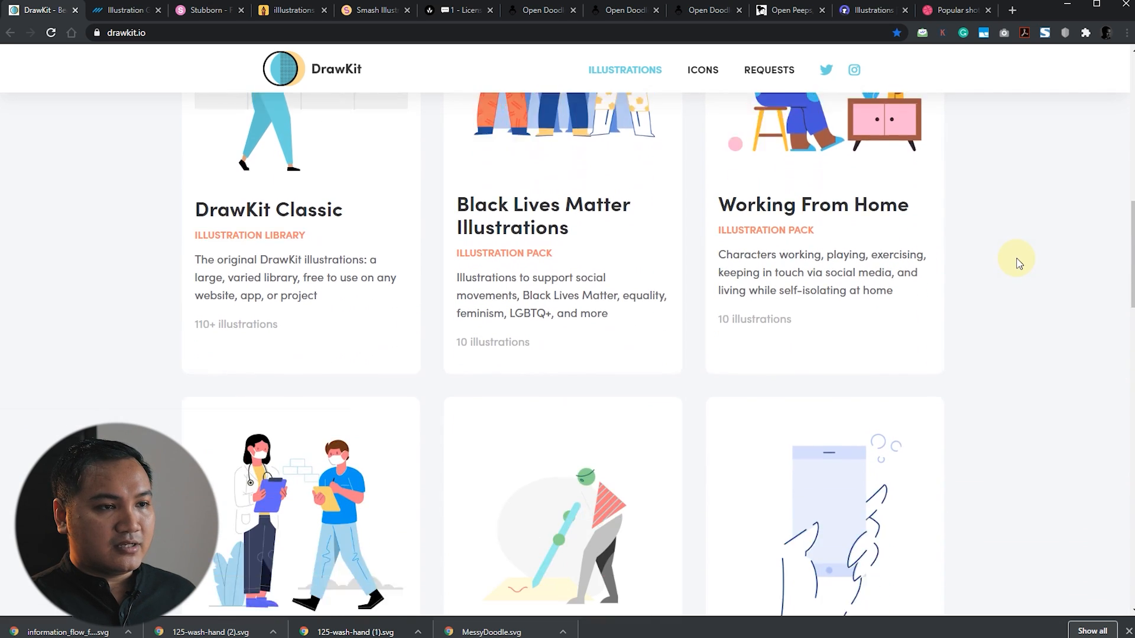
{"action": "scroll", "coordinate": [1017, 262], "scroll_direction": "down", "scroll_amount": 7}
{"action": "scroll", "coordinate": [1019, 291], "scroll_direction": "down", "scroll_amount": 5}
{"action": "scroll", "coordinate": [1019, 291], "scroll_direction": "up", "scroll_amount": 6}
{"action": "scroll", "coordinate": [1020, 290], "scroll_direction": "down", "scroll_amount": 7}
{"action": "scroll", "coordinate": [1019, 291], "scroll_direction": "down", "scroll_amount": 11}
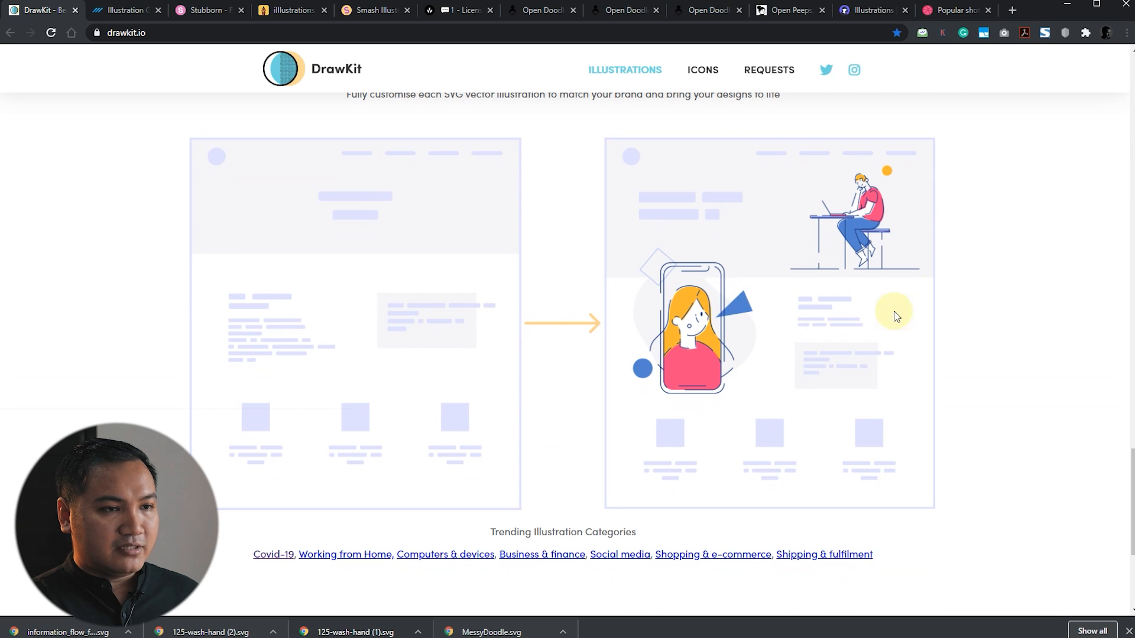
- Open DrawKit's License page from the site footer in a new tab and switch to it
{"action": "scroll", "coordinate": [938, 288], "scroll_direction": "down", "scroll_amount": 5}
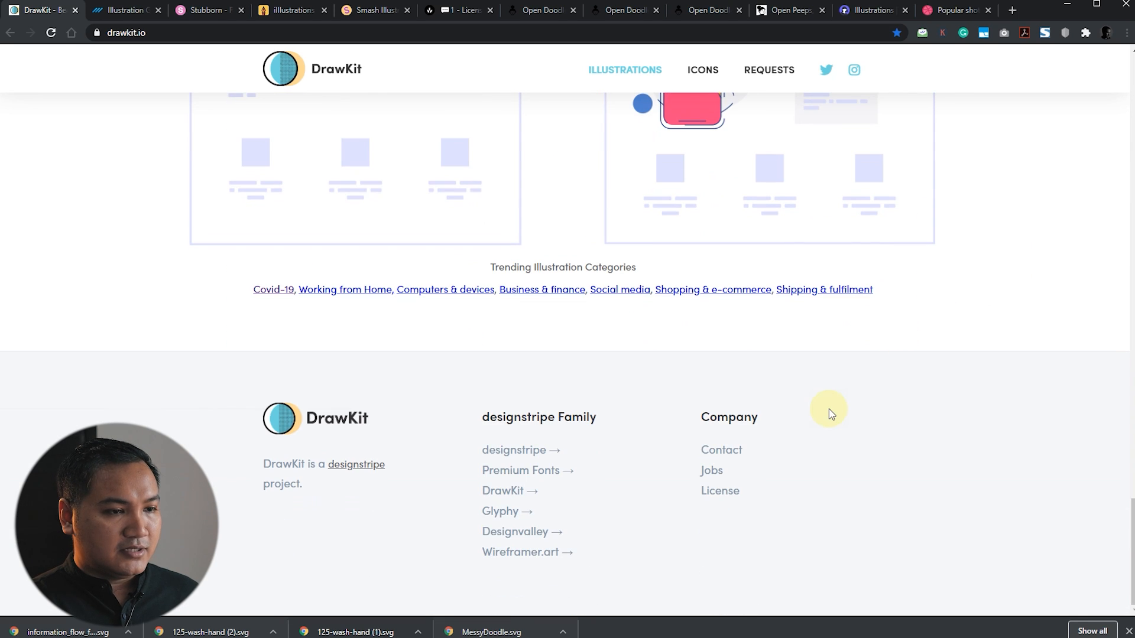
{"action": "right_click", "coordinate": [739, 498]}
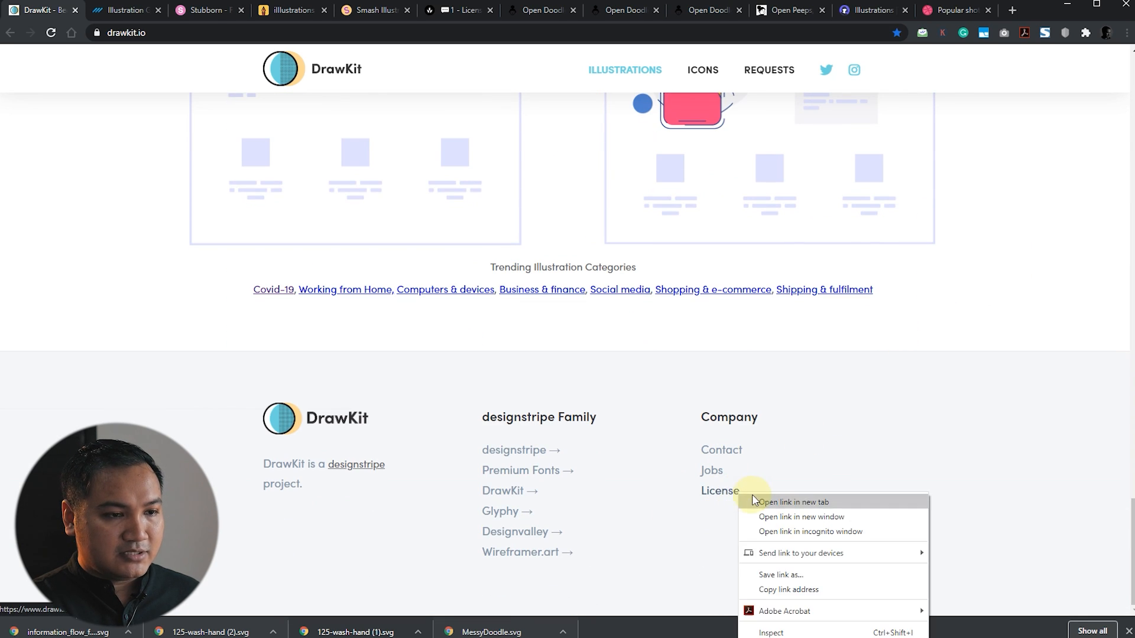
{"action": "left_click", "coordinate": [765, 502]}
{"action": "key", "text": "ctrl+Tab"}
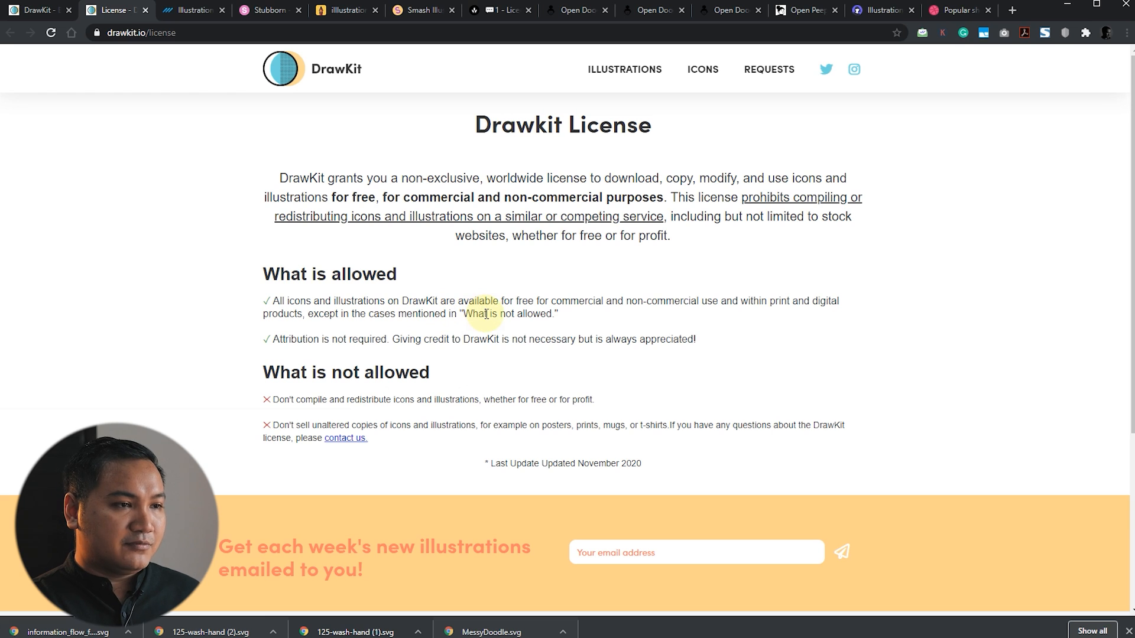
- Read the DrawKit license terms on commercial use, attribution and restrictions, highlighting key phrases, and close the page
{"action": "left_click_drag", "start_coordinate": [582, 300], "coordinate": [701, 302]}
{"action": "left_click", "coordinate": [642, 298]}
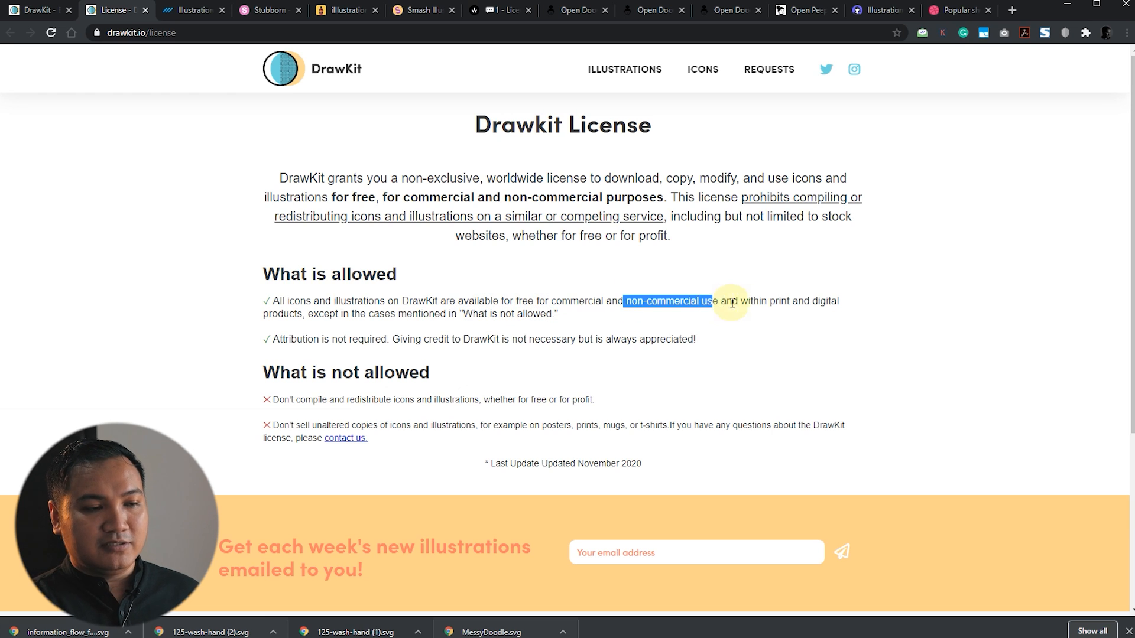
{"action": "left_click", "coordinate": [755, 304]}
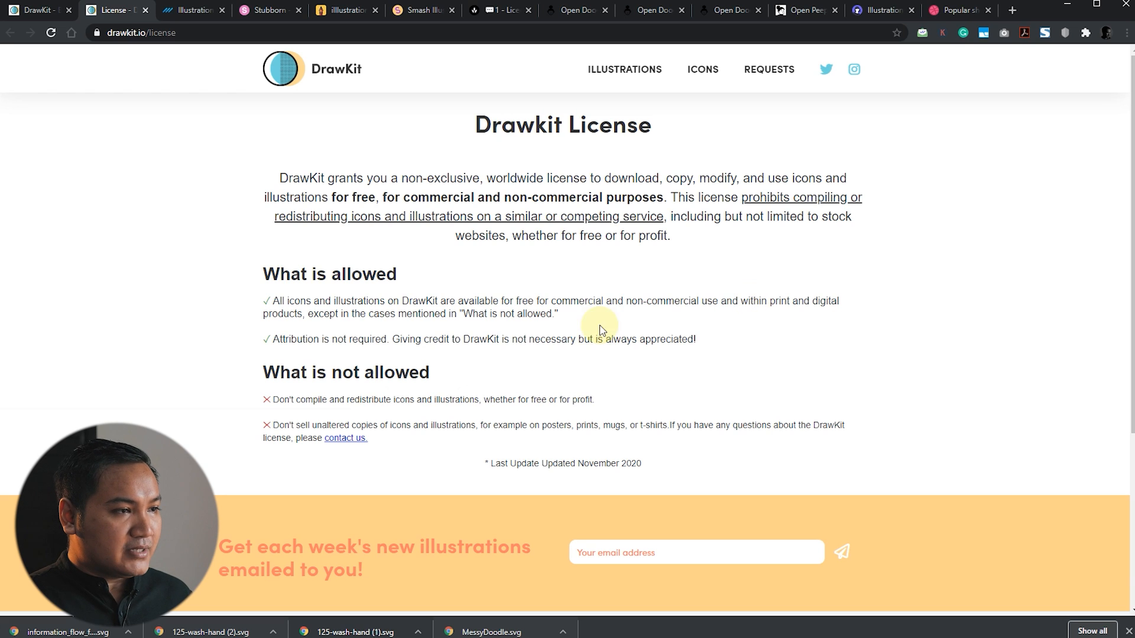
{"action": "left_click_drag", "start_coordinate": [271, 341], "coordinate": [383, 344]}
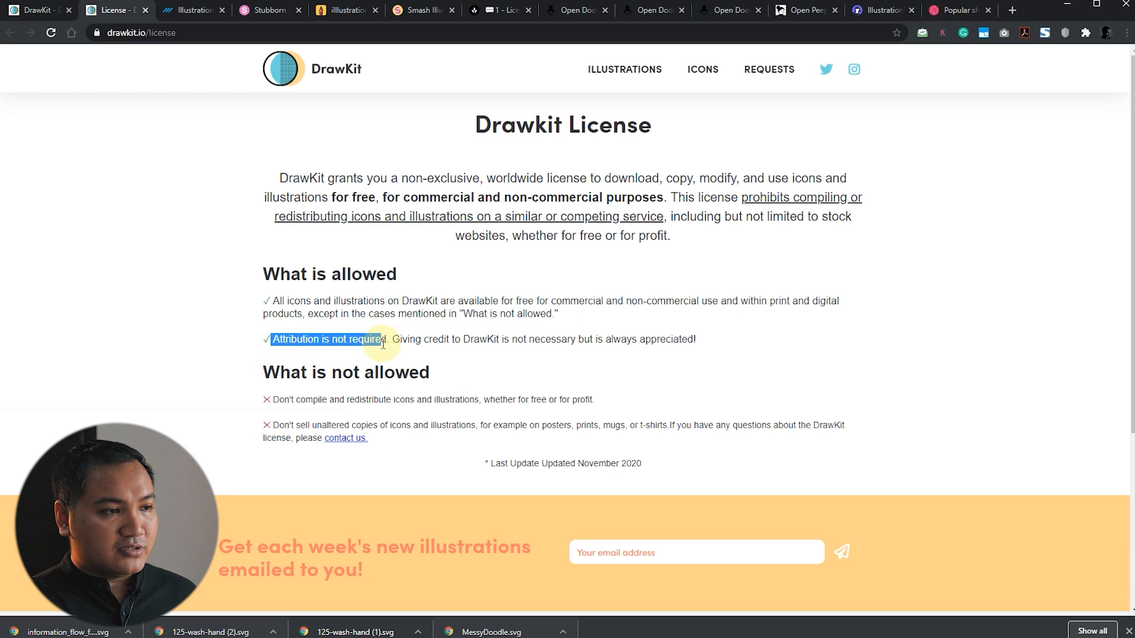
{"action": "left_click", "coordinate": [523, 357]}
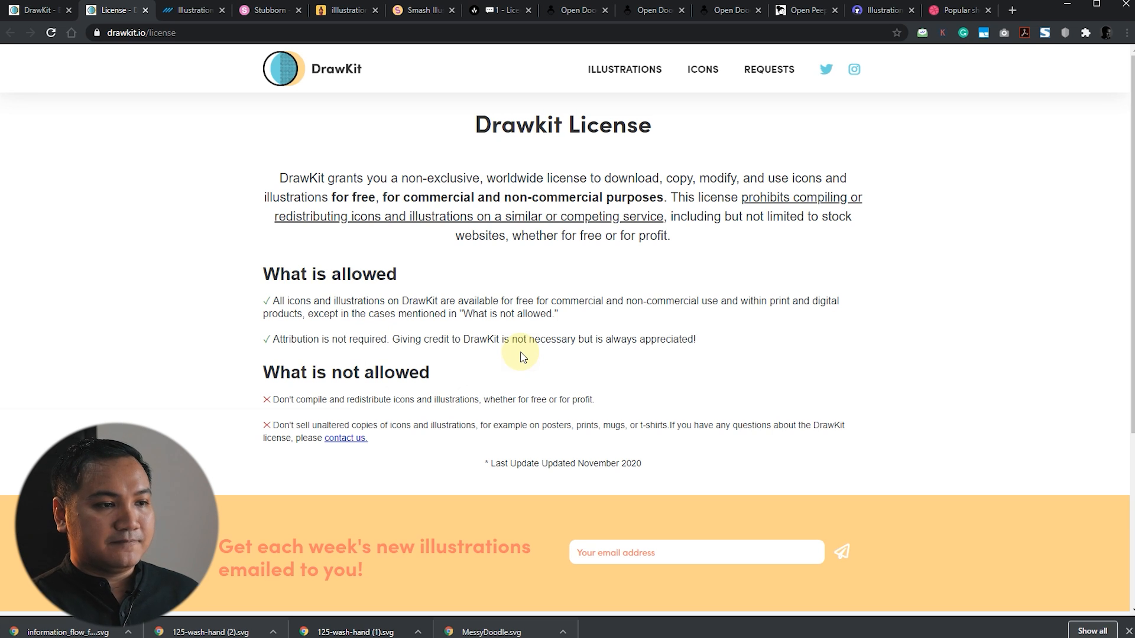
{"action": "scroll", "coordinate": [735, 319], "scroll_direction": "down", "scroll_amount": 5}
{"action": "scroll", "coordinate": [828, 315], "scroll_direction": "up", "scroll_amount": 5}
{"action": "left_click", "coordinate": [145, 11]}
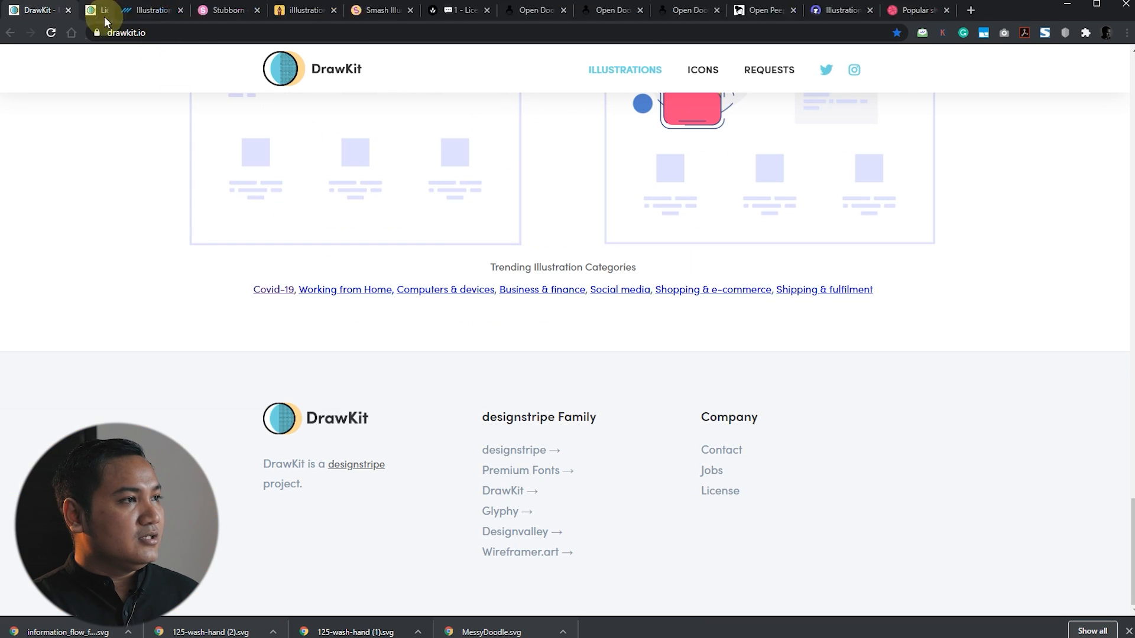
- Look through DrawKit's styles and packs and open the COVID-19 Illustrations pack
{"action": "left_click_drag", "start_coordinate": [1130, 553], "coordinate": [1088, 96]}
{"action": "scroll", "coordinate": [885, 250], "scroll_direction": "down", "scroll_amount": 10}
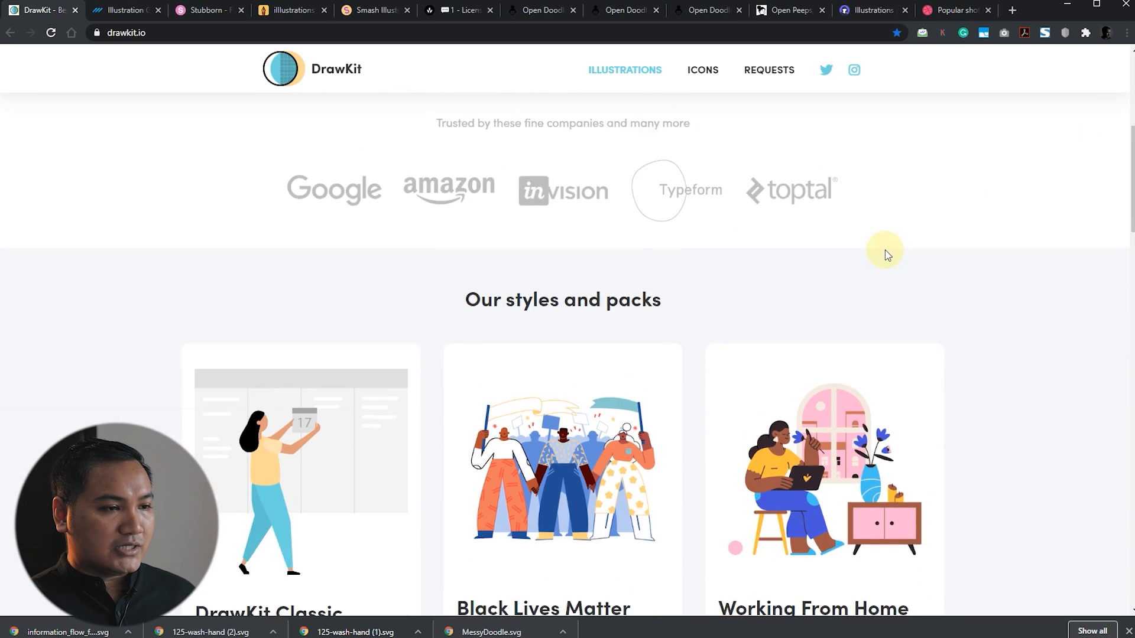
{"action": "scroll", "coordinate": [1005, 288], "scroll_direction": "down", "scroll_amount": 4}
{"action": "scroll", "coordinate": [1005, 288], "scroll_direction": "up", "scroll_amount": 5}
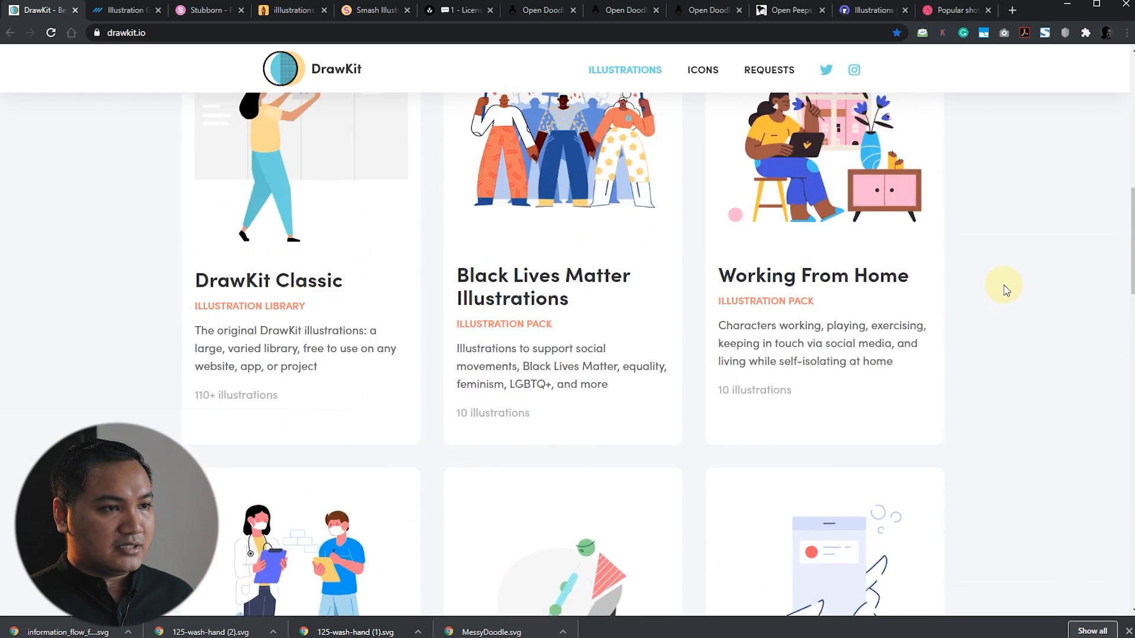
{"action": "scroll", "coordinate": [1032, 276], "scroll_direction": "down", "scroll_amount": 6}
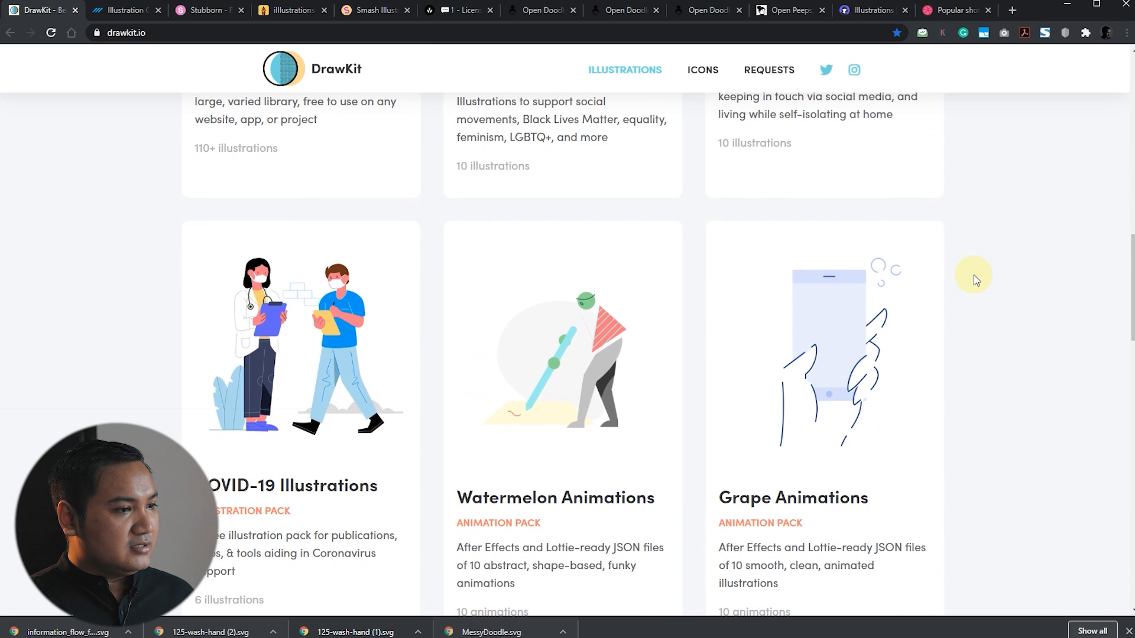
{"action": "scroll", "coordinate": [1003, 212], "scroll_direction": "down", "scroll_amount": 2}
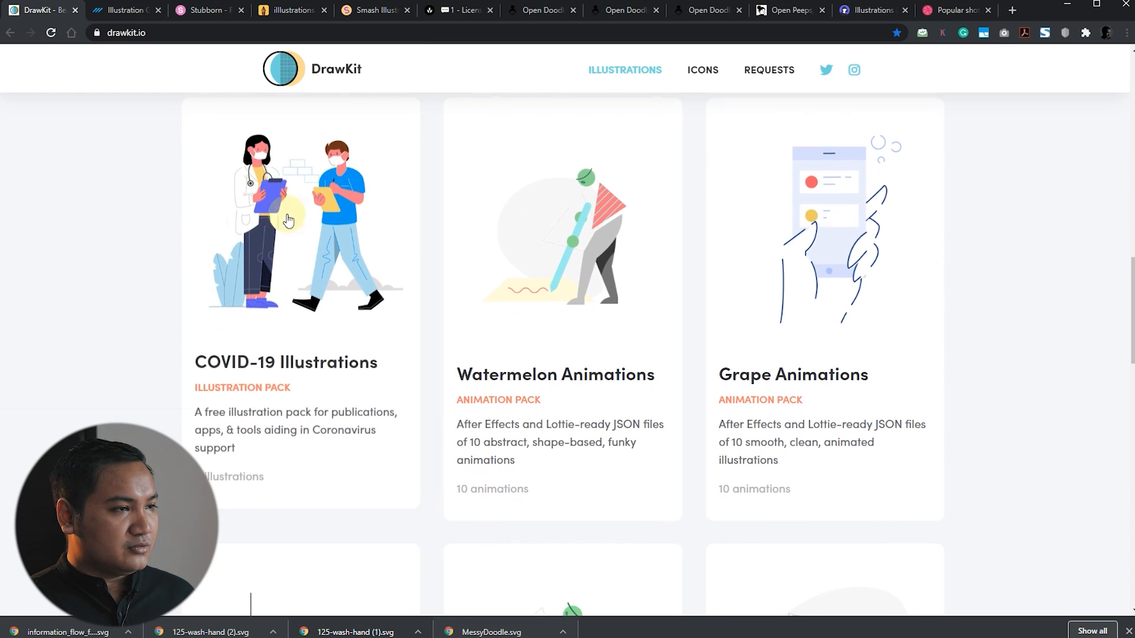
{"action": "left_click", "coordinate": [320, 220]}
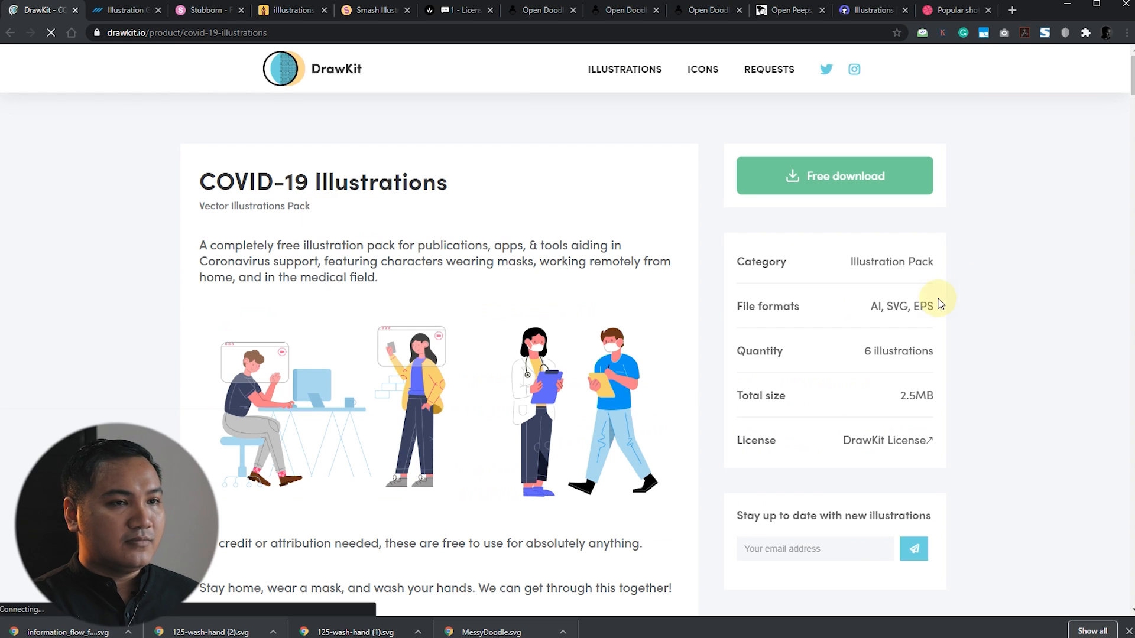
- Look through the COVID-19 pack's illustrations, attribution note and file formats
{"action": "scroll", "coordinate": [1064, 292], "scroll_direction": "down", "scroll_amount": 10}
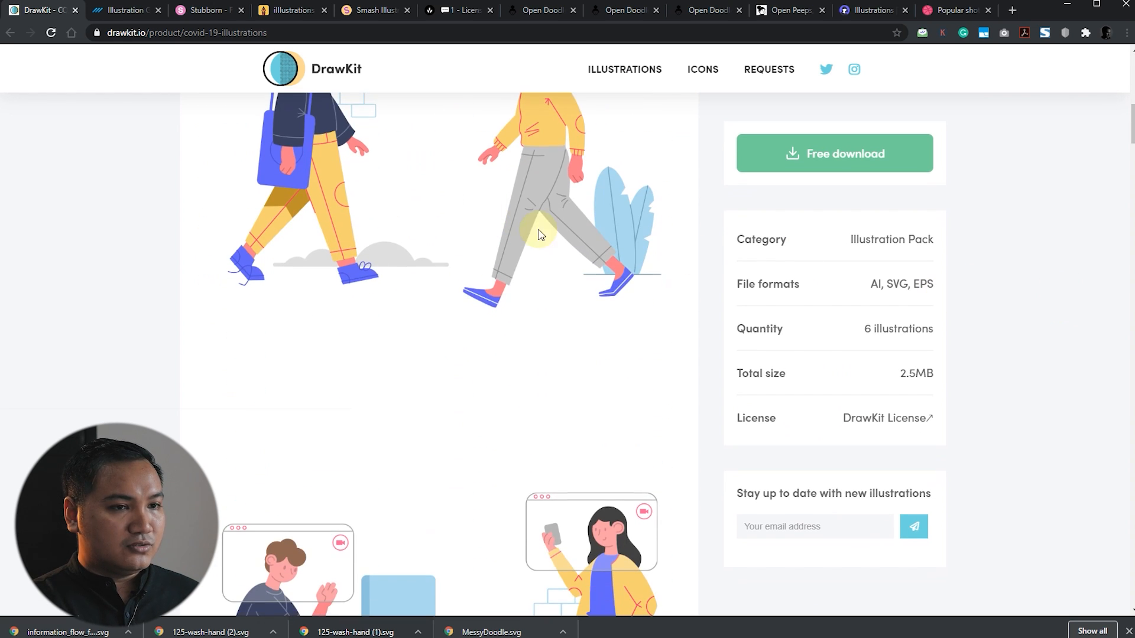
{"action": "scroll", "coordinate": [1055, 349], "scroll_direction": "up", "scroll_amount": 8}
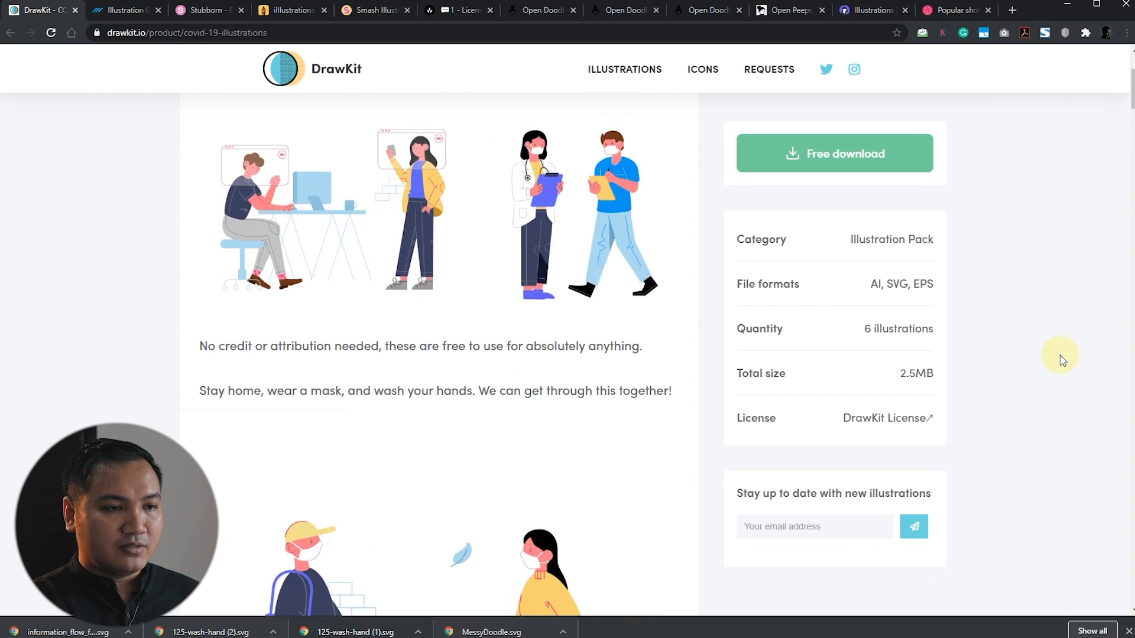
{"action": "scroll", "coordinate": [1059, 356], "scroll_direction": "up", "scroll_amount": 3}
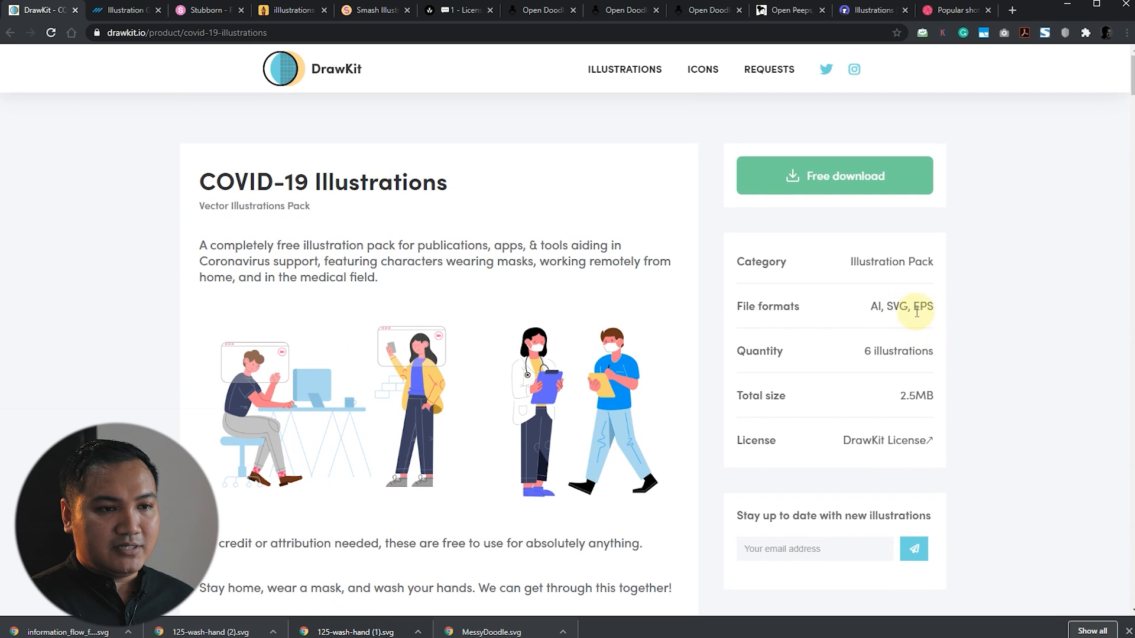
- Open the free download offer for the COVID-19 Illustration Pack and enter 0 as the price
{"action": "left_click", "coordinate": [806, 176]}
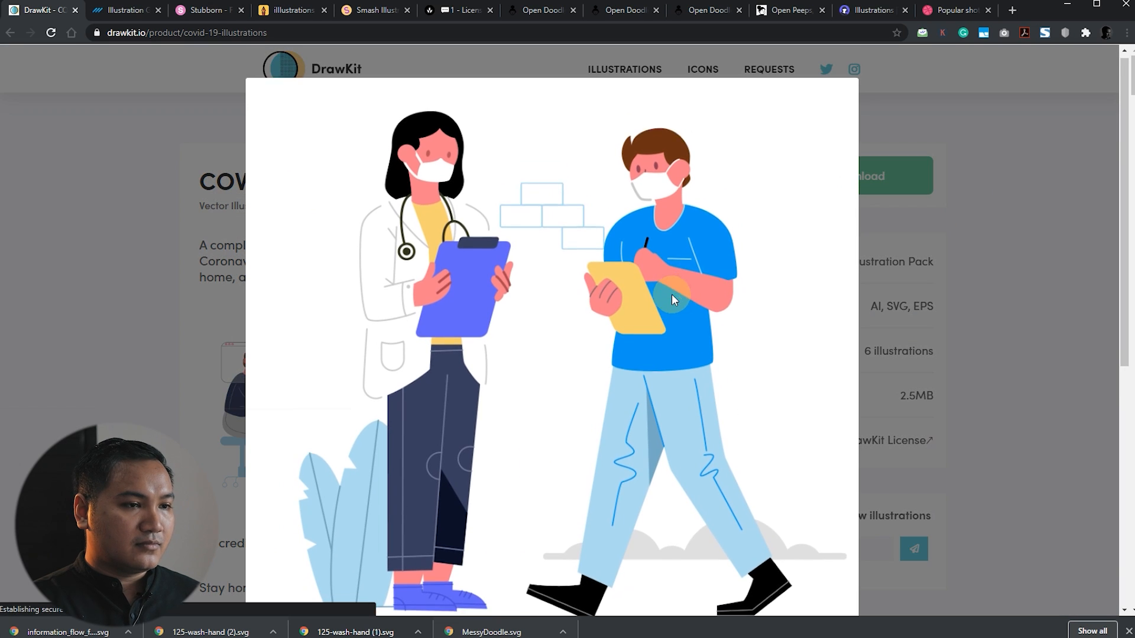
{"action": "scroll", "coordinate": [676, 279], "scroll_direction": "down", "scroll_amount": 6}
{"action": "scroll", "coordinate": [846, 347], "scroll_direction": "up", "scroll_amount": 5}
{"action": "scroll", "coordinate": [846, 346], "scroll_direction": "down", "scroll_amount": 6}
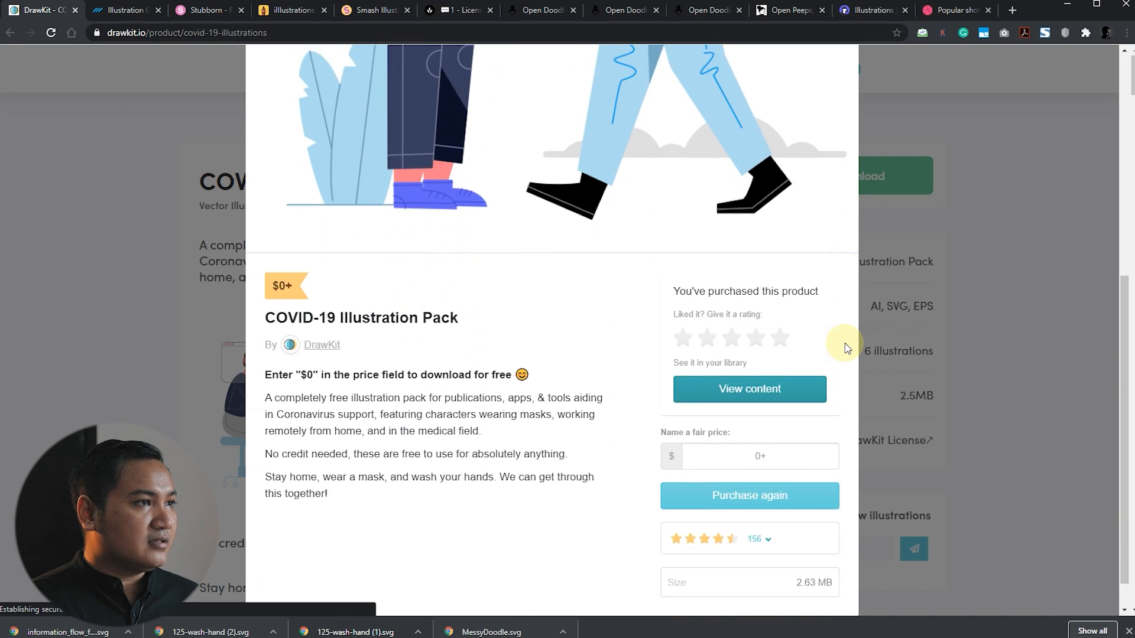
{"action": "left_click", "coordinate": [798, 416]}
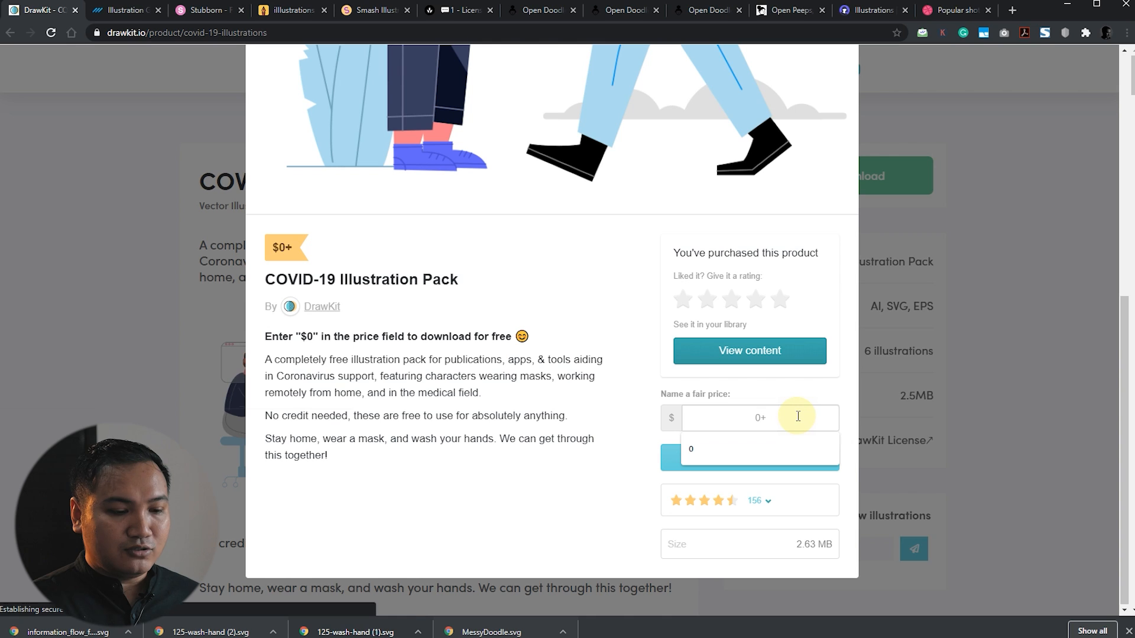
{"action": "type", "text": "0"}
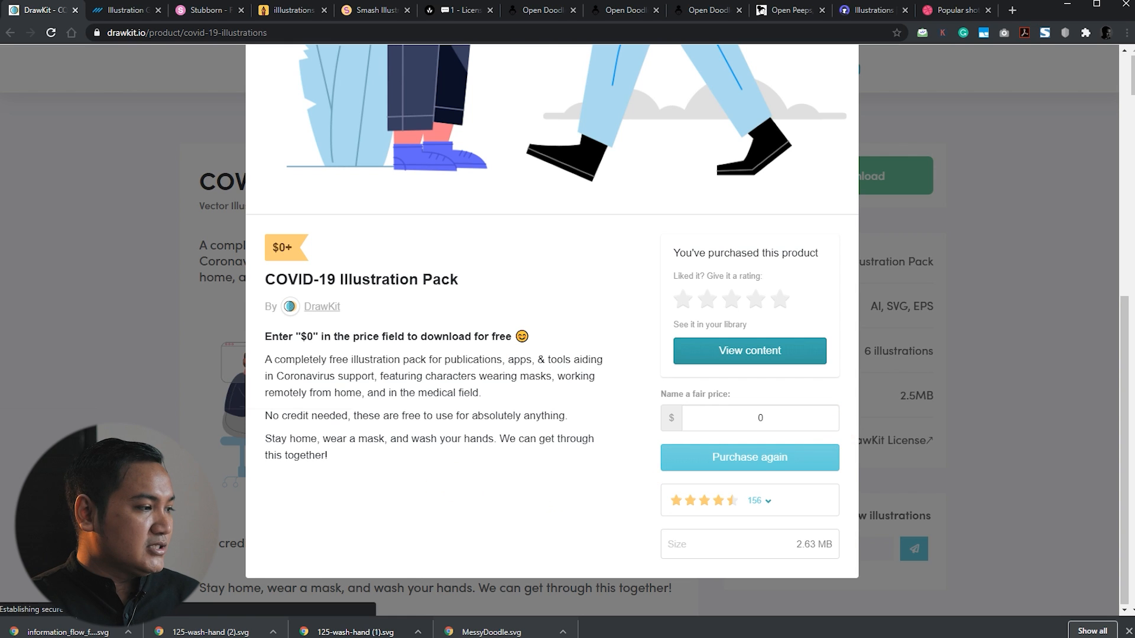
- Switch to File Explorer, go to the 8. Drawkit folder inside Ilustrasi, and open its 01-mask-man folder
{"action": "key", "text": "alt+Tab"}
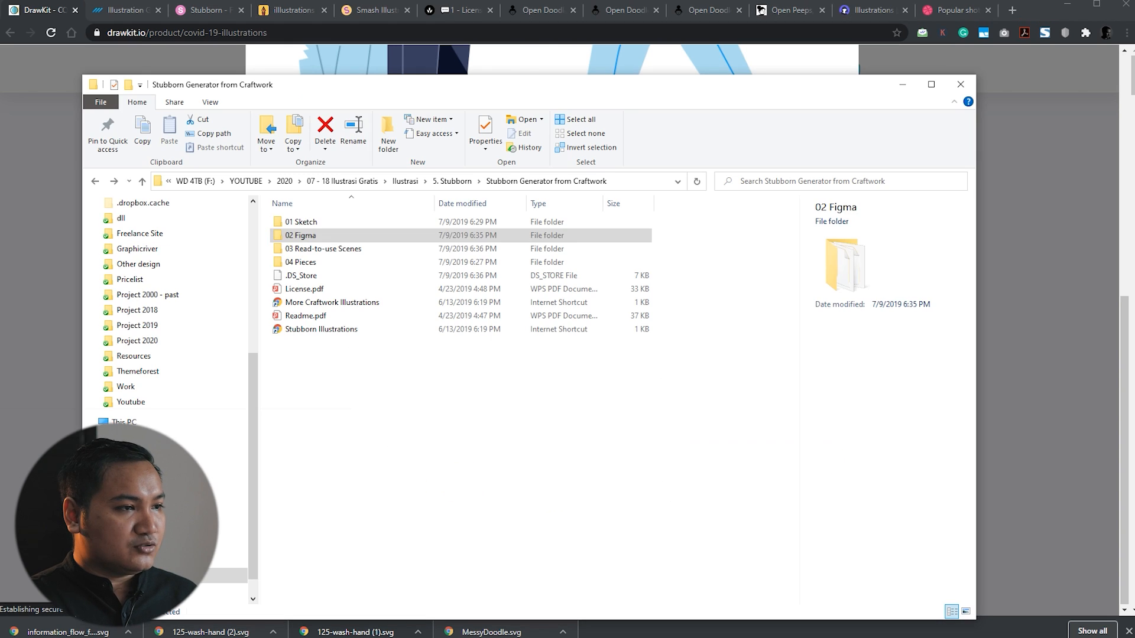
{"action": "left_click", "coordinate": [389, 372]}
{"action": "key", "text": "BackSpace"}
{"action": "key", "text": "BackSpace"}
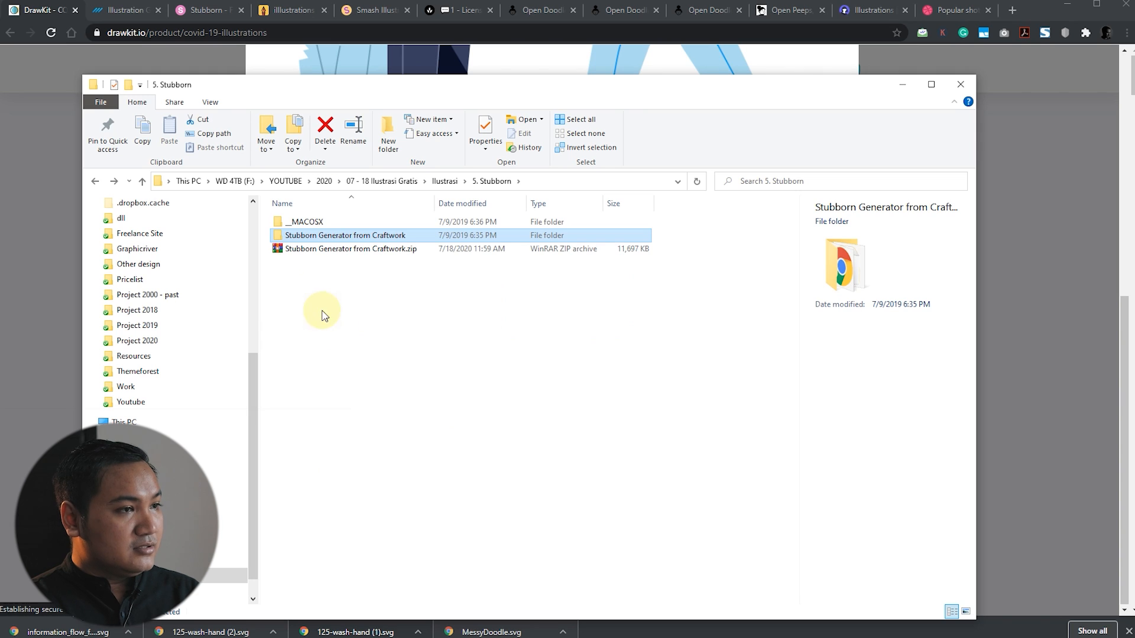
{"action": "double_click", "coordinate": [331, 296]}
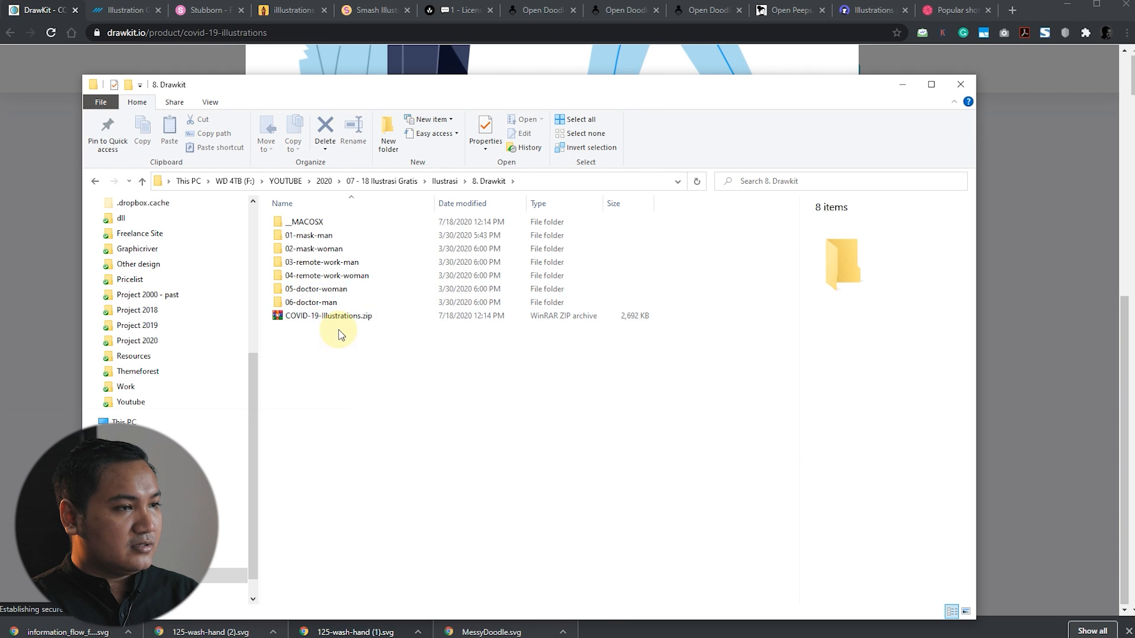
{"action": "double_click", "coordinate": [362, 239]}
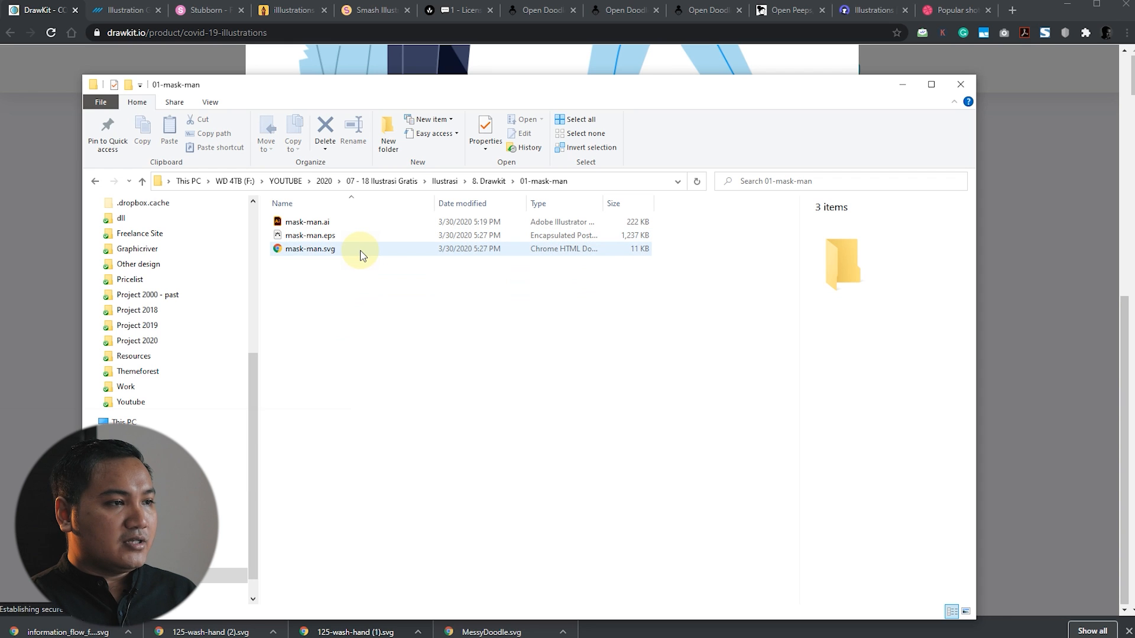
- Bring mask-man.svg into the Stubborn Library file in Figma and place it clear of the information flow illustration
{"action": "left_click", "coordinate": [360, 251]}
{"action": "left_click_drag", "start_coordinate": [362, 254], "coordinate": [106, 532]}
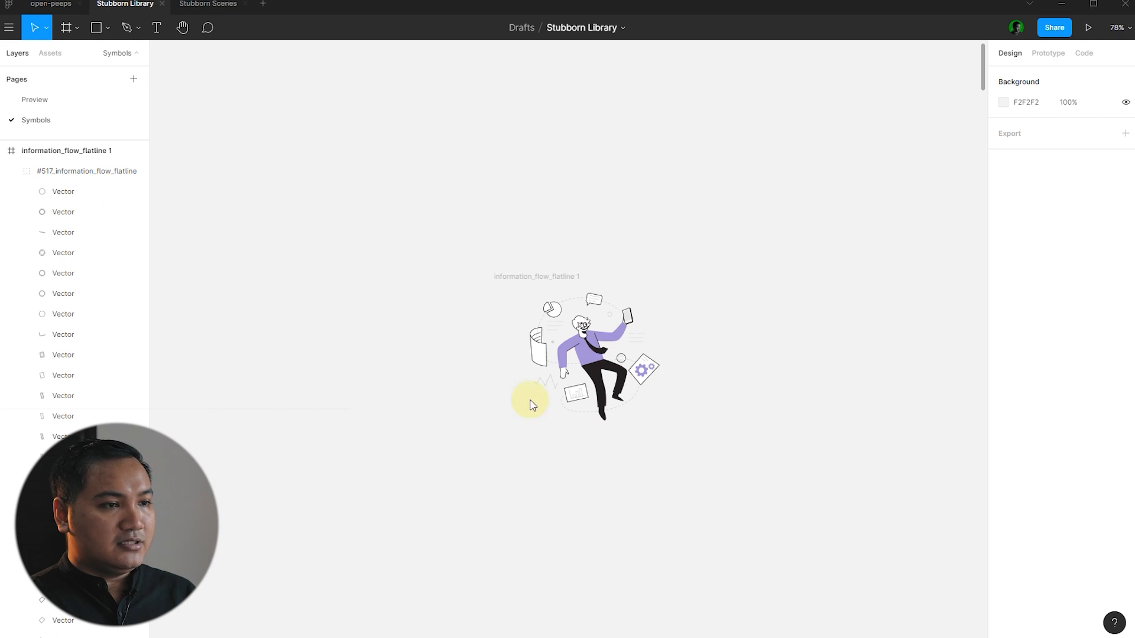
{"action": "left_click_drag", "start_coordinate": [528, 398], "coordinate": [752, 217]}
{"action": "left_click", "coordinate": [413, 414]}
{"action": "scroll", "coordinate": [408, 431], "scroll_direction": "down", "scroll_amount": 5}
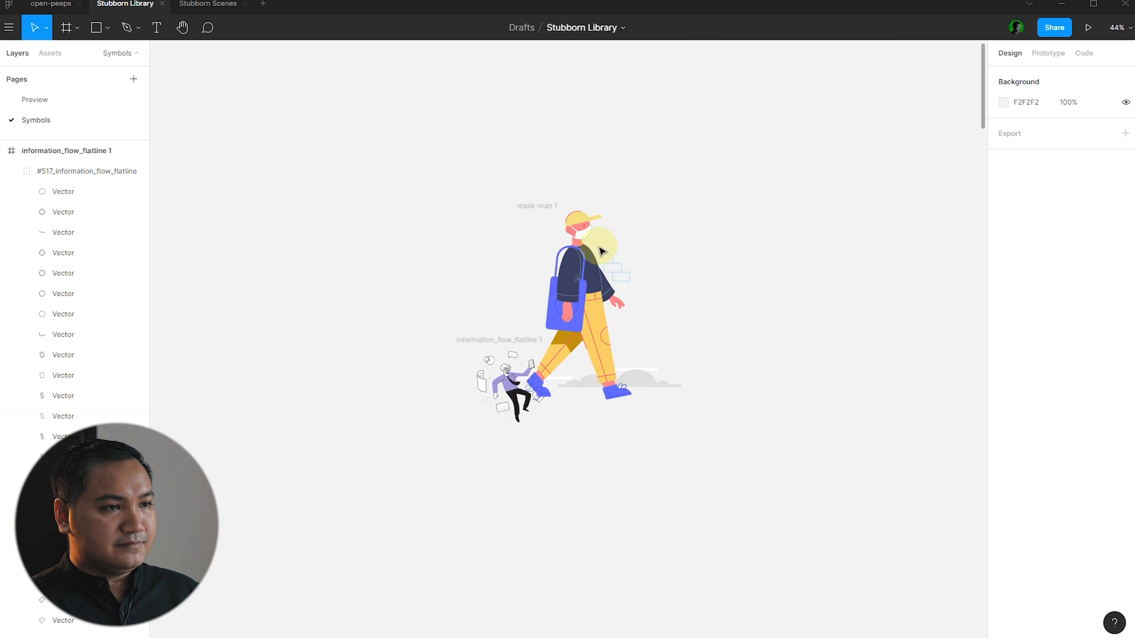
{"action": "left_click_drag", "start_coordinate": [541, 208], "coordinate": [666, 213]}
{"action": "left_click", "coordinate": [456, 284]}
{"action": "scroll", "coordinate": [455, 284], "scroll_direction": "down", "scroll_amount": 3}
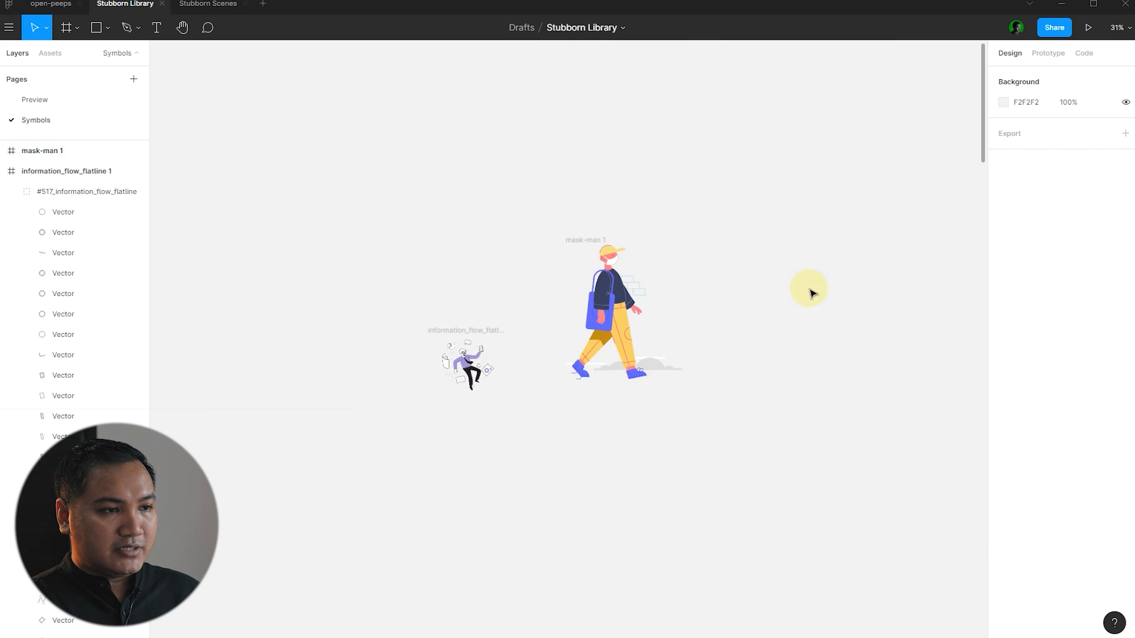
- Select the mask-man artwork and change its blue line color 4C4FD9 to green 44D341
{"action": "scroll", "coordinate": [810, 291], "scroll_direction": "up", "scroll_amount": 5}
{"action": "scroll", "coordinate": [662, 371], "scroll_direction": "down", "scroll_amount": 2}
{"action": "scroll", "coordinate": [429, 274], "scroll_direction": "up", "scroll_amount": 2}
{"action": "left_click", "coordinate": [407, 275]}
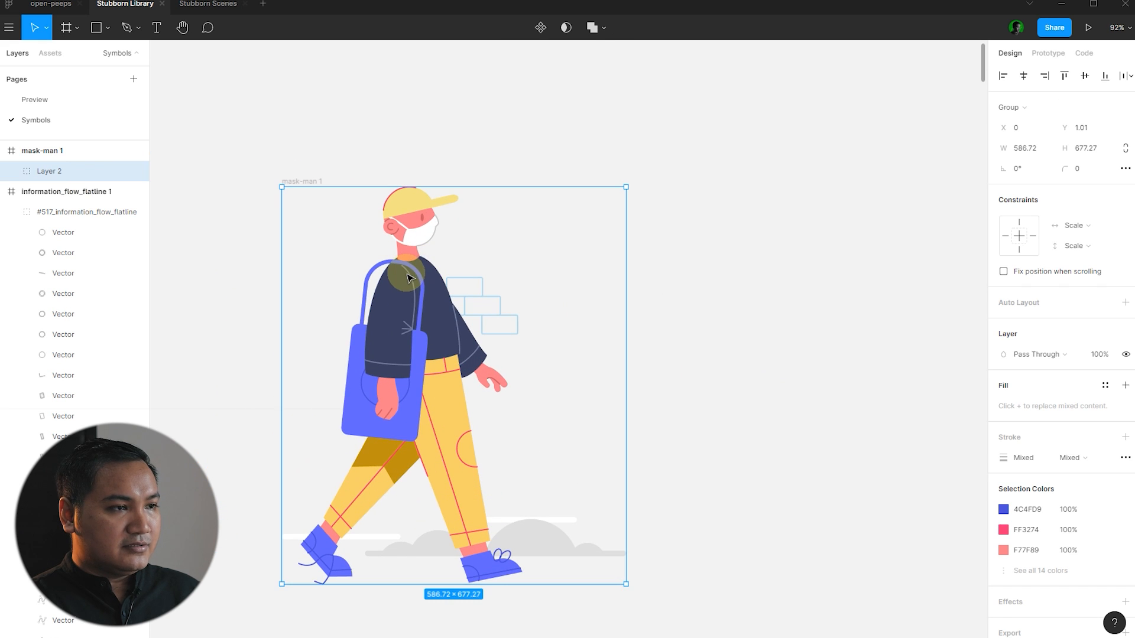
{"action": "left_click", "coordinate": [1005, 510]}
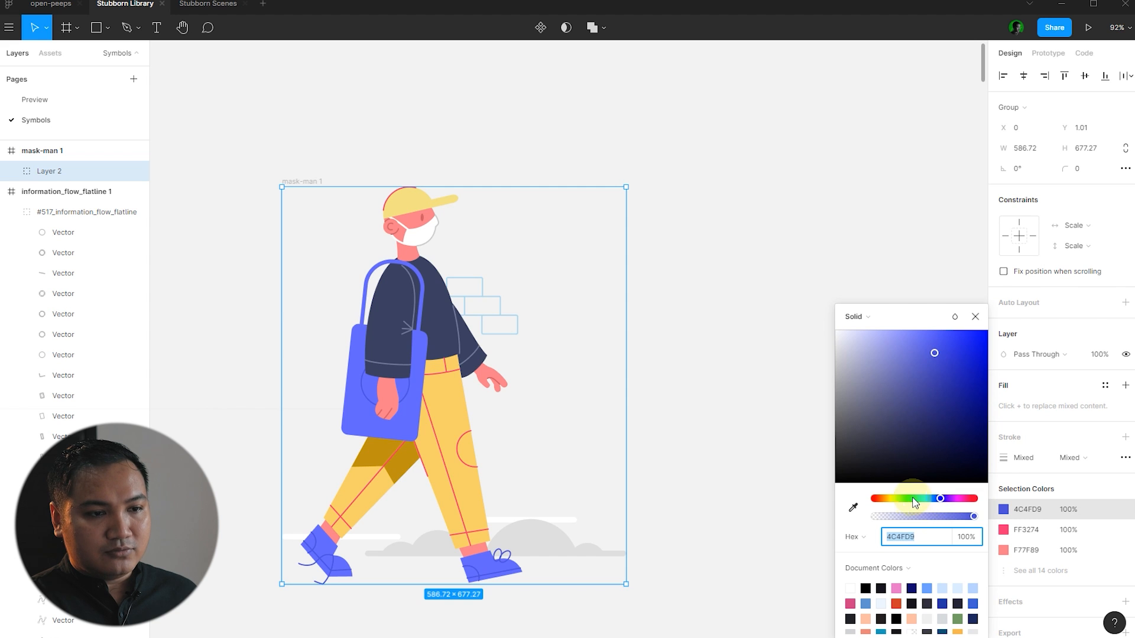
{"action": "left_click_drag", "start_coordinate": [915, 503], "coordinate": [909, 502]}
{"action": "left_click", "coordinate": [941, 360]}
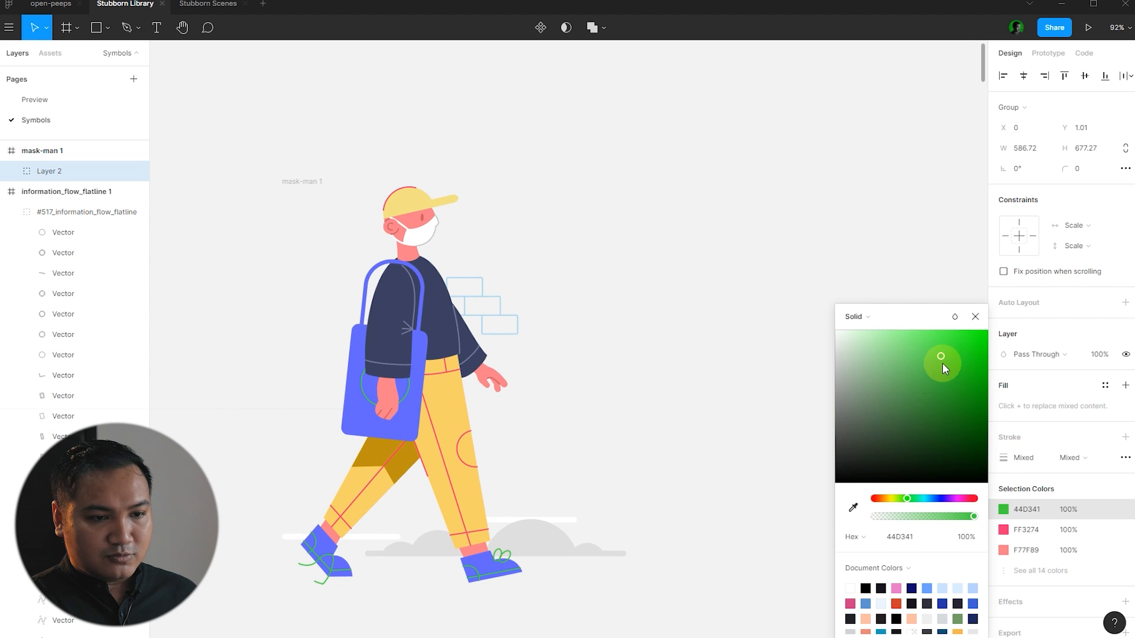
- Show all selection colors and change the bag and shoe color 6367FD to dark green 398C24
{"action": "left_click", "coordinate": [1043, 571]}
{"action": "scroll", "coordinate": [1014, 555], "scroll_direction": "down", "scroll_amount": 2}
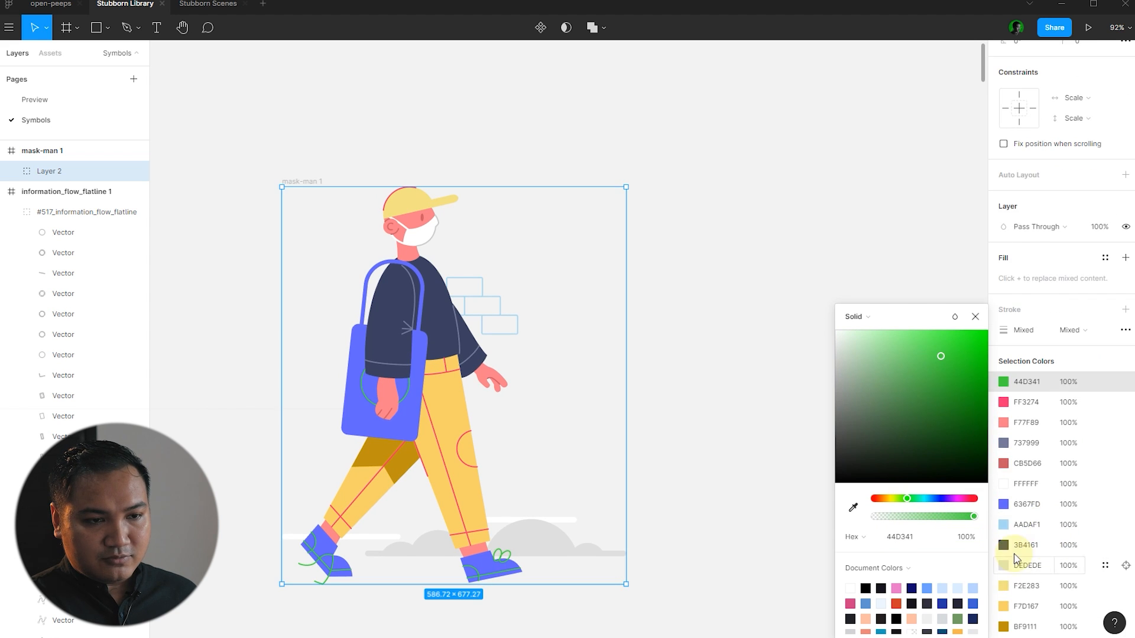
{"action": "left_click", "coordinate": [1005, 504]}
{"action": "left_click", "coordinate": [906, 500]}
{"action": "left_click_drag", "start_coordinate": [933, 364], "coordinate": [948, 402]}
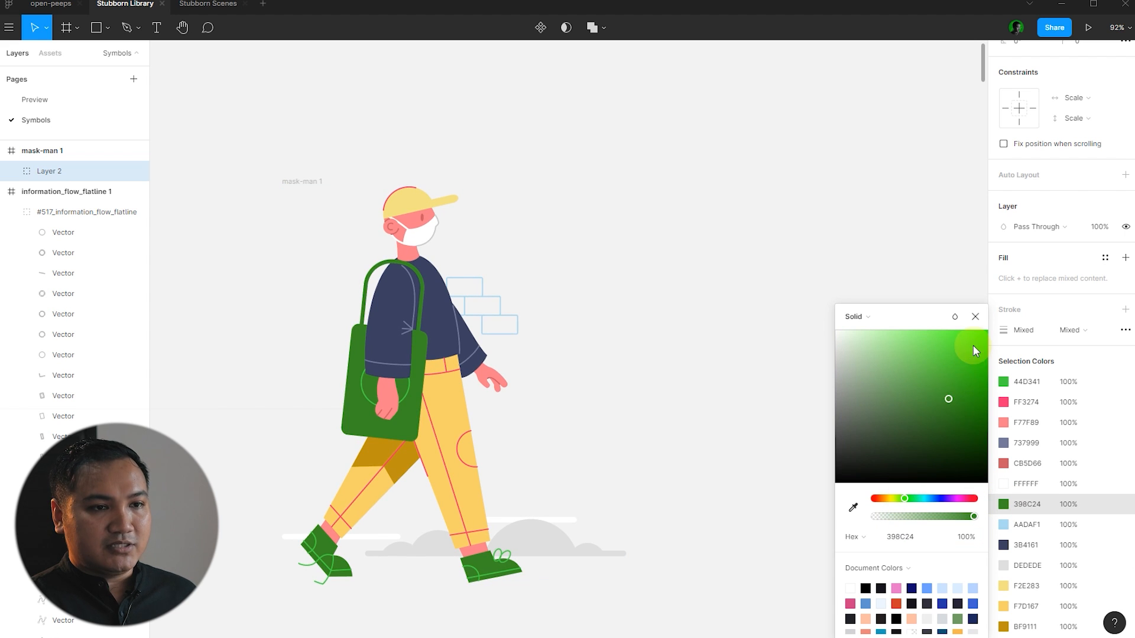
{"action": "left_click", "coordinate": [811, 319]}
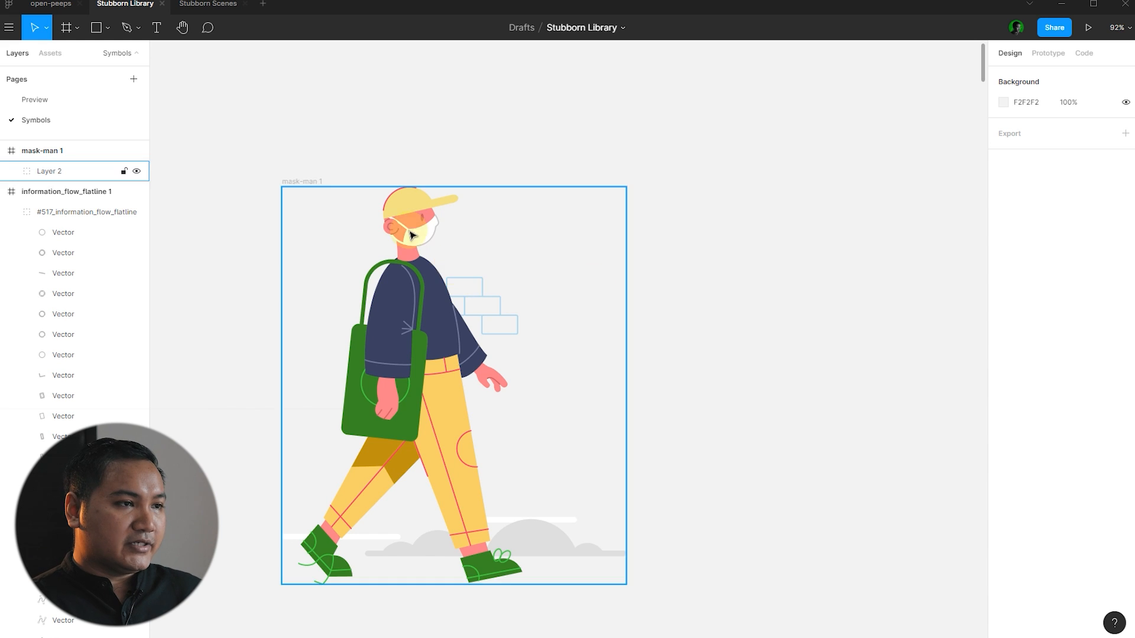
- Enlarge the masked man's eye to about 16 × 40, move it up partly under the cap brim, and clear the selection
{"action": "scroll", "coordinate": [417, 223], "scroll_direction": "up", "scroll_amount": 10}
{"action": "scroll", "coordinate": [456, 229], "scroll_direction": "up", "scroll_amount": 3}
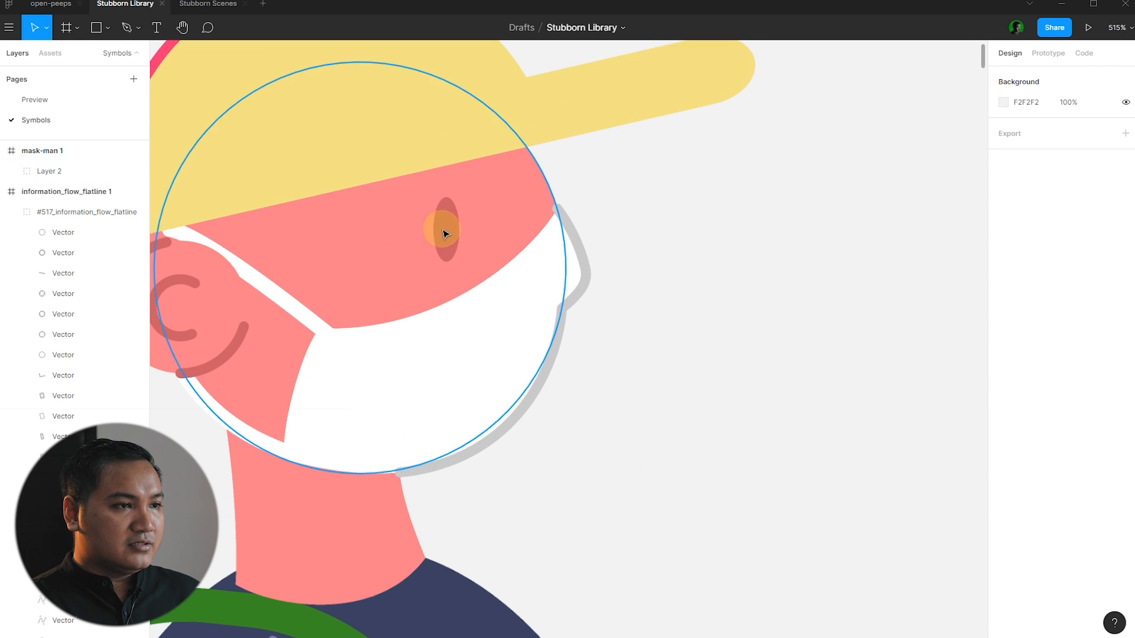
{"action": "left_click", "coordinate": [447, 252]}
{"action": "double_click", "coordinate": [451, 263]}
{"action": "left_click_drag", "start_coordinate": [459, 263], "coordinate": [485, 302]}
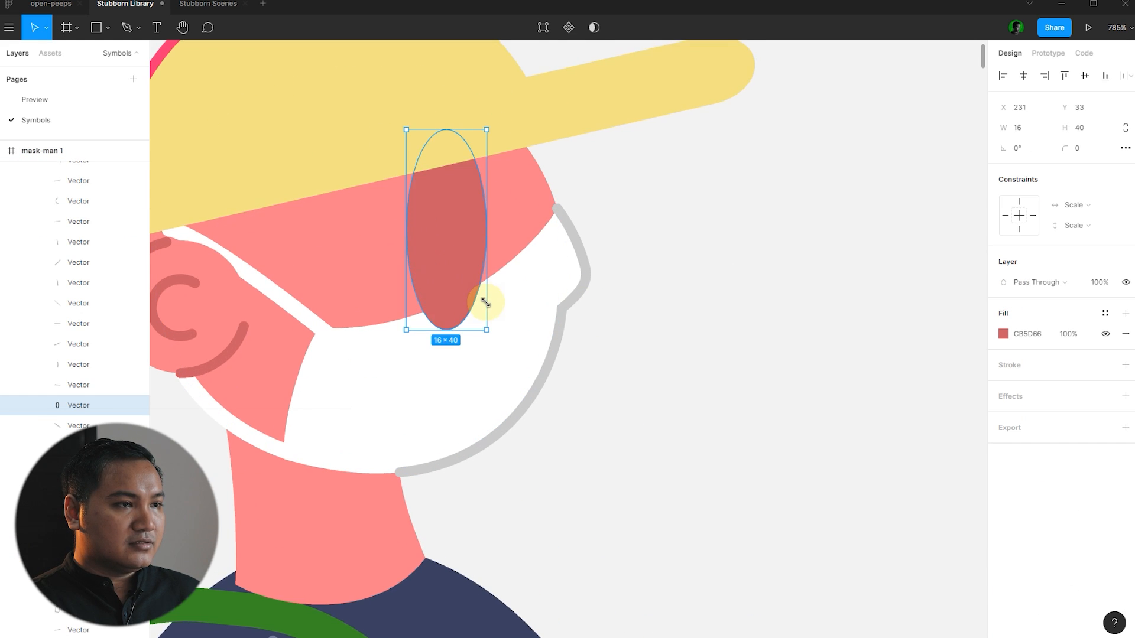
{"action": "left_click_drag", "start_coordinate": [436, 253], "coordinate": [431, 207]}
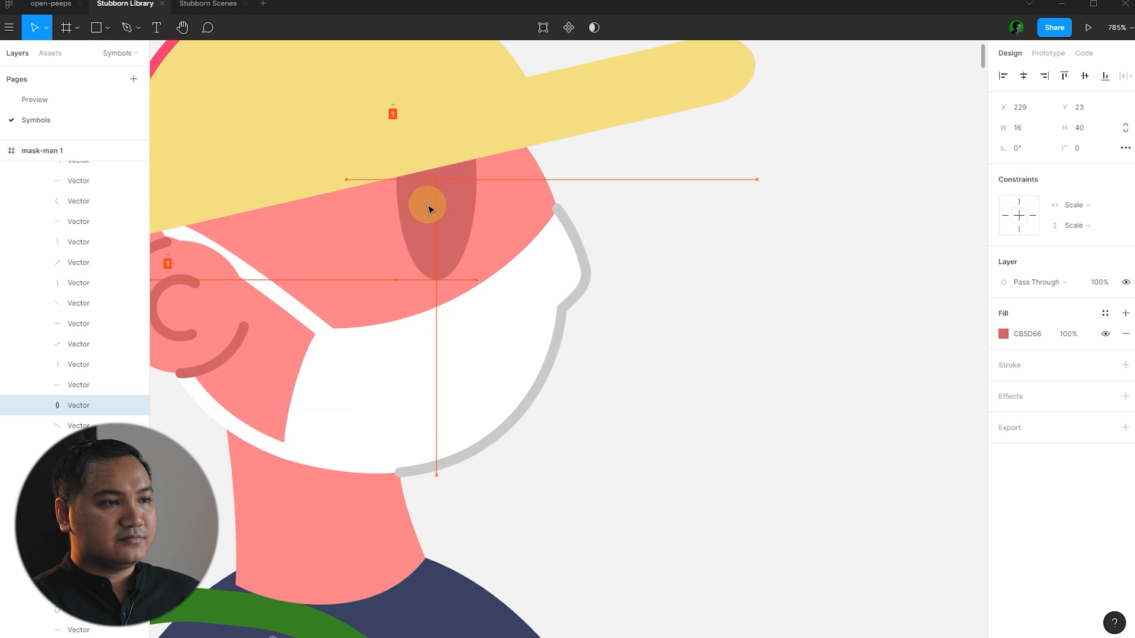
{"action": "scroll", "coordinate": [520, 310], "scroll_direction": "down", "scroll_amount": 1}
{"action": "scroll", "coordinate": [520, 310], "scroll_direction": "down", "scroll_amount": 5}
{"action": "left_click", "coordinate": [862, 322]}
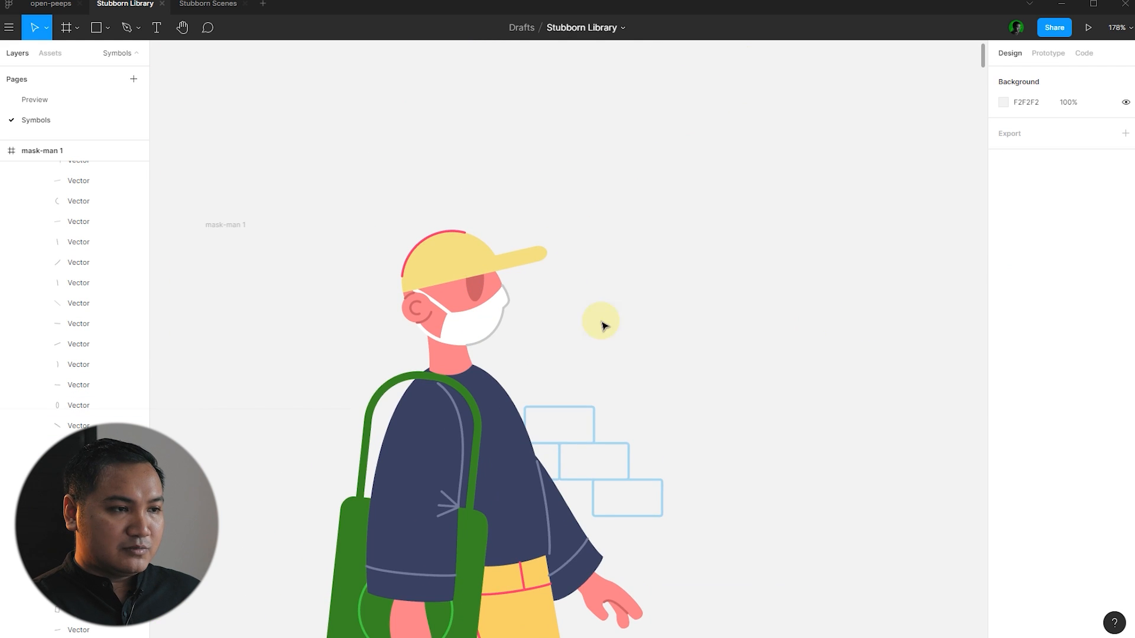
{"action": "scroll", "coordinate": [697, 328], "scroll_direction": "down", "scroll_amount": 5}
{"action": "left_click", "coordinate": [461, 378]}
{"action": "left_click", "coordinate": [731, 345]}
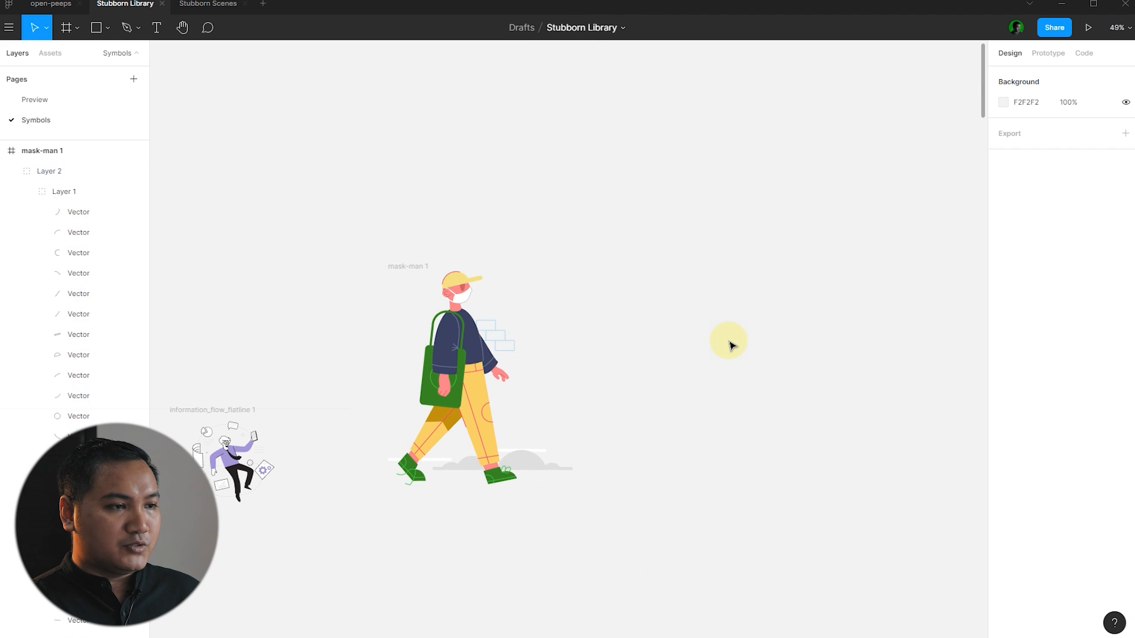